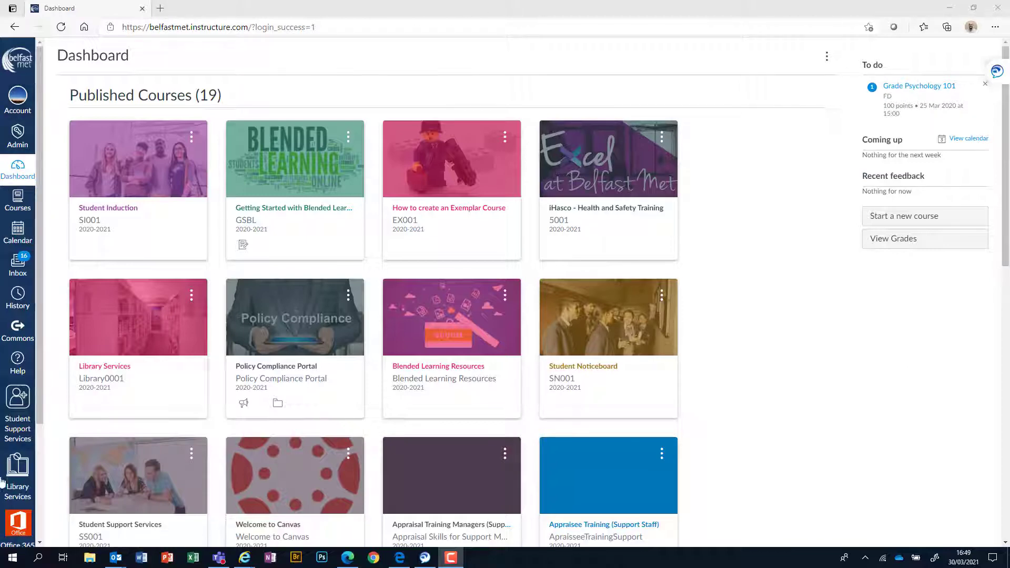
# Step: Open the Library Services course from the dashboard, then go to its Subject Guides page
pyautogui.click(17, 488)
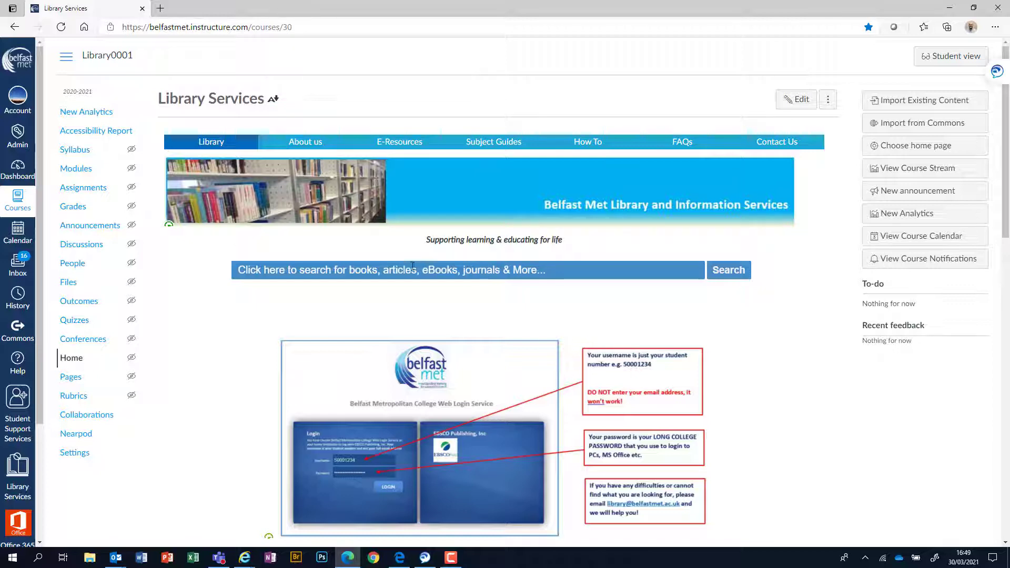
pyautogui.scroll(-4, 437, 211)
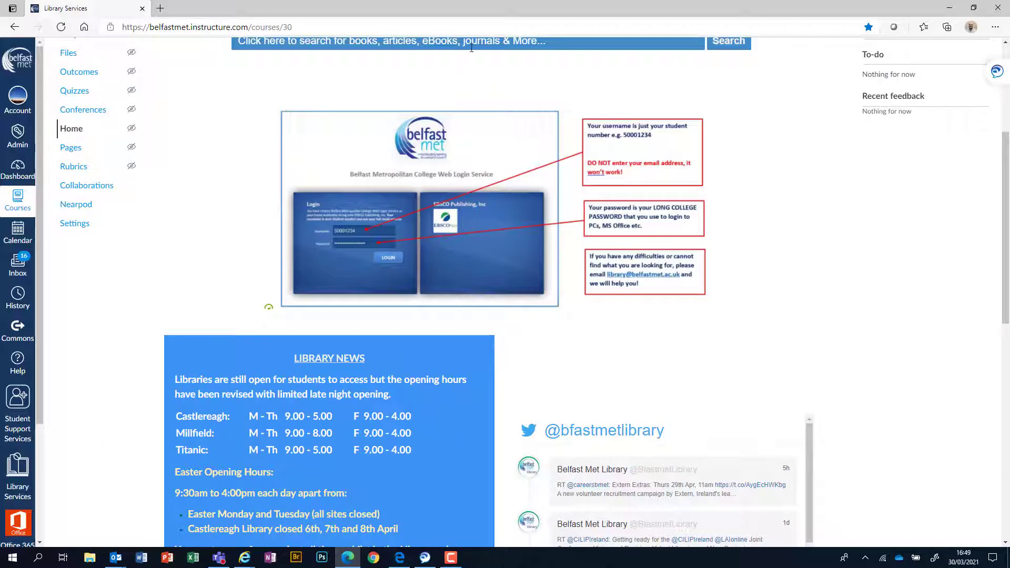
pyautogui.scroll(-4, 592, 175)
pyautogui.scroll(3, 592, 175)
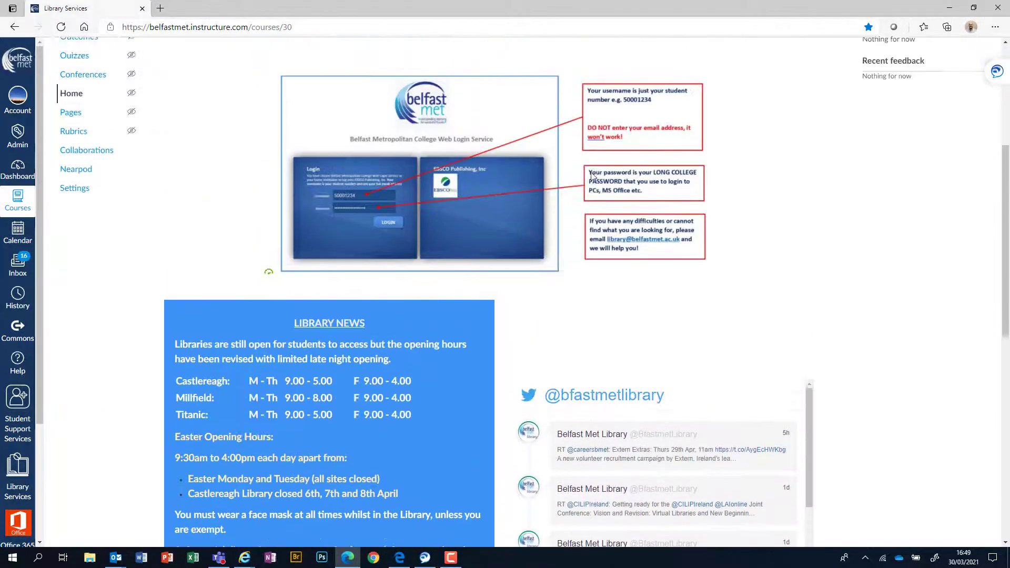
pyautogui.scroll(5, 592, 175)
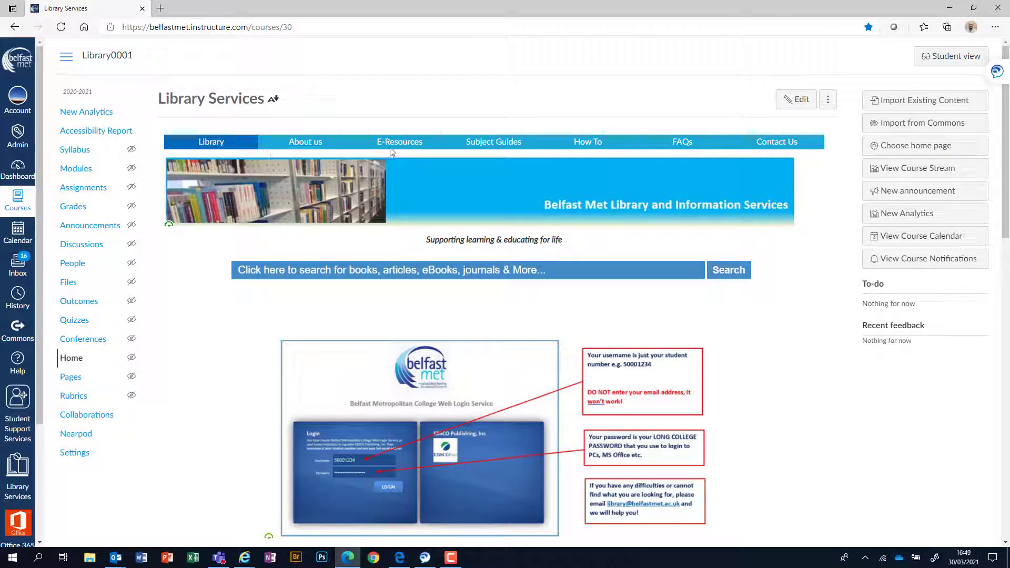
pyautogui.click(500, 148)
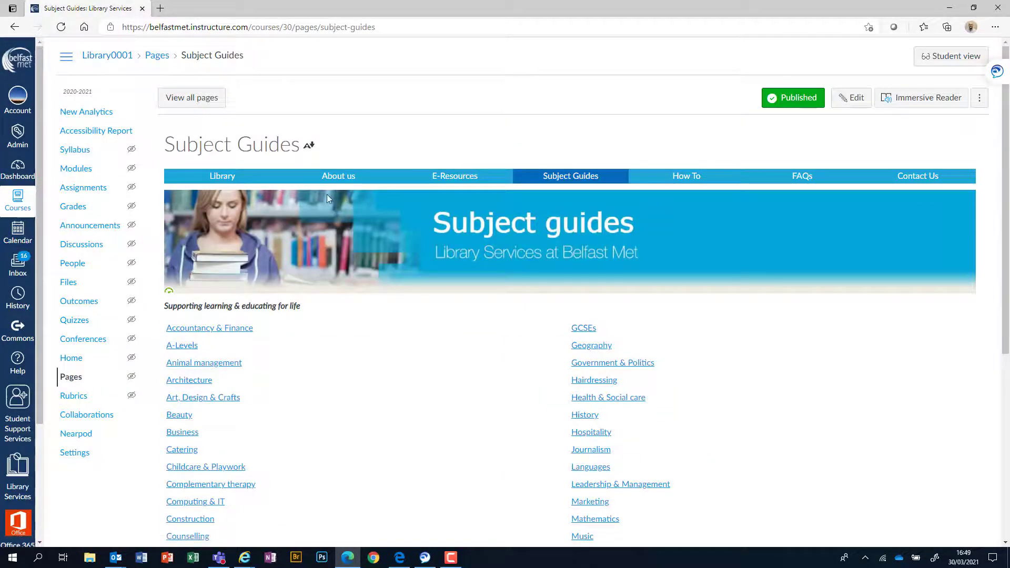
# Step: Open the Social work subject guide and scroll through its Books, eBooks and Journals sections
pyautogui.scroll(-1, 707, 272)
pyautogui.scroll(-5, 708, 272)
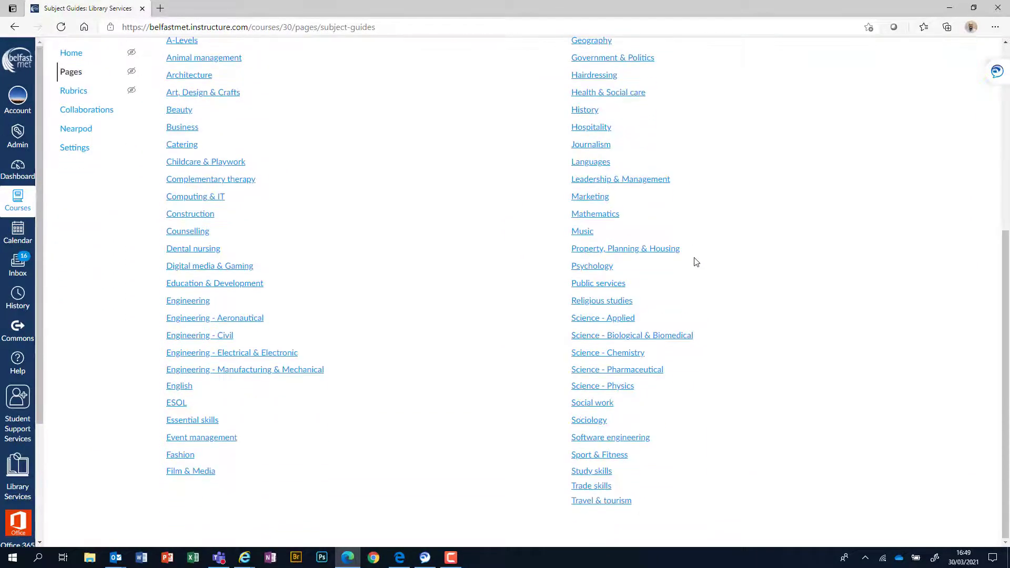
pyautogui.click(593, 403)
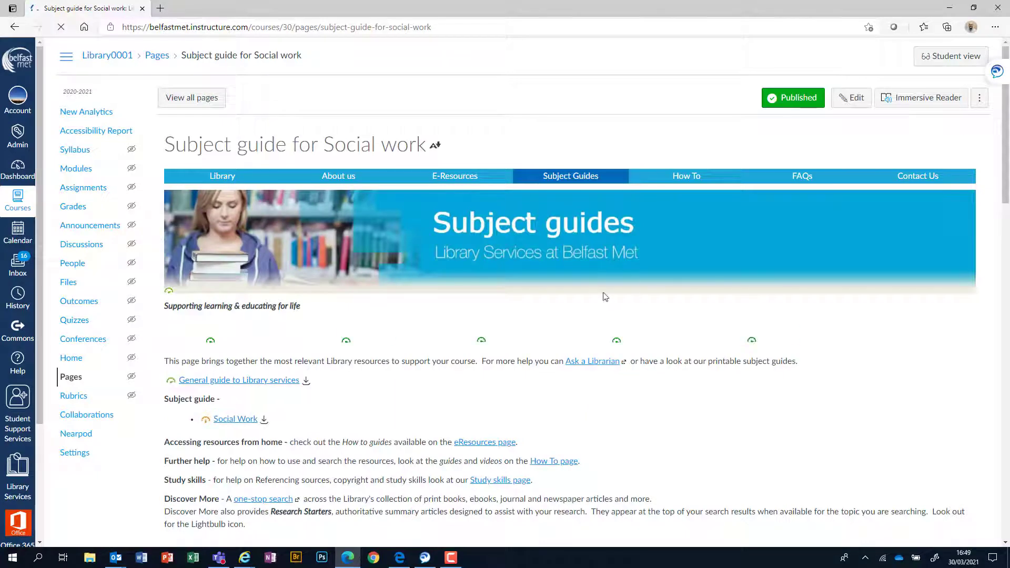
pyautogui.scroll(-1, 600, 291)
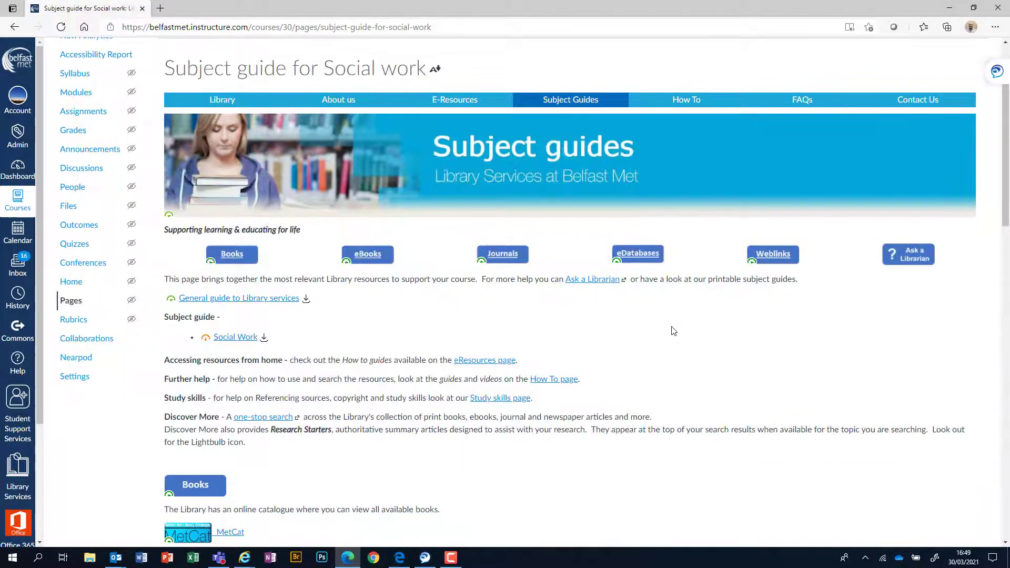
pyautogui.scroll(-1, 693, 337)
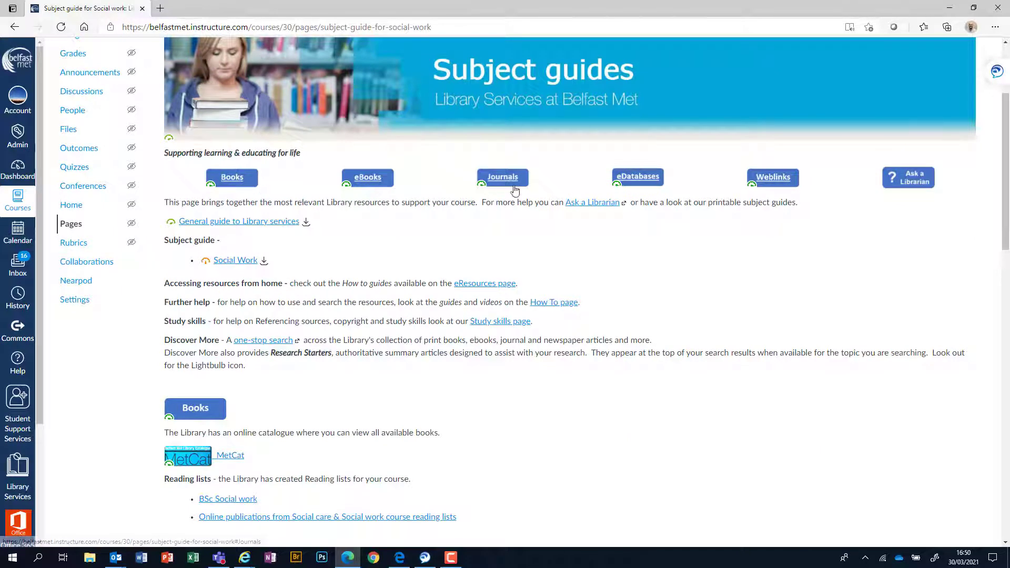
pyautogui.scroll(-1, 798, 287)
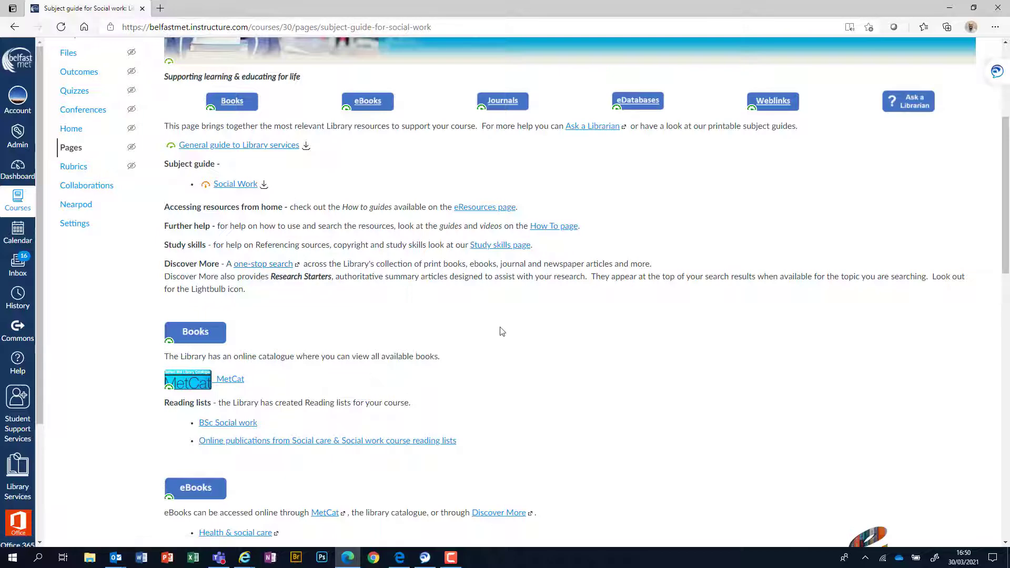
pyautogui.scroll(-3, 496, 331)
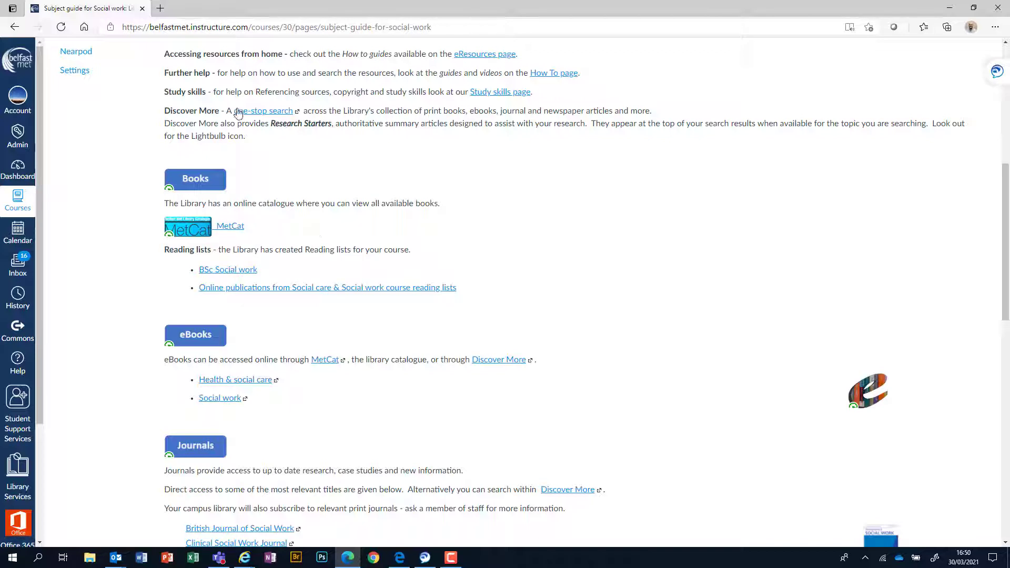
# Step: Highlight the Discover More one-stop search line, then scroll down through the guide
pyautogui.moveTo(159, 113); pyautogui.dragTo(297, 115)
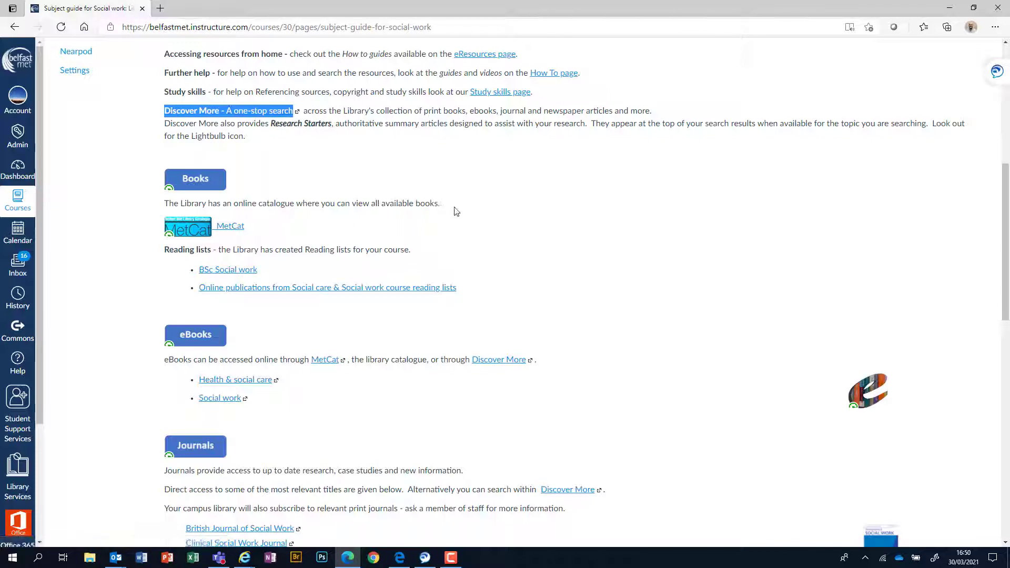
pyautogui.click(506, 213)
pyautogui.scroll(-1, 520, 211)
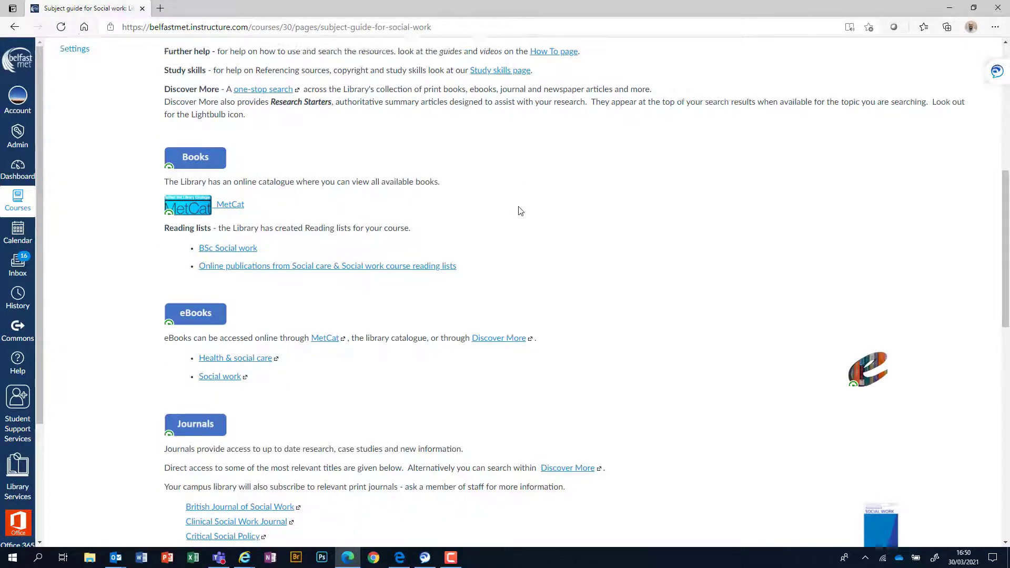
pyautogui.scroll(-3, 521, 211)
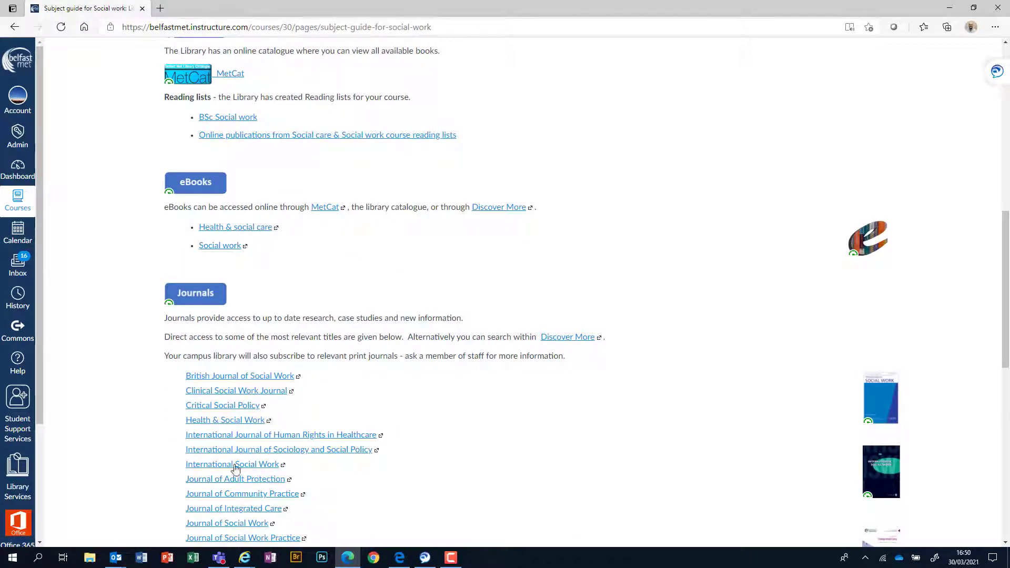
pyautogui.scroll(-3, 469, 440)
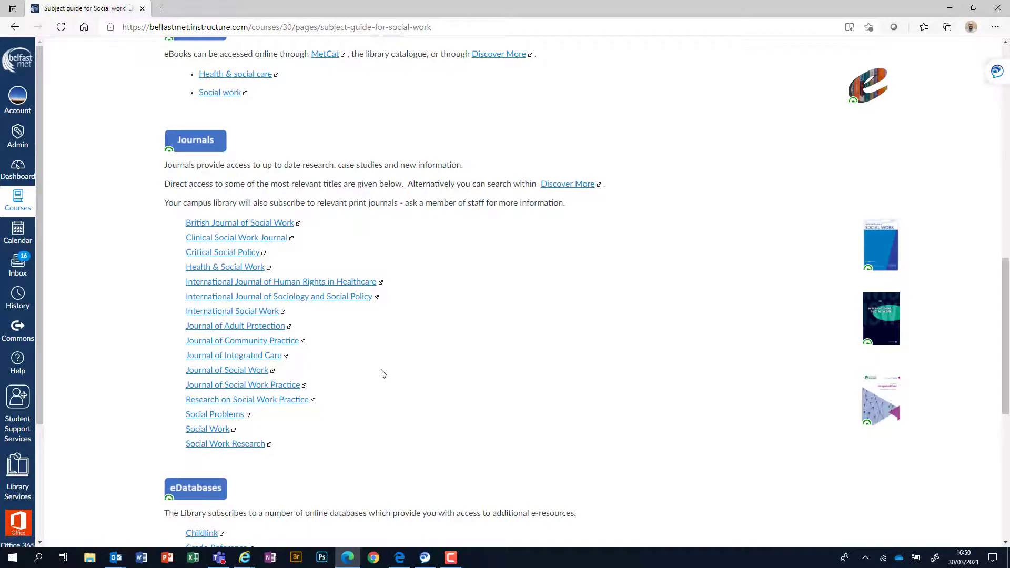
pyautogui.scroll(-5, 382, 376)
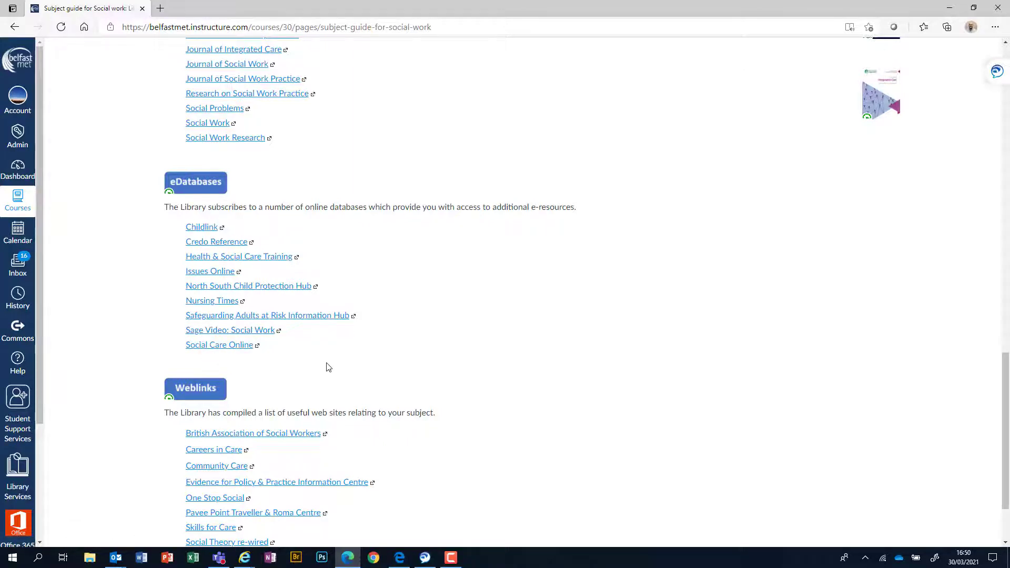
pyautogui.scroll(-2, 372, 368)
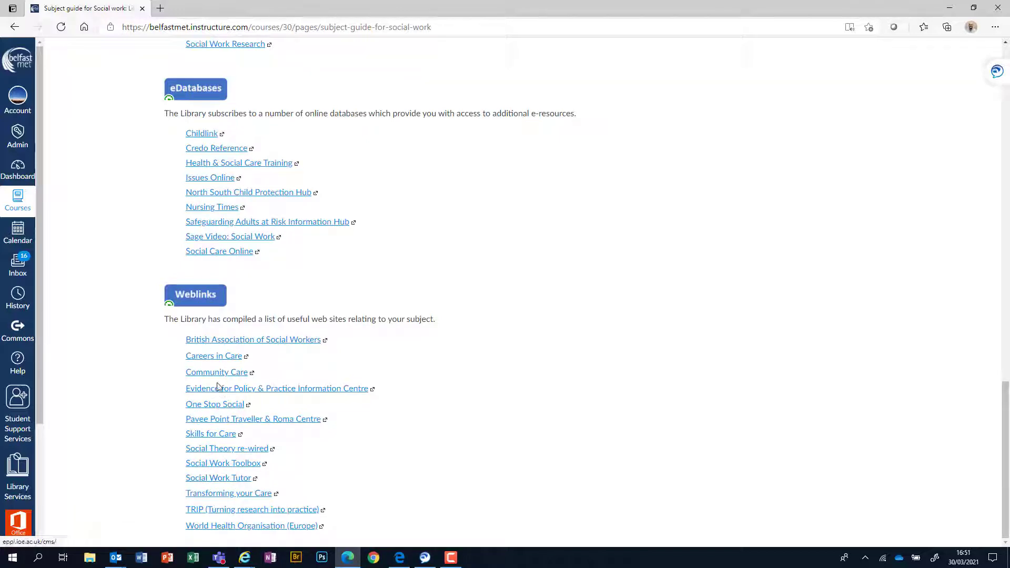
# Step: Scroll back up to the Books section with the MetCat catalogue and reading-list links
pyautogui.scroll(12, 425, 387)
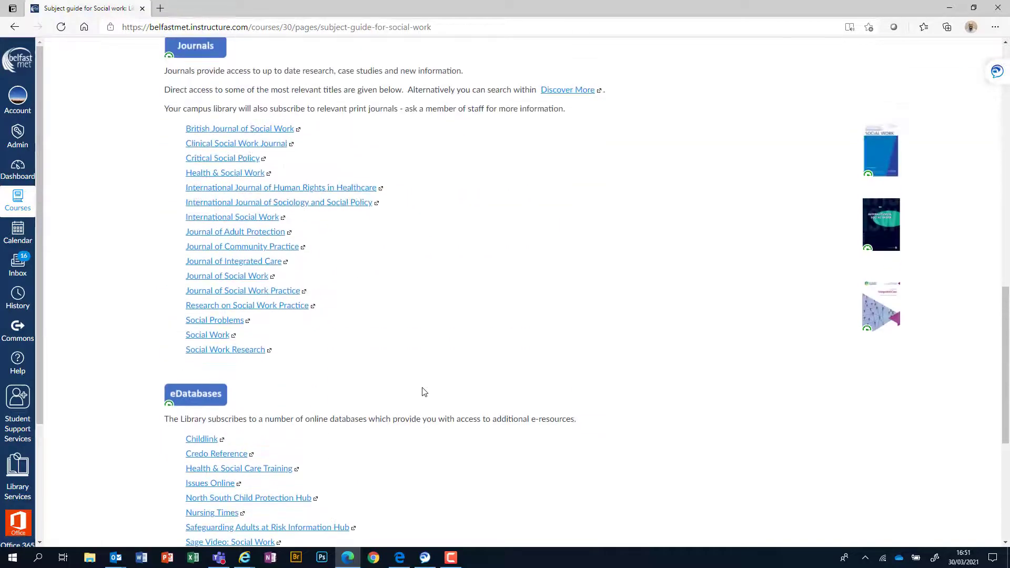
pyautogui.scroll(3, 420, 396)
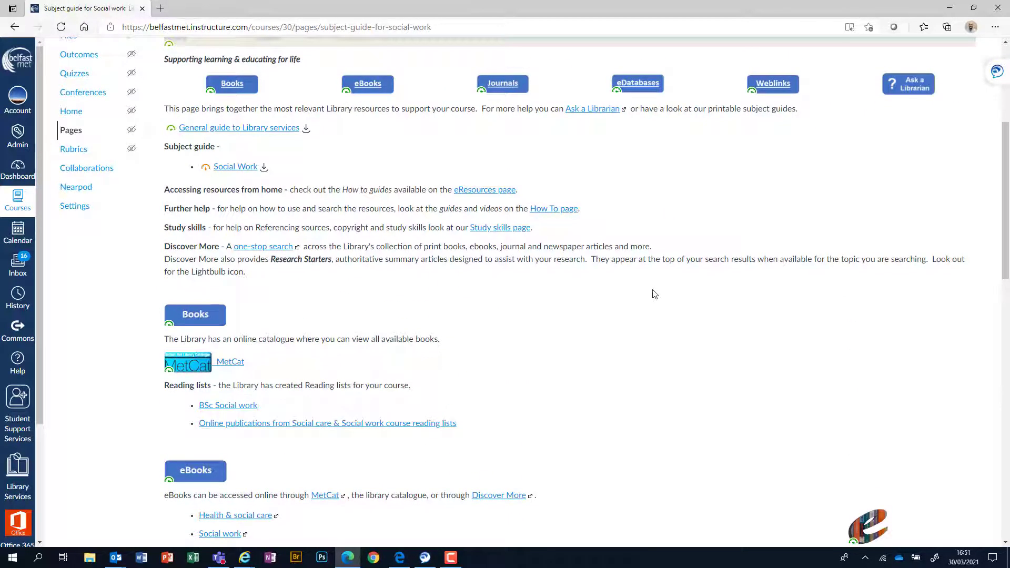
pyautogui.scroll(3, 269, 138)
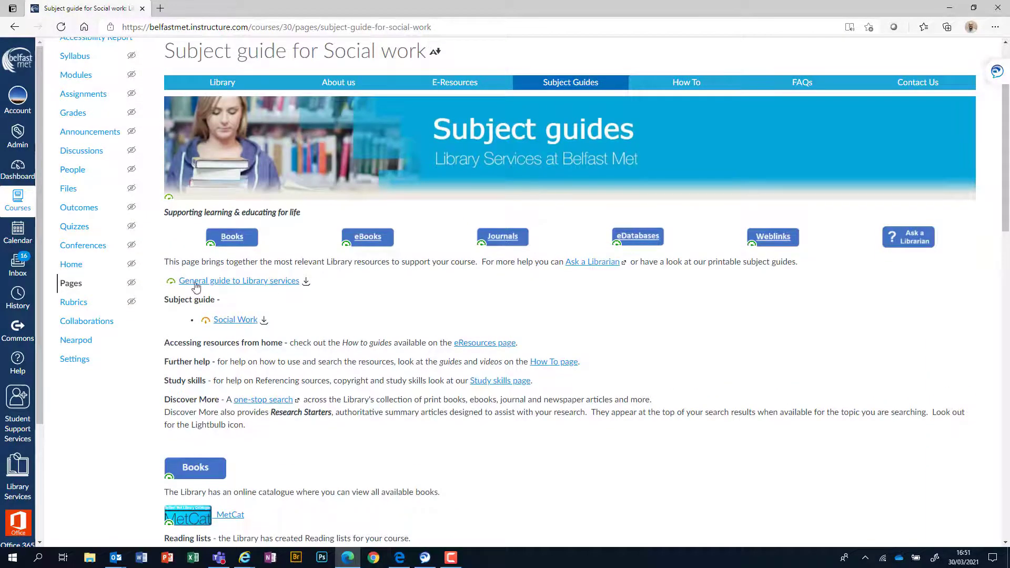
pyautogui.scroll(-6, 363, 295)
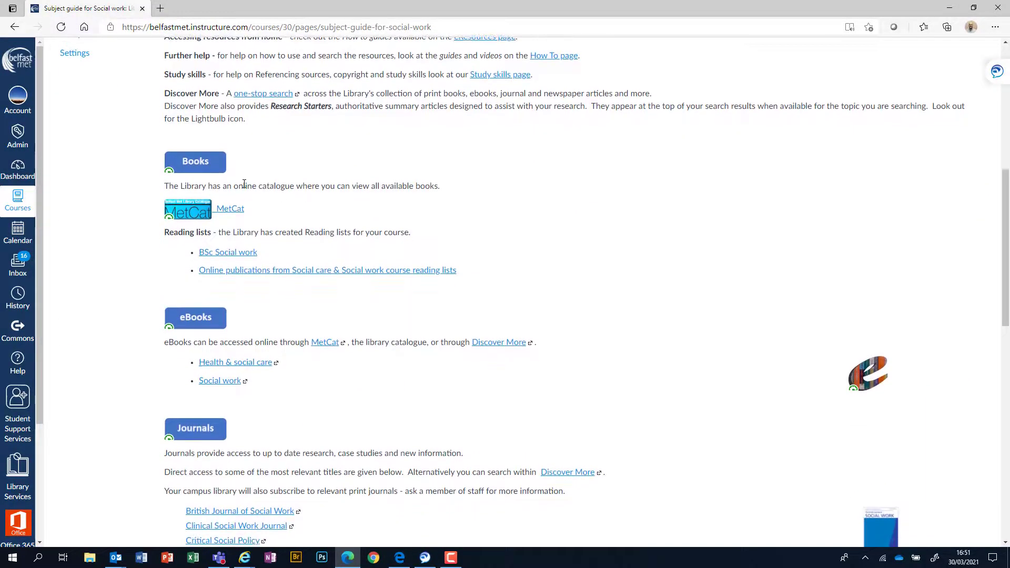
pyautogui.scroll(-3, 354, 445)
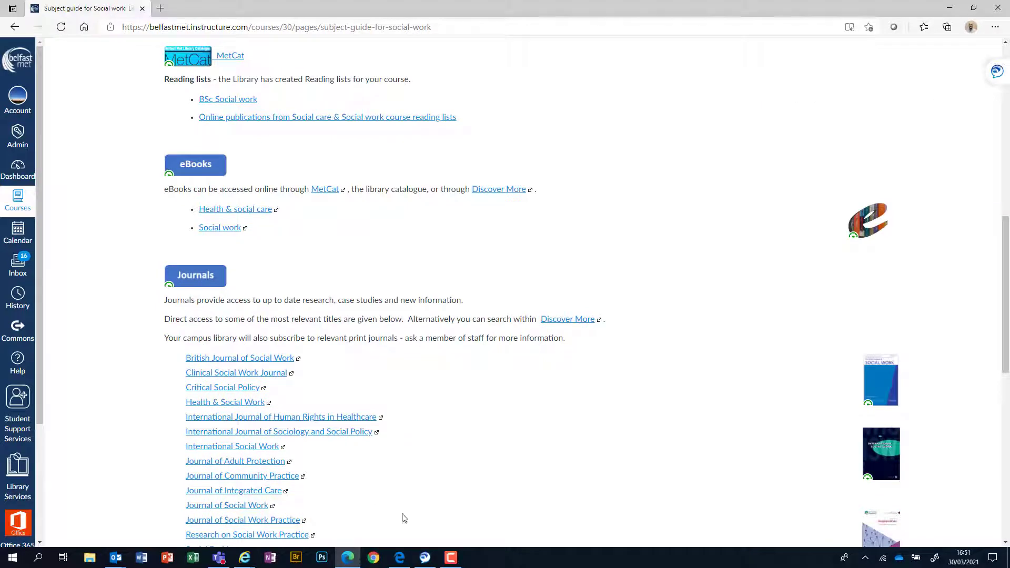
pyautogui.scroll(7, 456, 523)
pyautogui.scroll(1, 453, 525)
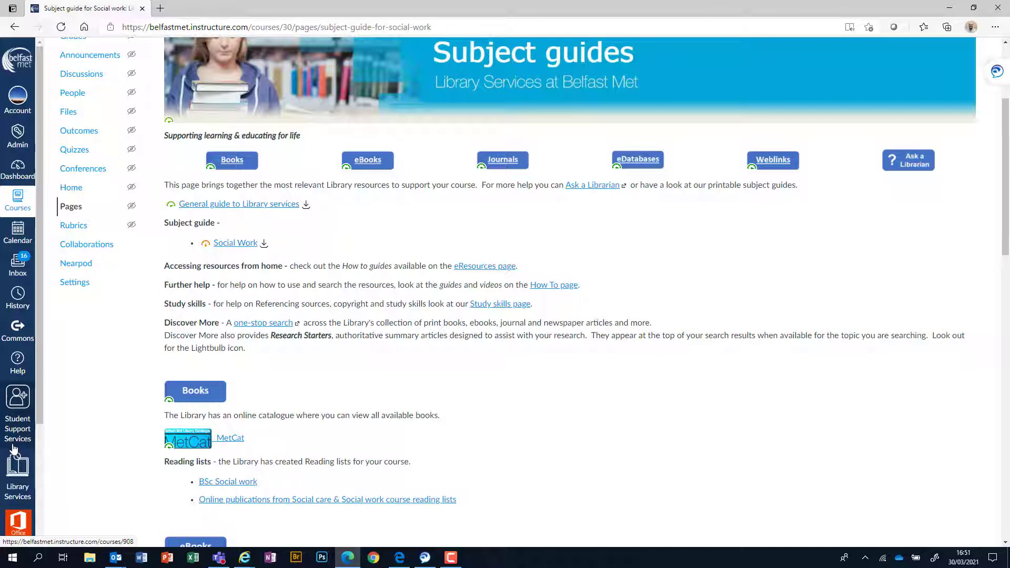
# Step: Open the one-stop search login and replace the saved username with an example student number
pyautogui.click(260, 325)
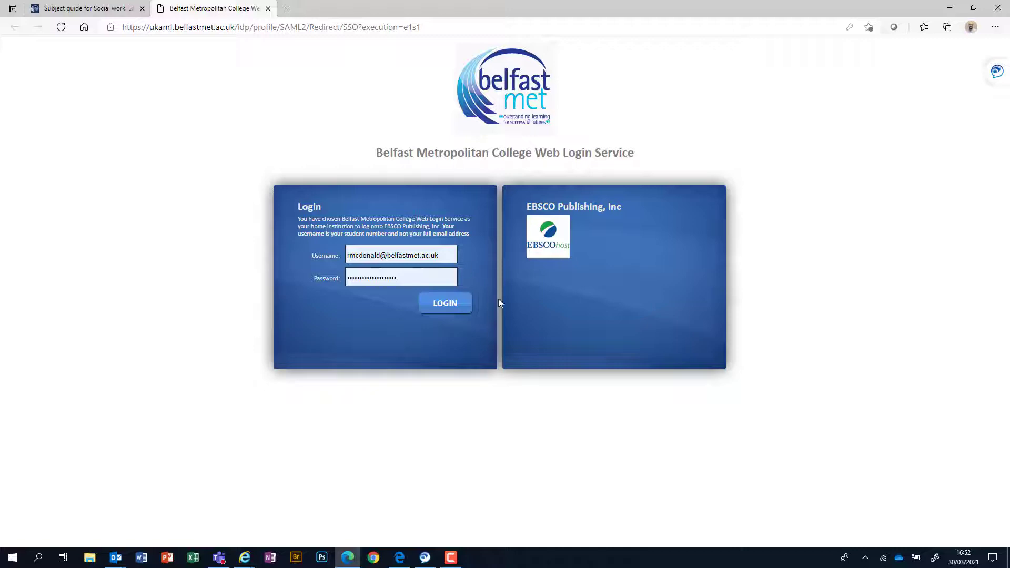
pyautogui.click(451, 256)
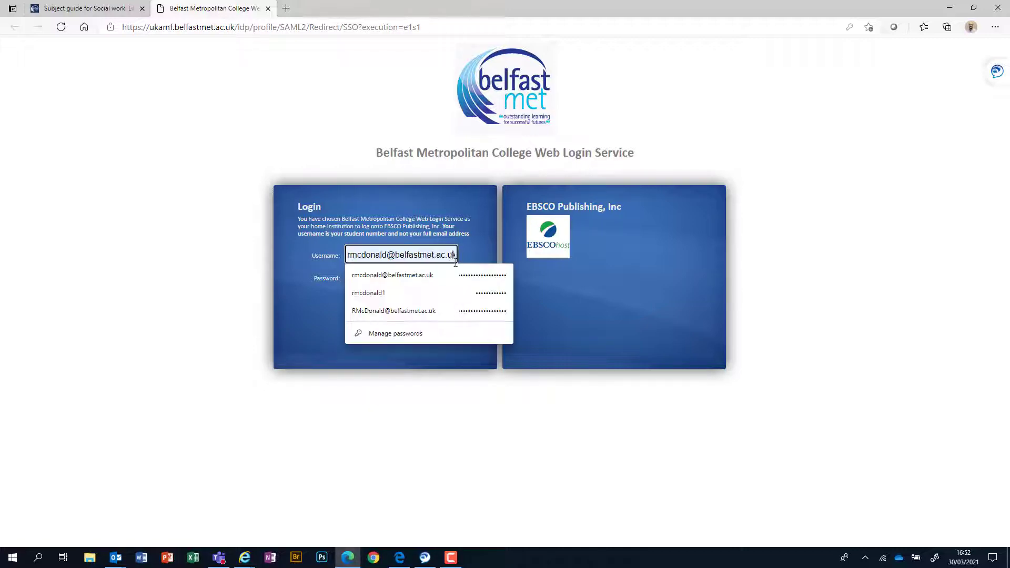
pyautogui.click(465, 274)
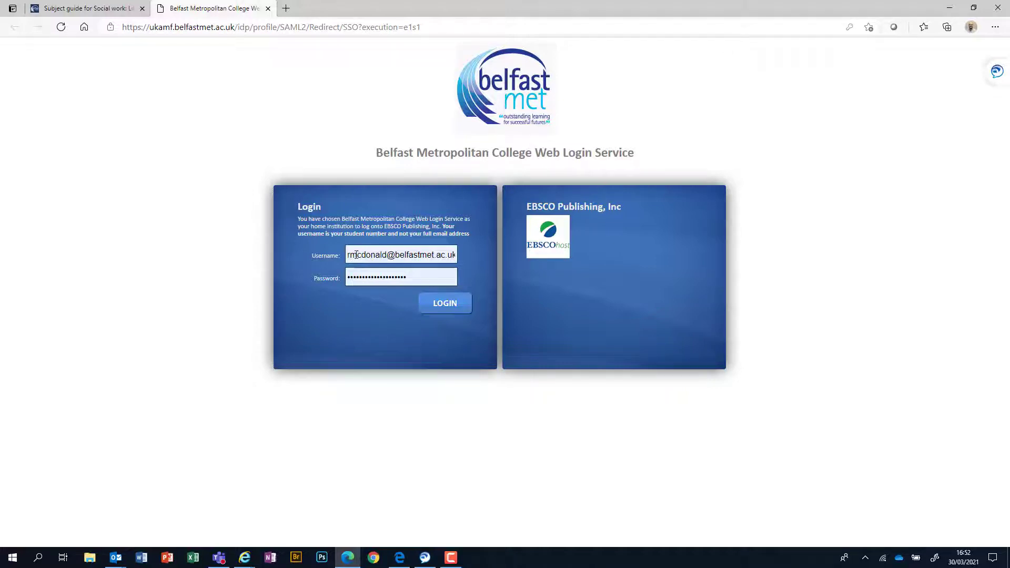
pyautogui.click(348, 254)
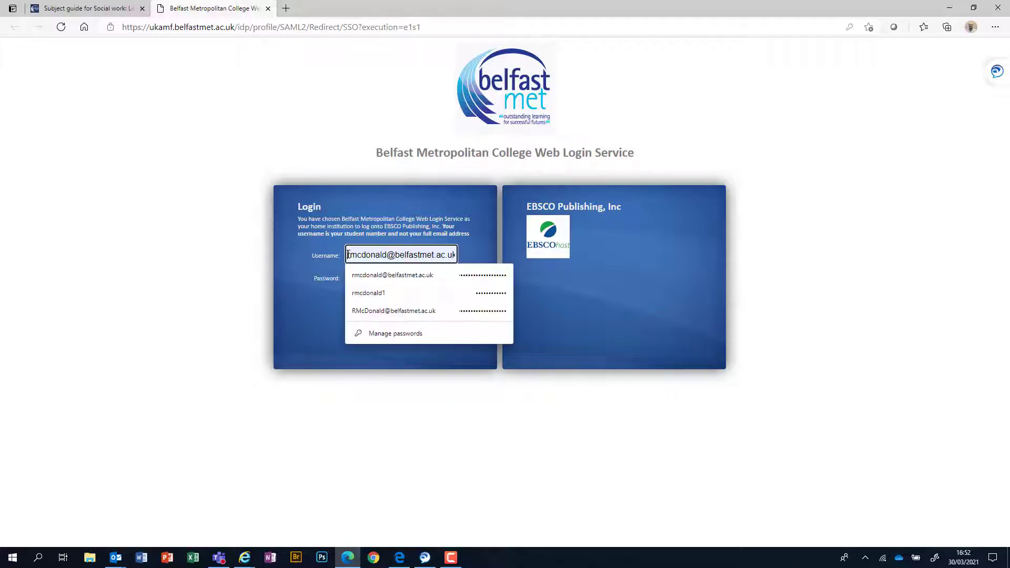
pyautogui.moveTo(348, 255); pyautogui.dragTo(471, 266)
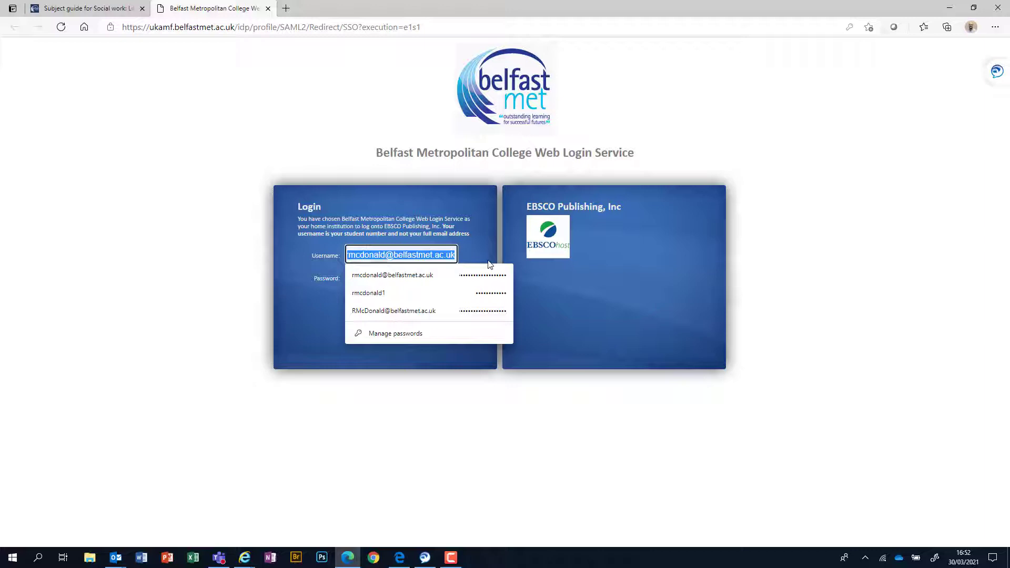
pyautogui.write('5000')
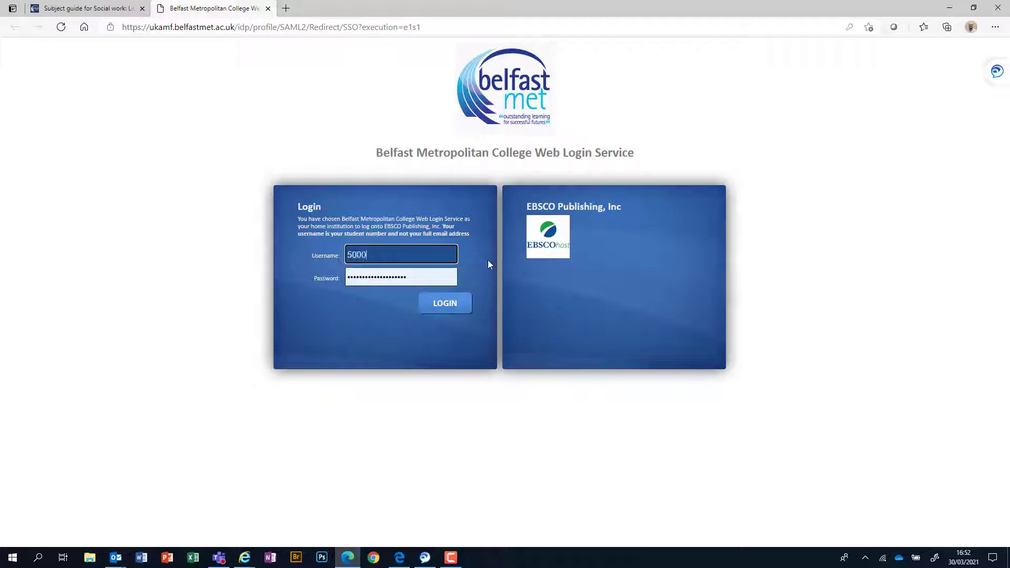
pyautogui.write('1234')
# Step: Replace the student number in the Username field with the user's own username
pyautogui.click(422, 280)
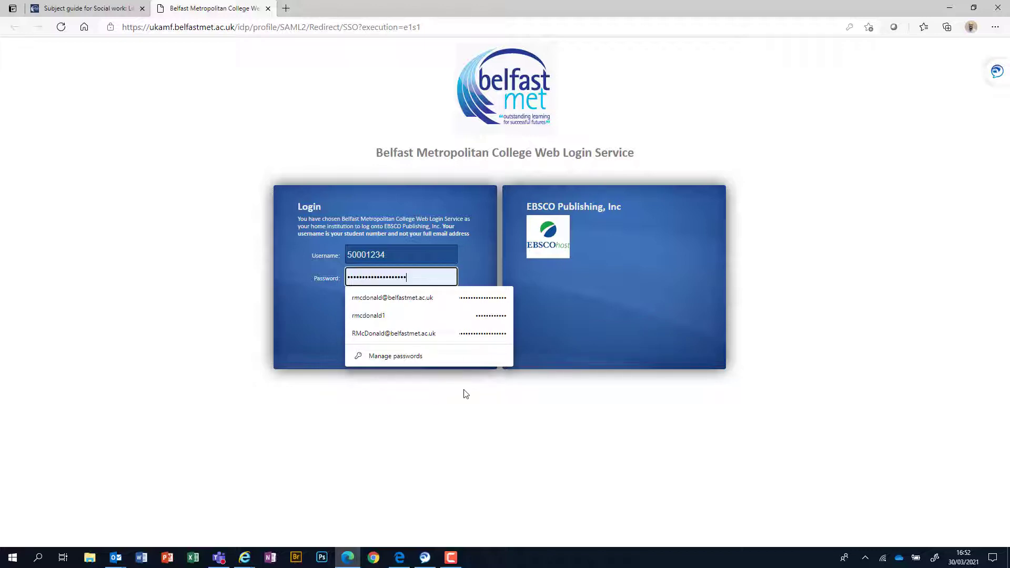
pyautogui.click(470, 404)
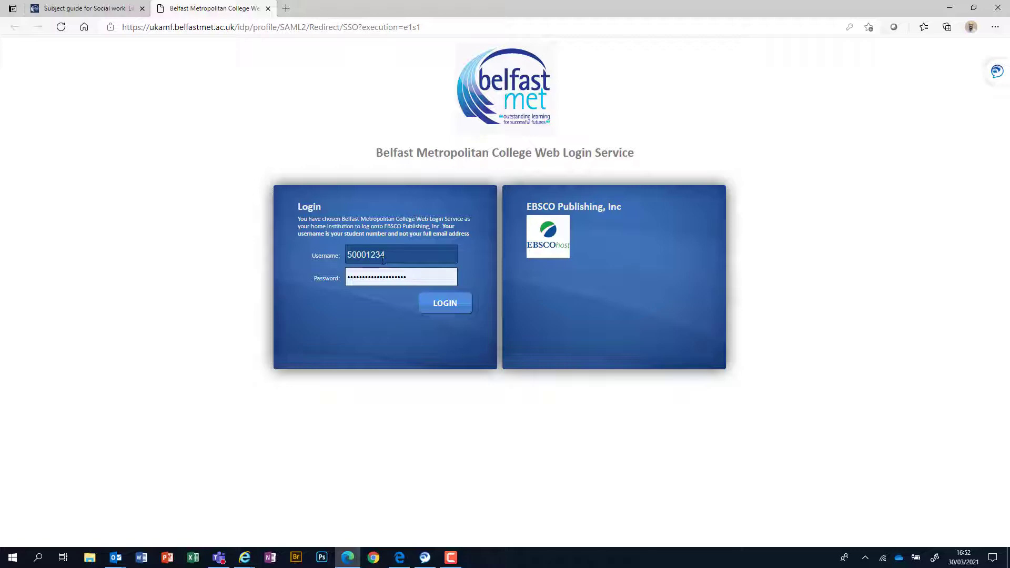
pyautogui.click(383, 258)
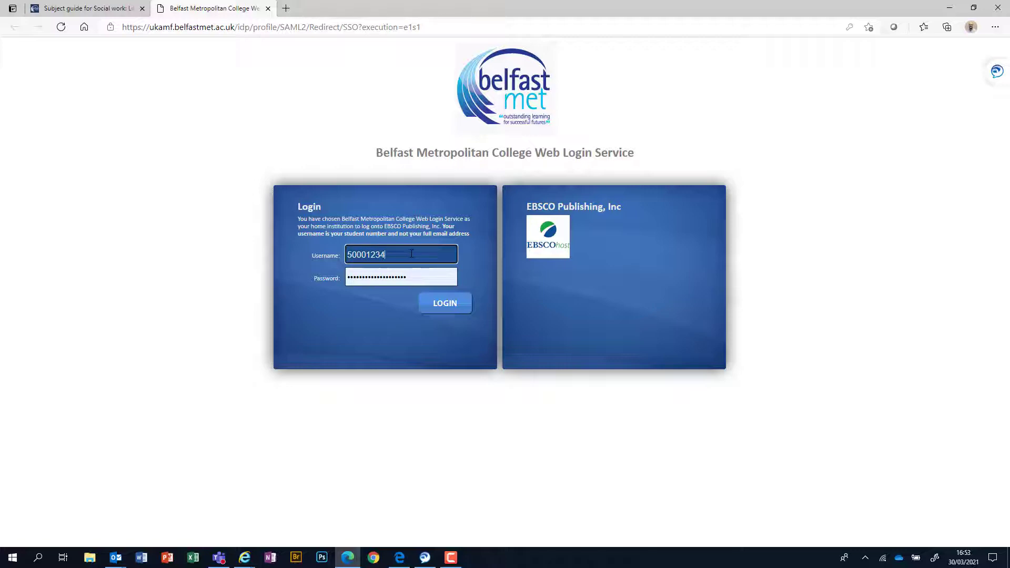
pyautogui.press('BackSpace')
pyautogui.press('BackSpace')
pyautogui.press('BackSpace')
pyautogui.press('BackSpace')
pyautogui.press('BackSpace')
pyautogui.press('BackSpace')
pyautogui.press('BackSpace')
pyautogui.press('BackSpace')
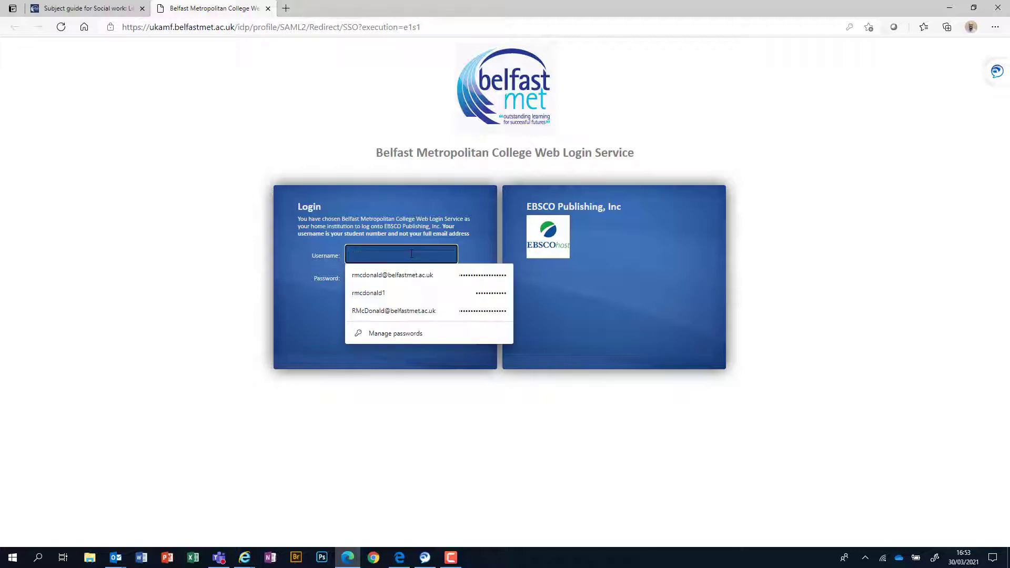
pyautogui.press('Tab')
# Step: Replace the pasted password by retyping the account password
pyautogui.hotkey('ctrl', 'v')
pyautogui.click(453, 277)
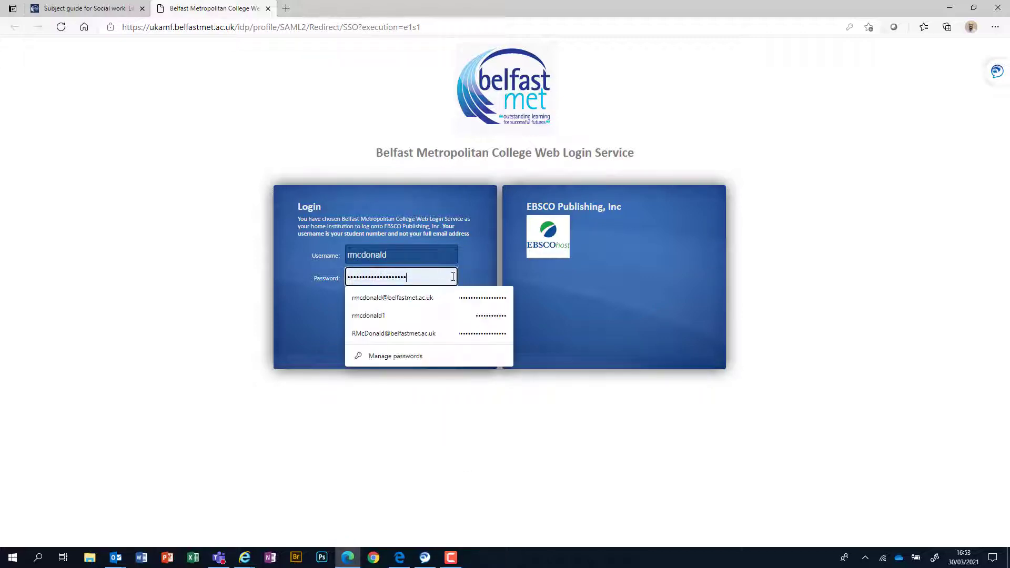
pyautogui.moveTo(453, 277); pyautogui.dragTo(339, 279)
pyautogui.write('*')
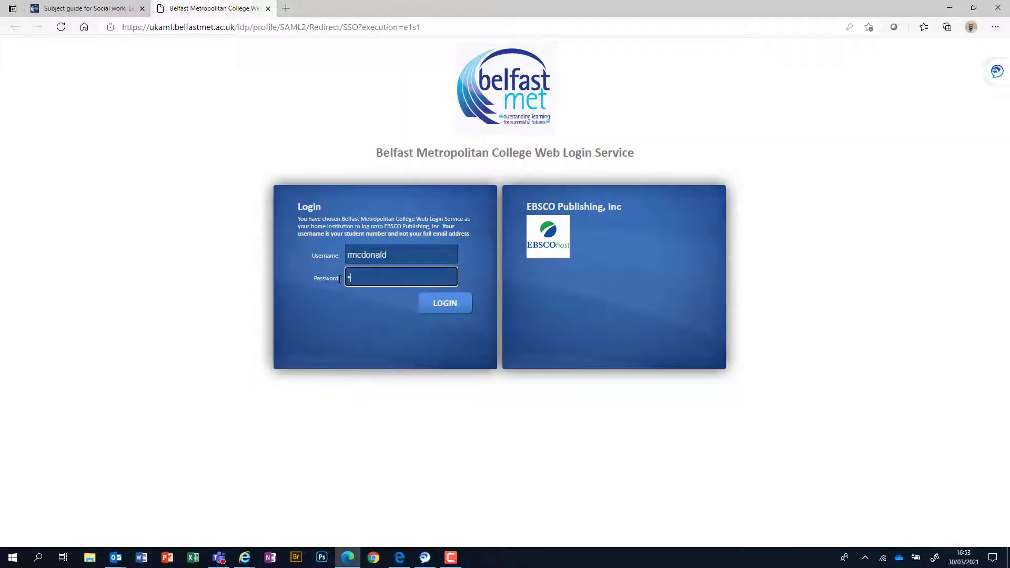
pyautogui.write('*******************')
# Step: Log in, then run an empty Basic Search returning 701,488,914 results
pyautogui.click(437, 308)
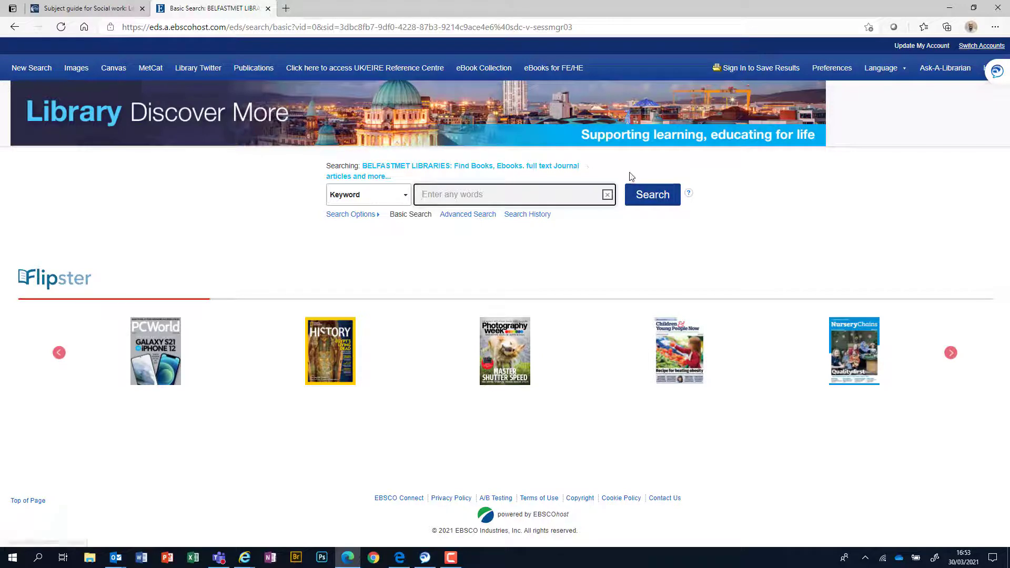
pyautogui.click(651, 196)
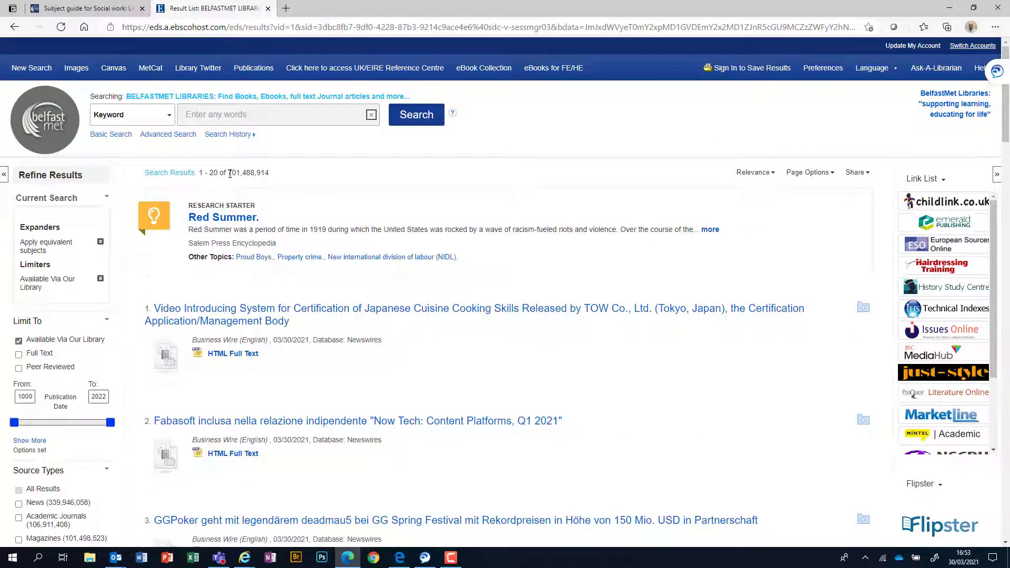
pyautogui.moveTo(230, 174); pyautogui.dragTo(270, 175)
pyautogui.click(283, 179)
pyautogui.scroll(-2, 371, 208)
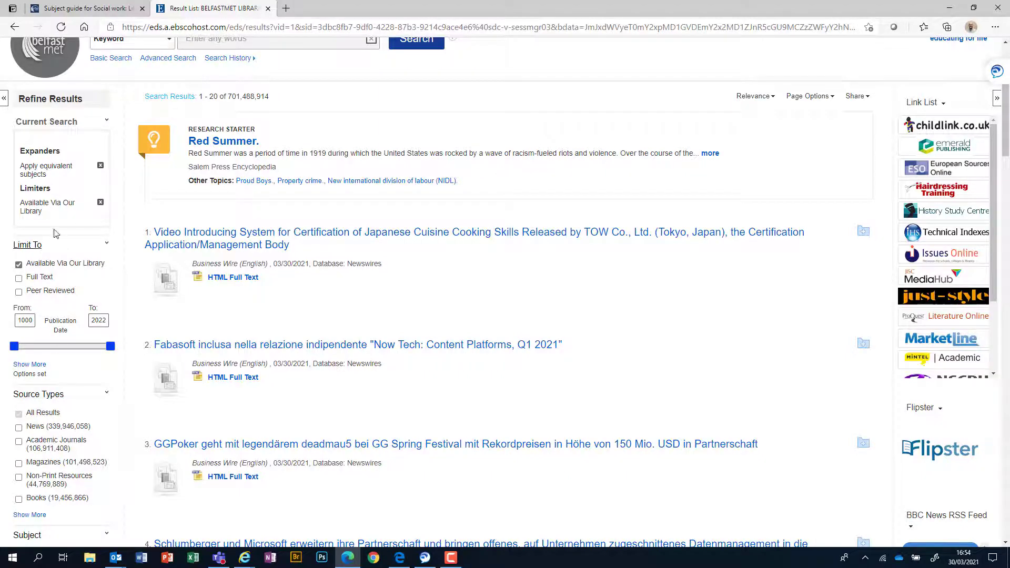
pyautogui.scroll(-2, 47, 223)
pyautogui.scroll(-4, 48, 223)
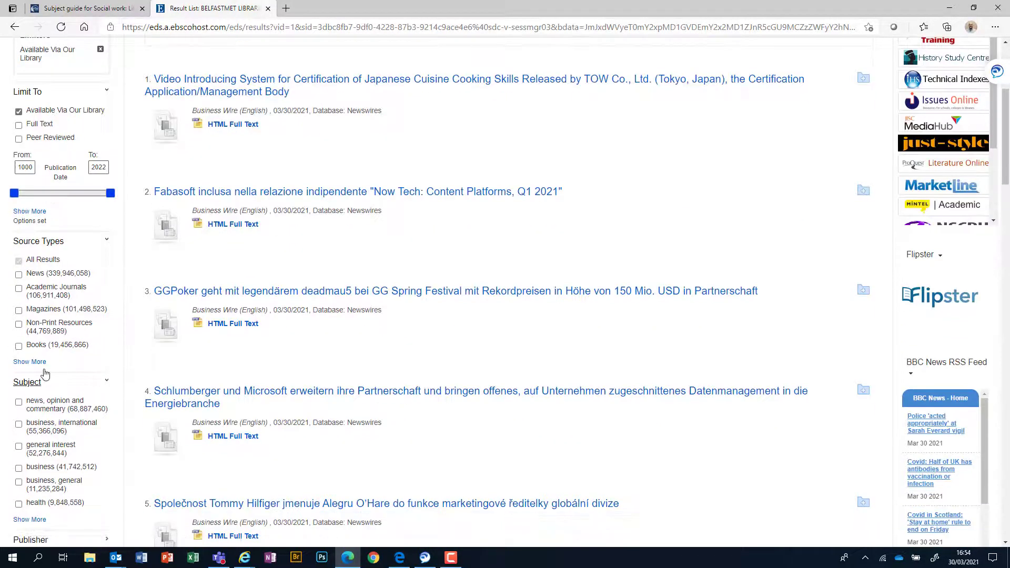
pyautogui.scroll(-5, 45, 368)
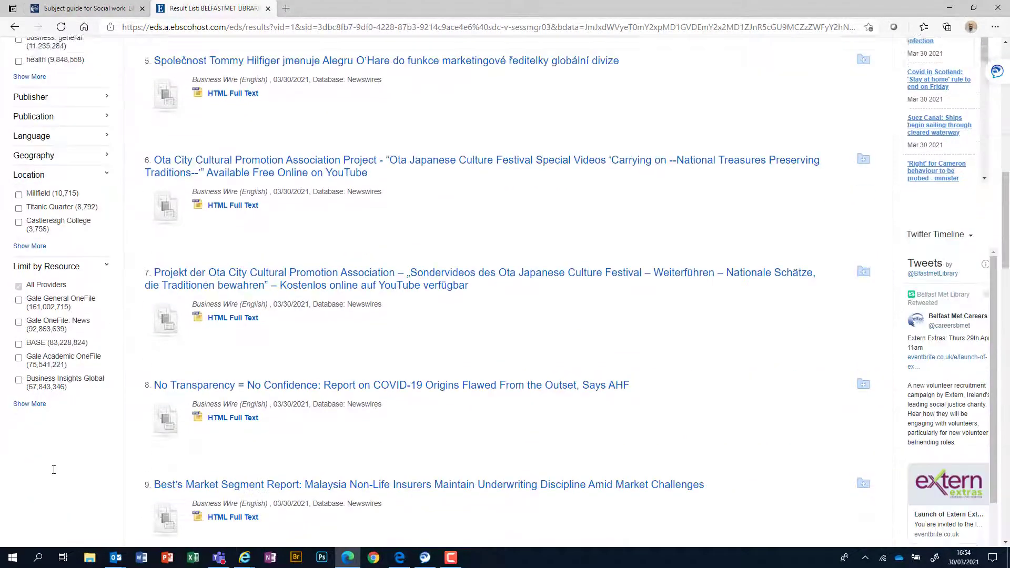
pyautogui.scroll(10, 59, 458)
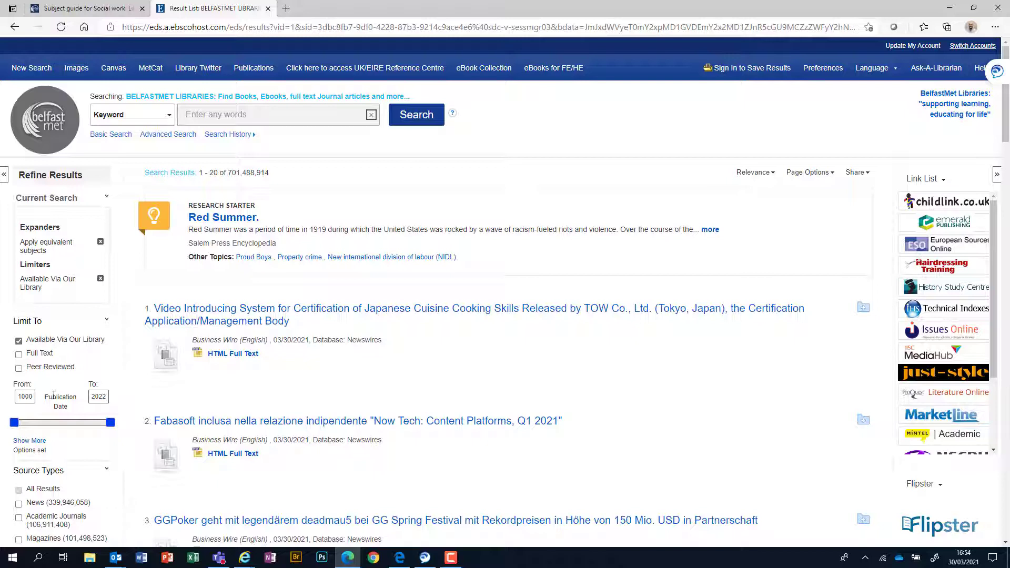
# Step: Search the library for the keywords 'mental health'
pyautogui.click(245, 115)
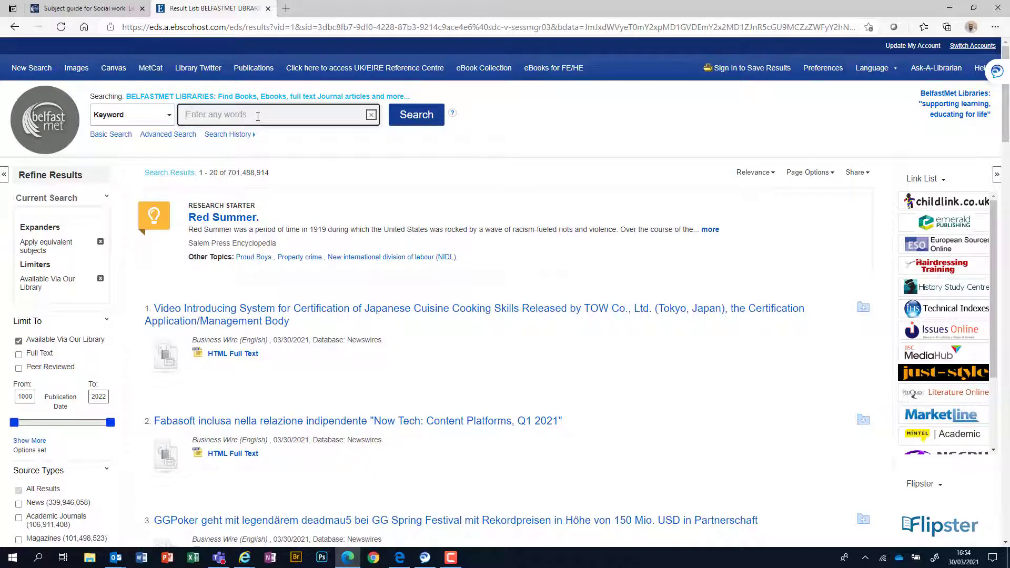
pyautogui.write('menta')
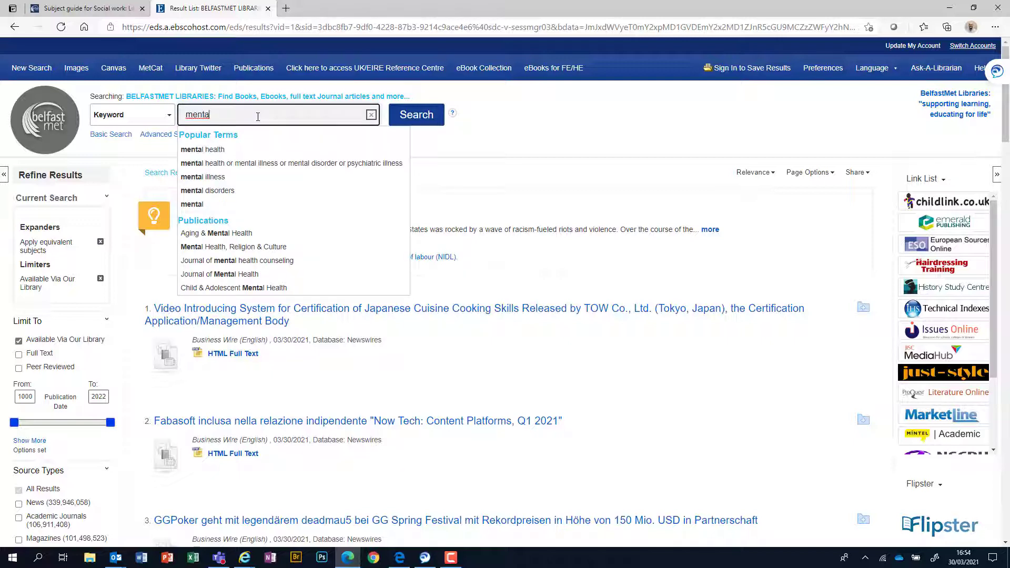
pyautogui.write('l')
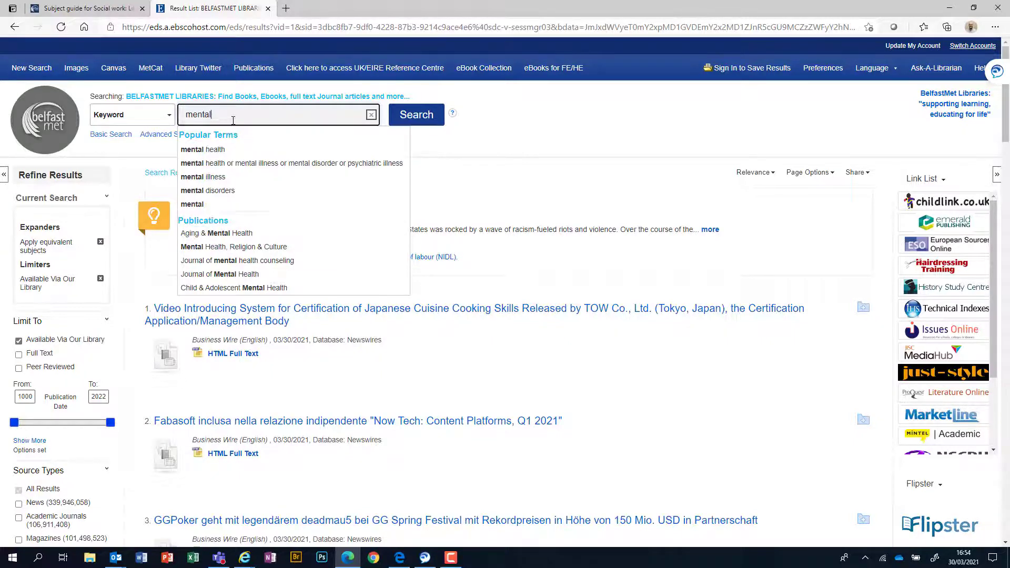
pyautogui.write('he')
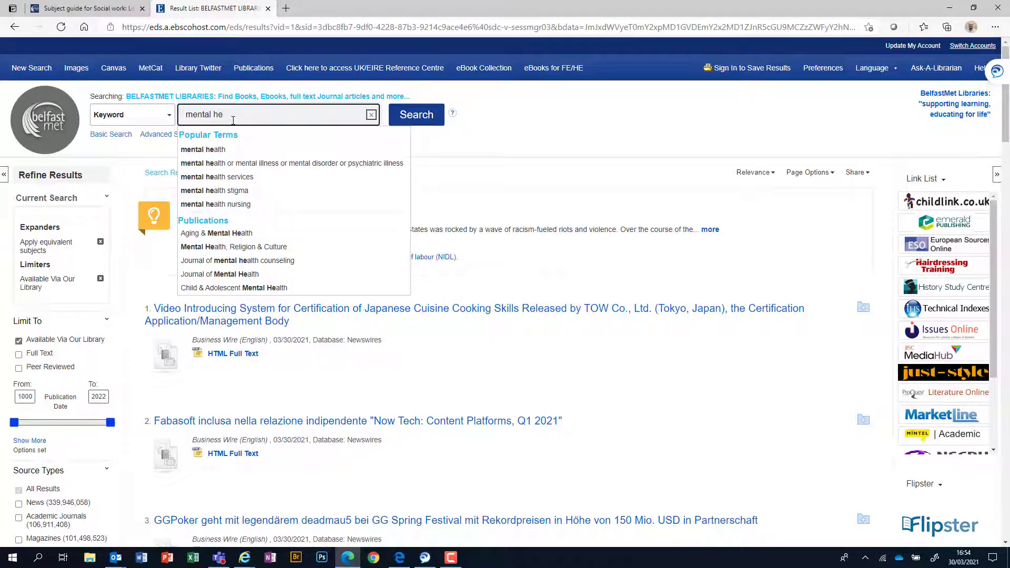
pyautogui.write('alth')
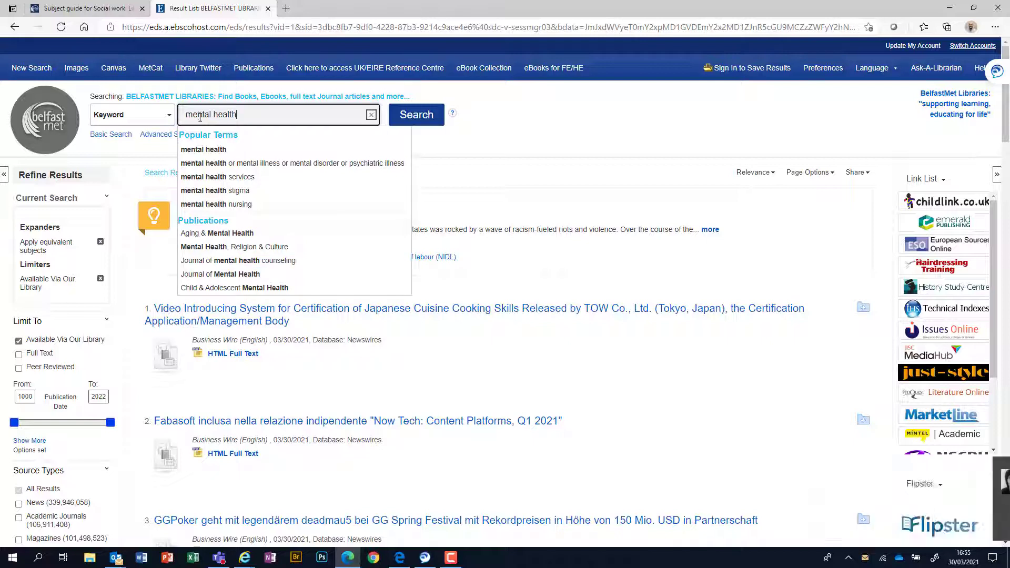
pyautogui.click(425, 120)
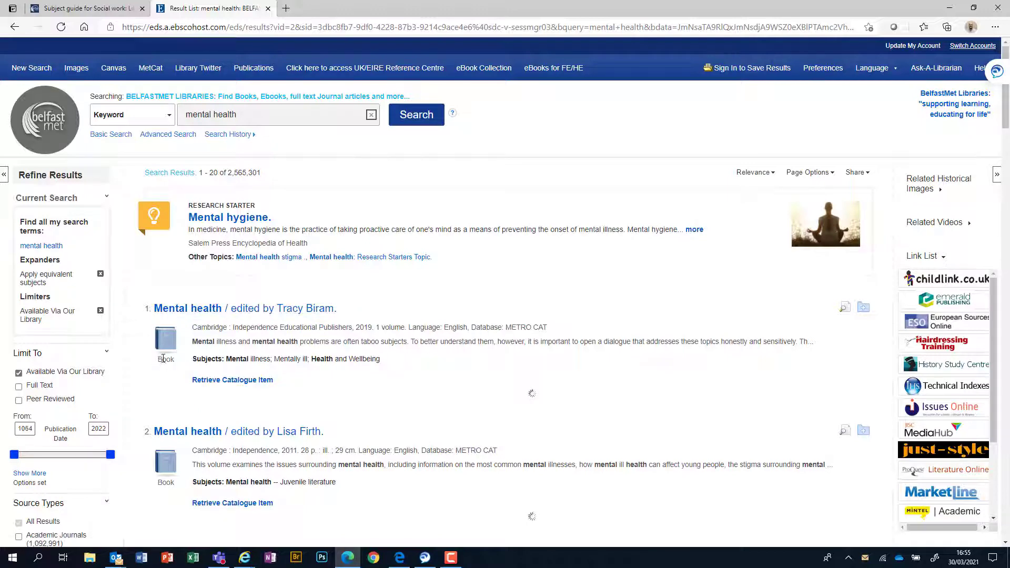
# Step: Scroll through the 2,565,301 mental health results and return to the top
pyautogui.scroll(-3, 495, 303)
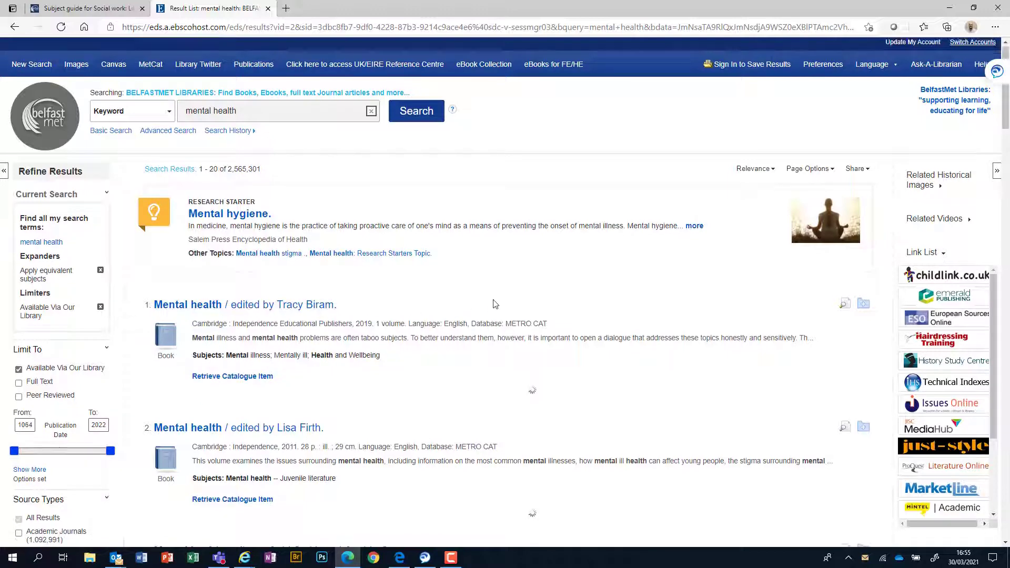
pyautogui.scroll(-2, 495, 303)
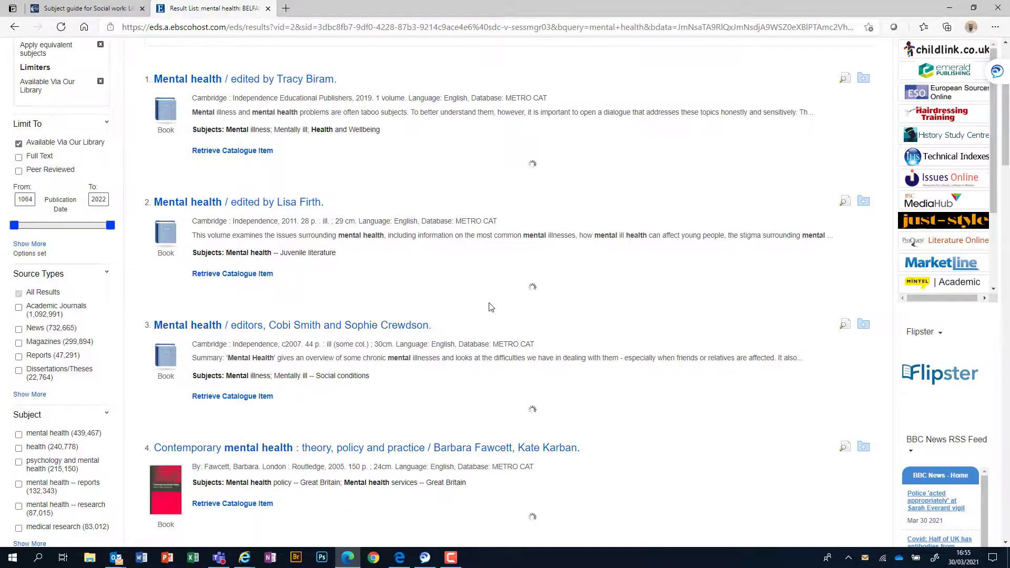
pyautogui.scroll(-4, 494, 303)
pyautogui.scroll(-5, 428, 328)
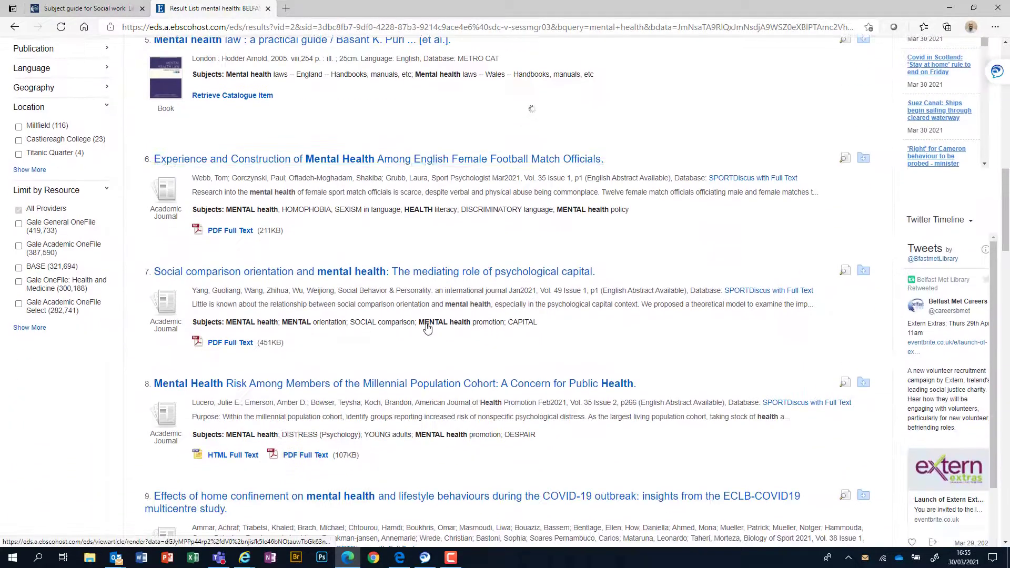
pyautogui.scroll(7, 427, 328)
pyautogui.scroll(-4, 294, 347)
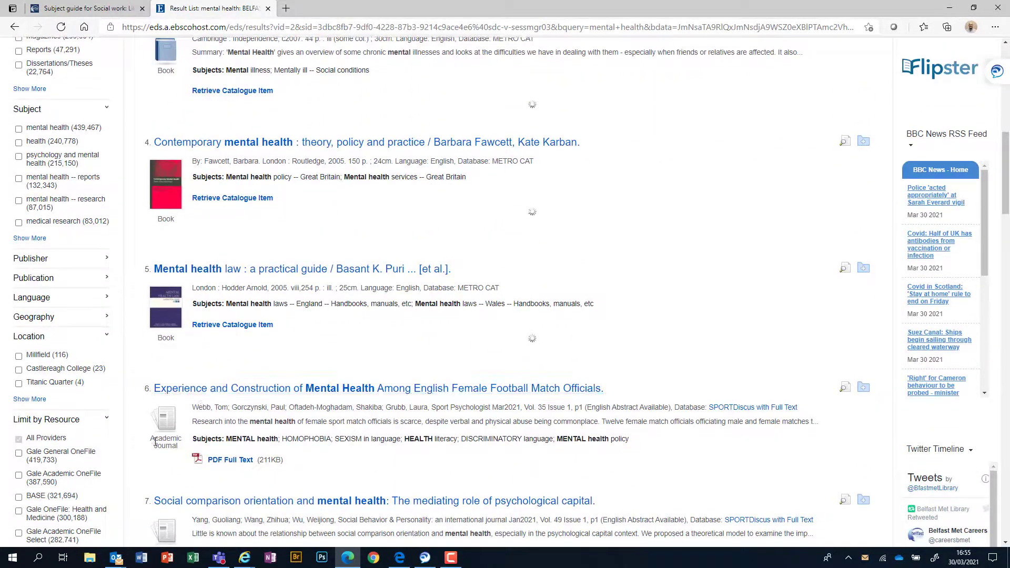
pyautogui.moveTo(150, 440)
pyautogui.mouseDown()
pyautogui.moveTo(180, 450)
pyautogui.moveTo(166, 449)
pyautogui.mouseUp()
pyautogui.scroll(10, 489, 356)
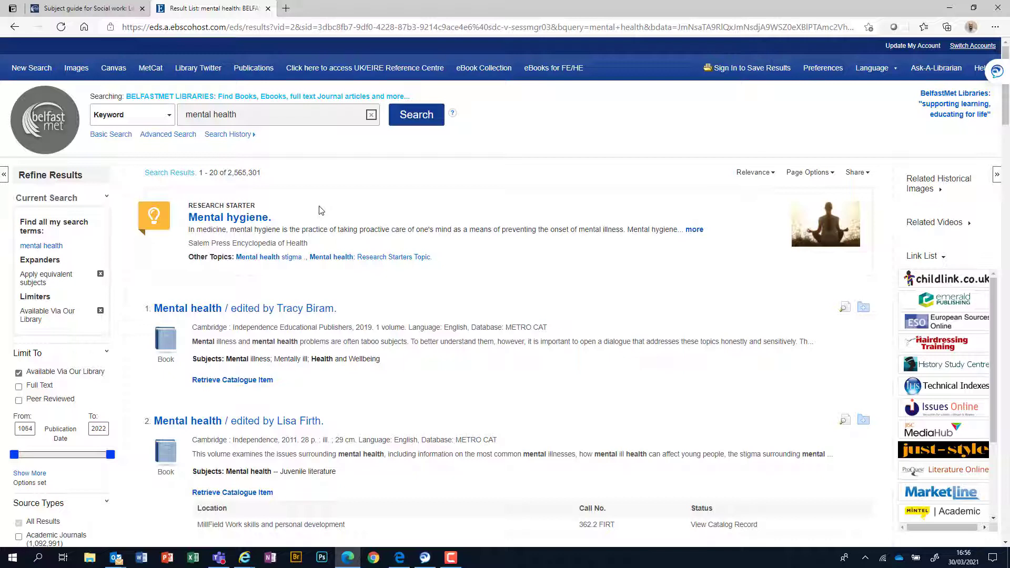
# Step: Narrow the query to the 'mental health children covid 19' suggestion and run it
pyautogui.click(246, 117)
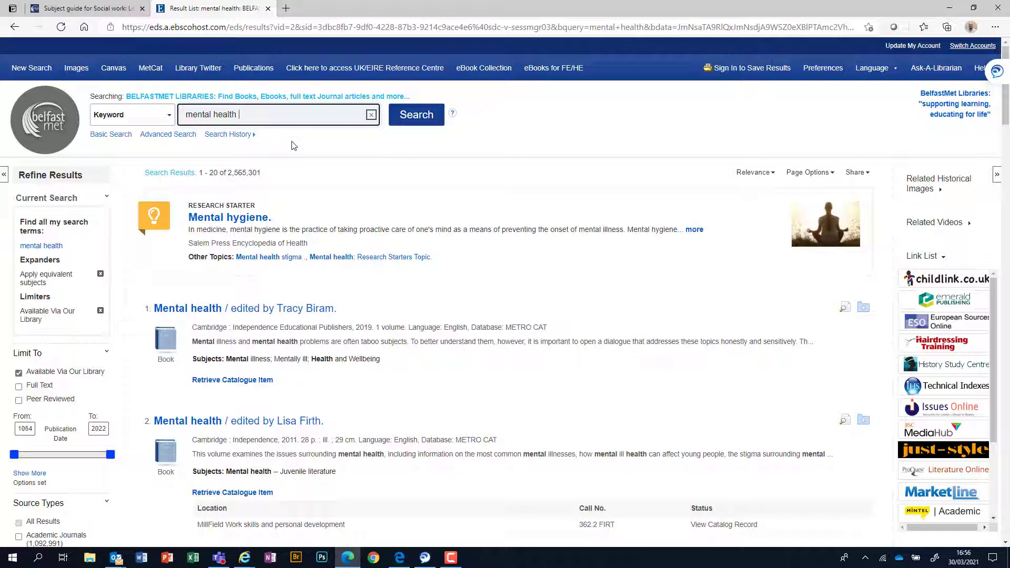
pyautogui.write('childr')
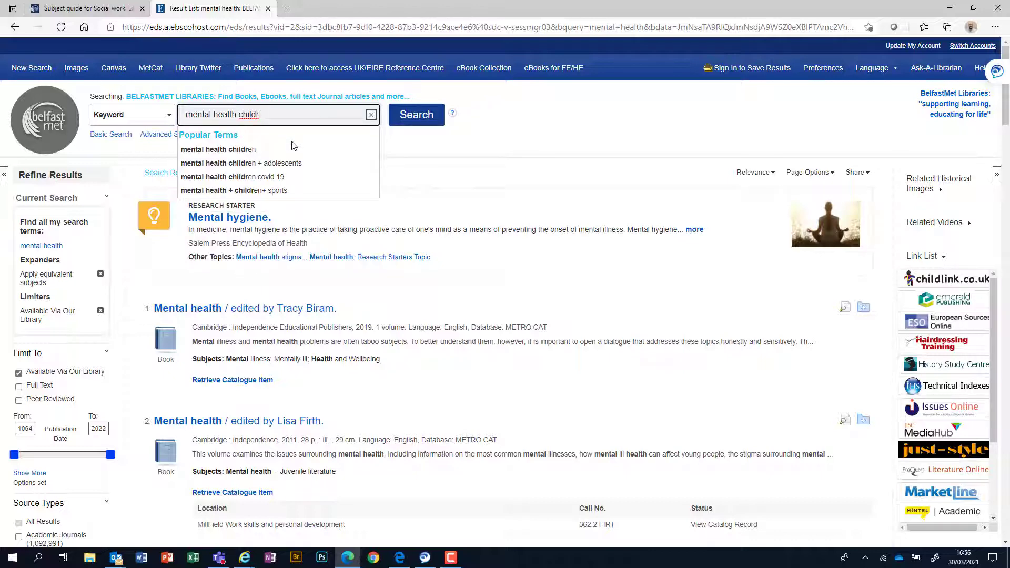
pyautogui.write('en')
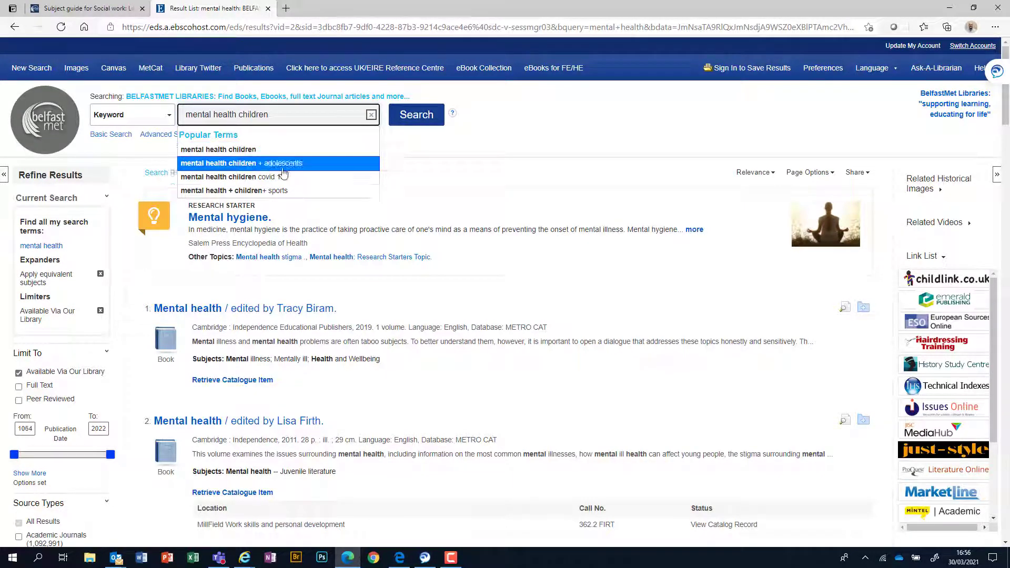
pyautogui.click(491, 178)
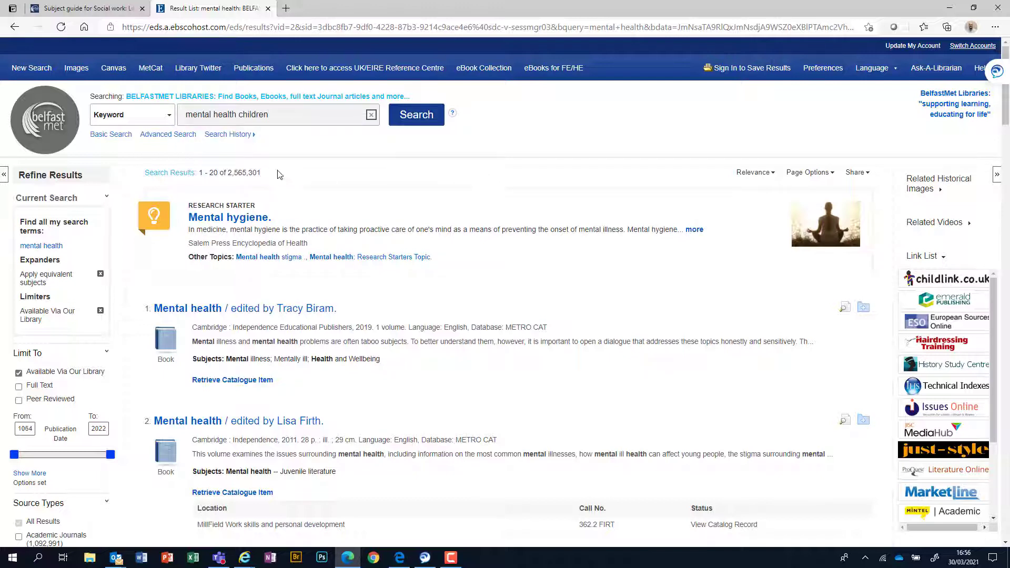
pyautogui.click(283, 117)
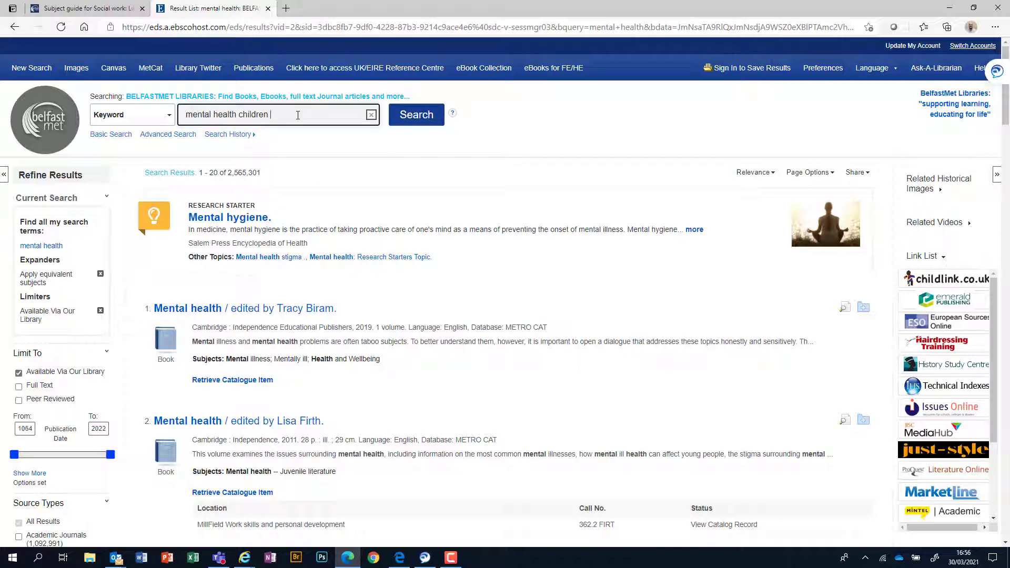
pyautogui.press('BackSpace')
pyautogui.press('BackSpace')
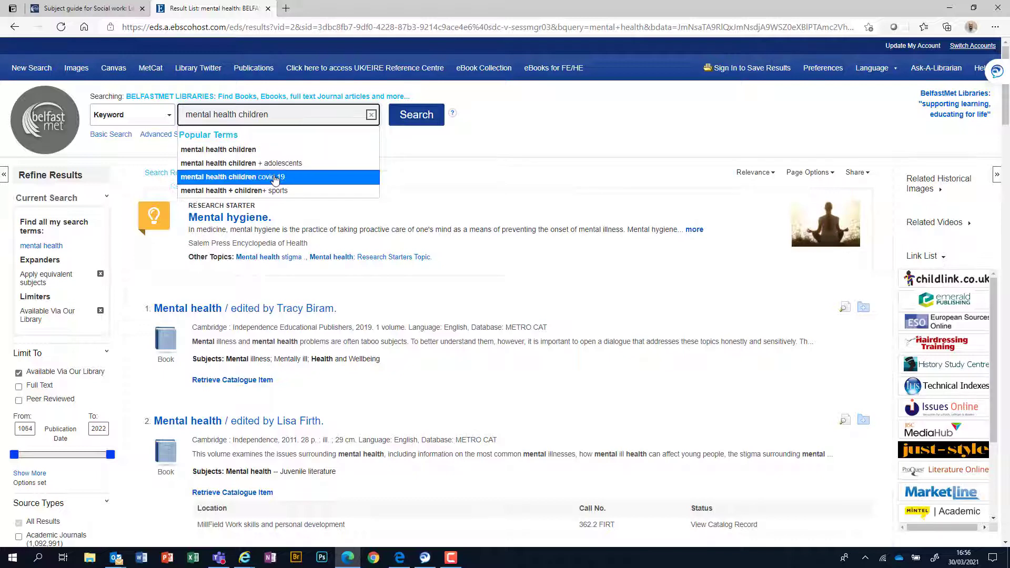
pyautogui.click(279, 176)
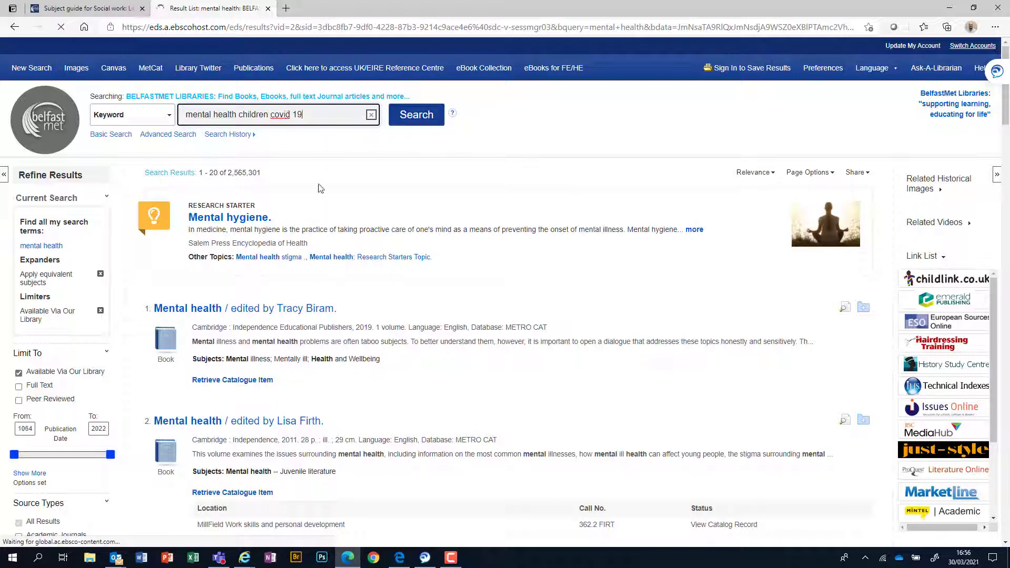
pyautogui.click(421, 119)
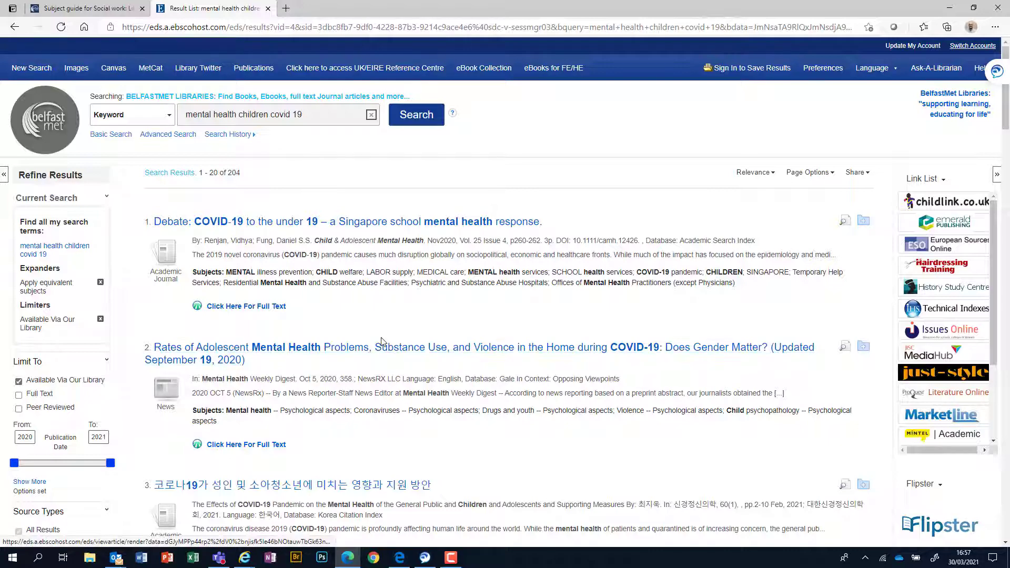
# Step: Scroll the 204 results and expand the full Source Types list in Refine Results
pyautogui.scroll(-5, 375, 330)
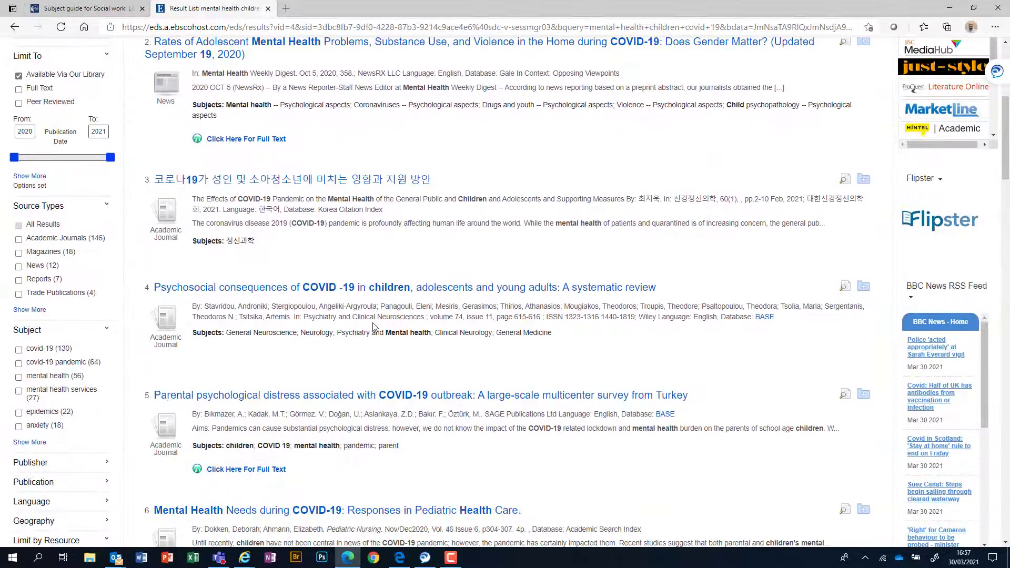
pyautogui.scroll(4, 375, 330)
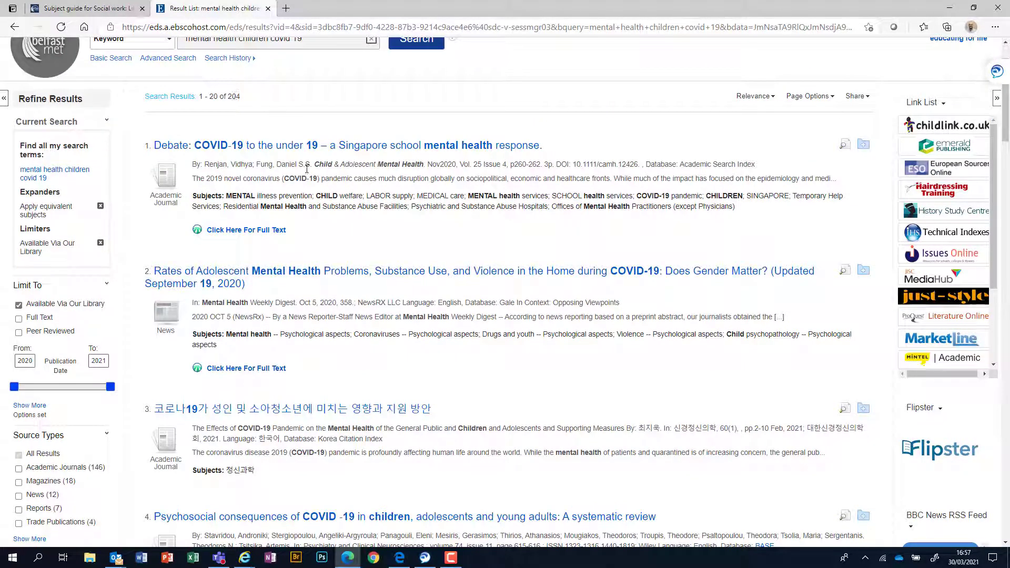
pyautogui.scroll(2, 297, 204)
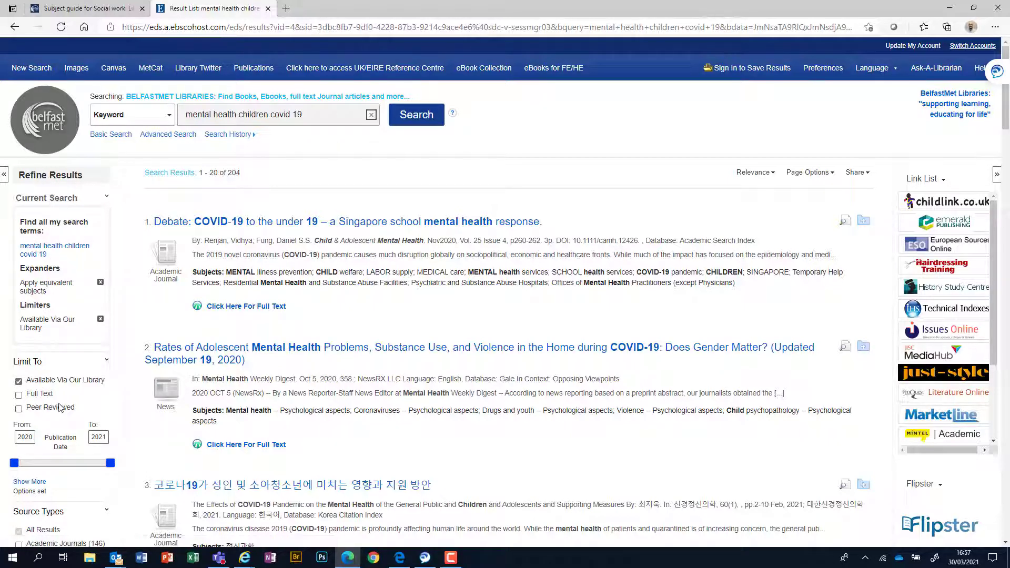
pyautogui.scroll(-3, 63, 366)
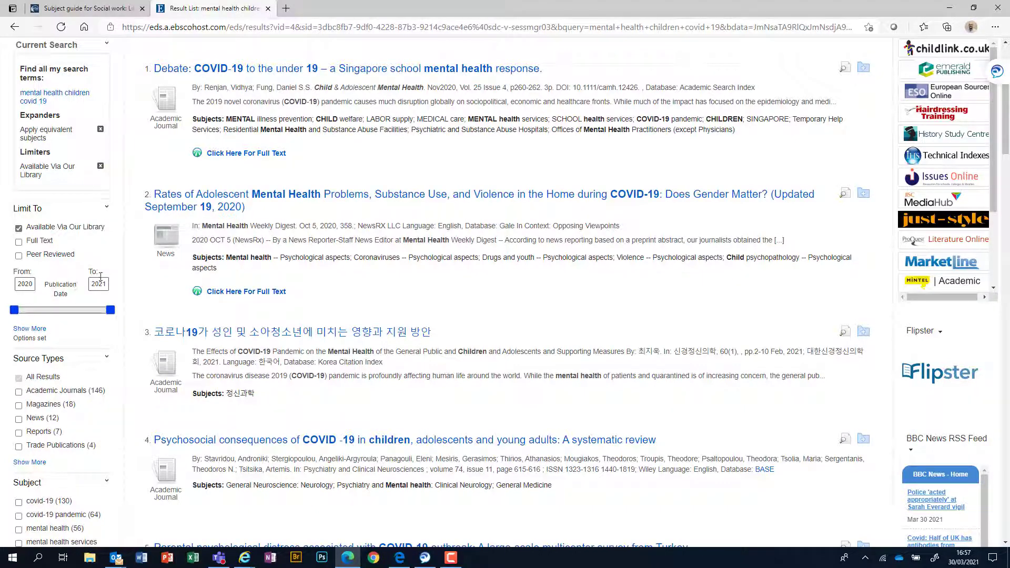
pyautogui.scroll(-2, 310, 429)
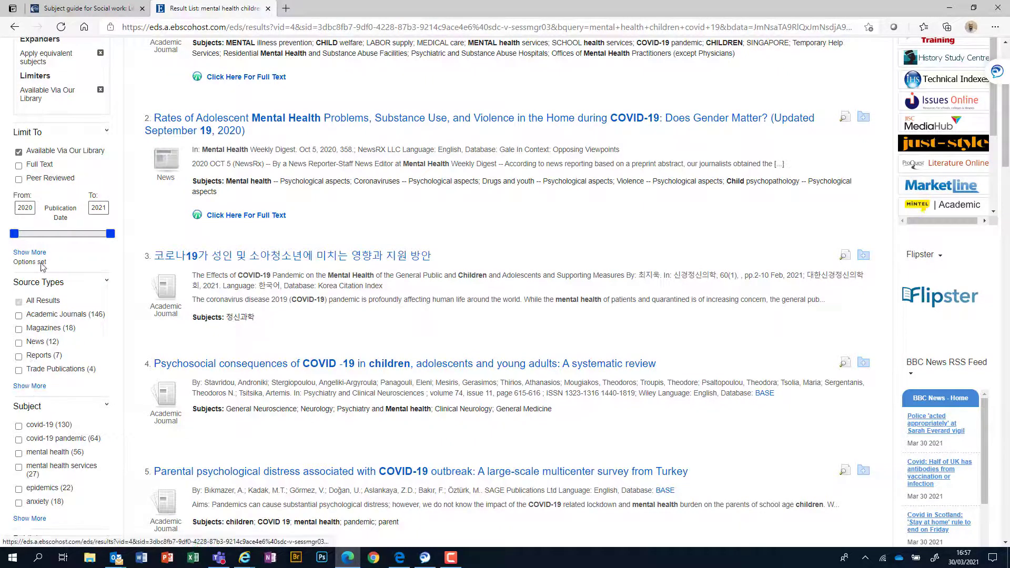
pyautogui.click(34, 388)
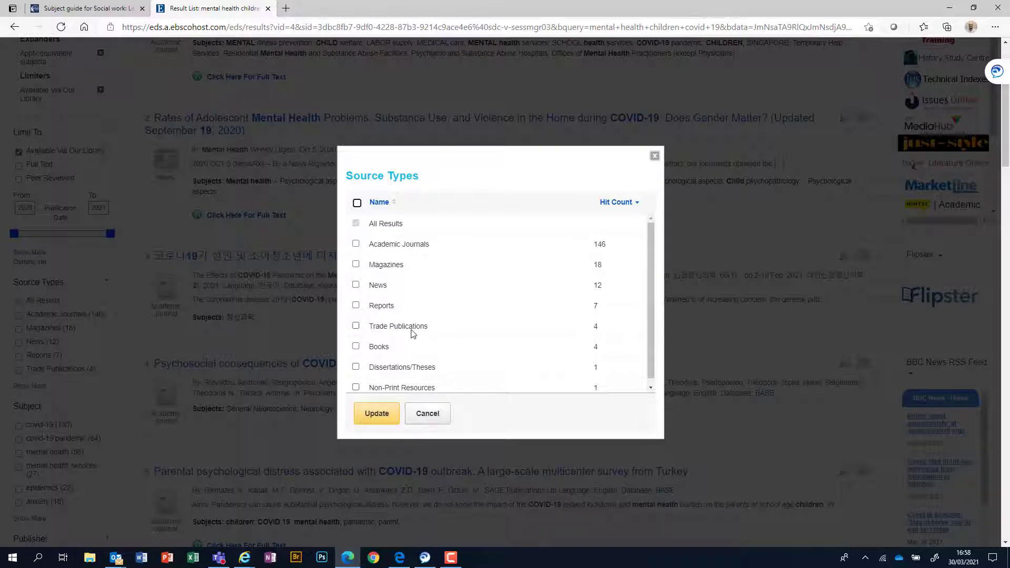
# Step: Tick Academic Journals as the only source type and apply it, narrowing results to 146
pyautogui.click(356, 244)
pyautogui.click(378, 416)
pyautogui.click(377, 416)
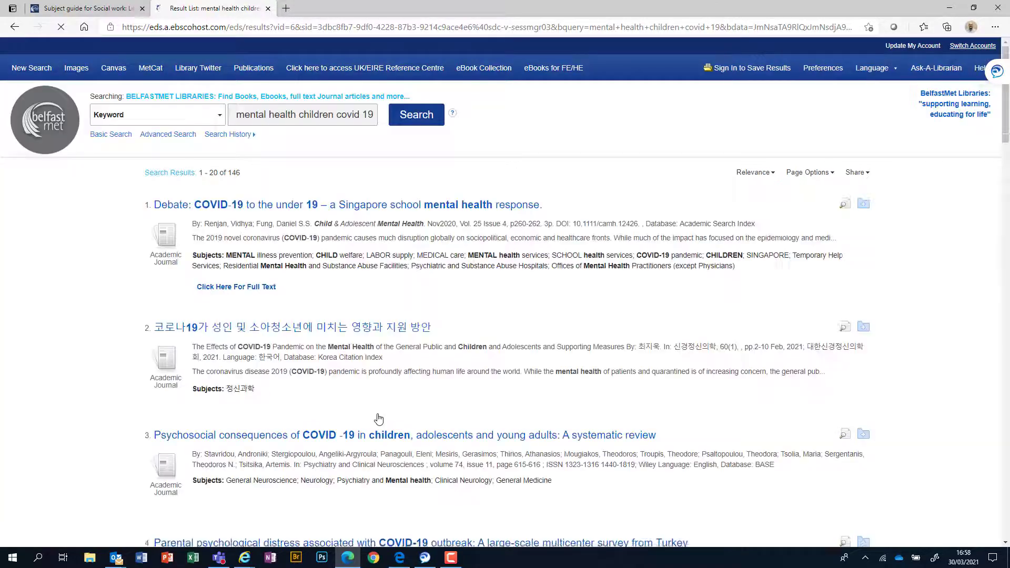
# Step: Highlight the first result's journal name, Child & Adolescent Mental Health
pyautogui.scroll(-5, 379, 419)
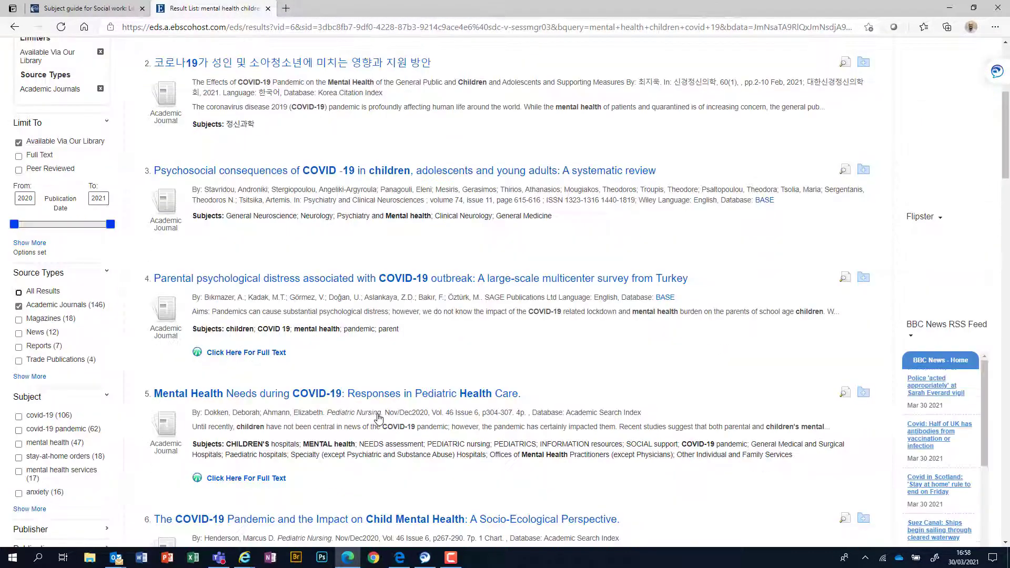
pyautogui.scroll(4, 364, 319)
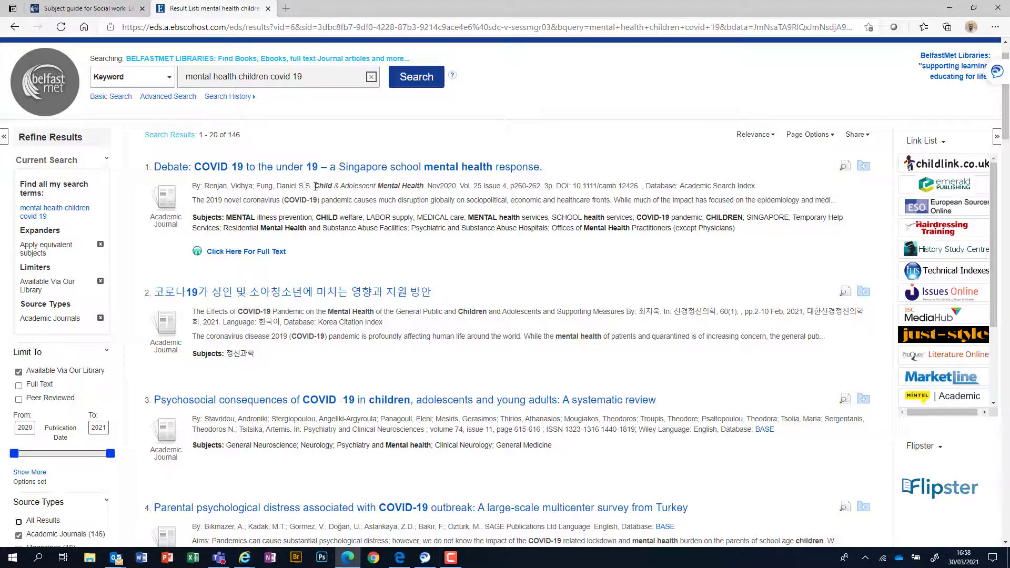
pyautogui.moveTo(314, 187); pyautogui.dragTo(421, 186)
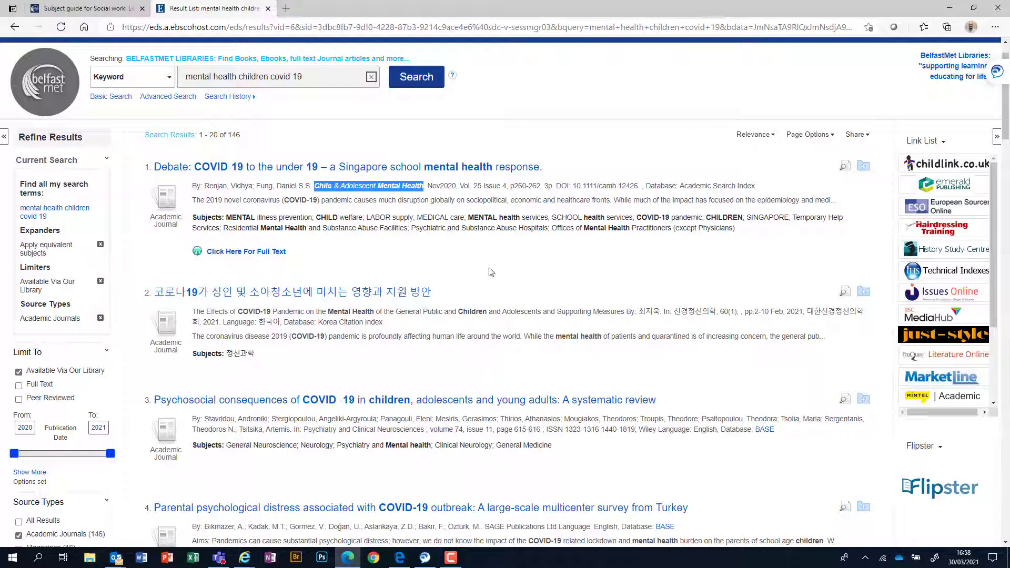
# Step: Scroll down to result 5 and highlight its journal name, Pediatric Nursing
pyautogui.scroll(-1, 513, 276)
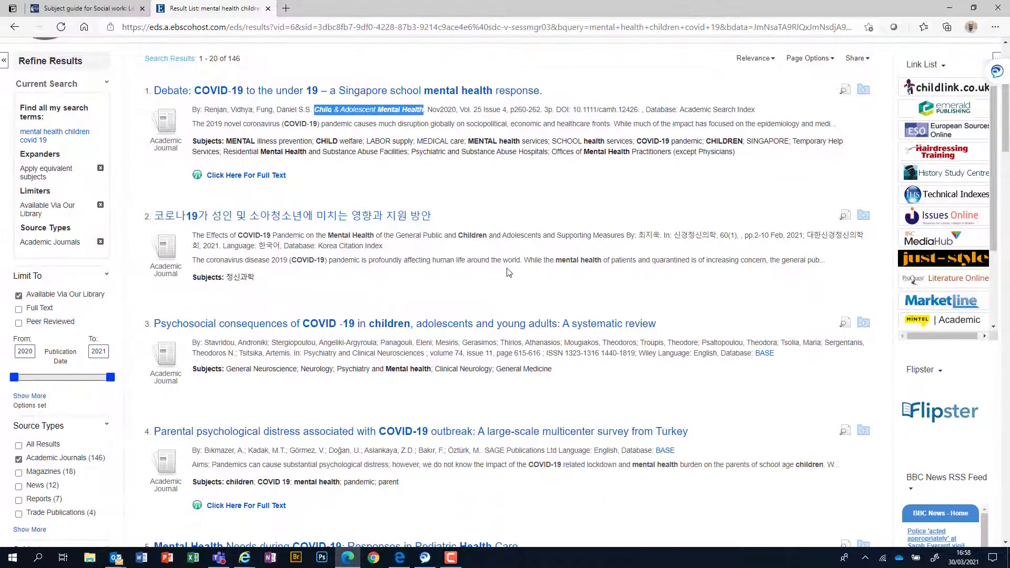
pyautogui.scroll(-1, 509, 272)
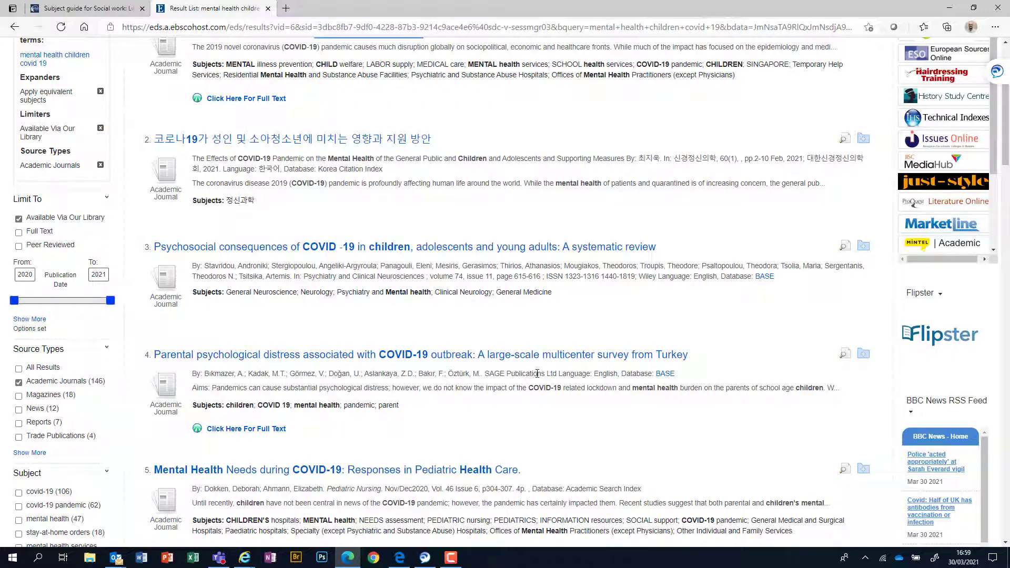
pyautogui.scroll(-1, 537, 374)
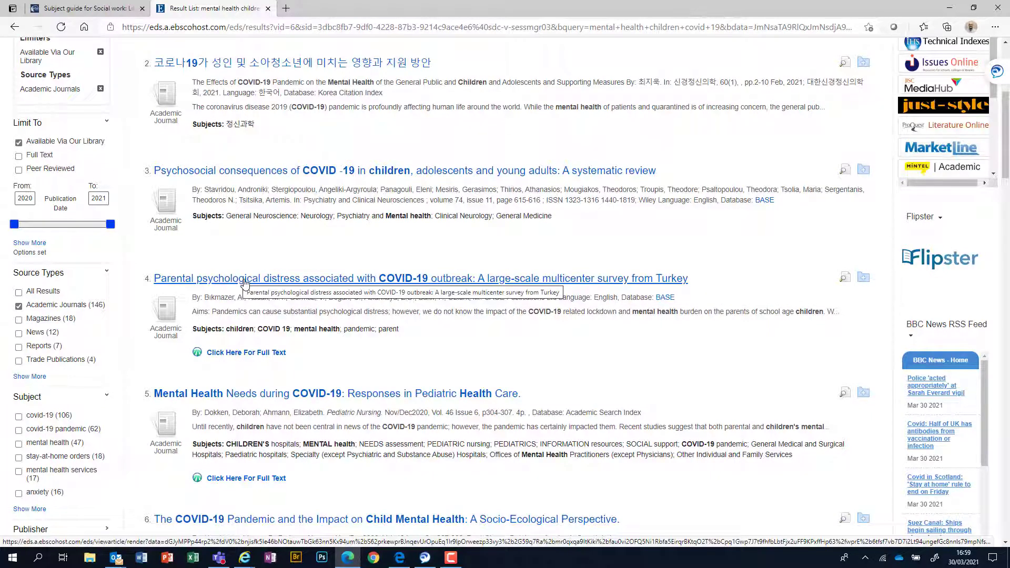
pyautogui.scroll(-1, 408, 337)
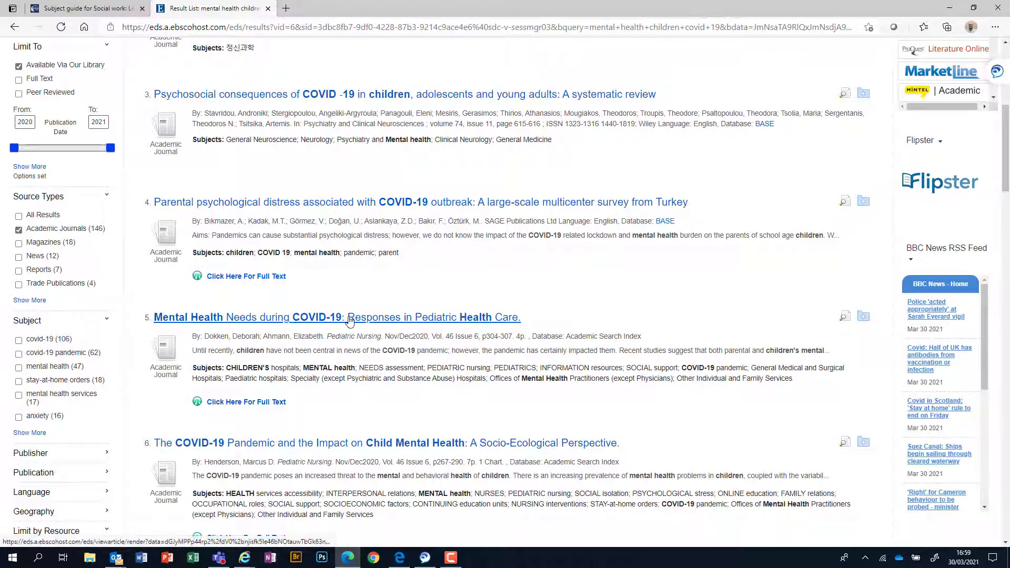
pyautogui.moveTo(327, 337); pyautogui.dragTo(377, 337)
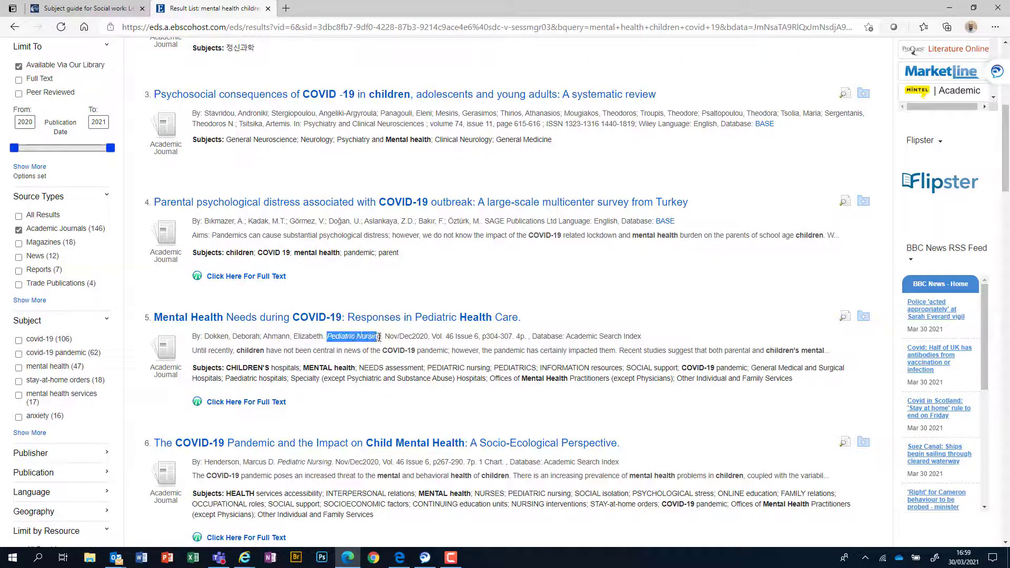
# Step: Scroll further through the Academic Journal results to review more articles
pyautogui.scroll(-1, 396, 389)
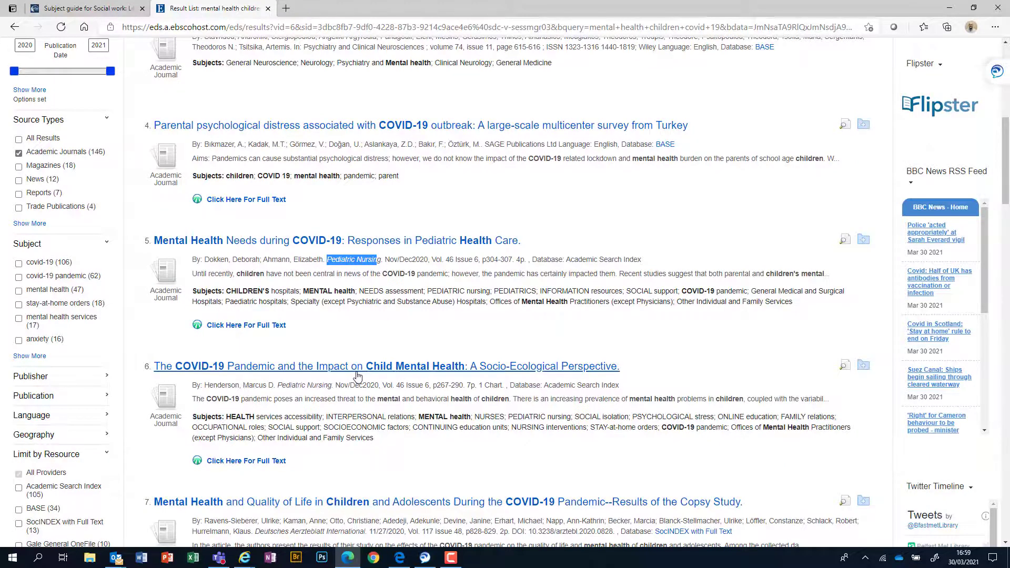
pyautogui.scroll(-2, 357, 376)
pyautogui.scroll(-1, 357, 376)
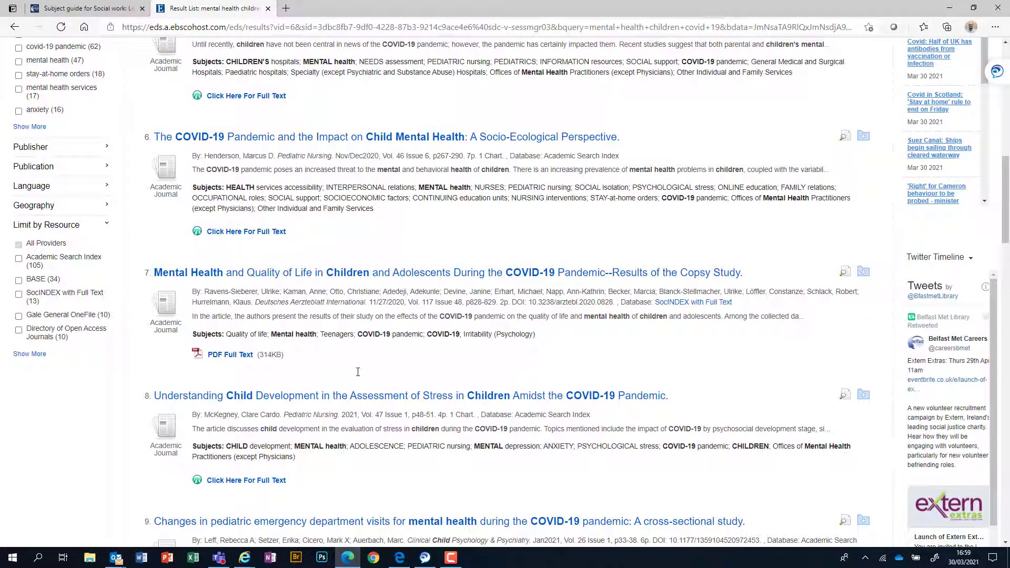
pyautogui.scroll(-4, 358, 372)
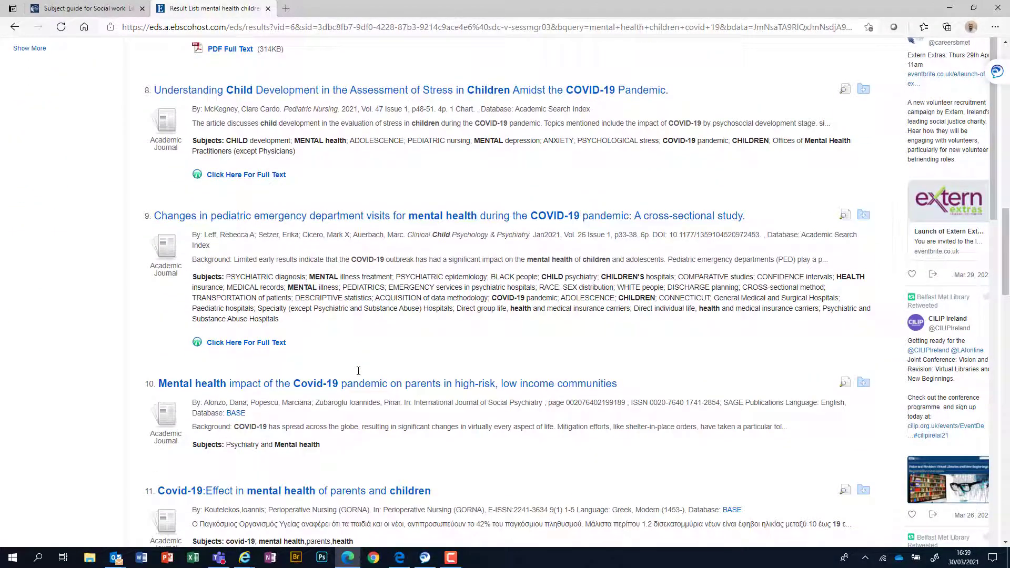
pyautogui.scroll(12, 359, 371)
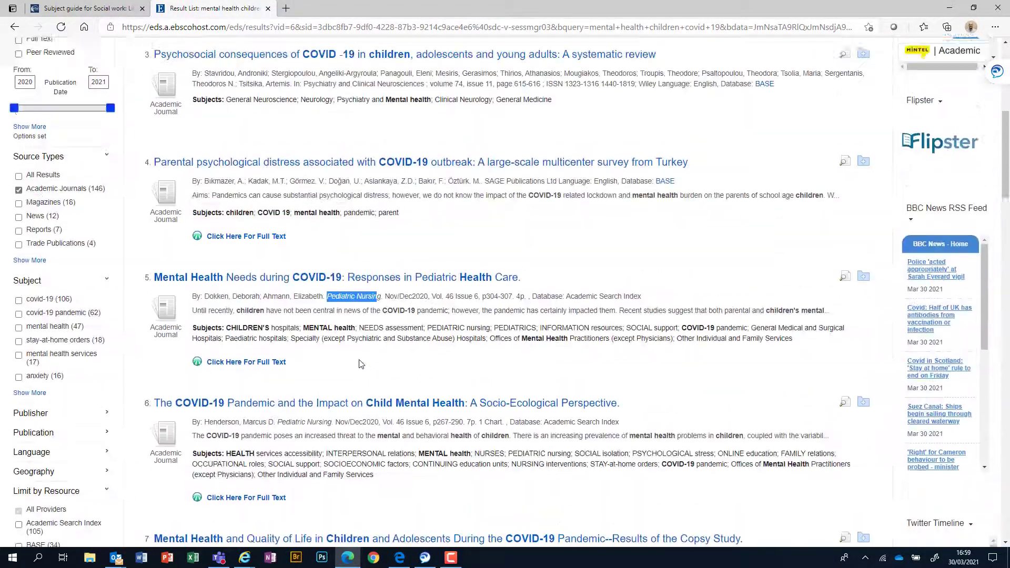
pyautogui.scroll(1, 361, 364)
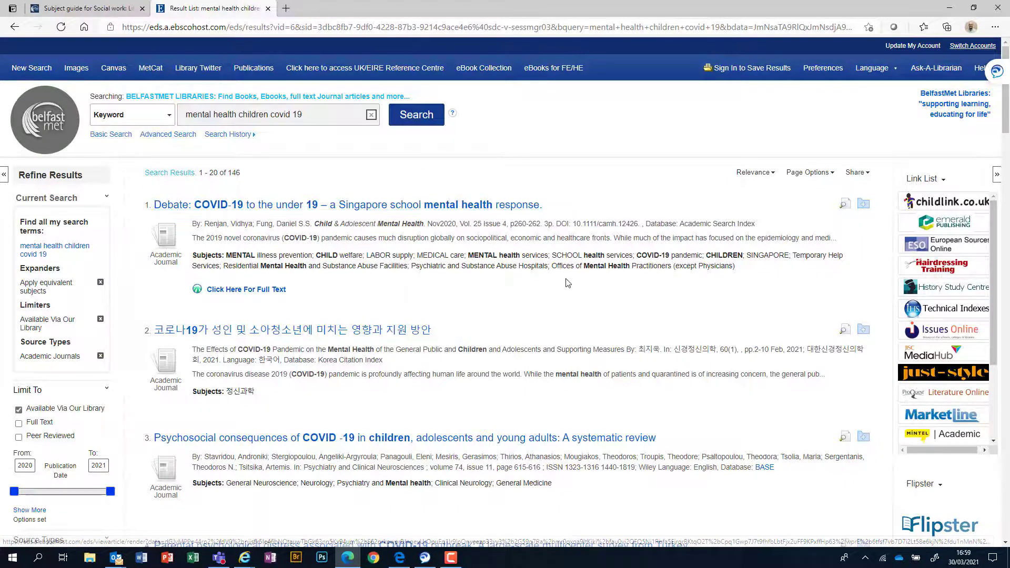
pyautogui.scroll(-1, 565, 283)
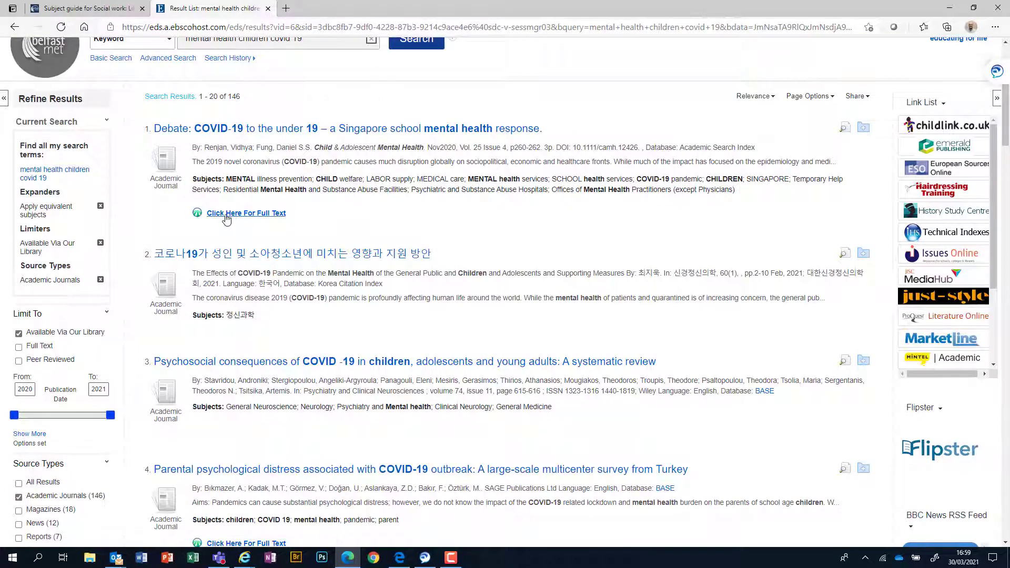
pyautogui.scroll(-1, 357, 294)
pyautogui.scroll(-8, 357, 295)
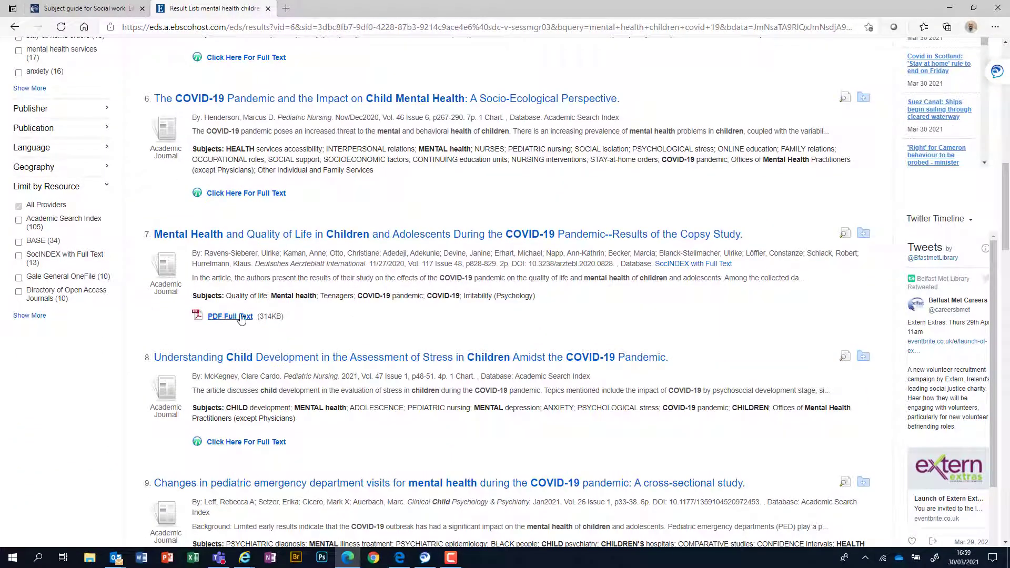
pyautogui.scroll(9, 226, 321)
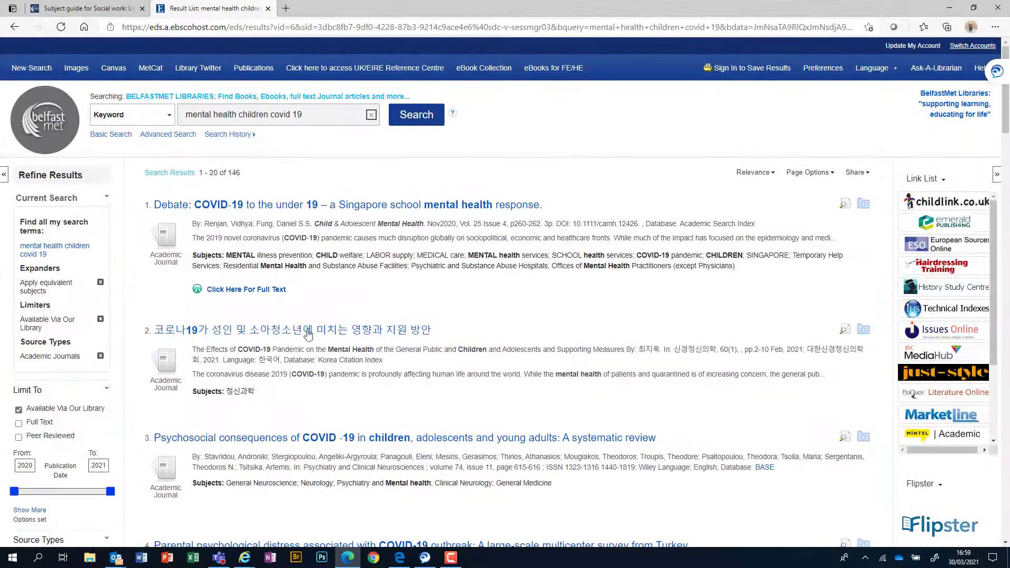
# Step: Open result 1's full text, the Singapore school mental health debate article, on the ACAMH Wiley site
pyautogui.click(238, 295)
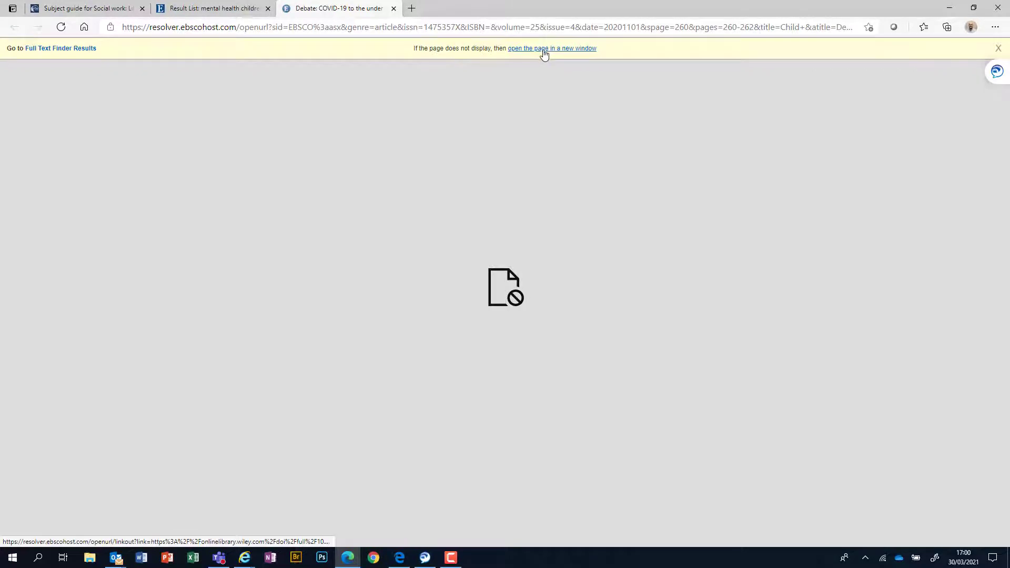
pyautogui.click(544, 48)
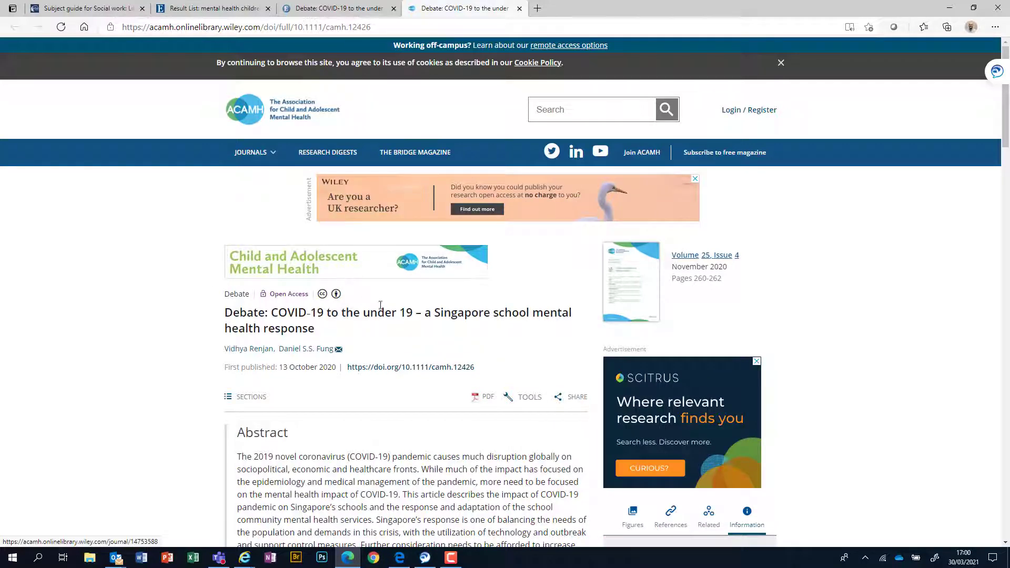
# Step: Read the article's abstract on Wiley Online Library, then open it as an ePDF
pyautogui.scroll(-1, 820, 335)
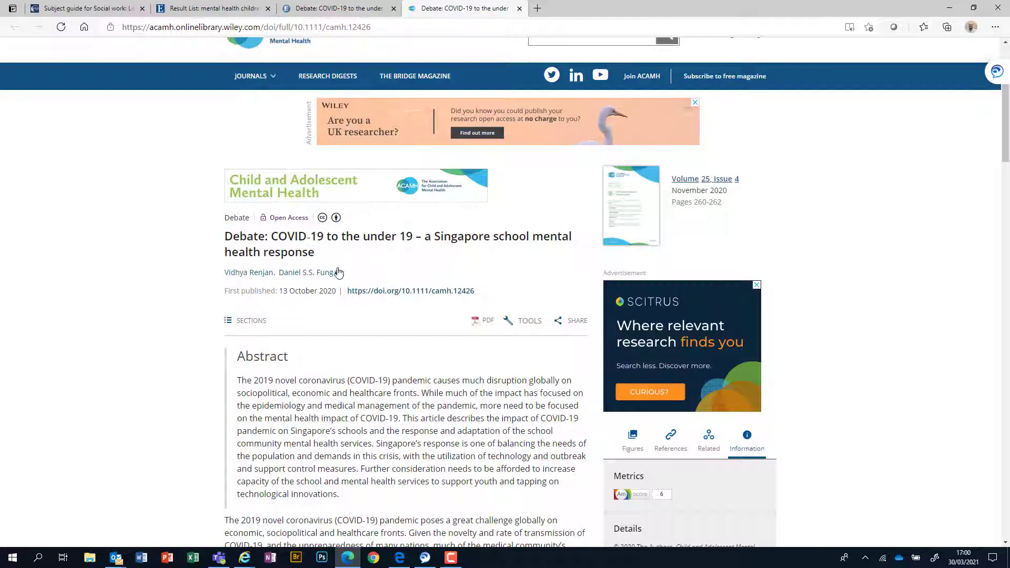
pyautogui.scroll(-3, 430, 394)
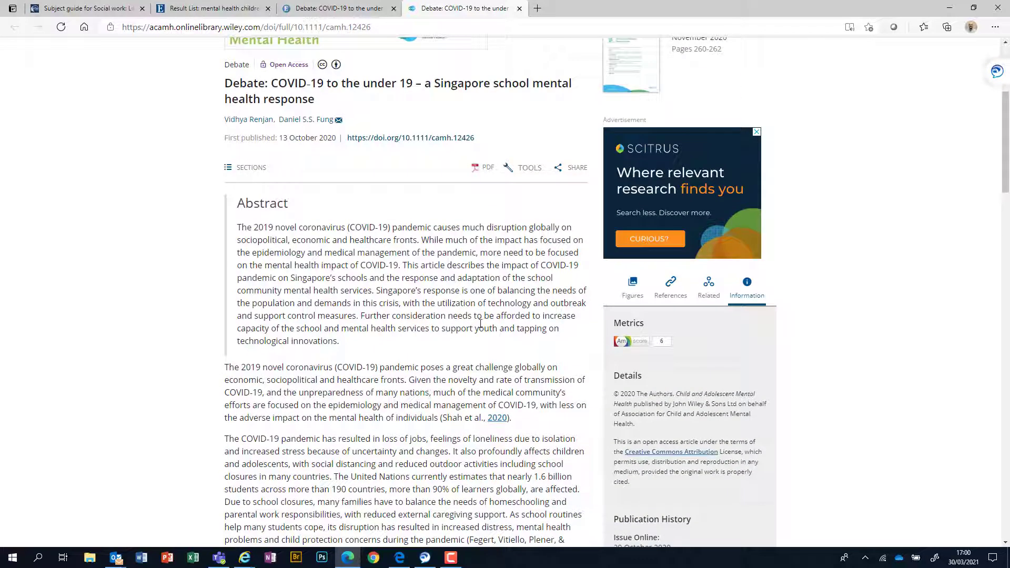
pyautogui.scroll(-12, 480, 324)
pyautogui.scroll(15, 478, 329)
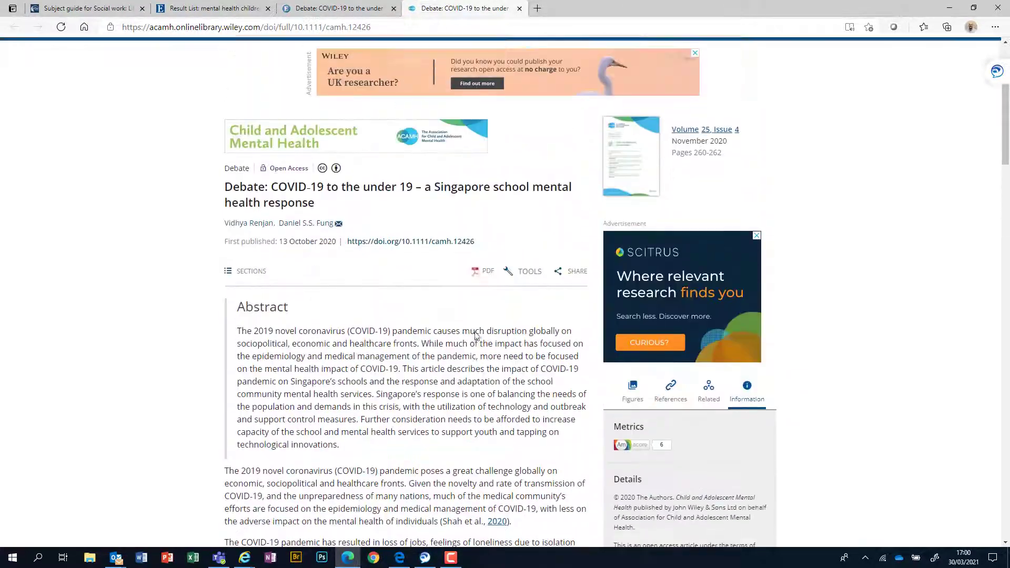
pyautogui.scroll(1, 476, 335)
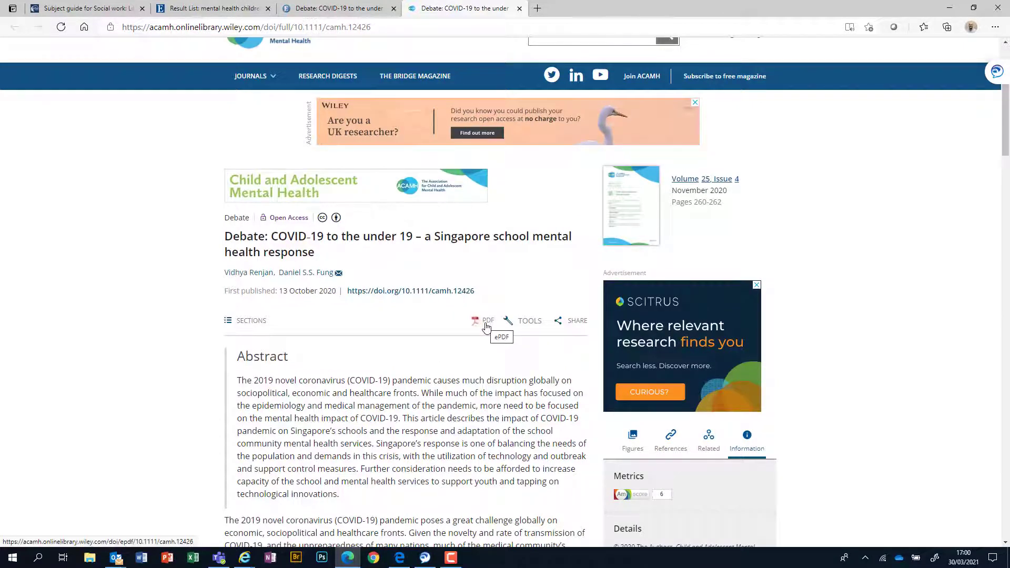
pyautogui.click(486, 323)
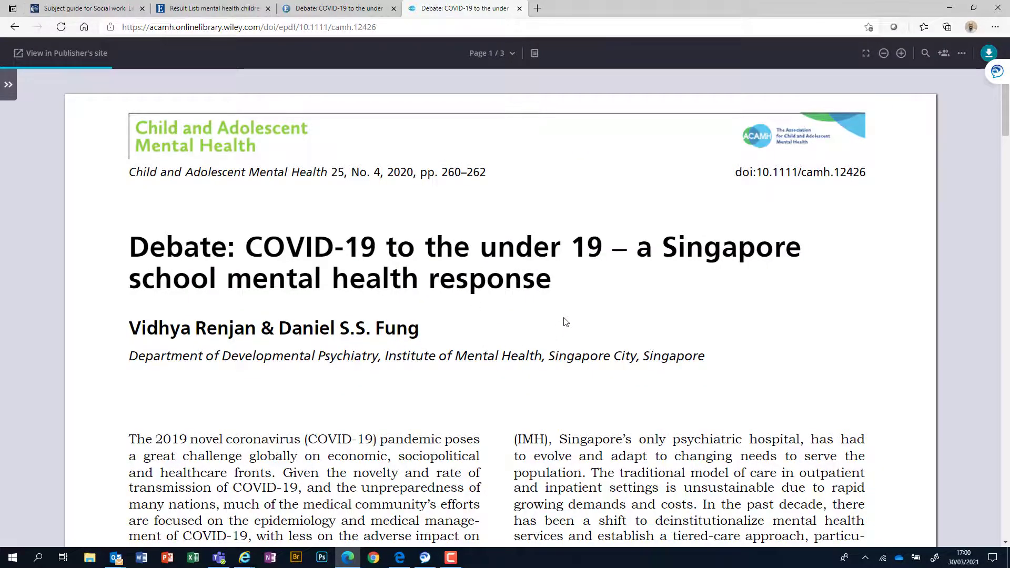
# Step: Read through the three-page Wiley ePDF, then close its browser tab
pyautogui.scroll(-5, 575, 281)
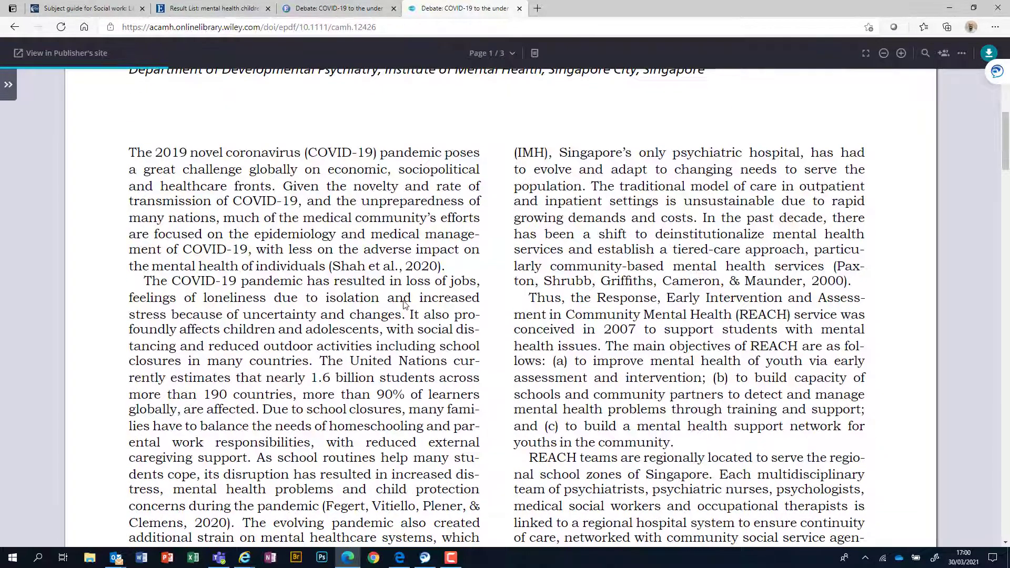
pyautogui.scroll(-7, 440, 311)
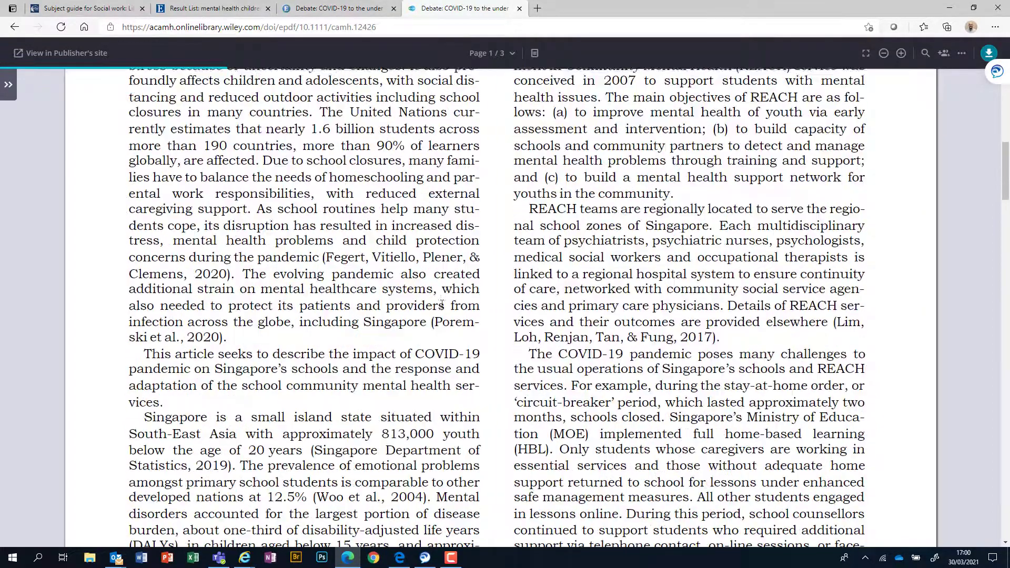
pyautogui.scroll(-14, 442, 304)
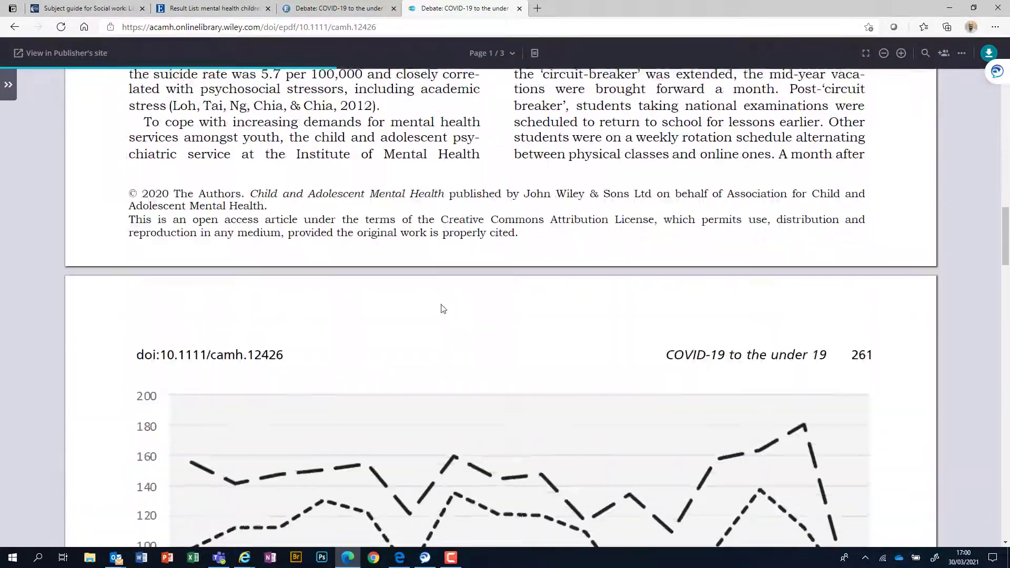
pyautogui.scroll(-9, 443, 309)
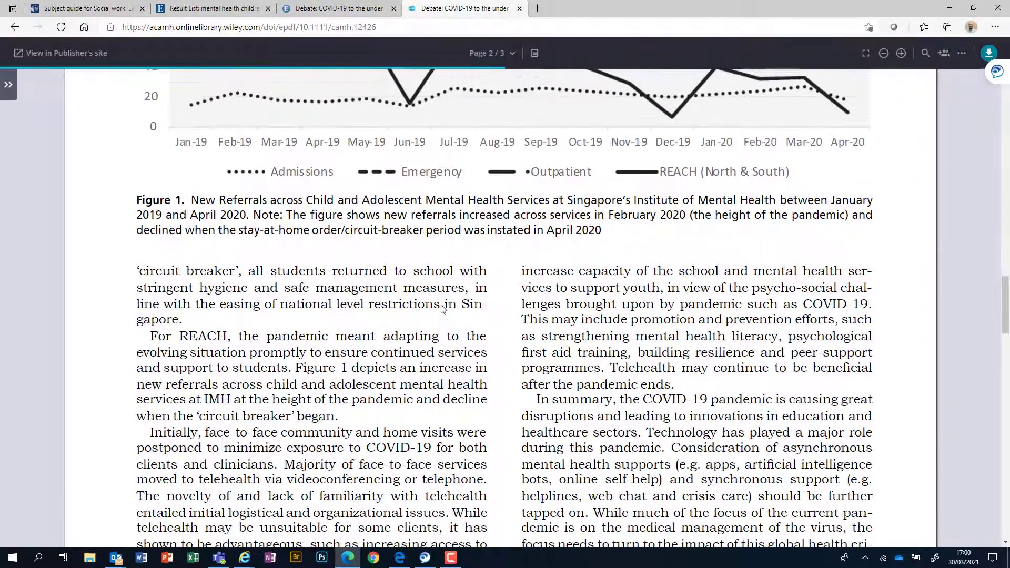
pyautogui.scroll(-13, 488, 318)
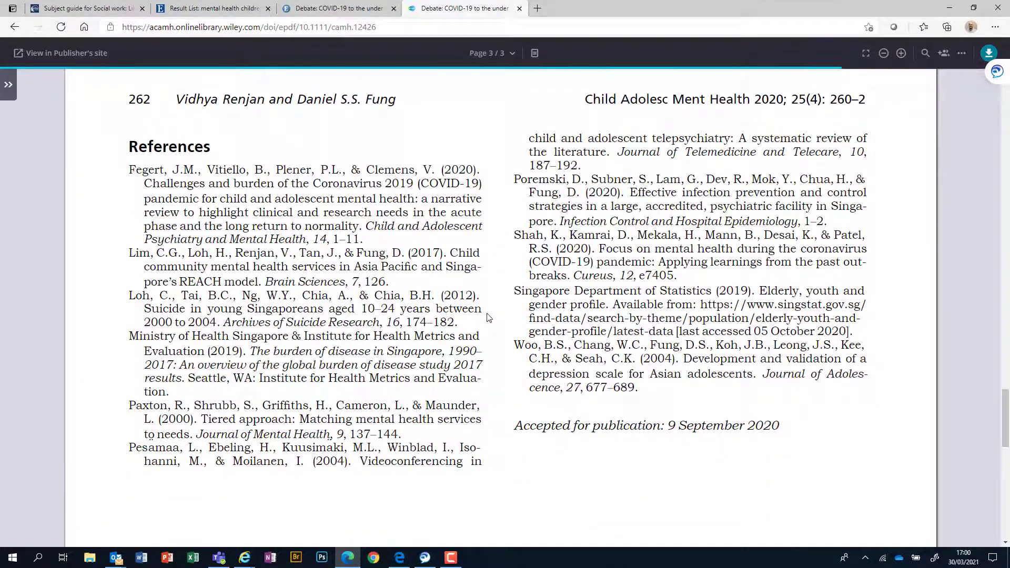
pyautogui.scroll(20, 489, 317)
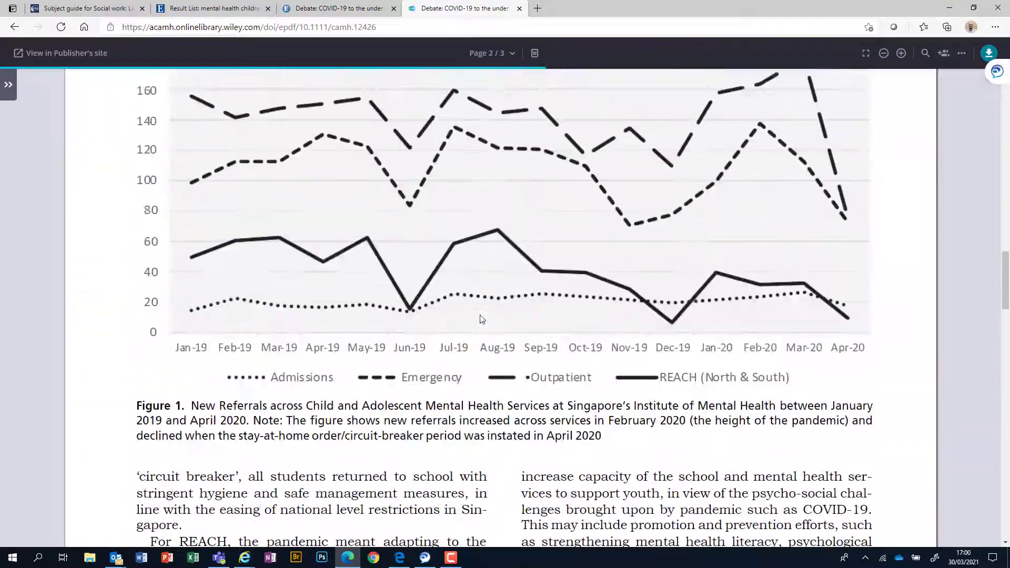
pyautogui.scroll(15, 479, 318)
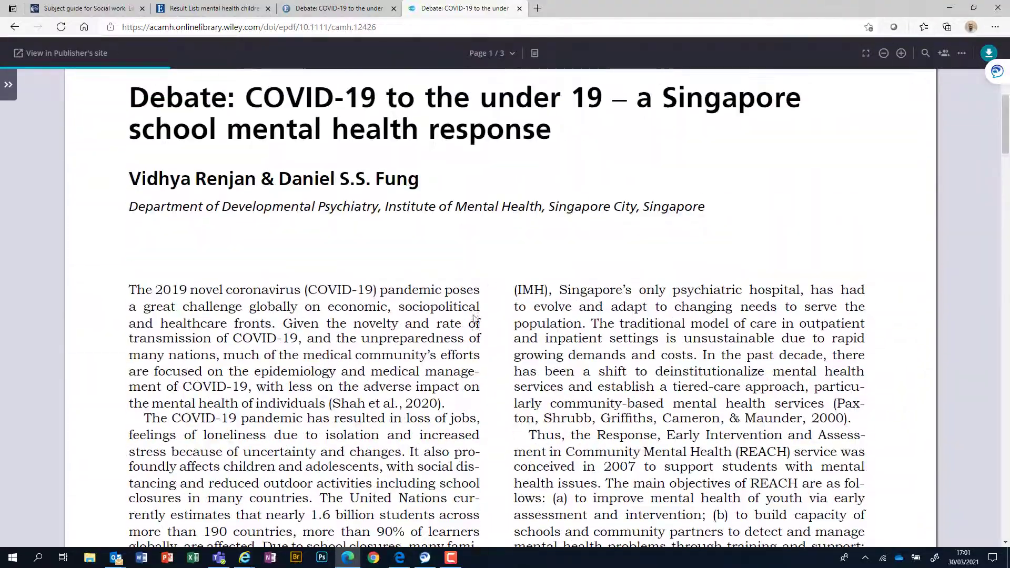
pyautogui.click(520, 8)
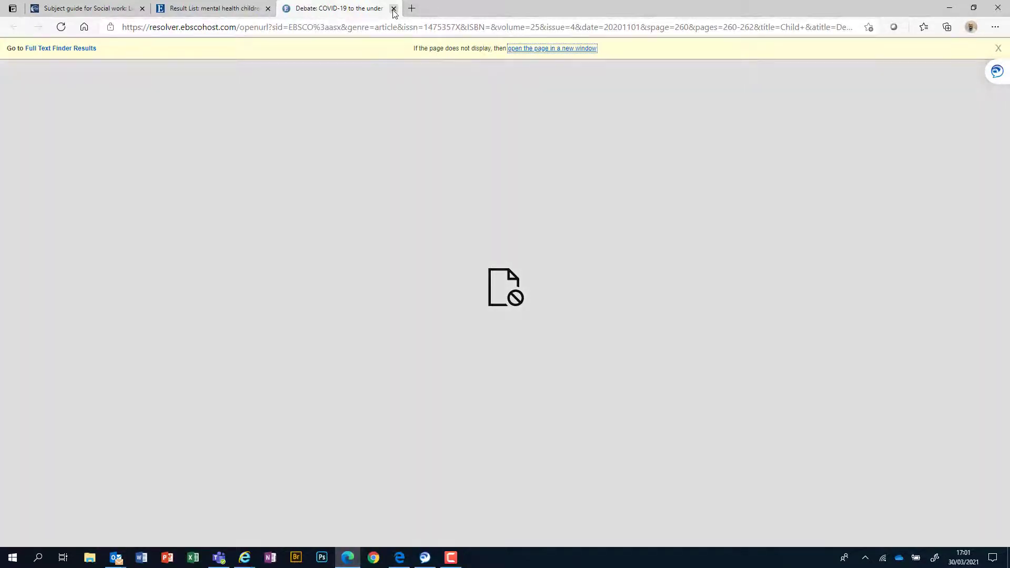
# Step: Close the resolver tab and open result 7's PDF Full Text, the Copsy Study article
pyautogui.click(394, 9)
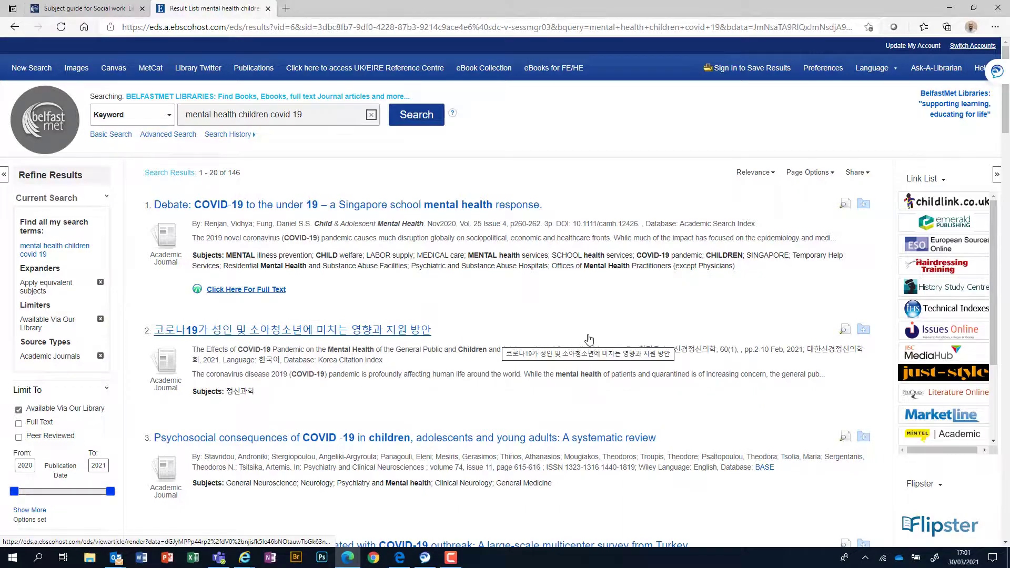
pyautogui.scroll(-2, 589, 339)
pyautogui.scroll(-5, 589, 339)
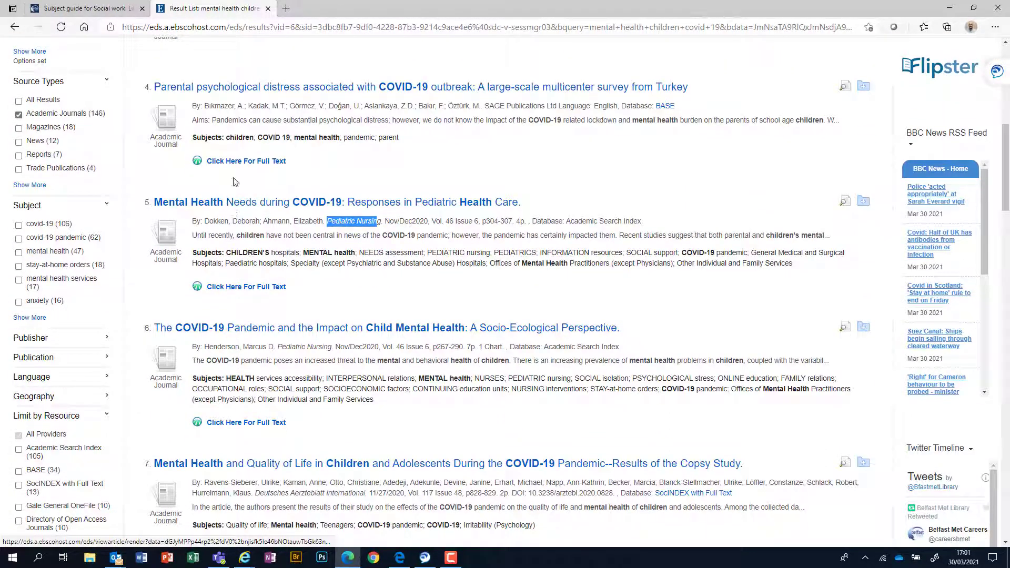
pyautogui.scroll(-4, 267, 400)
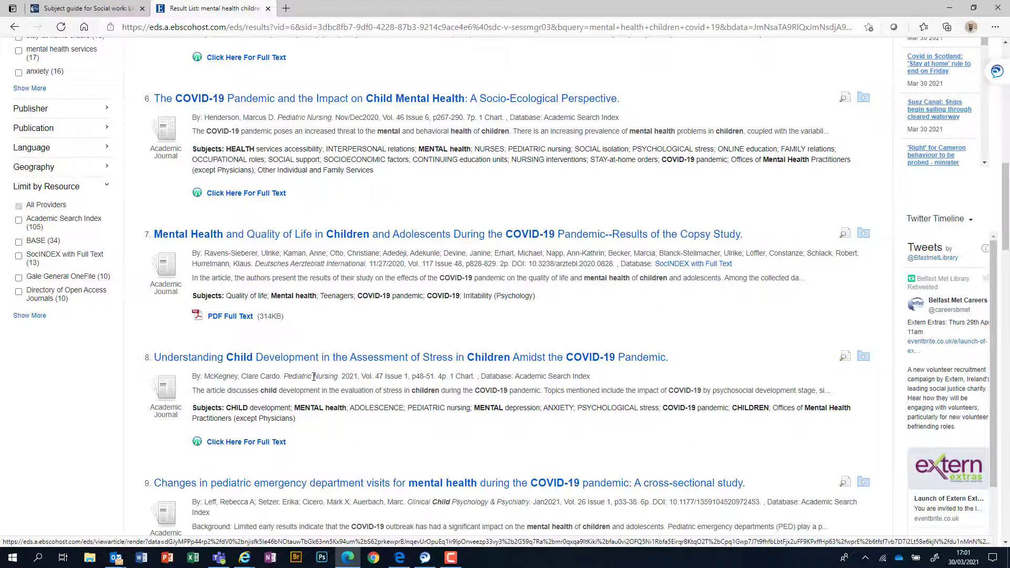
pyautogui.click(233, 319)
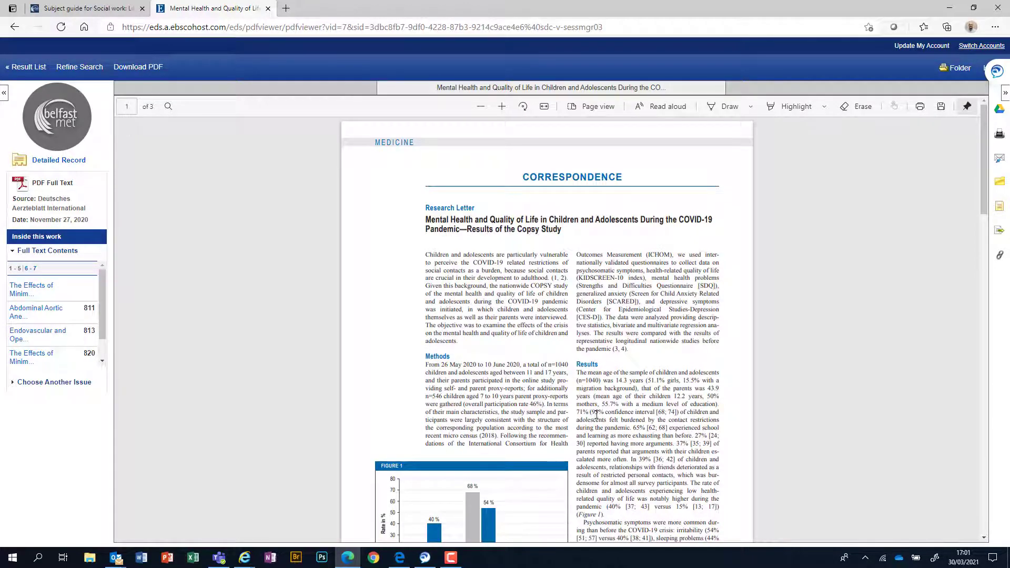
# Step: Skim the Copsy Study PDF pages, then close the EBSCO tab
pyautogui.scroll(-10, 624, 413)
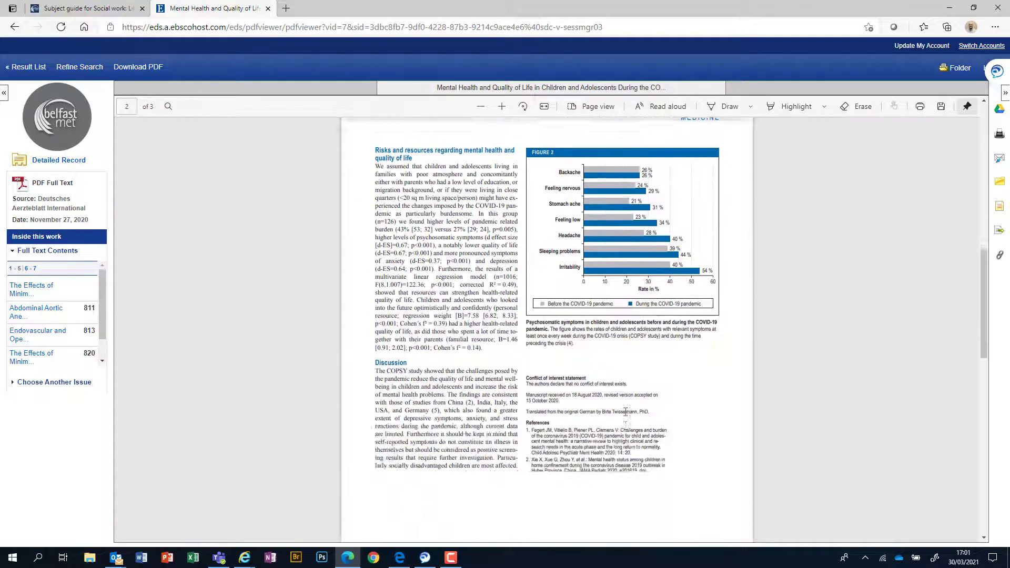
pyautogui.scroll(-4, 625, 412)
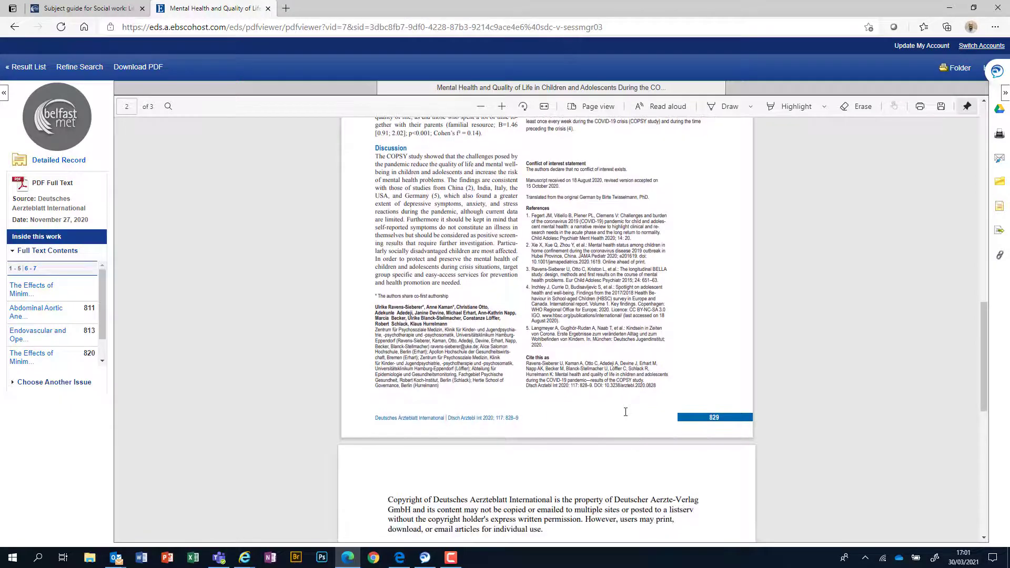
pyautogui.scroll(14, 626, 412)
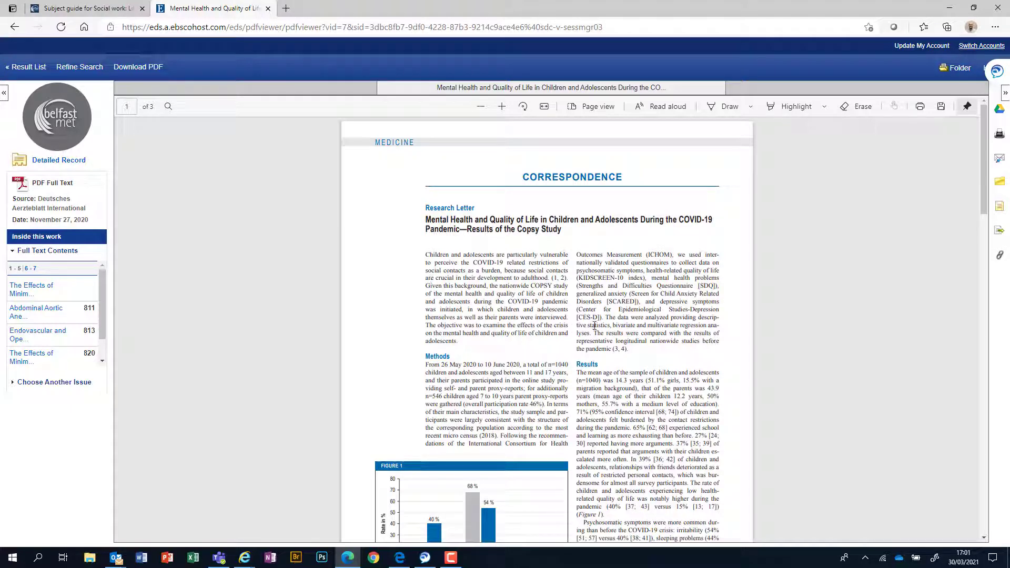
pyautogui.scroll(-8, 619, 324)
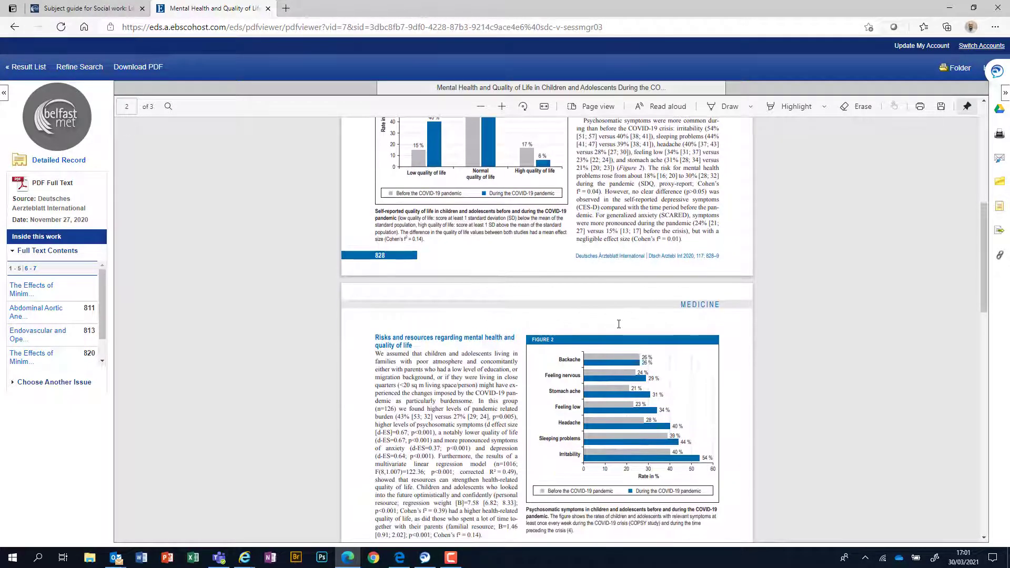
pyautogui.scroll(-3, 618, 324)
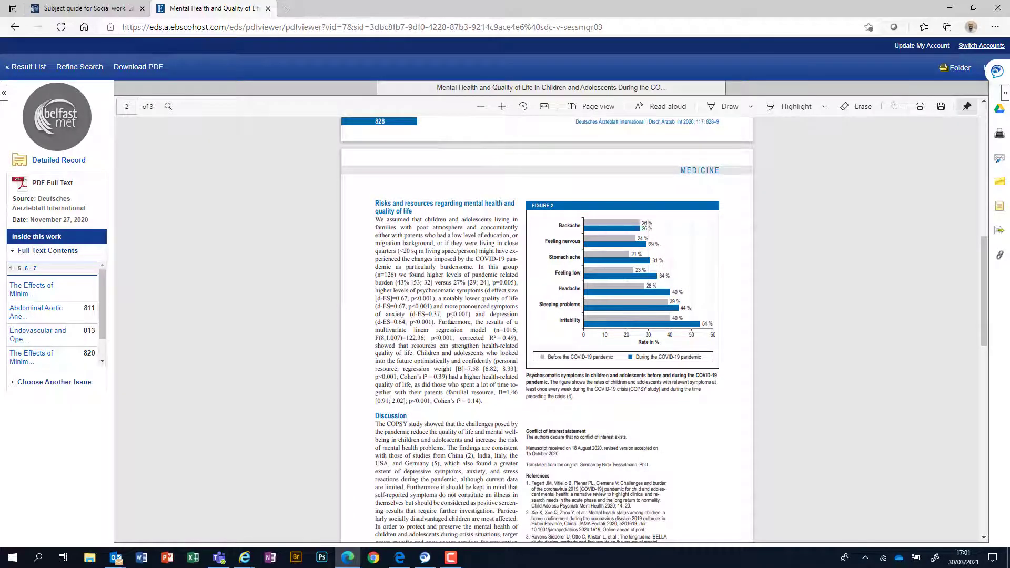
pyautogui.click(267, 9)
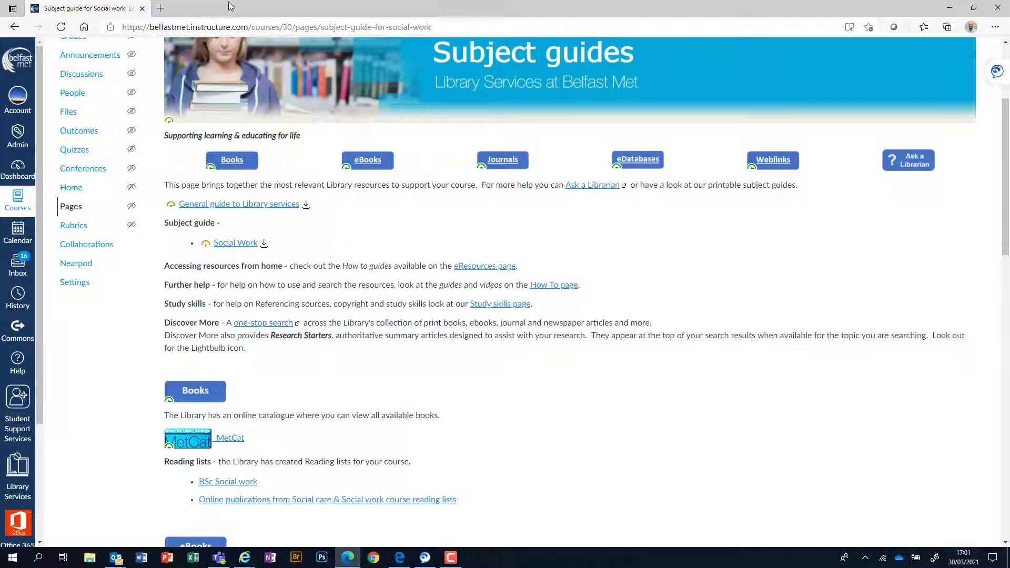
# Step: Reopen the closed EBSCO tab and return to the mental health children covid 19 result list
pyautogui.rightClick(160, 11)
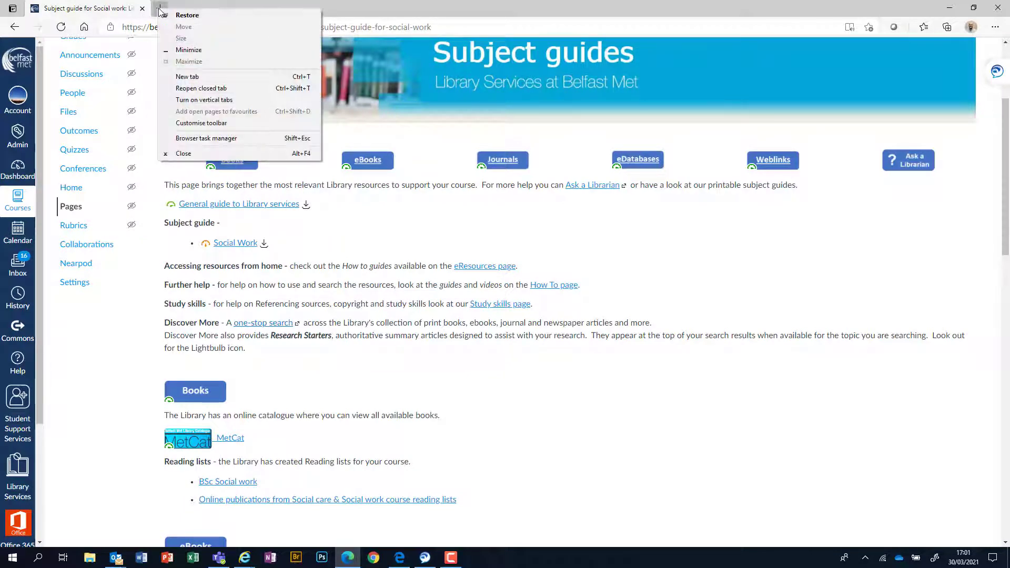
pyautogui.click(192, 88)
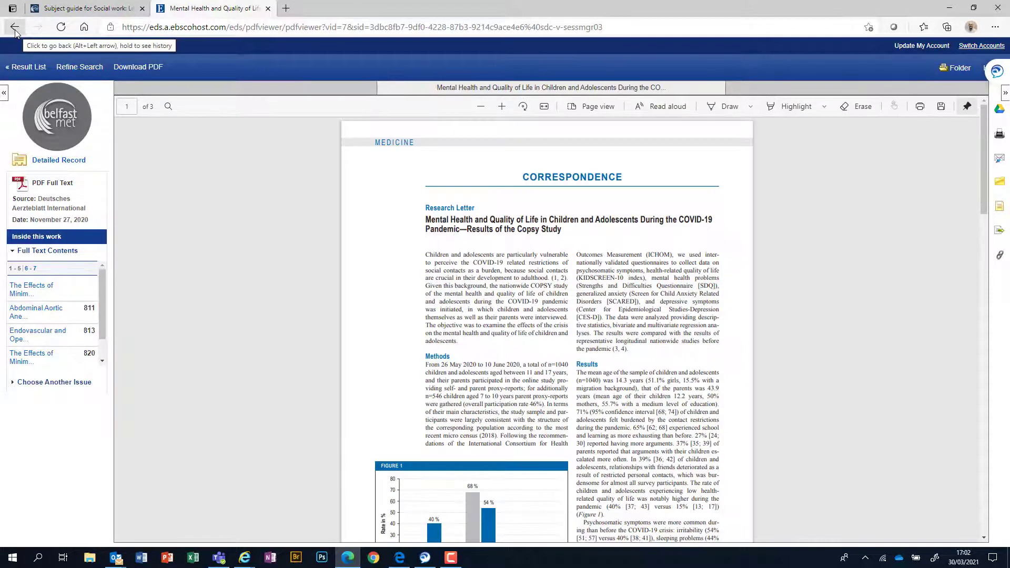
pyautogui.click(14, 27)
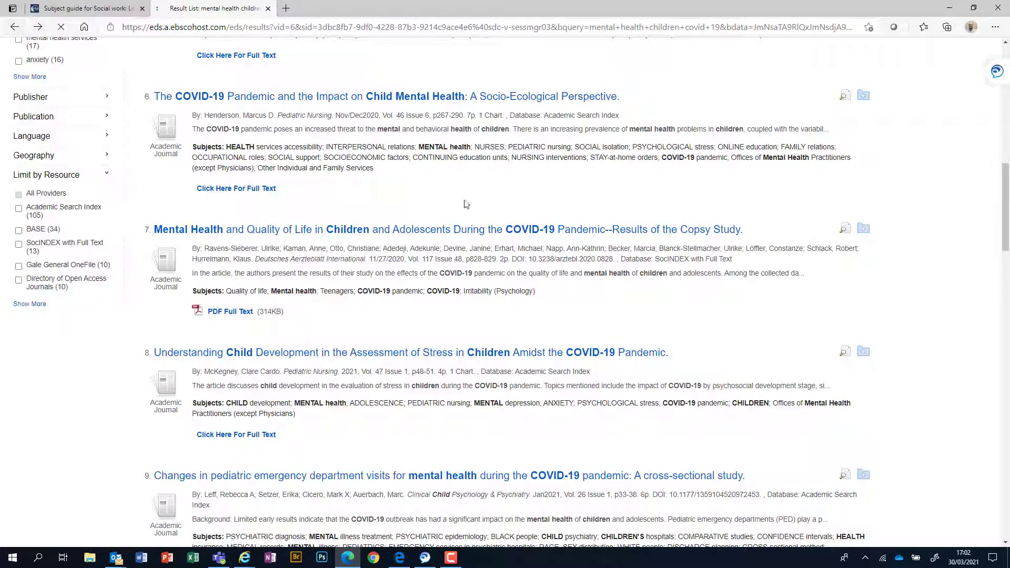
pyautogui.scroll(-3, 221, 271)
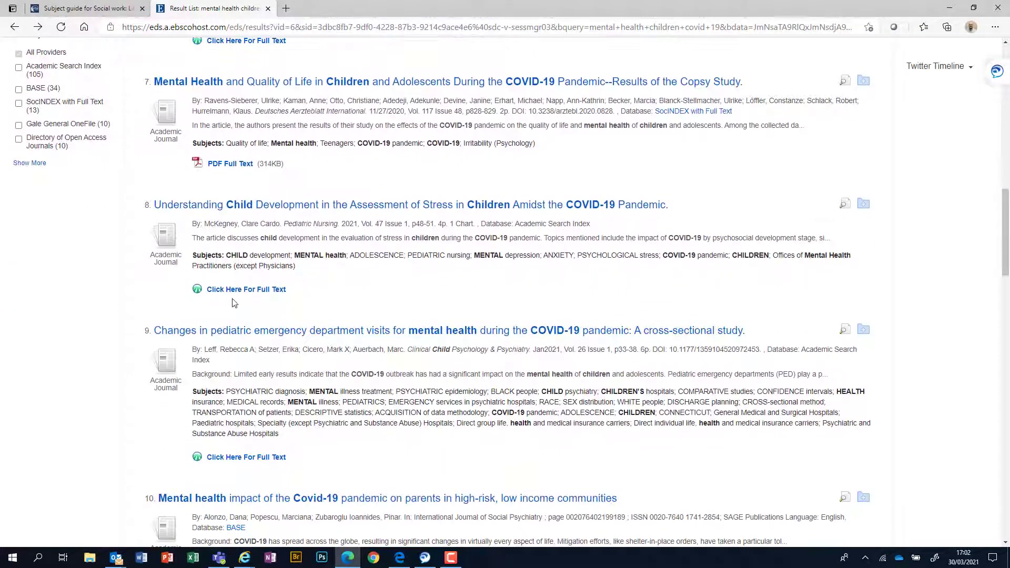
pyautogui.scroll(-3, 222, 284)
pyautogui.scroll(-2, 363, 364)
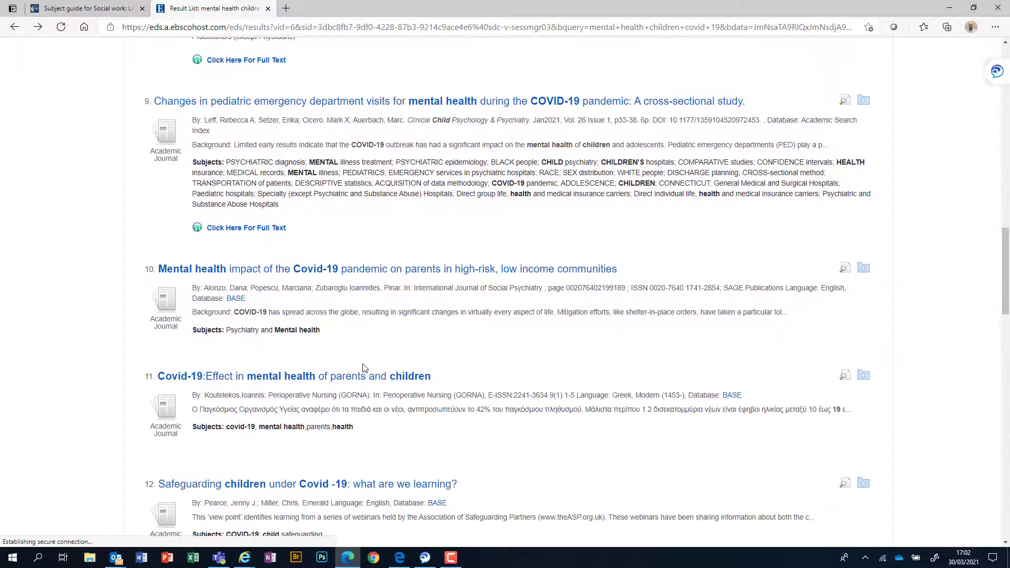
pyautogui.scroll(-2, 610, 330)
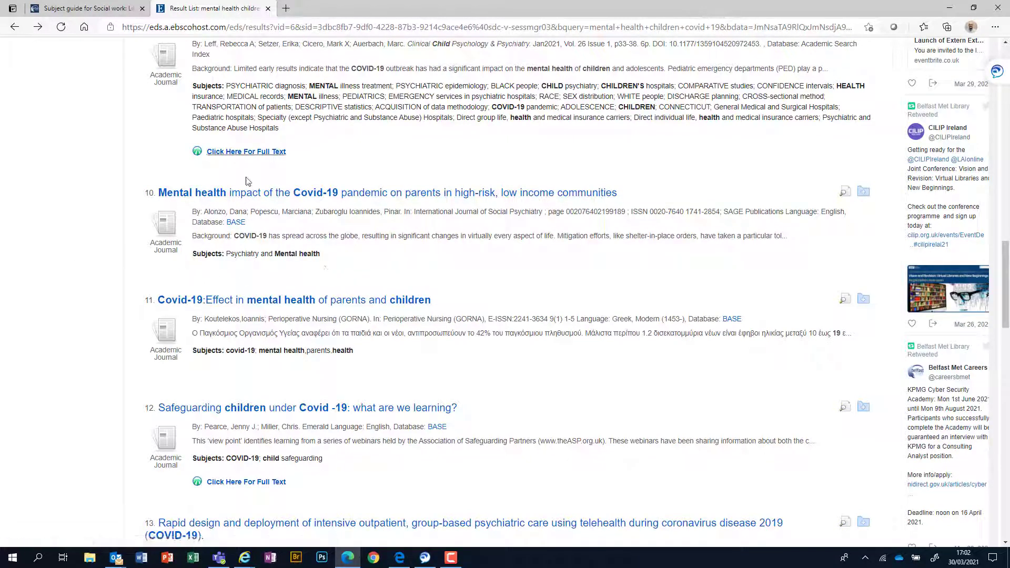
# Step: Open the detailed record for result 10, the 2021 article on parents' pandemic mental health
pyautogui.click(304, 195)
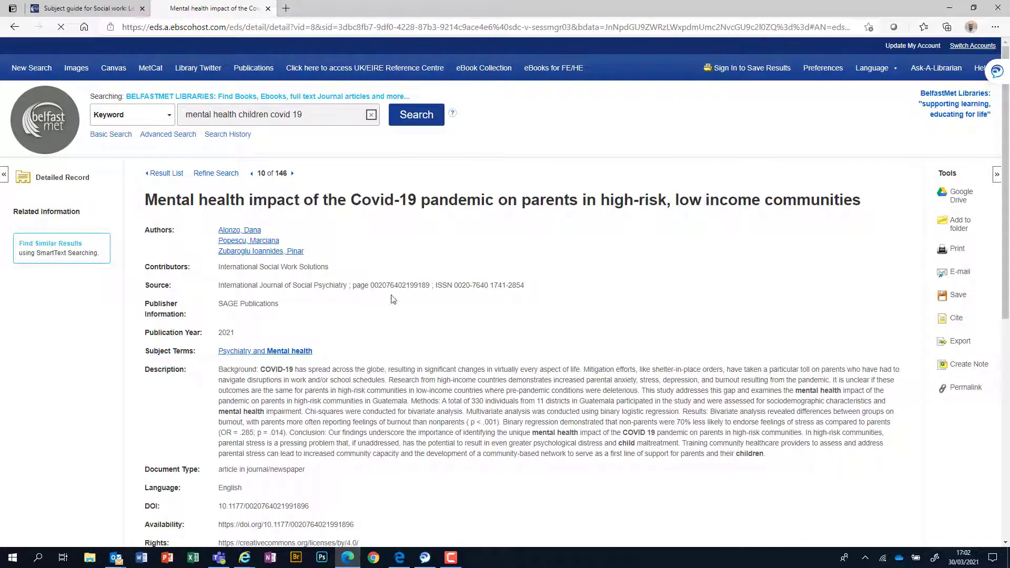
pyautogui.scroll(-3, 392, 299)
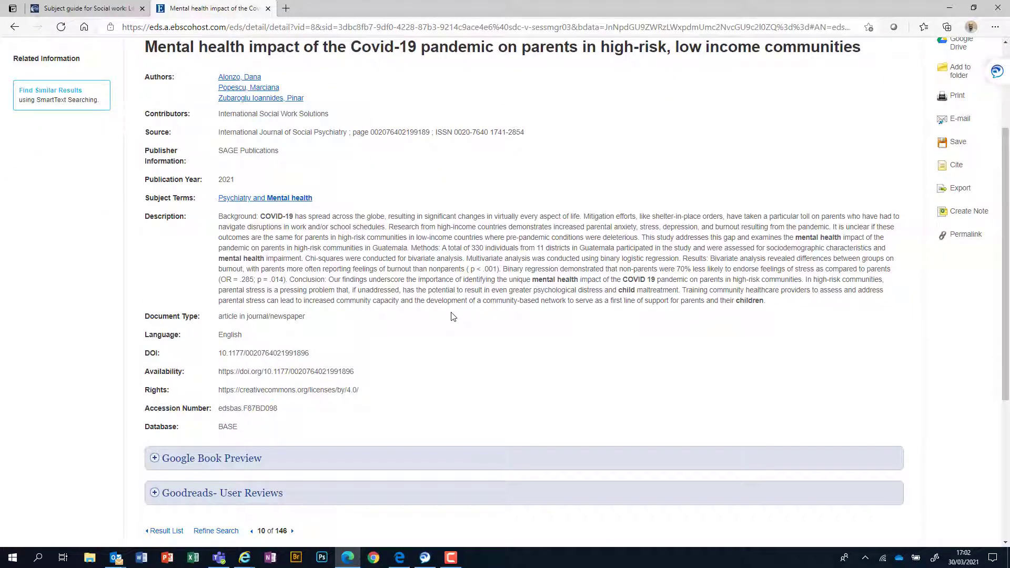
pyautogui.scroll(3, 450, 305)
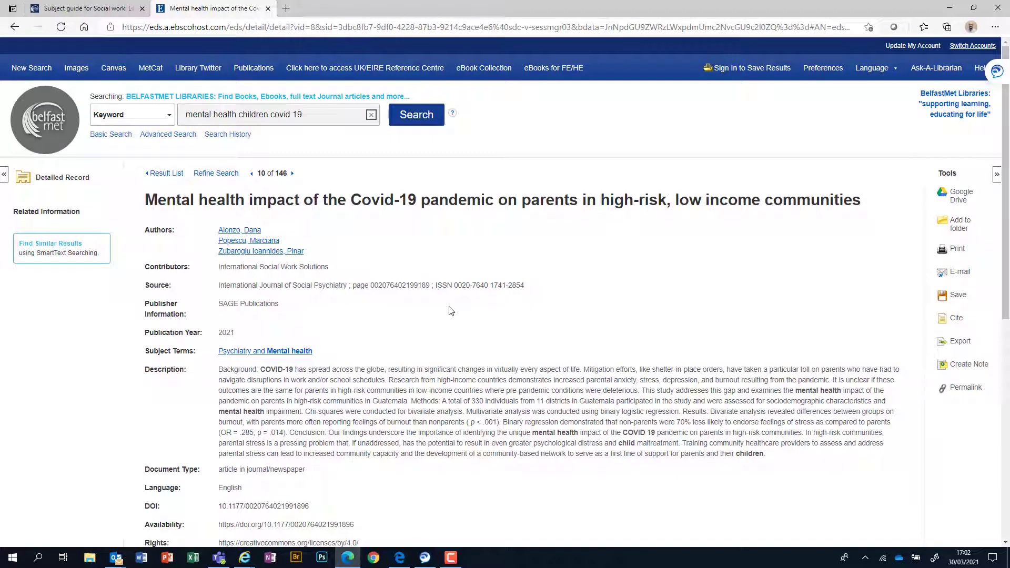
pyautogui.scroll(-2, 430, 245)
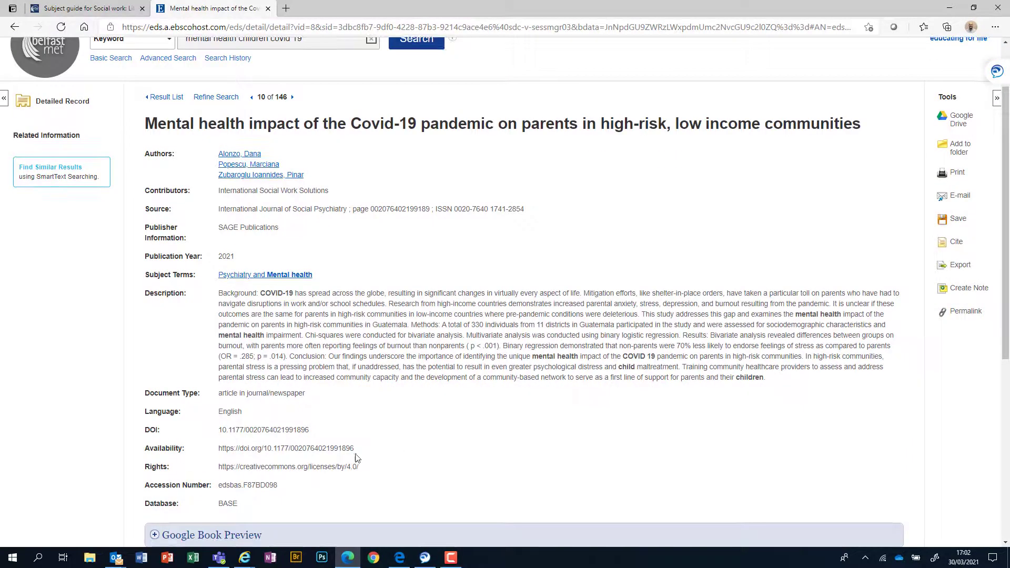
# Step: Copy the DOI link from the record's Availability field
pyautogui.moveTo(218, 450); pyautogui.dragTo(352, 451)
pyautogui.rightClick(316, 448)
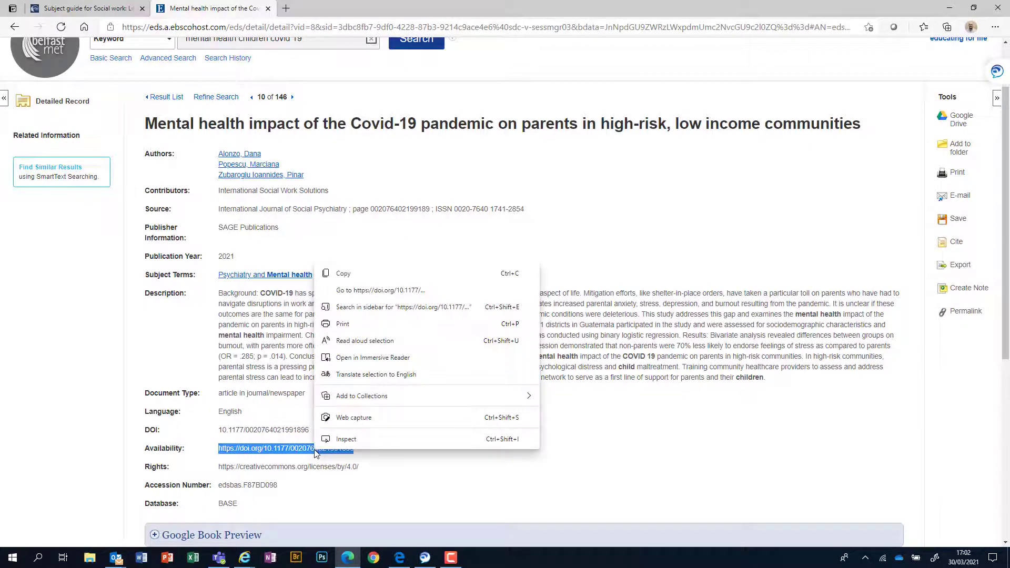
pyautogui.click(368, 274)
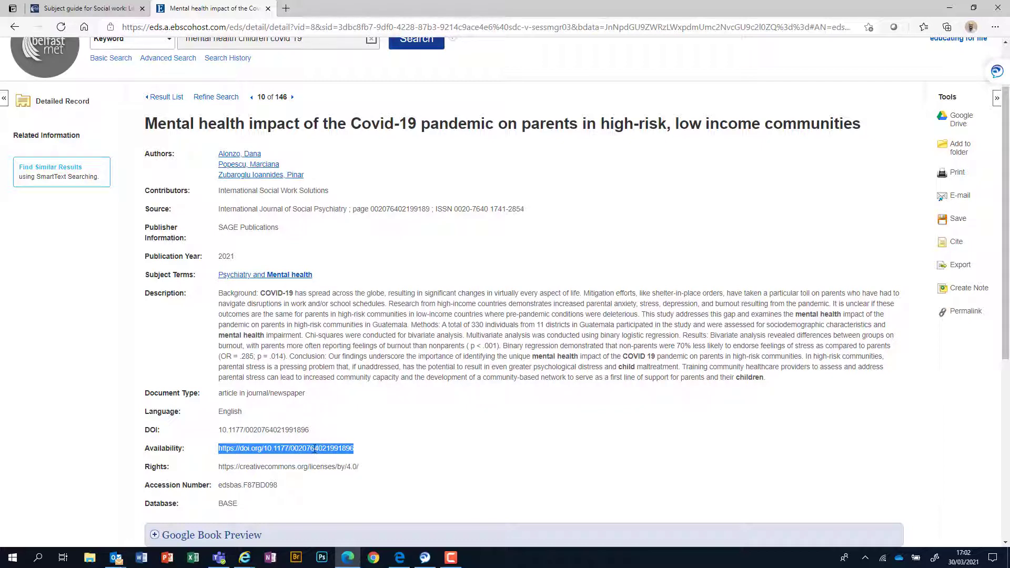
# Step: Paste the copied DOI into a new tab to open the SAGE Journals article and view its abstract
pyautogui.click(286, 8)
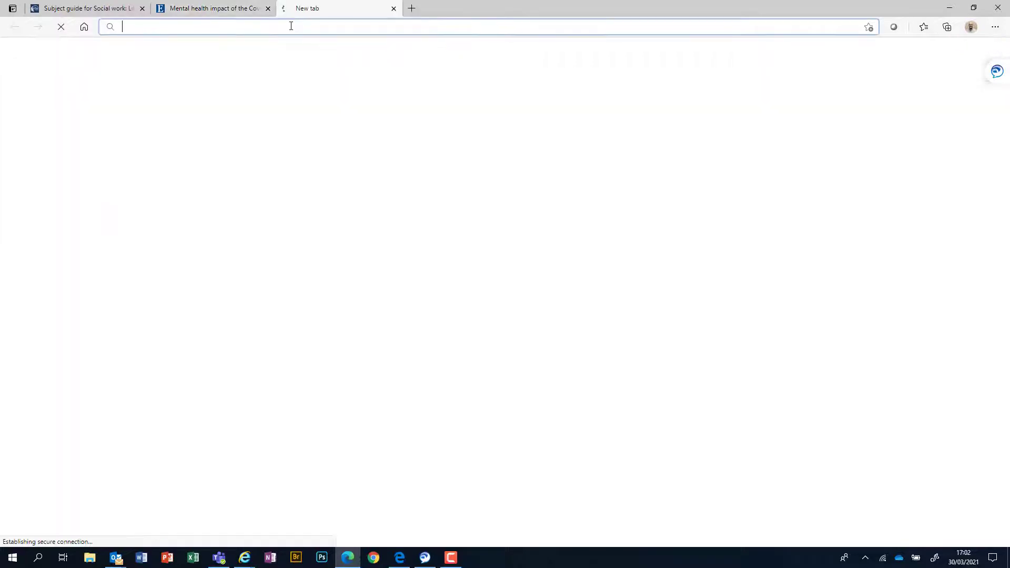
pyautogui.hotkey('ctrl', 'v')
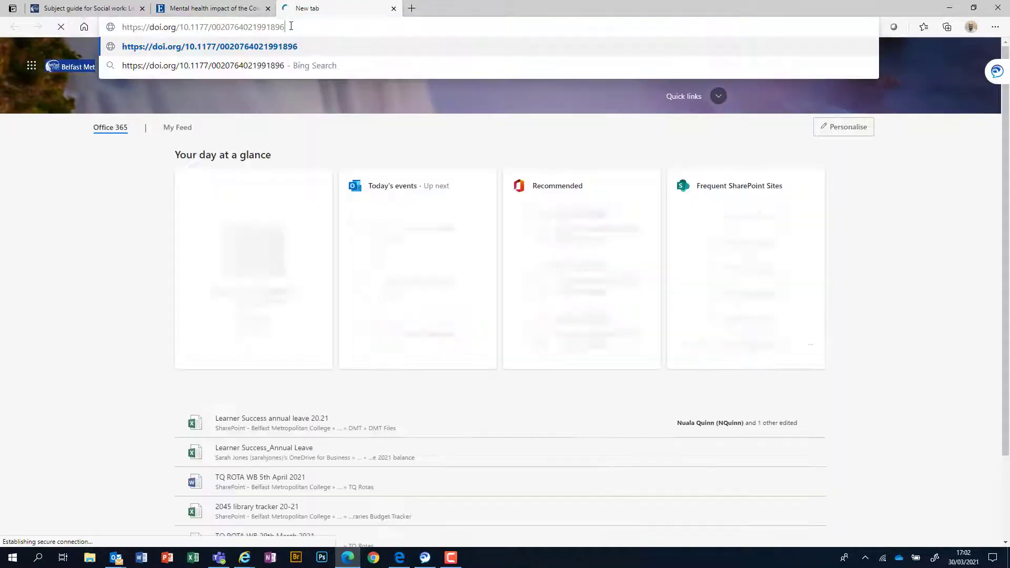
pyautogui.press('Return')
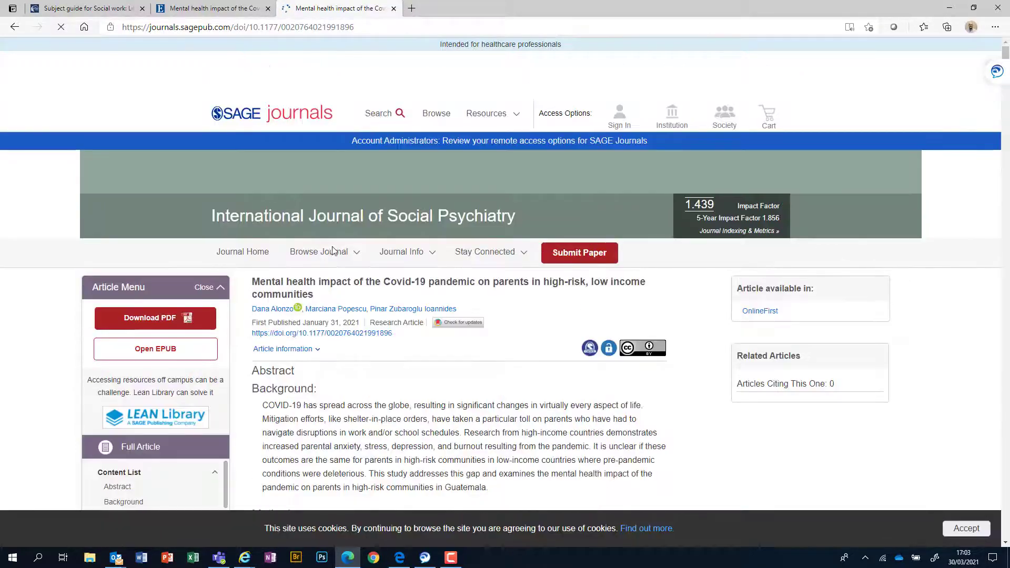
pyautogui.scroll(-9, 507, 406)
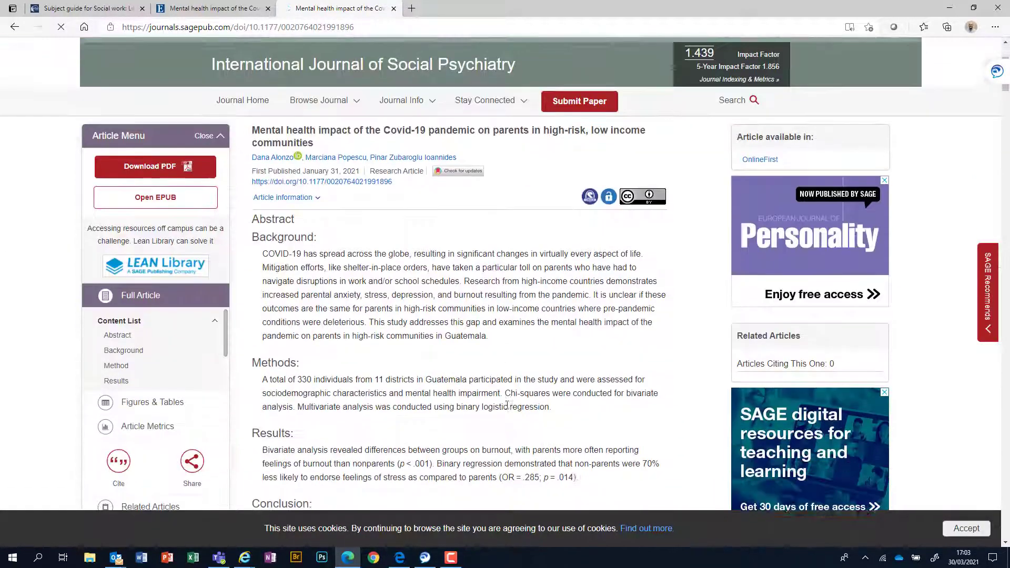
pyautogui.scroll(-6, 507, 406)
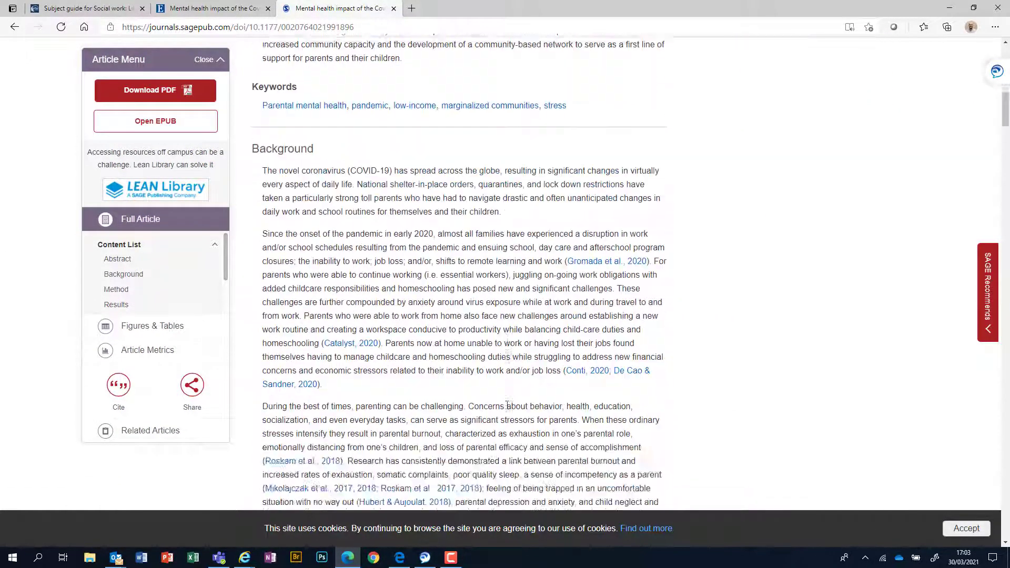
pyautogui.scroll(14, 507, 394)
pyautogui.scroll(2, 508, 389)
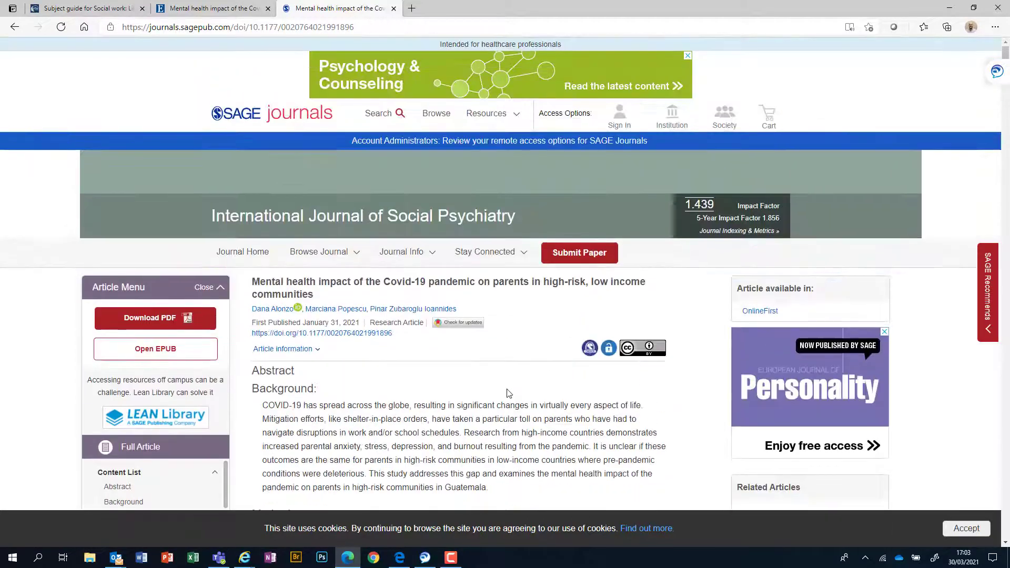
pyautogui.click(152, 319)
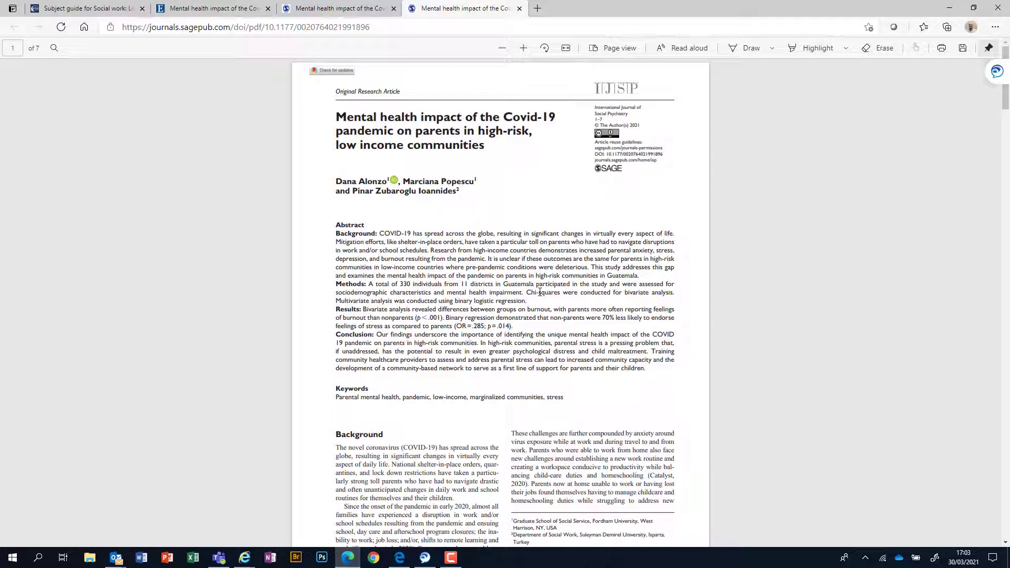
pyautogui.scroll(-15, 467, 225)
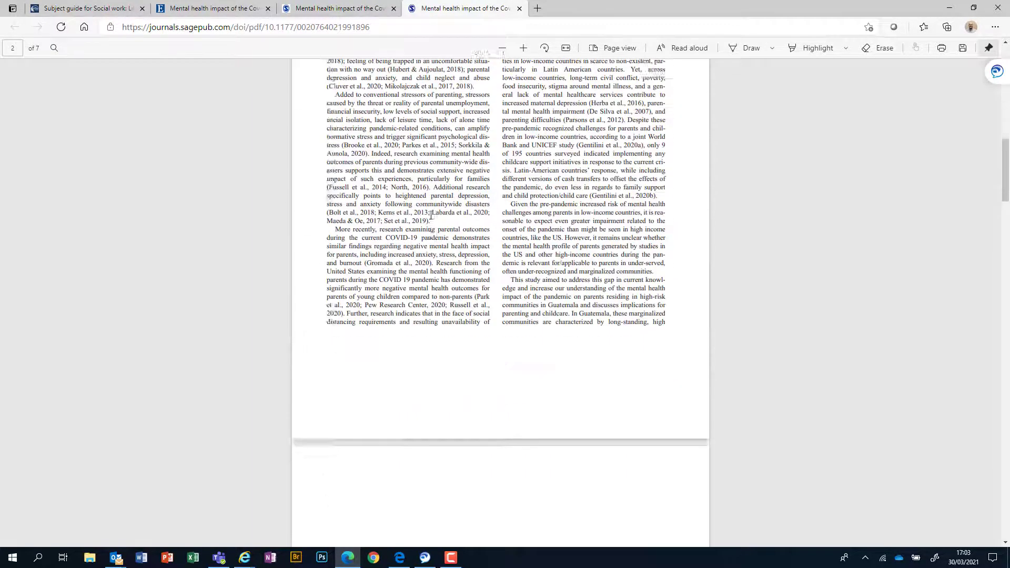
pyautogui.scroll(-13, 431, 216)
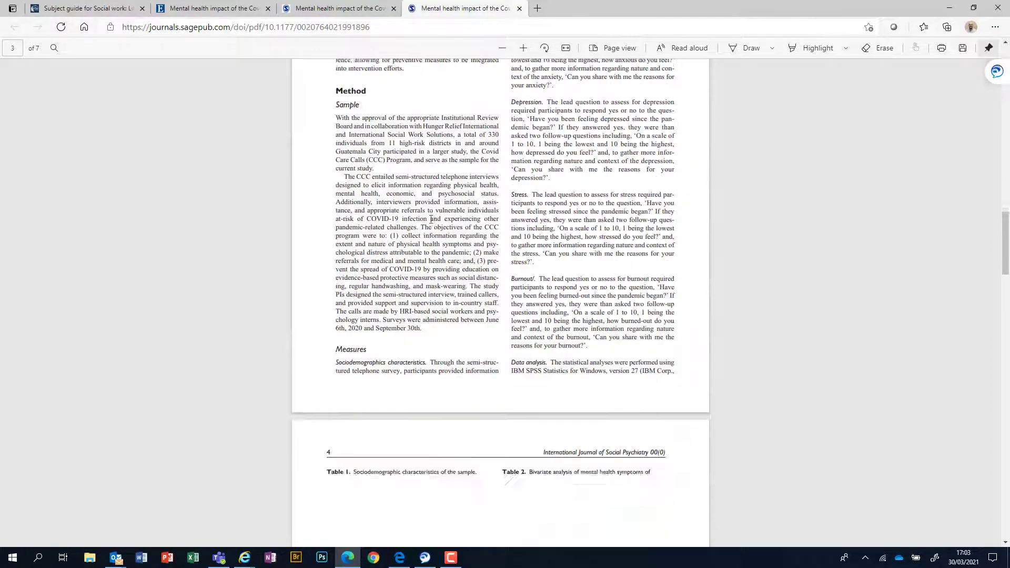
pyautogui.scroll(-3, 430, 220)
pyautogui.scroll(20, 433, 222)
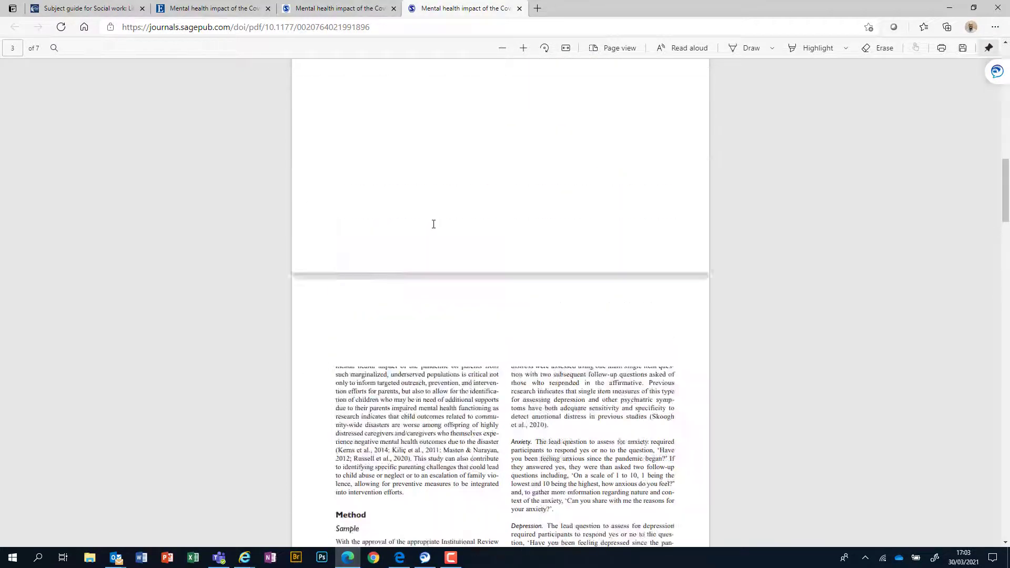
pyautogui.scroll(5, 434, 225)
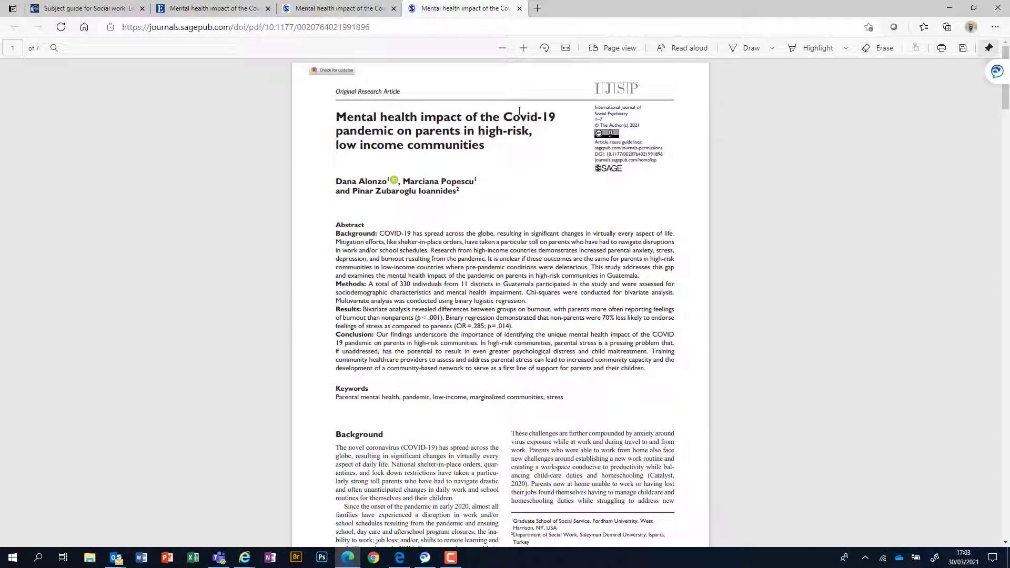
pyautogui.click(519, 9)
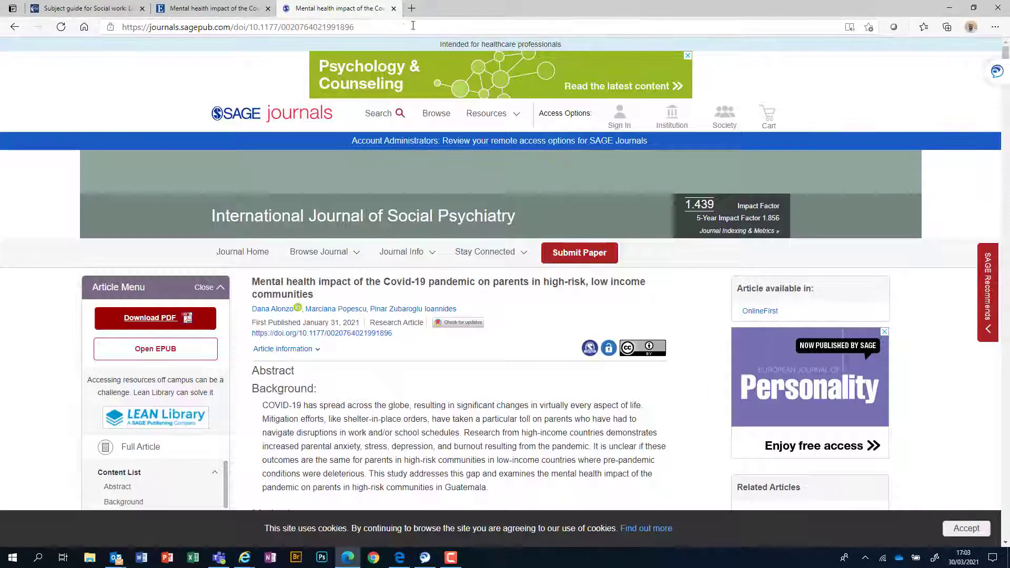
# Step: Close the SAGE article tab and return to the search results list
pyautogui.click(394, 8)
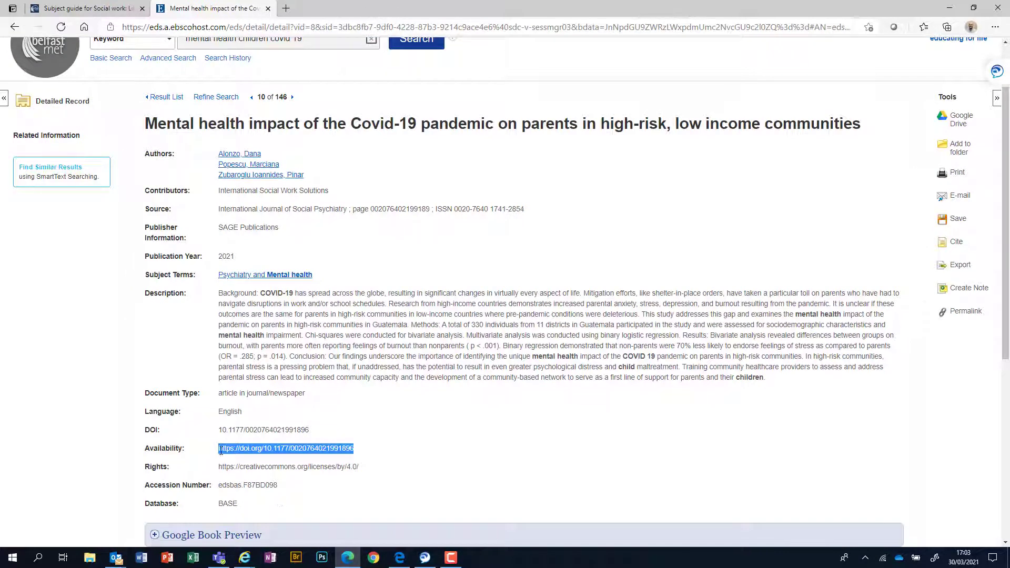
pyautogui.click(14, 28)
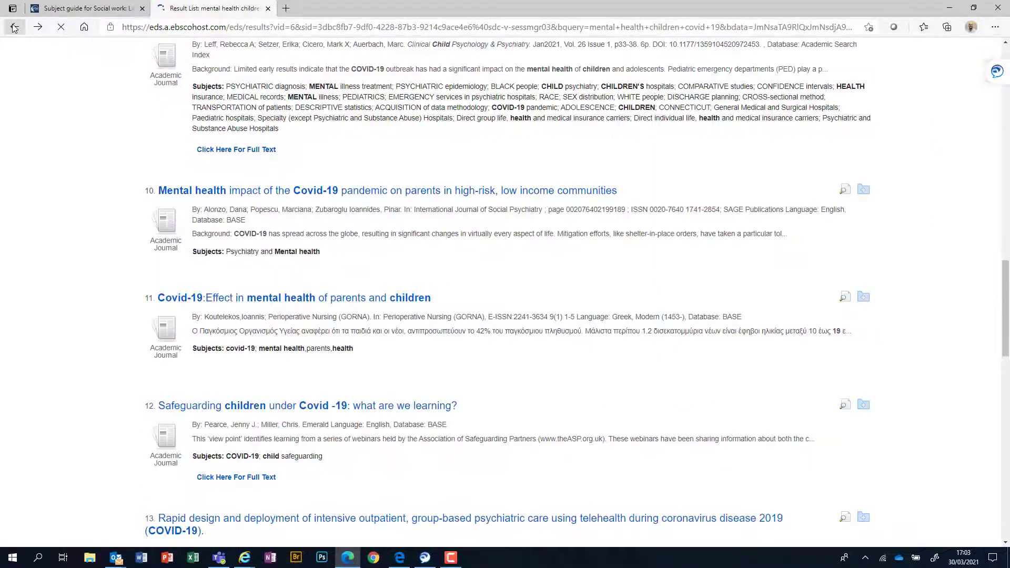
pyautogui.scroll(-4, 442, 421)
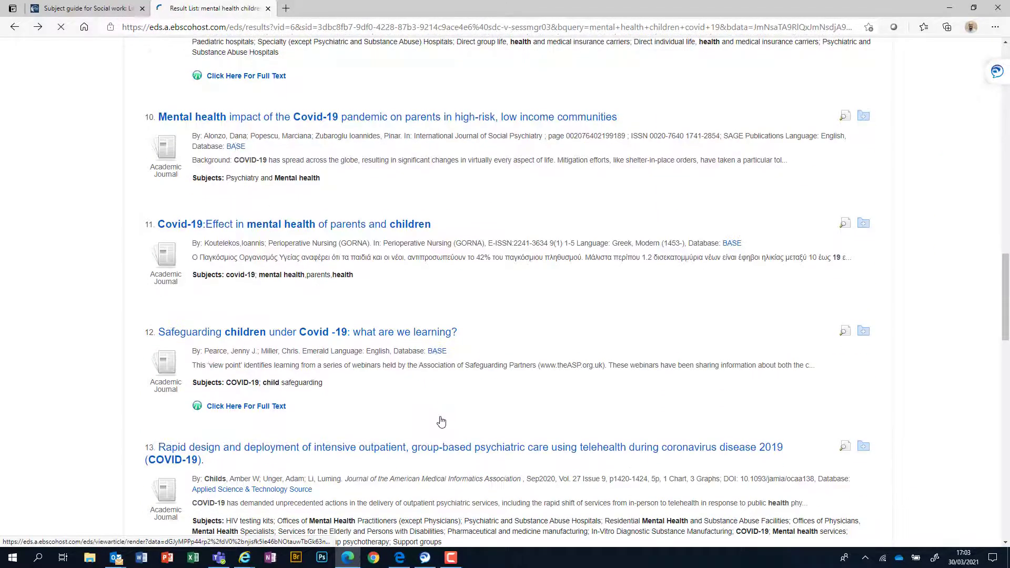
pyautogui.scroll(-2, 442, 421)
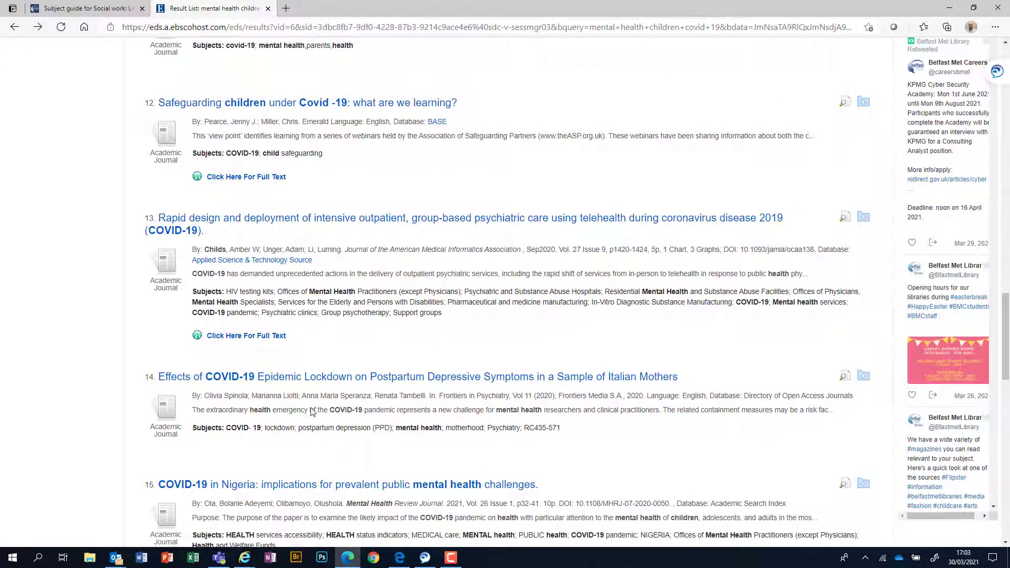
# Step: Open result 14, the Italian mothers lockdown postpartum depression study, and bring up its Access URL link options
pyautogui.click(306, 381)
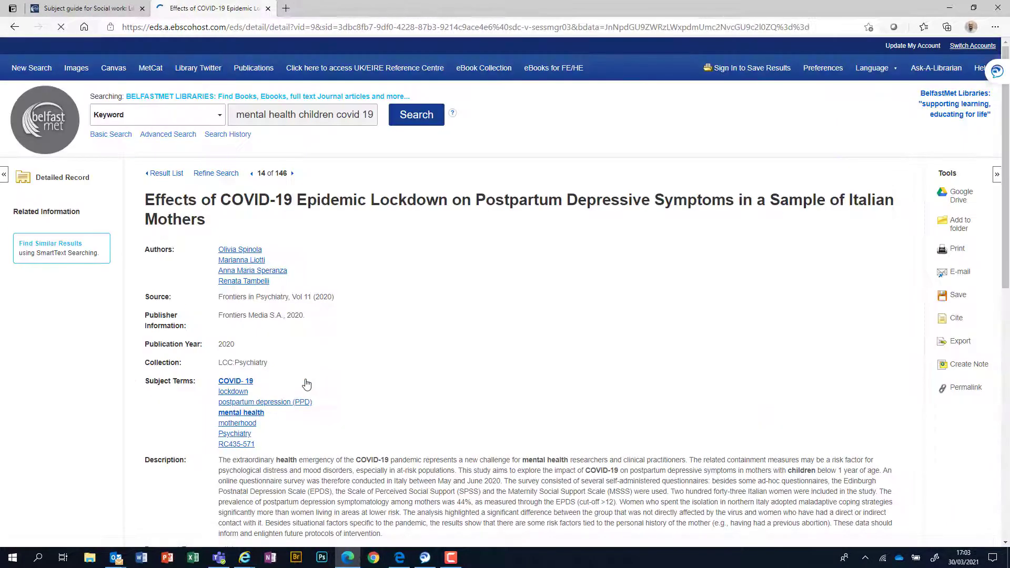
pyautogui.scroll(-4, 321, 375)
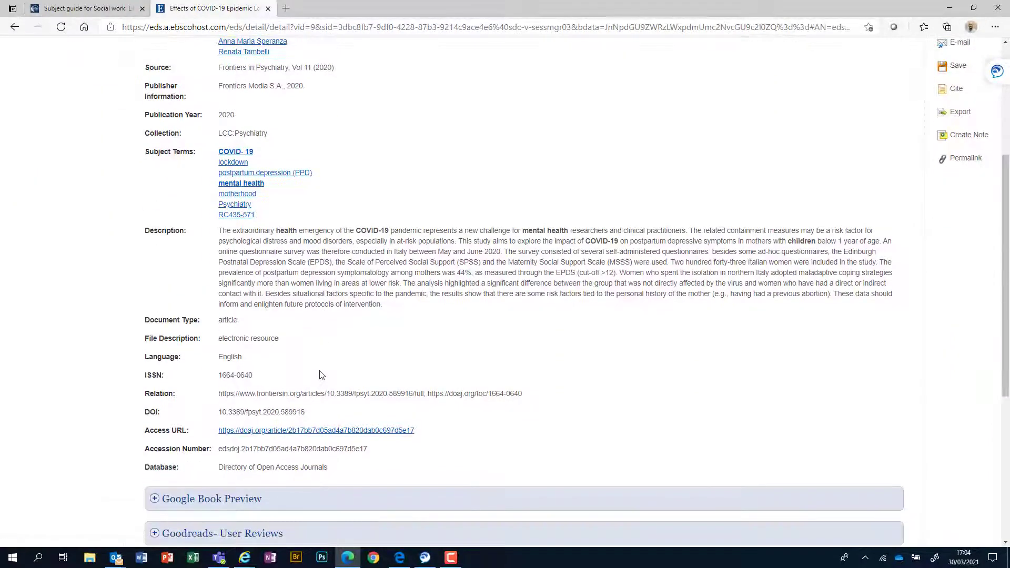
pyautogui.rightClick(269, 431)
# Step: Open the Access URL's DOAJ page in a new tab and read the article's full text online
pyautogui.click(339, 285)
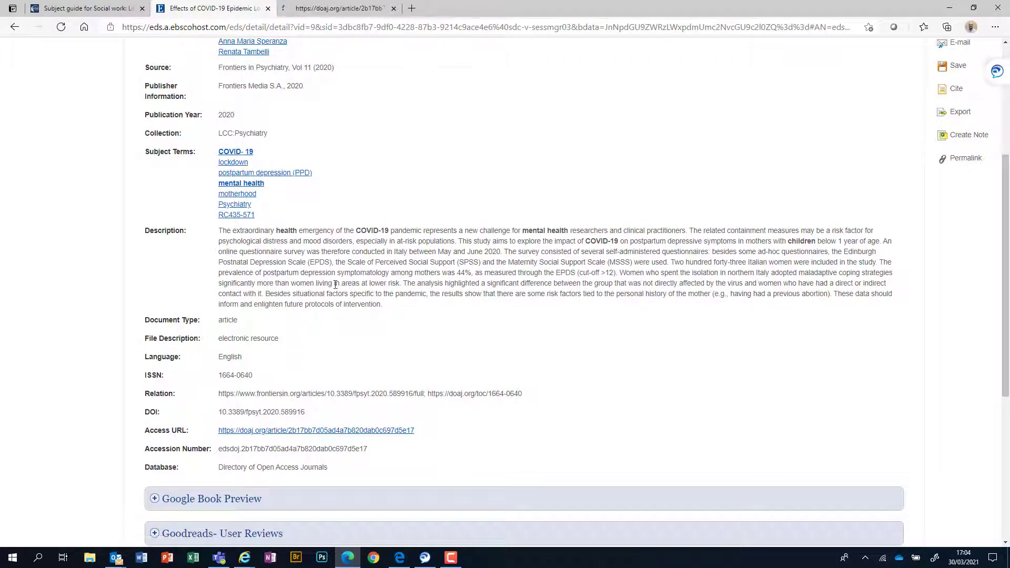
pyautogui.click(330, 7)
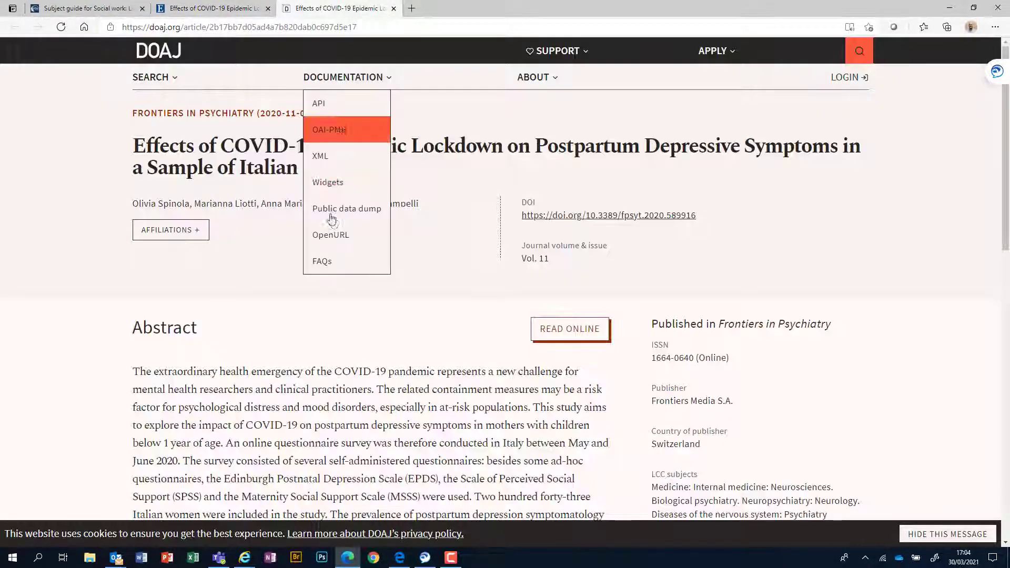
pyautogui.scroll(-1, 769, 334)
pyautogui.scroll(-8, 770, 335)
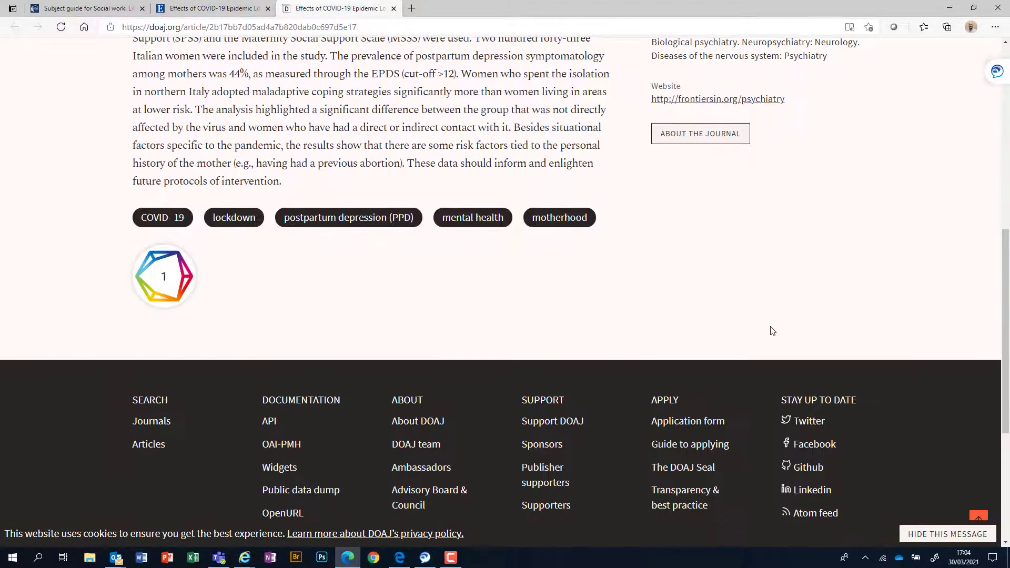
pyautogui.scroll(4, 770, 331)
pyautogui.scroll(3, 527, 241)
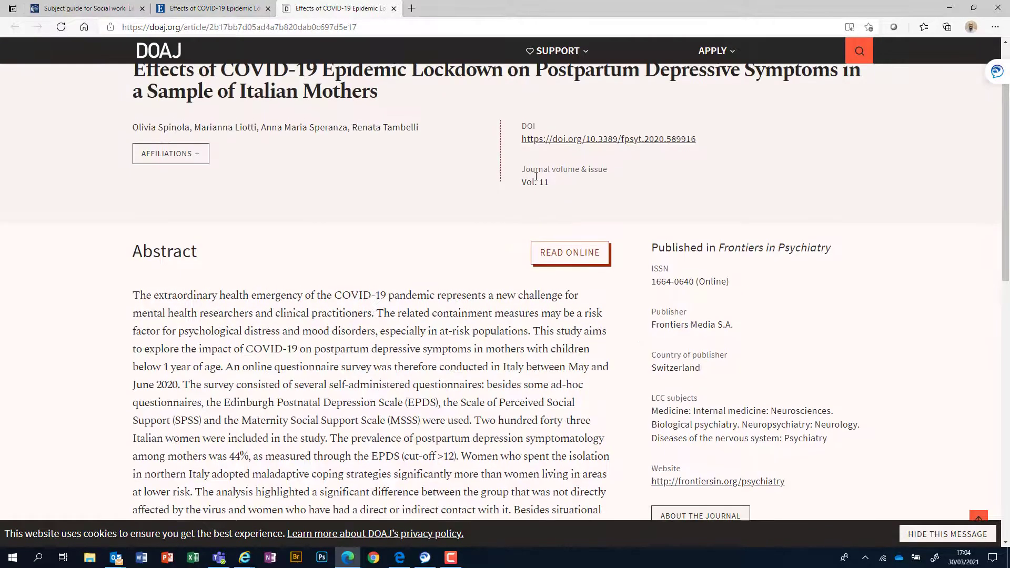
pyautogui.click(575, 256)
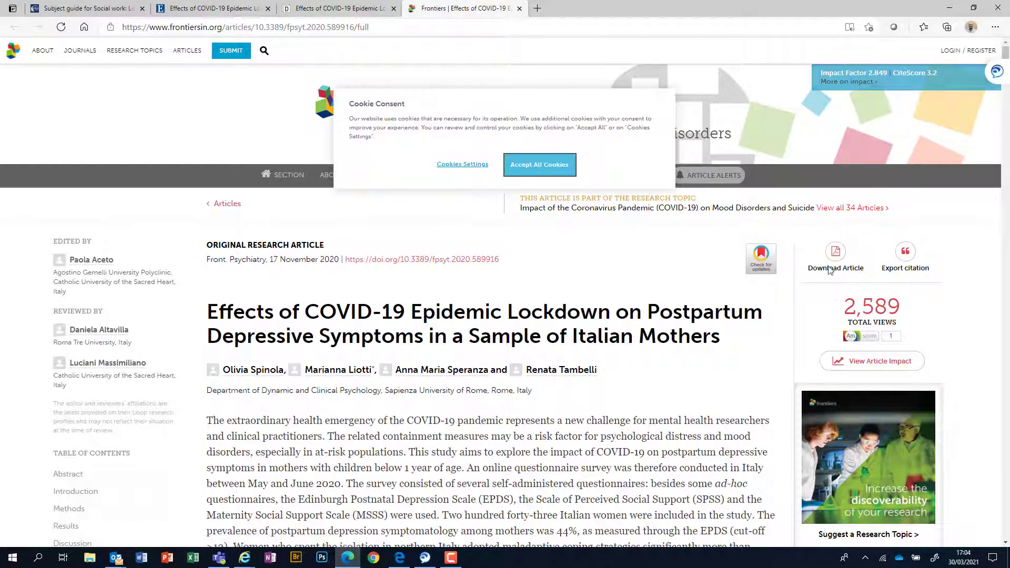
# Step: Accept all cookies on Frontiers, then close the Frontiers and DOAJ tabs
pyautogui.click(534, 167)
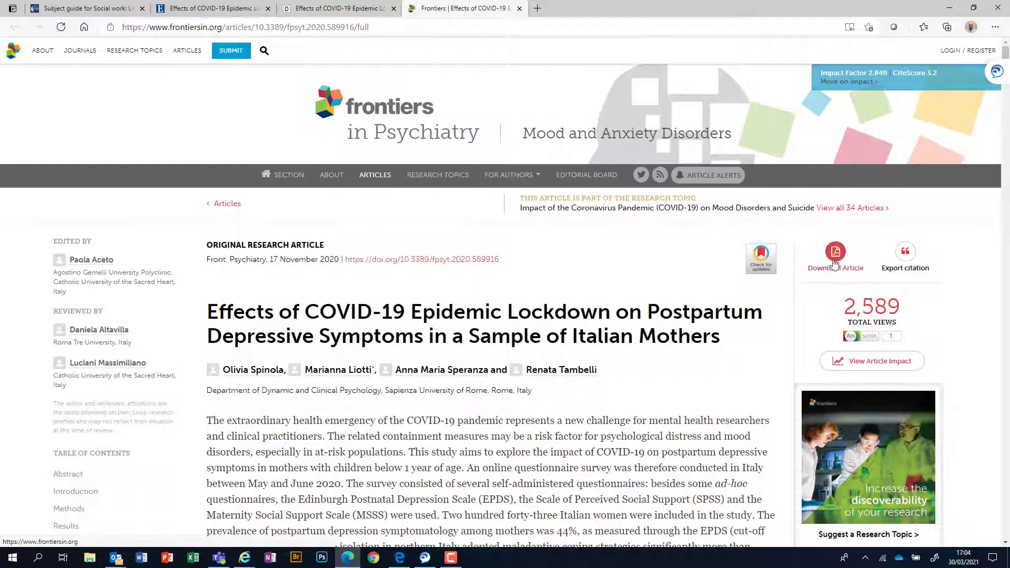
pyautogui.click(519, 8)
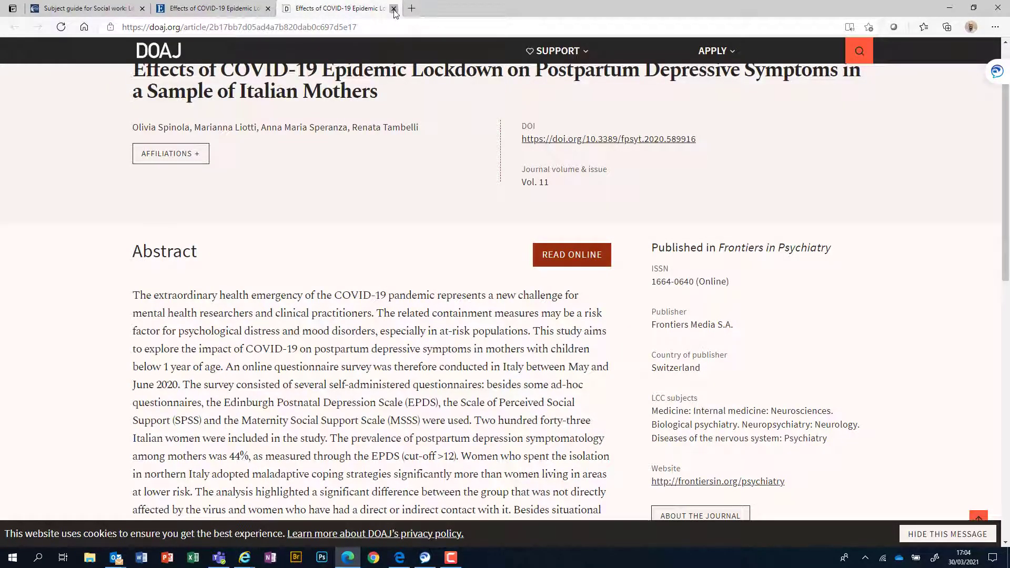
pyautogui.click(394, 9)
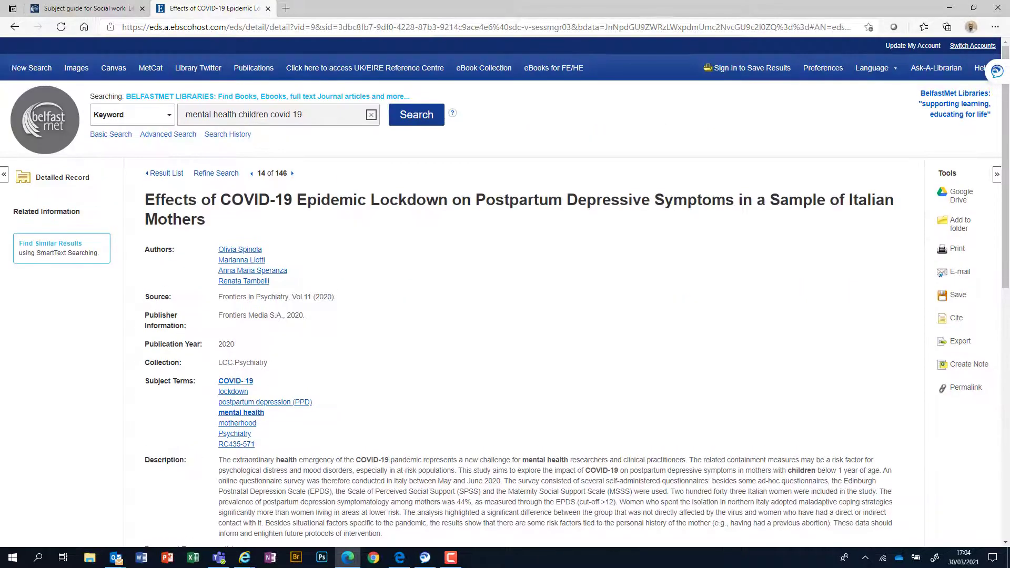
# Step: Go back to the 146-result list for mental health children covid 19 and scroll to its top
pyautogui.click(12, 27)
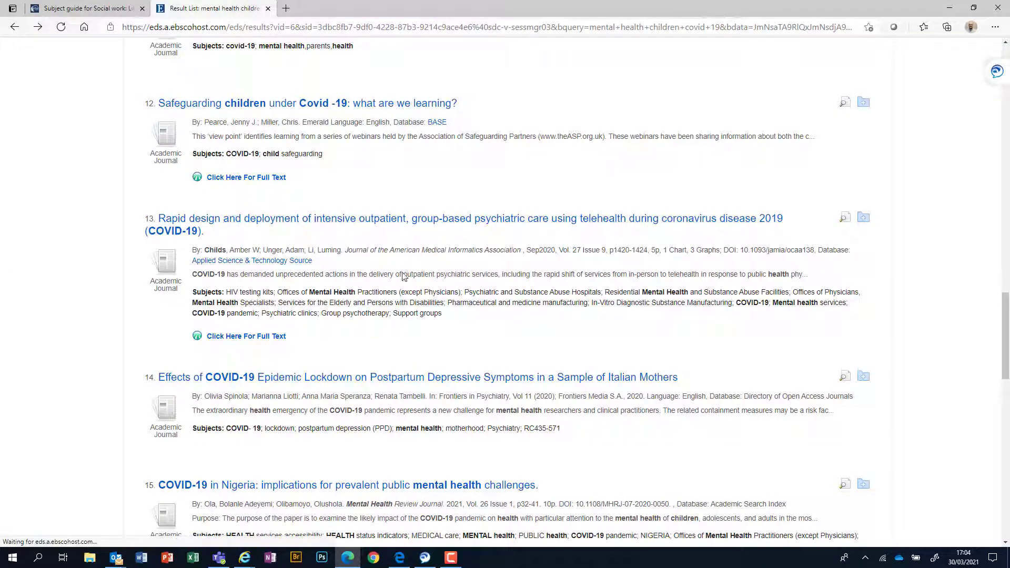
pyautogui.scroll(-3, 404, 275)
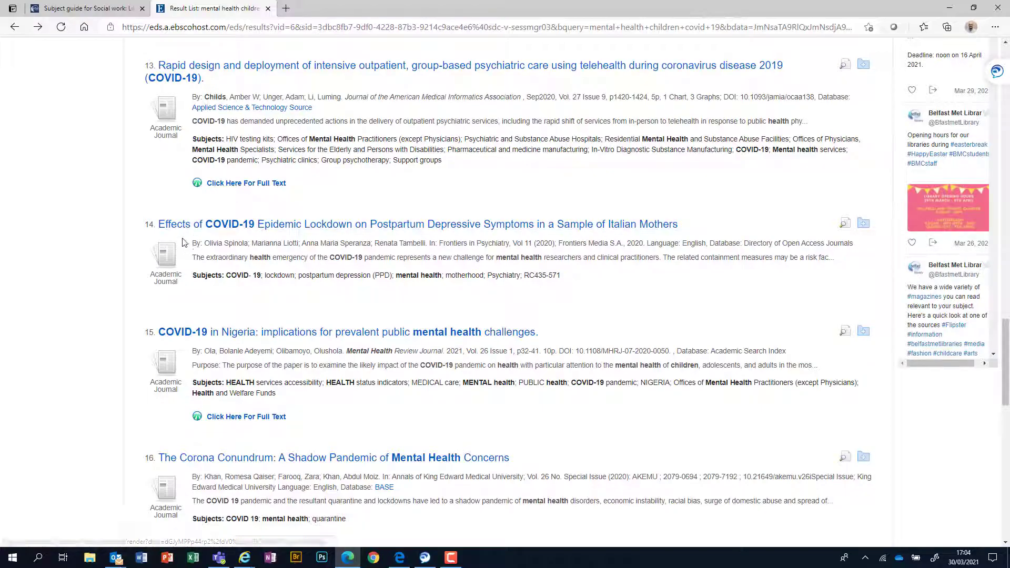
pyautogui.scroll(-5, 350, 382)
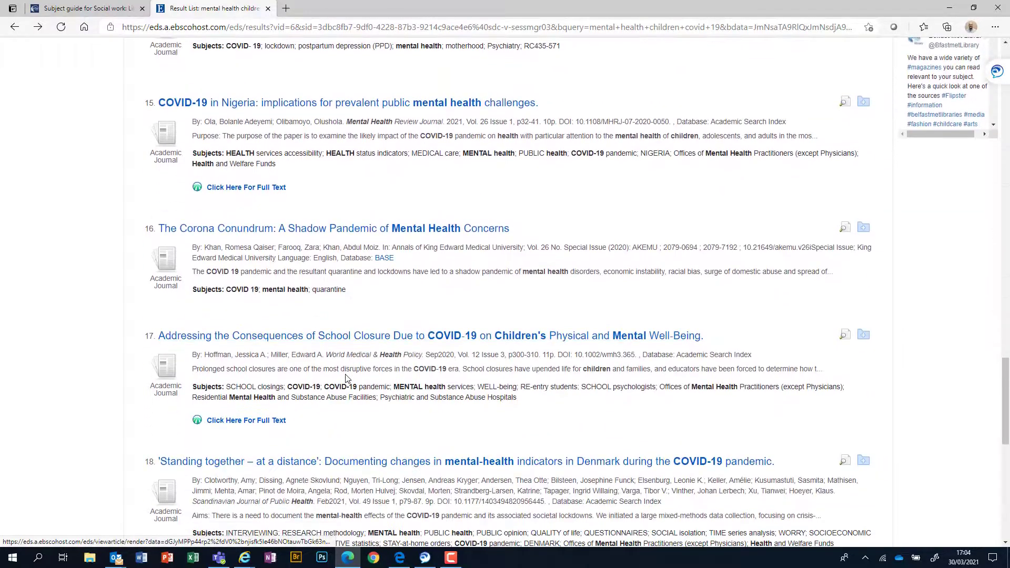
pyautogui.scroll(20, 494, 377)
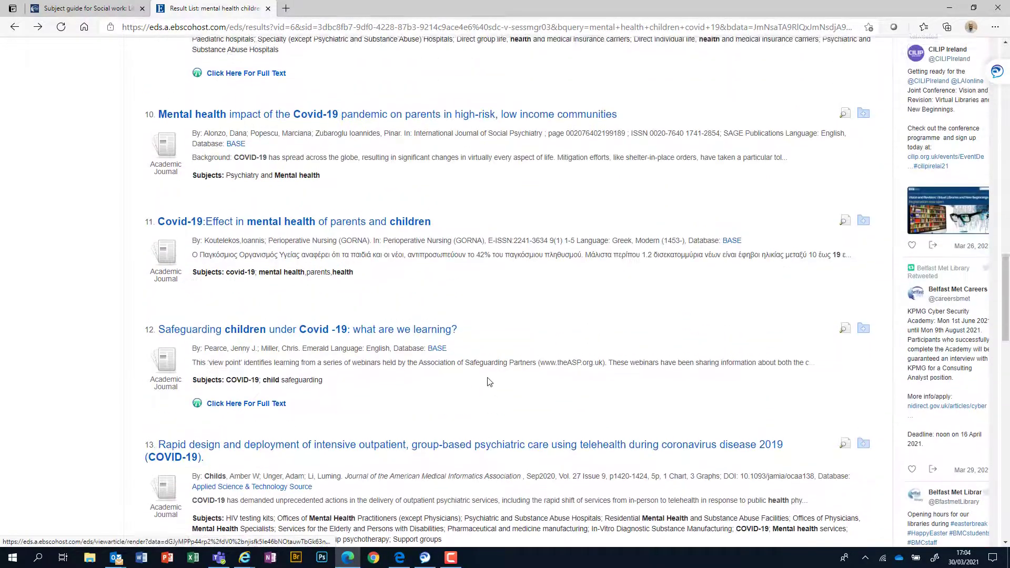
pyautogui.scroll(15, 487, 382)
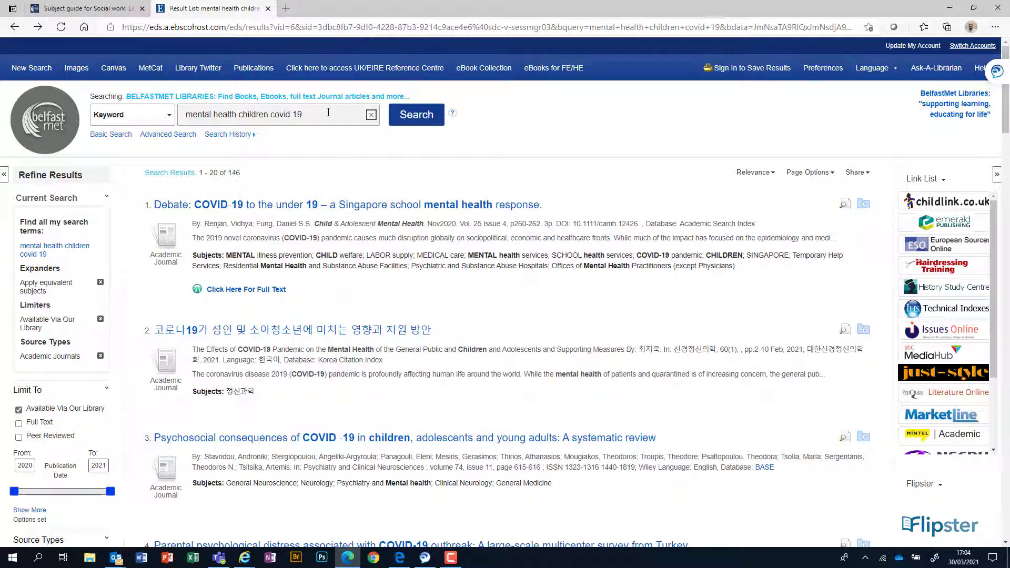
# Step: Replace the old mental health query with the keyword adults and run the search
pyautogui.moveTo(316, 121); pyautogui.dragTo(183, 120)
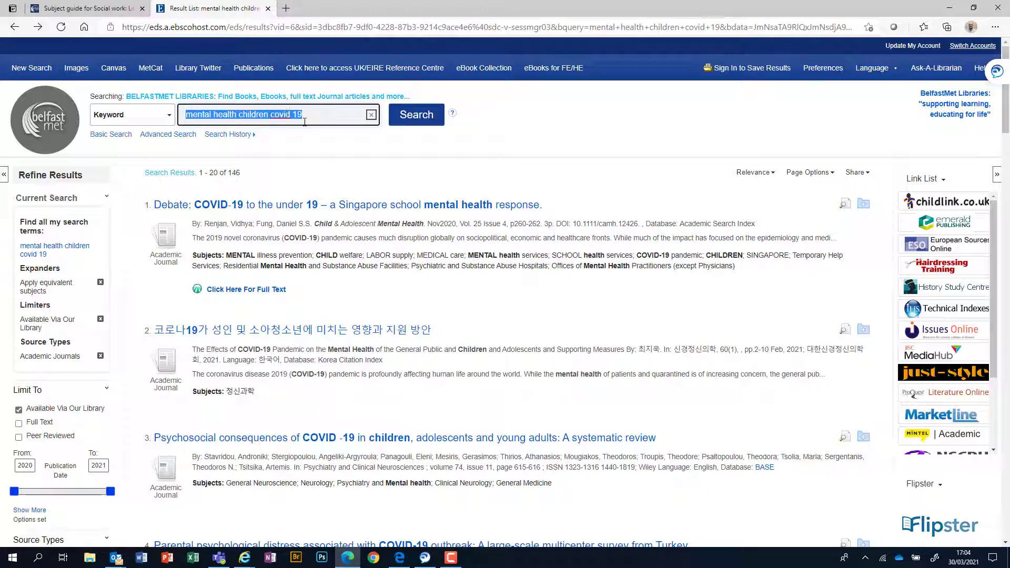
pyautogui.press('BackSpace')
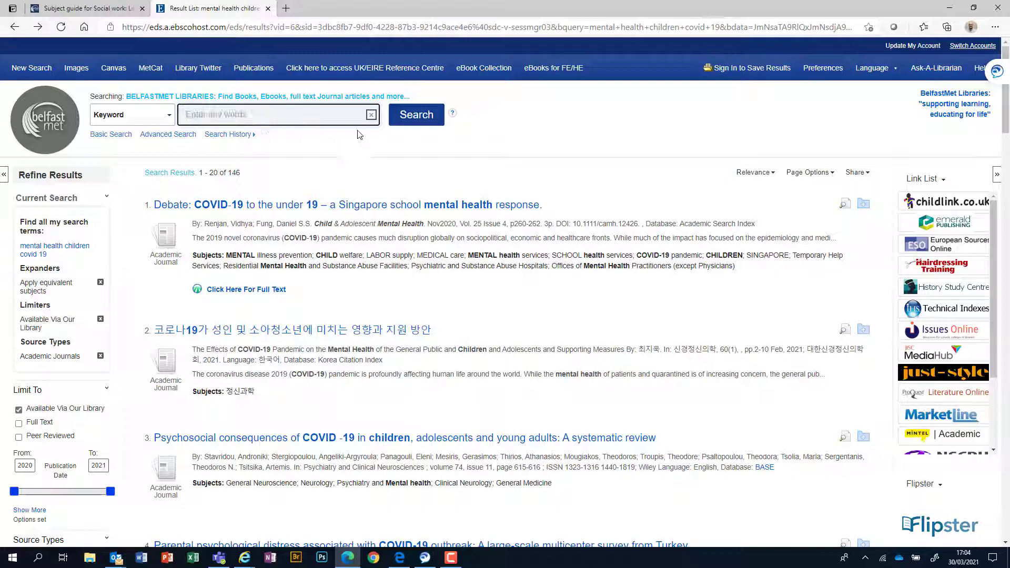
pyautogui.click(412, 117)
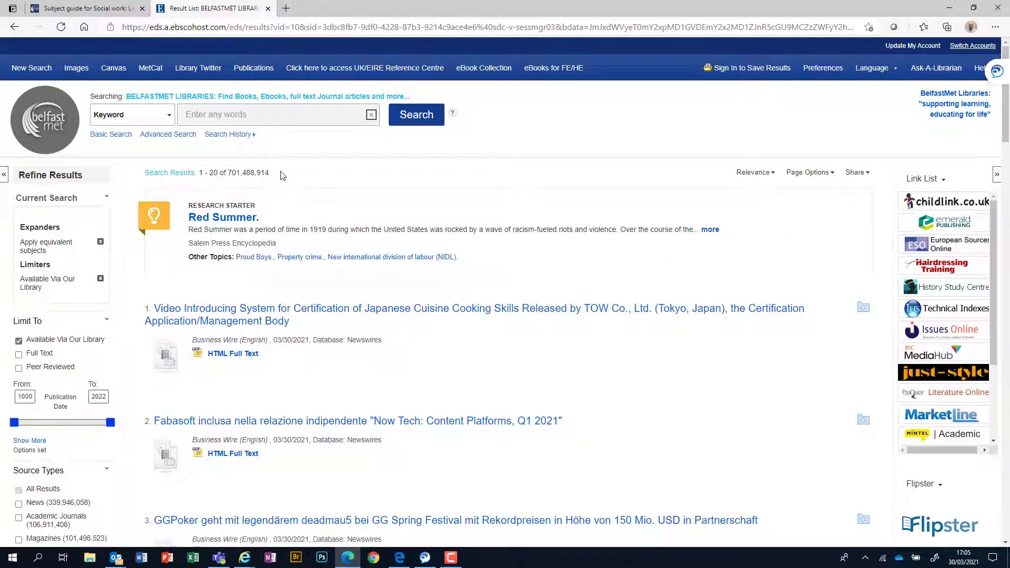
pyautogui.click(246, 119)
pyautogui.write('a')
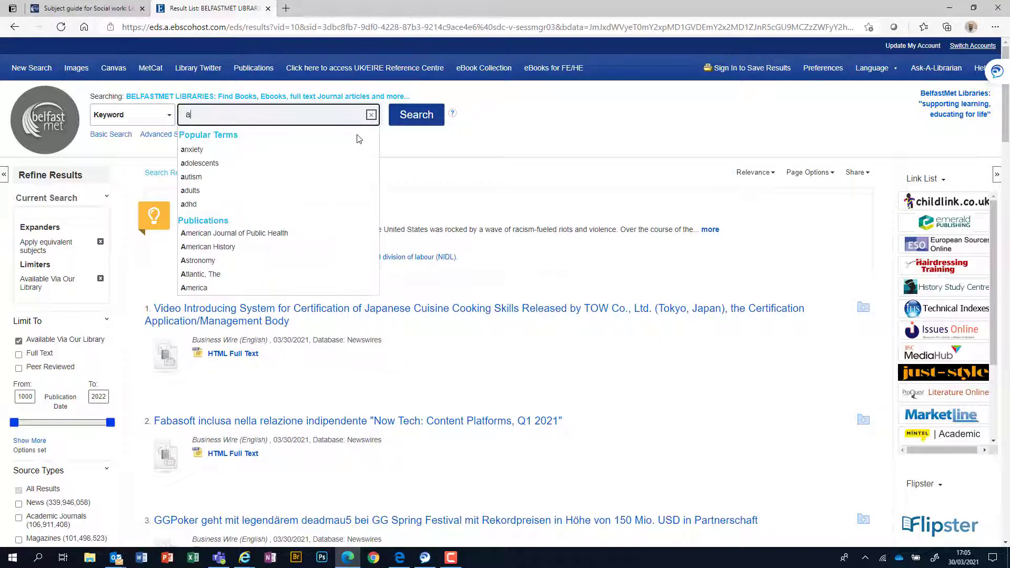
pyautogui.write('dults')
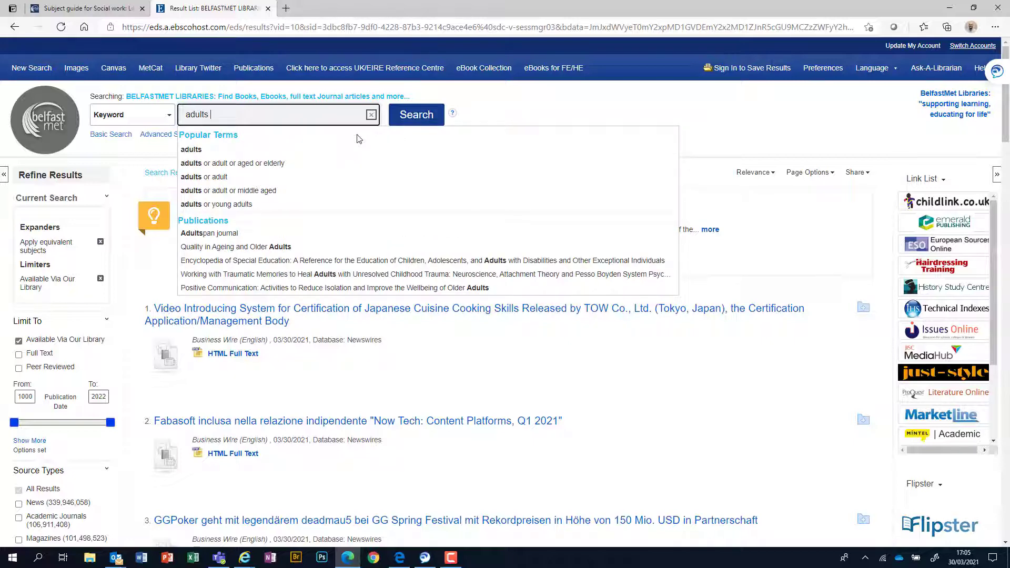
pyautogui.click(419, 117)
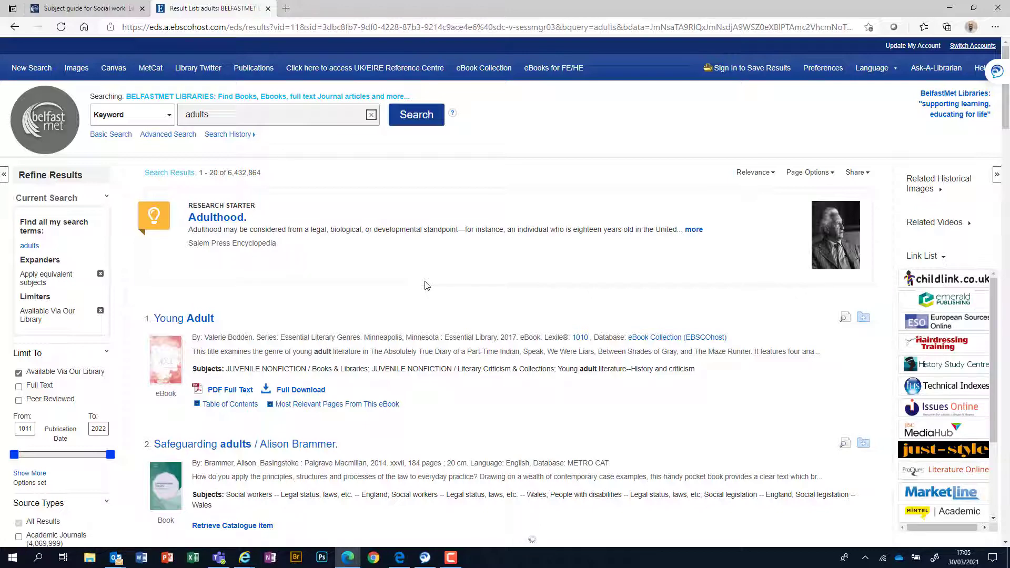
# Step: Edit the query to read adult learning disabilities, dropping the plural s from adults
pyautogui.click(239, 119)
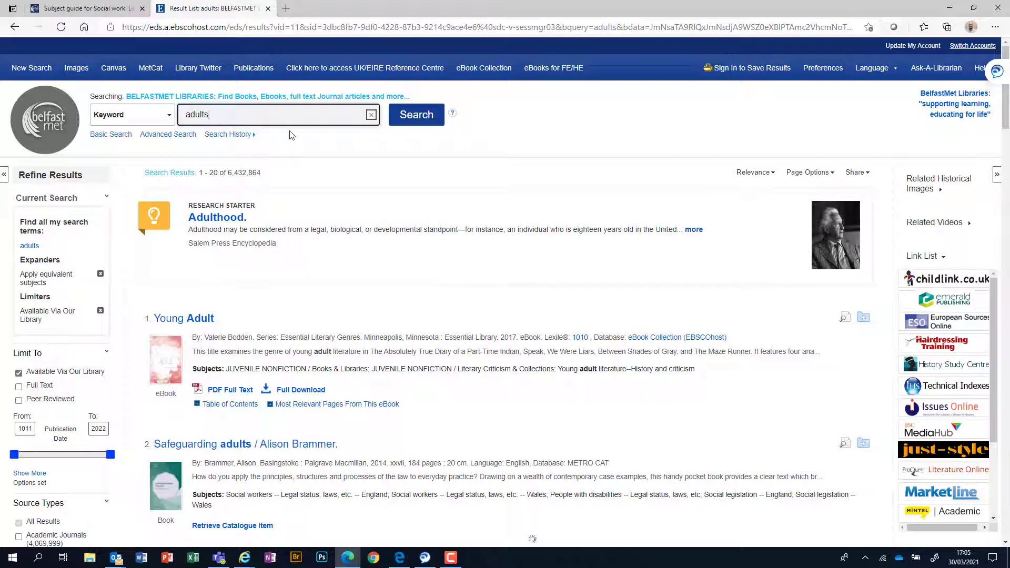
pyautogui.write('learning')
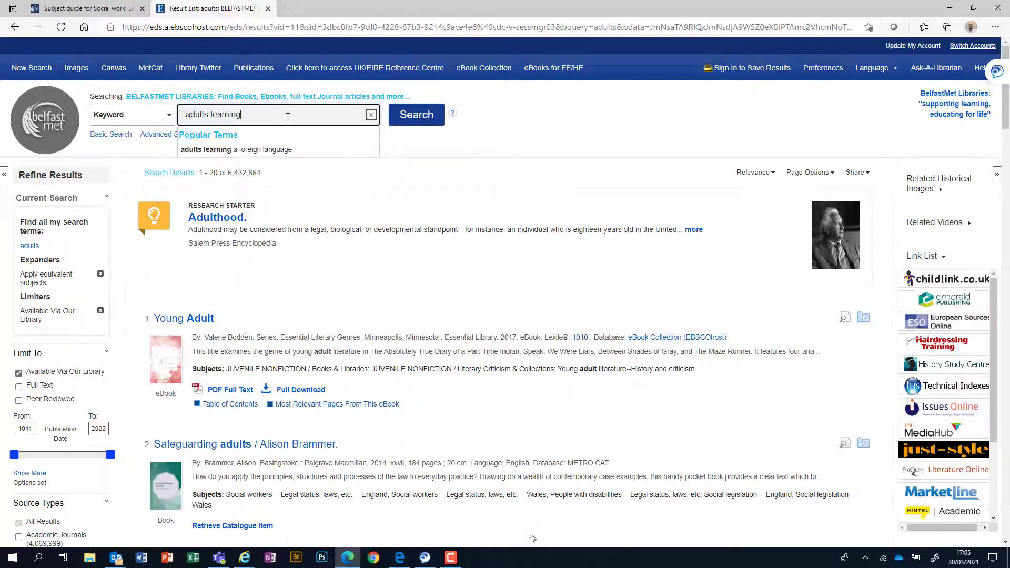
pyautogui.write('disabil')
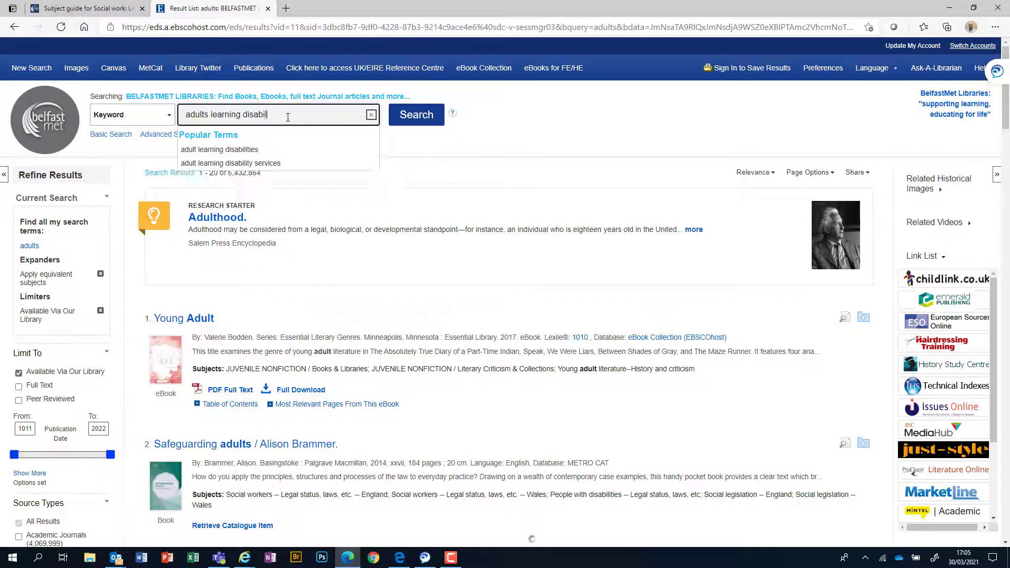
pyautogui.write('ities')
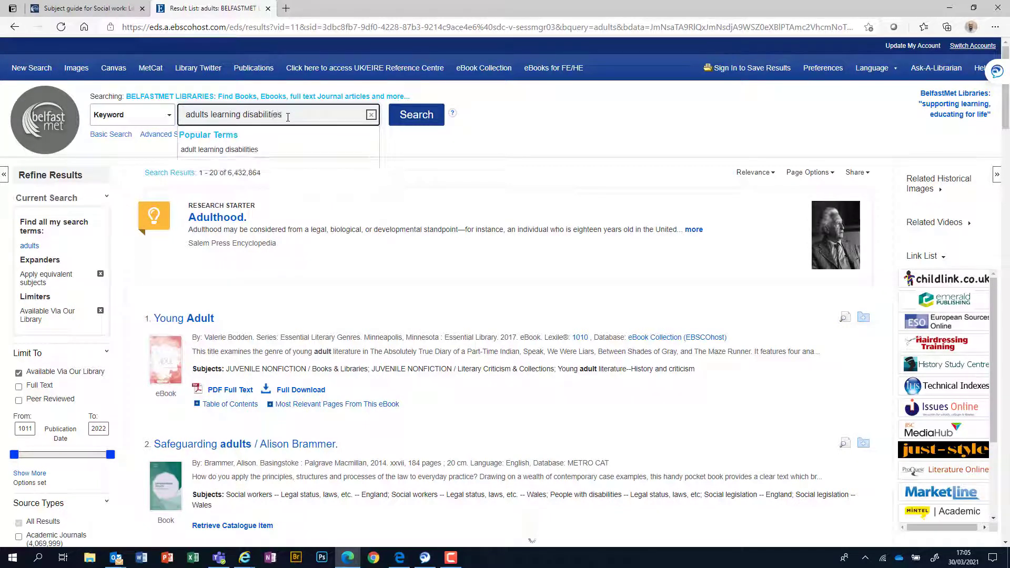
pyautogui.click(209, 114)
pyautogui.press('BackSpace')
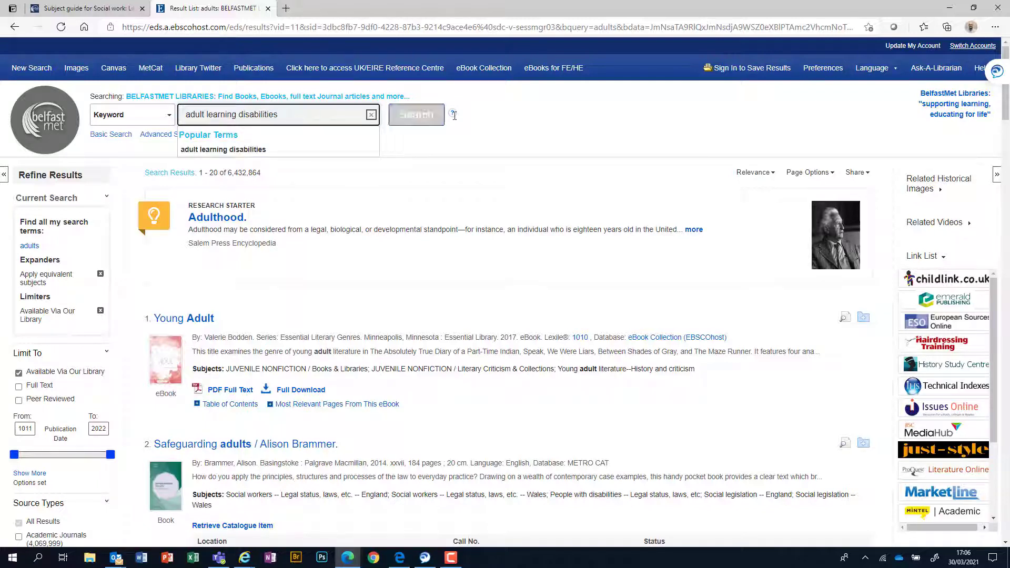
# Step: Search for adult learning disabilities, then place the caret just before learning
pyautogui.click(423, 119)
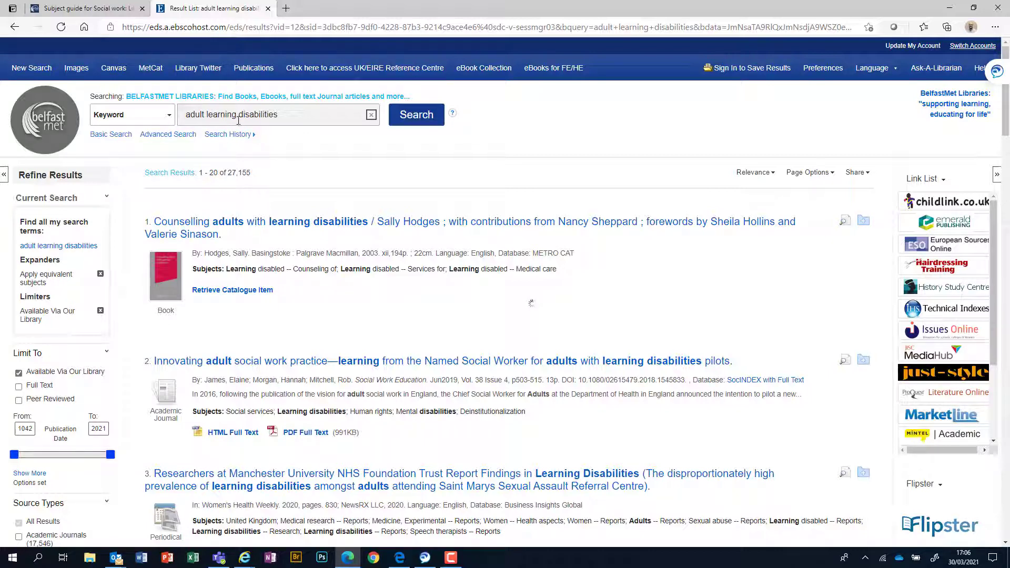
pyautogui.click(206, 114)
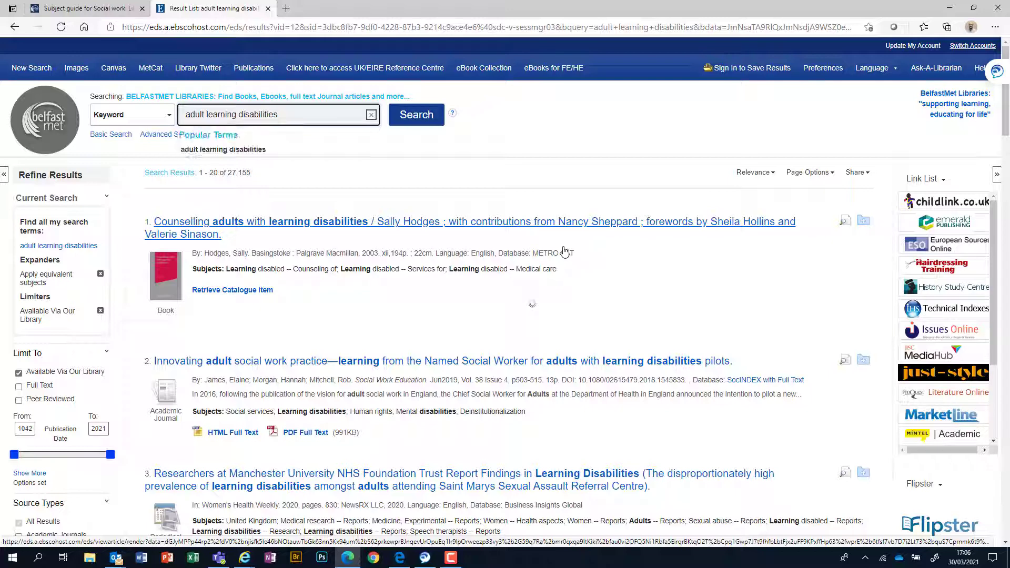
# Step: Quote "learning disabilities" as a phrase, insert AND after adult, and search
pyautogui.write('"')
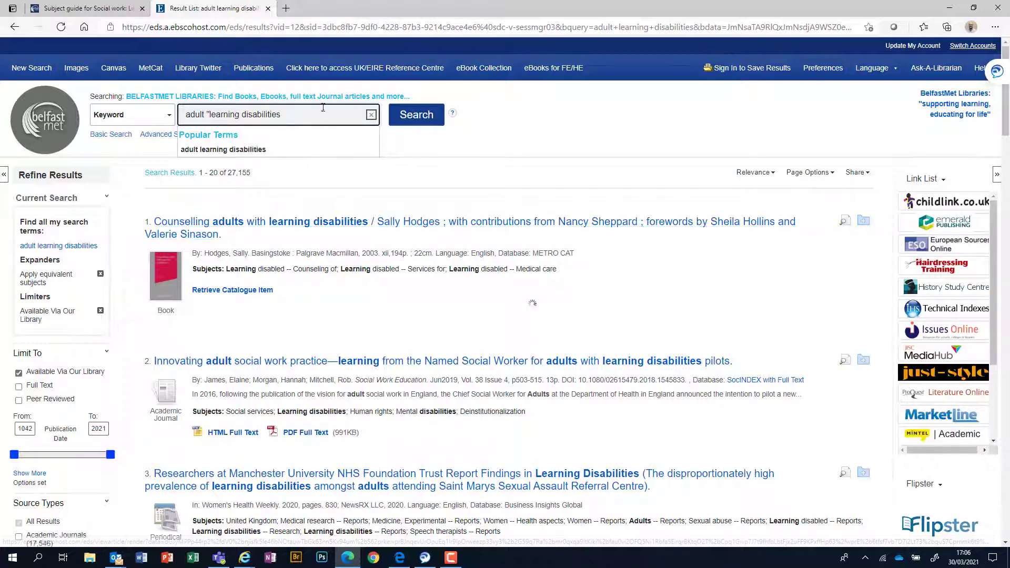
pyautogui.click(303, 113)
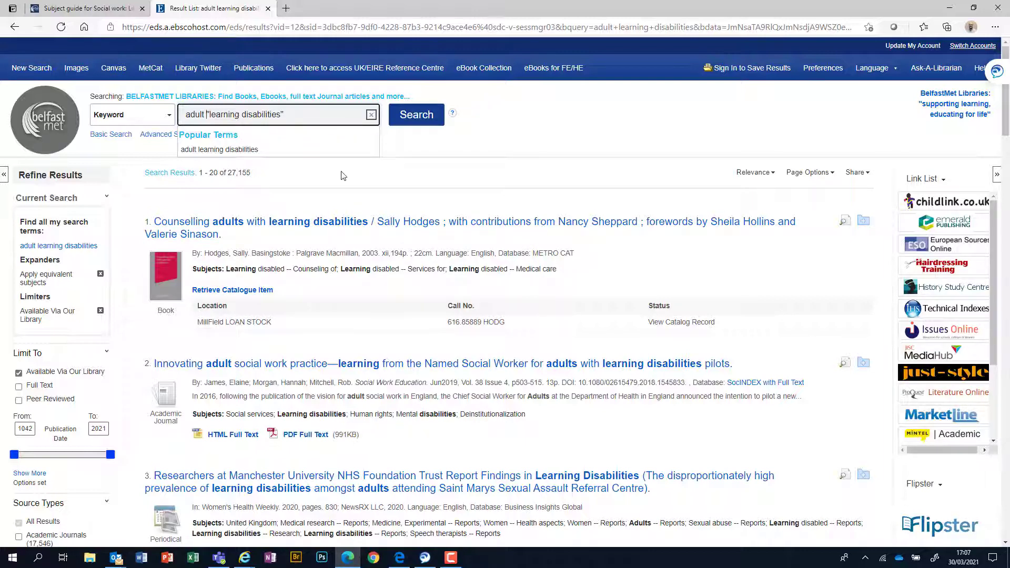
pyautogui.write('AN')
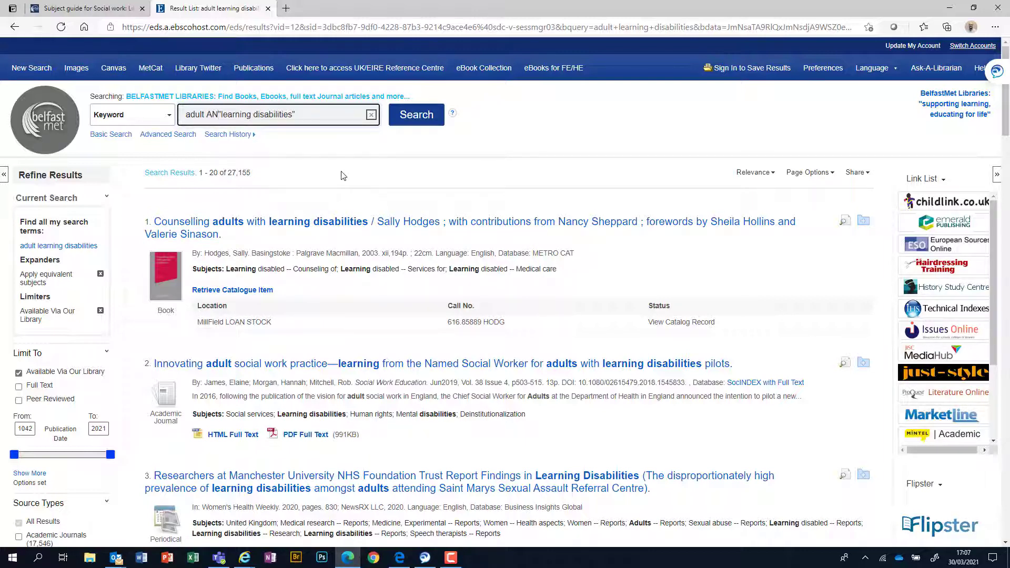
pyautogui.write('D')
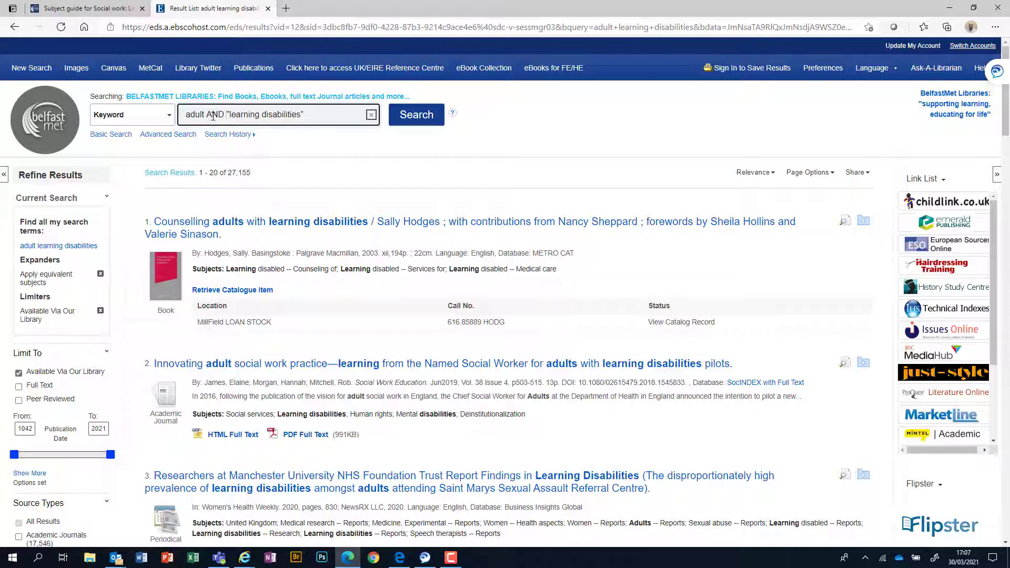
pyautogui.click(416, 117)
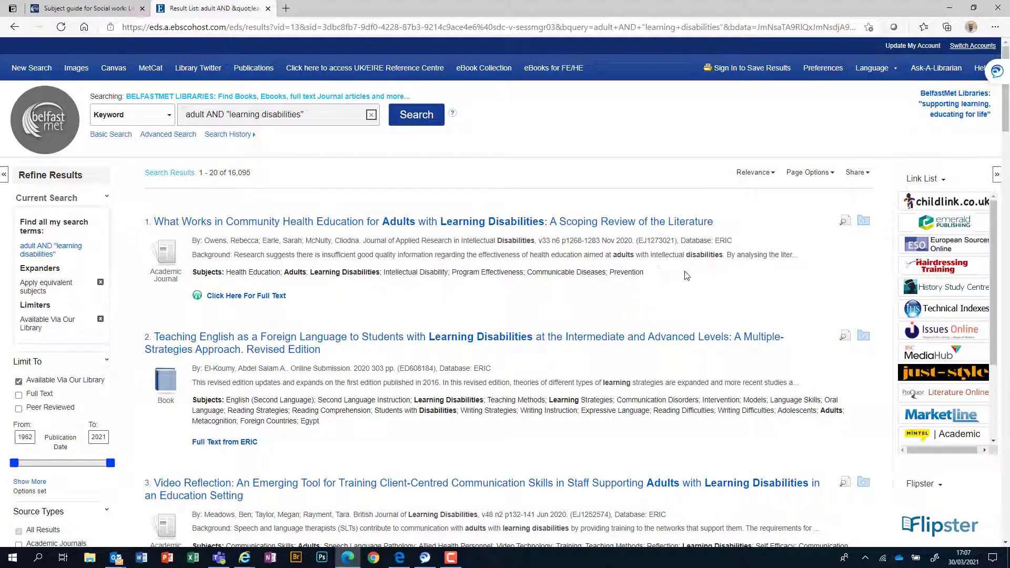
pyautogui.scroll(-4, 688, 274)
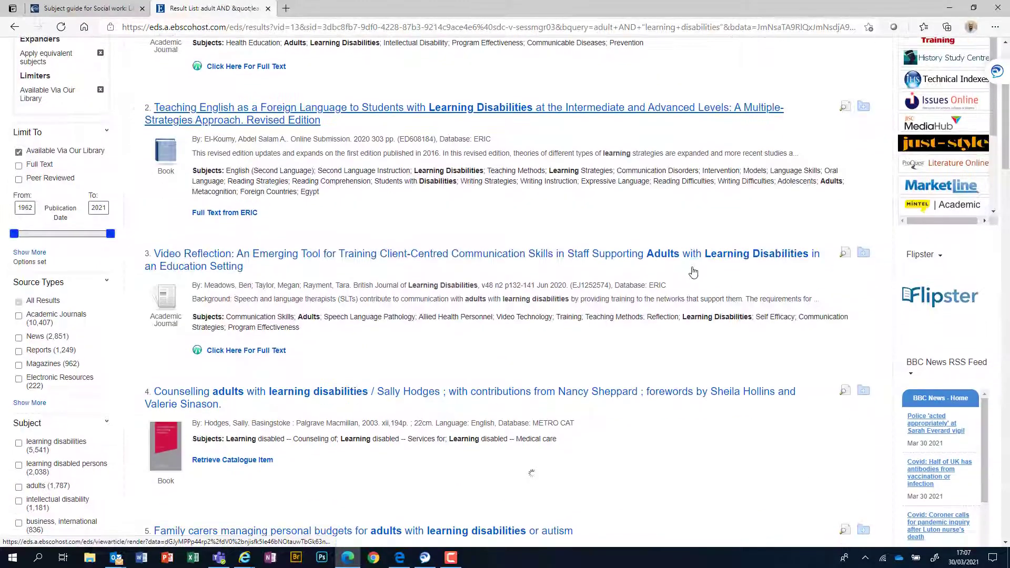
pyautogui.scroll(-2, 694, 272)
pyautogui.scroll(-4, 693, 272)
pyautogui.scroll(6, 695, 271)
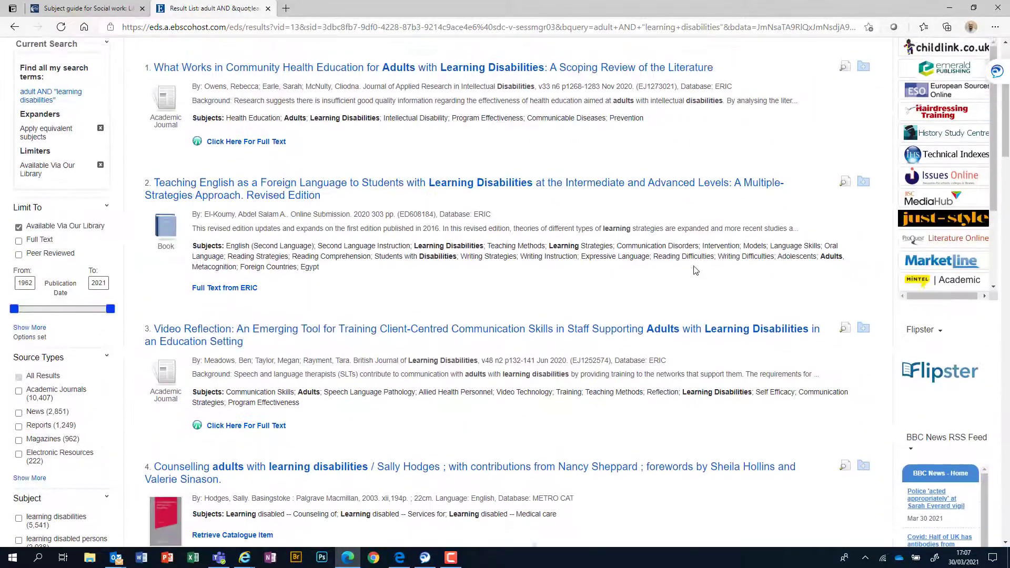
pyautogui.scroll(3, 695, 271)
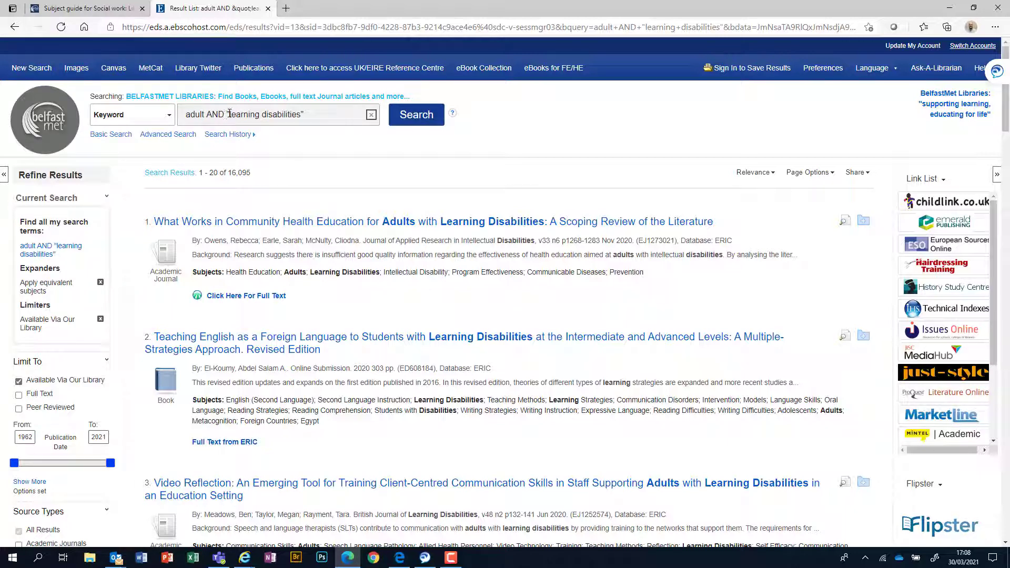
# Step: Append OR "learning disability" to the query and run the search
pyautogui.click(311, 115)
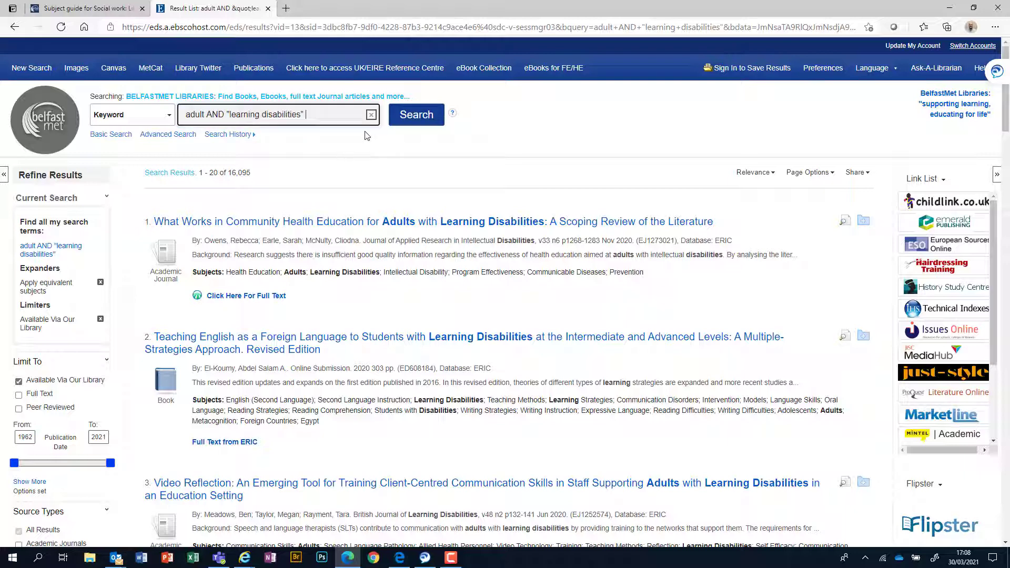
pyautogui.write('OR "learning dis')
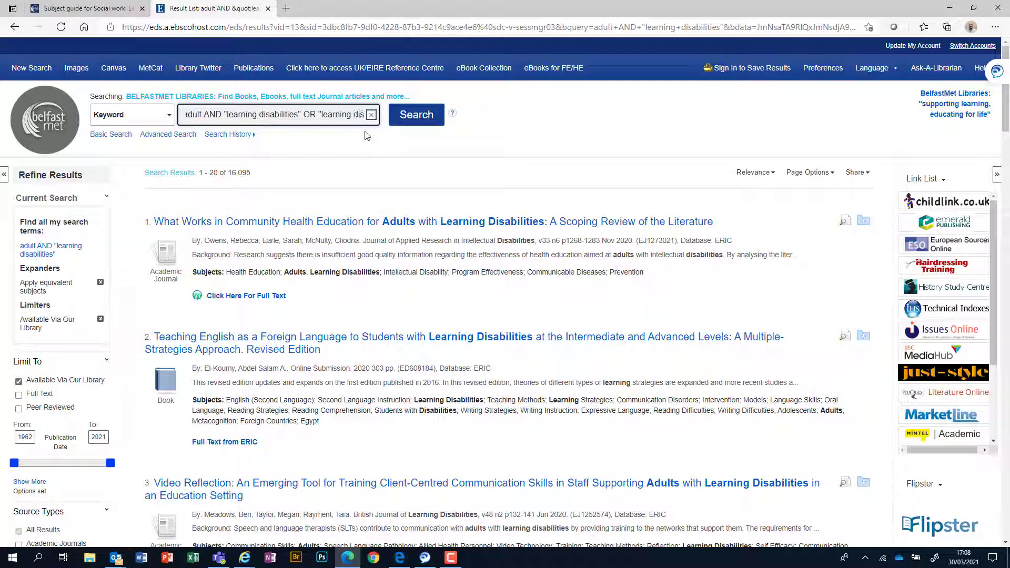
pyautogui.write('ability')
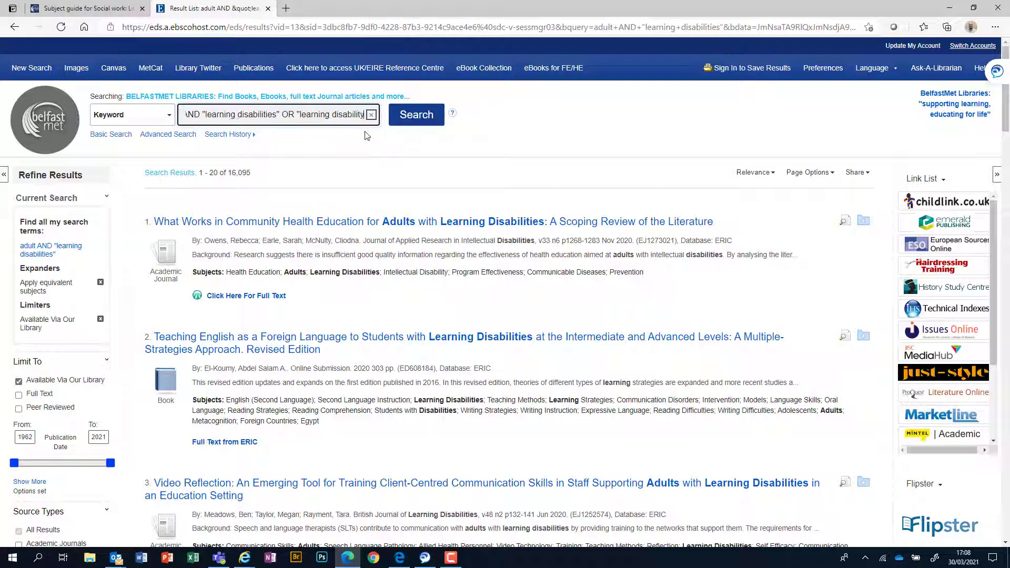
pyautogui.write('"')
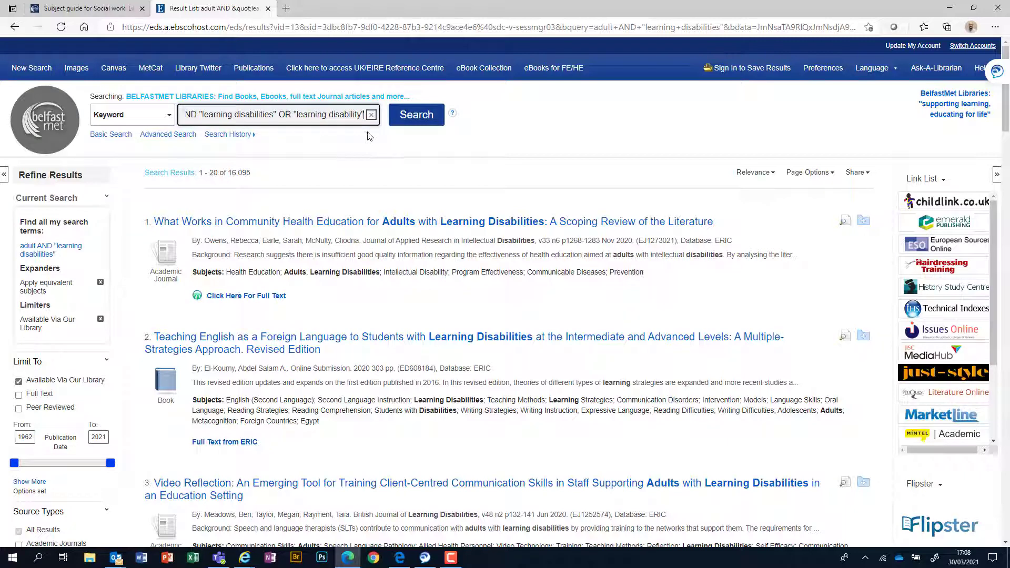
pyautogui.click(414, 119)
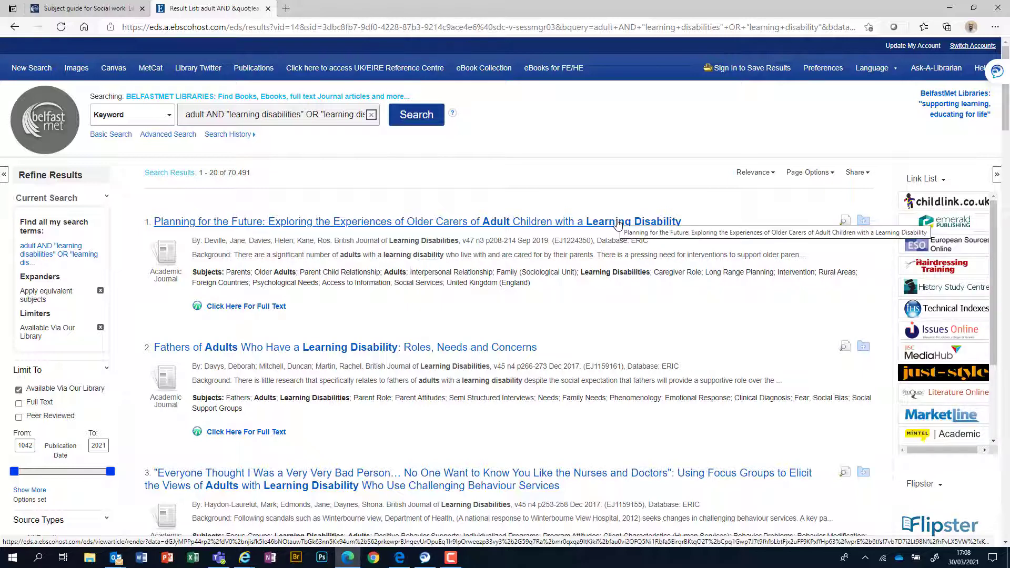
# Step: Replace OR with NOT to exclude "learning disability" and rerun the search
pyautogui.click(351, 114)
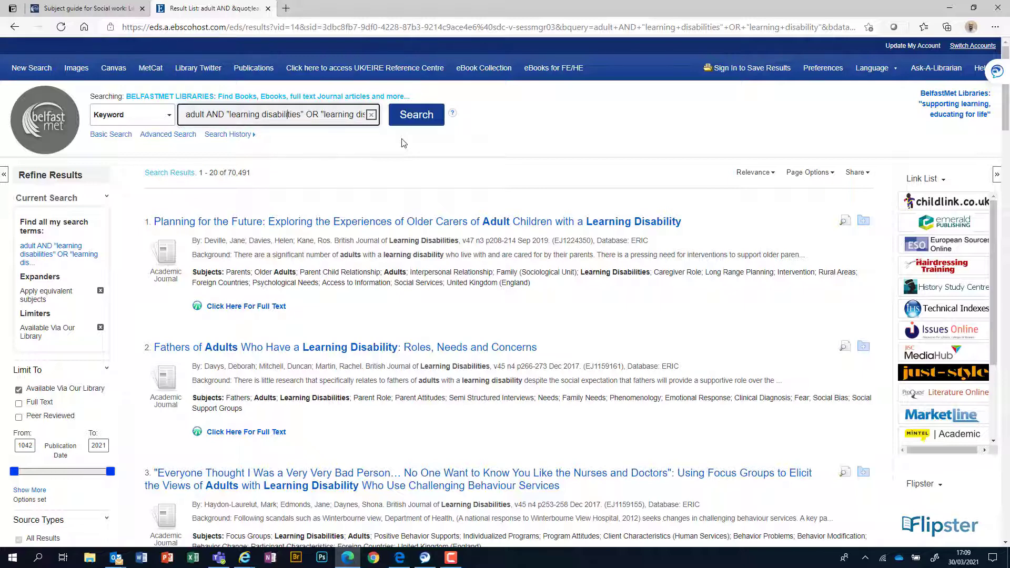
pyautogui.press('Right')
pyautogui.press('Right')
pyautogui.press('Right')
pyautogui.press('Right')
pyautogui.press('Right')
pyautogui.press('Right')
pyautogui.press('Right')
pyautogui.press('Right')
pyautogui.press('Right')
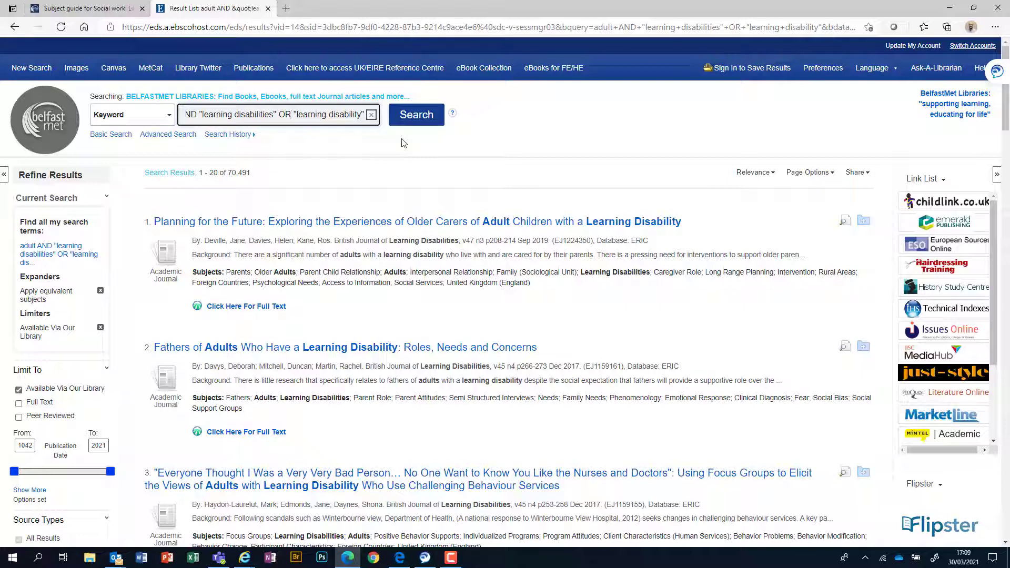
pyautogui.press('BackSpace')
pyautogui.press('BackSpace')
pyautogui.write('NO')
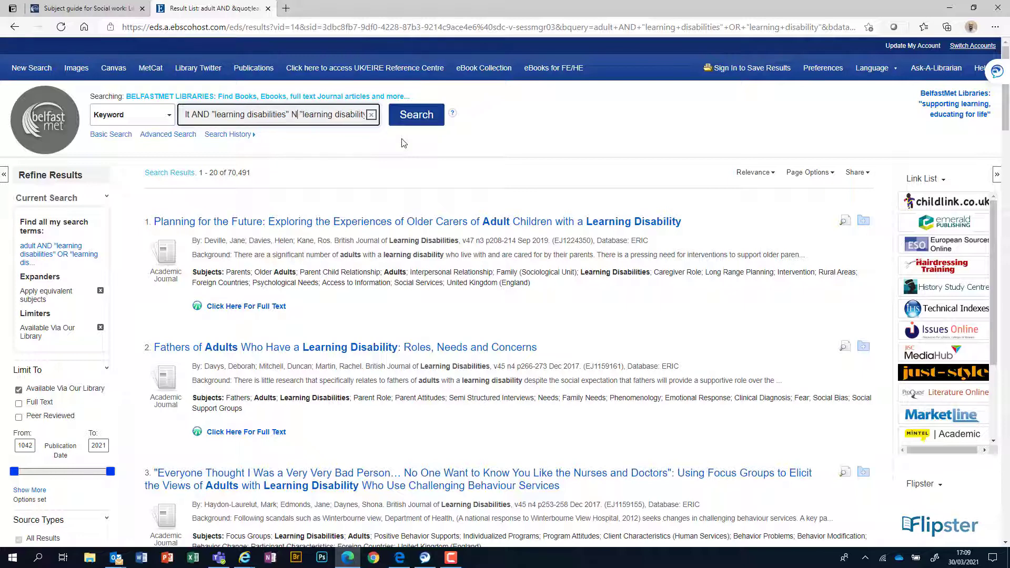
pyautogui.write('T')
pyautogui.click(413, 123)
pyautogui.click(415, 118)
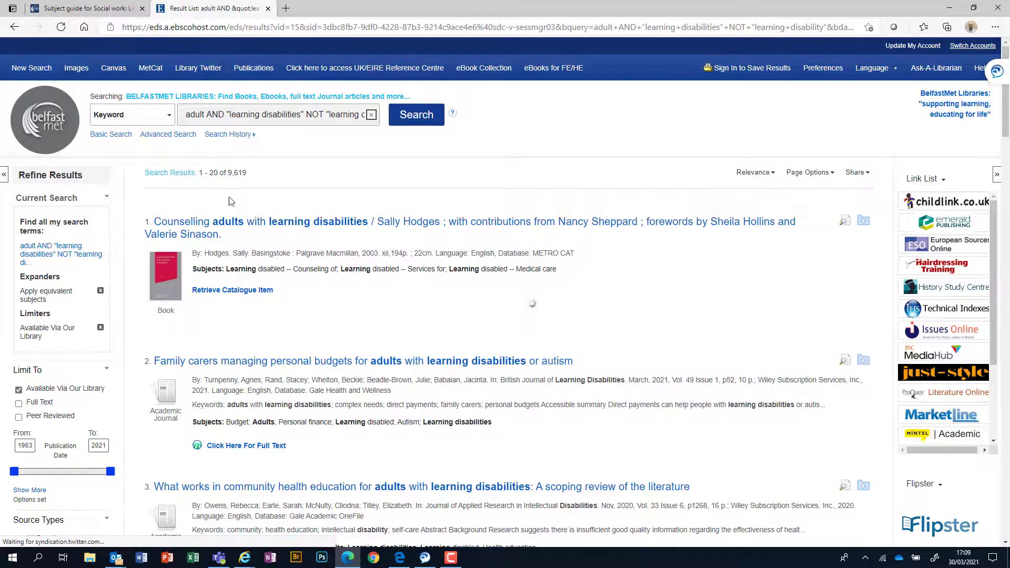
# Step: Return to the adult AND "learning disabilities" OR "learning disability" results (70,491 hits) and scroll through them
pyautogui.click(16, 29)
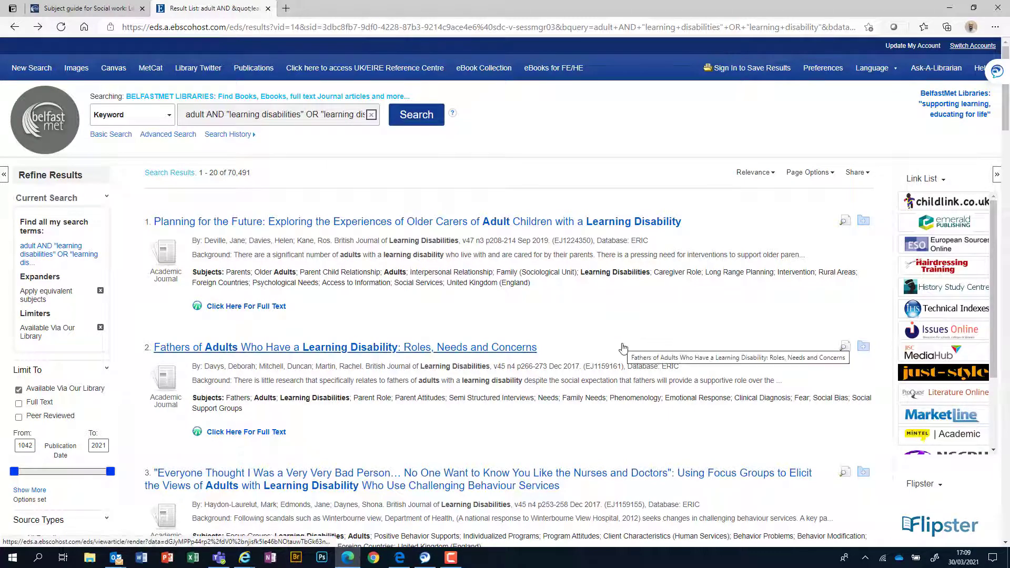
pyautogui.scroll(-5, 623, 347)
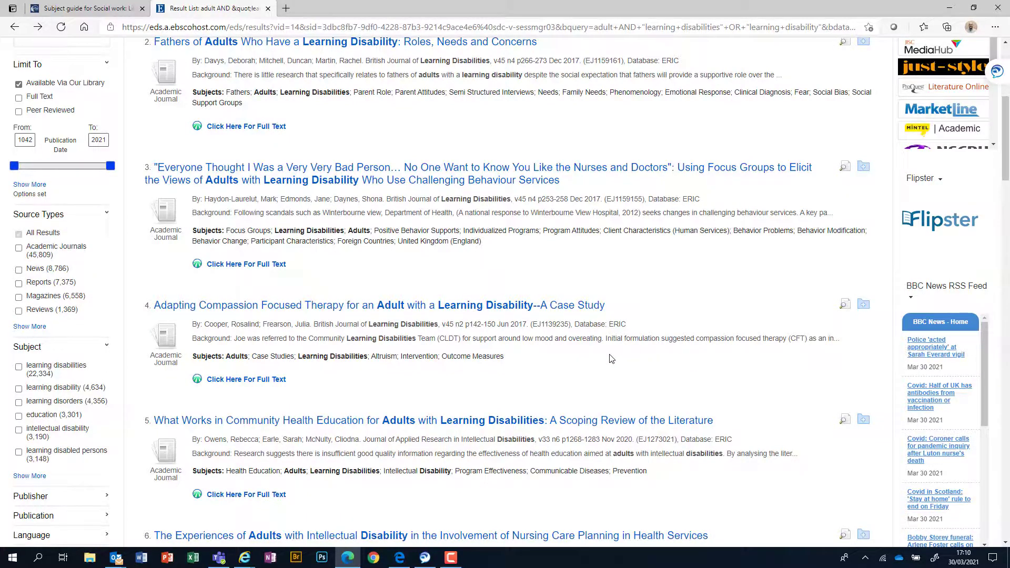
pyautogui.scroll(5, 571, 365)
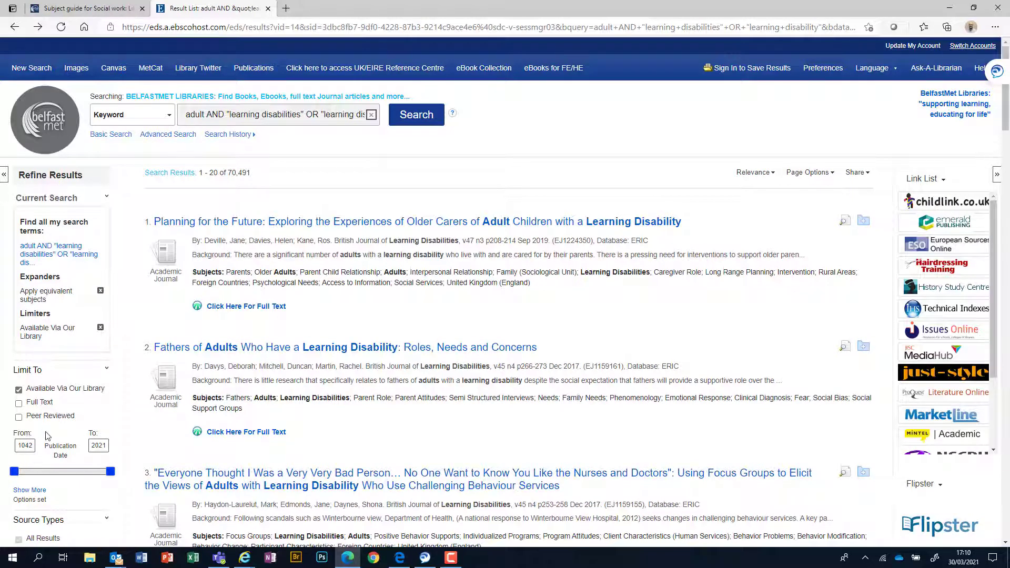
pyautogui.scroll(-1, 53, 432)
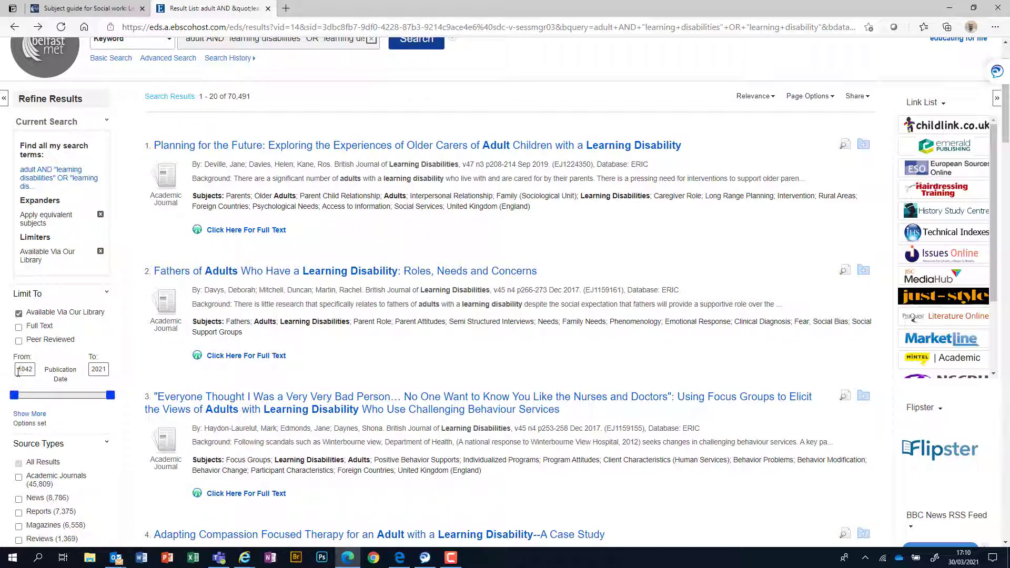
# Step: Change the starting publication year to 2001, limiting results to 2001–2021
pyautogui.moveTo(33, 369); pyautogui.dragTo(16, 371)
pyautogui.write('2001')
pyautogui.press('Return')
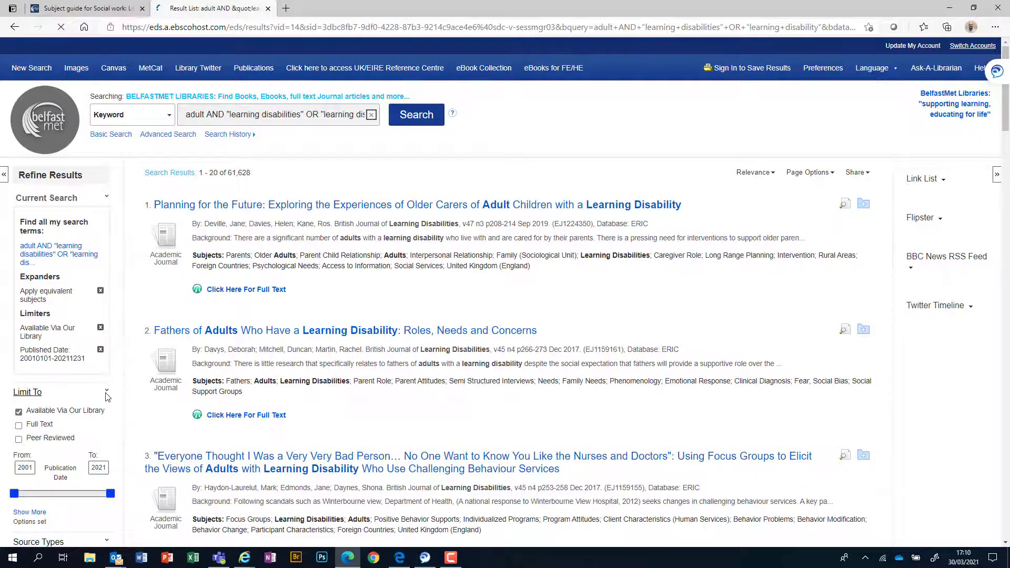
pyautogui.scroll(-3, 106, 396)
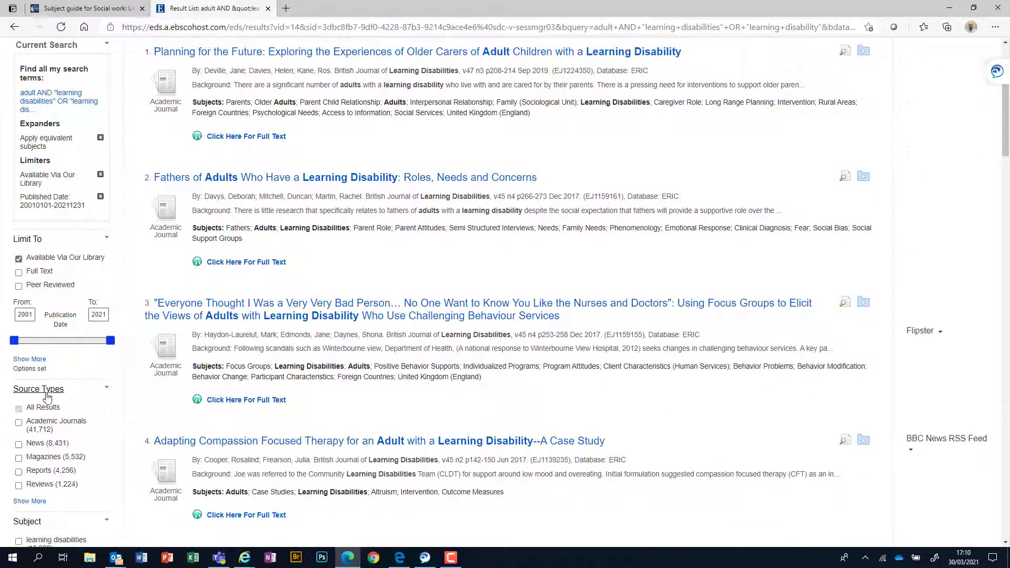
# Step: Tick eBooks in the full Source Types list and update, narrowing results to 54
pyautogui.click(30, 504)
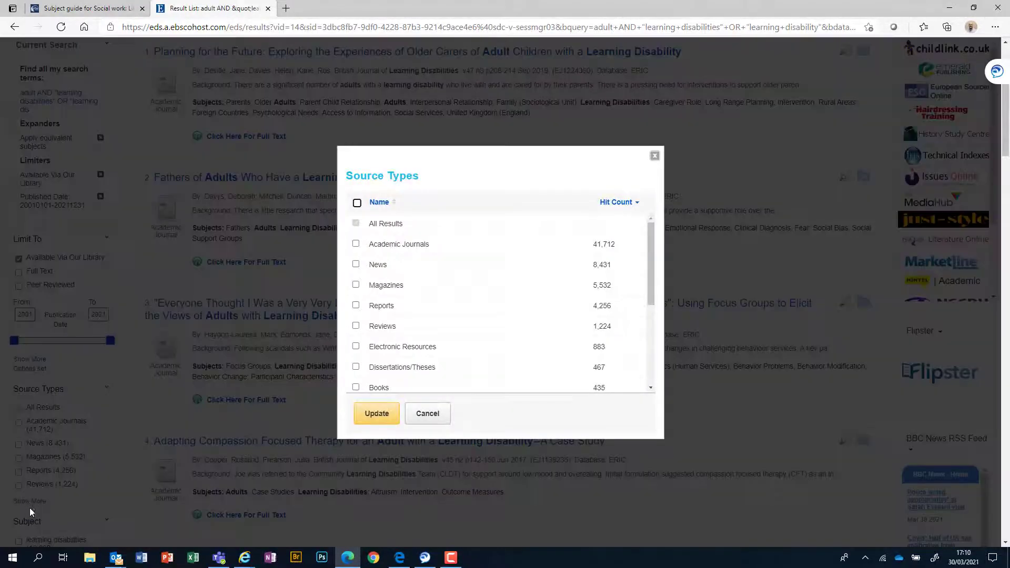
pyautogui.moveTo(650, 293); pyautogui.dragTo(646, 365)
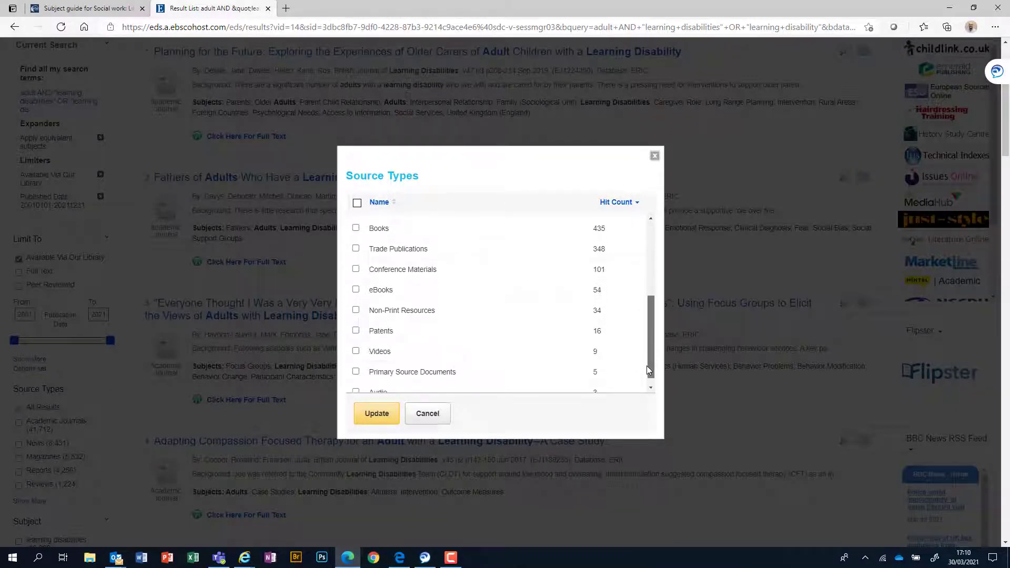
pyautogui.click(356, 289)
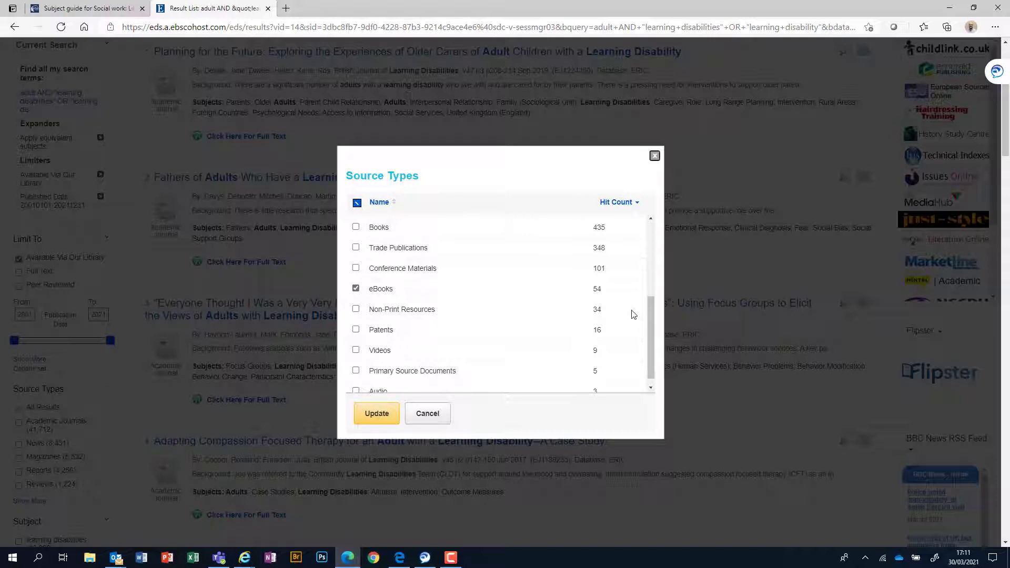
pyautogui.click(377, 415)
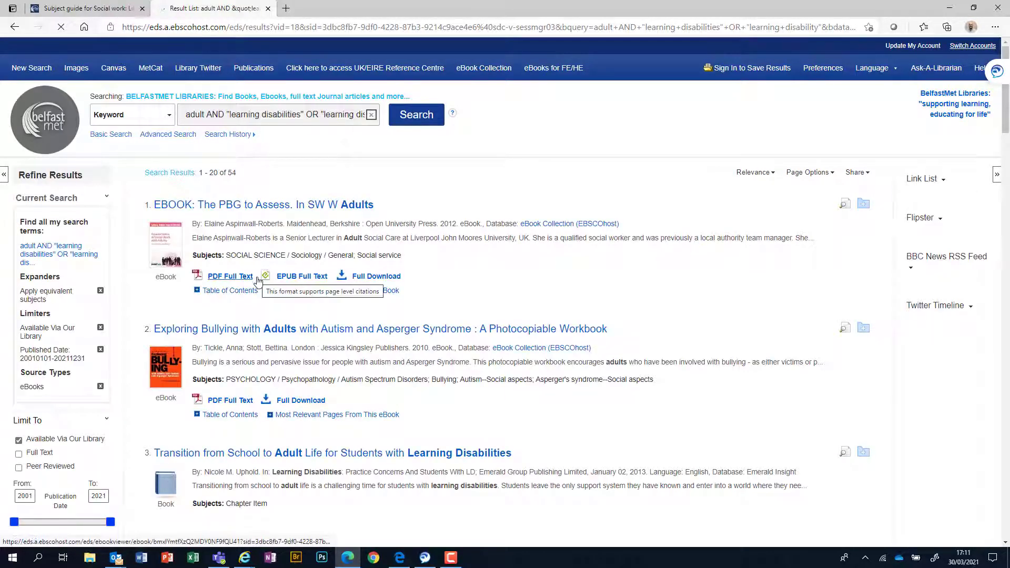
# Step: Scroll the eBook results and expand the table of contents for College for Students with Disabilities: We Do Belong
pyautogui.scroll(-4, 470, 339)
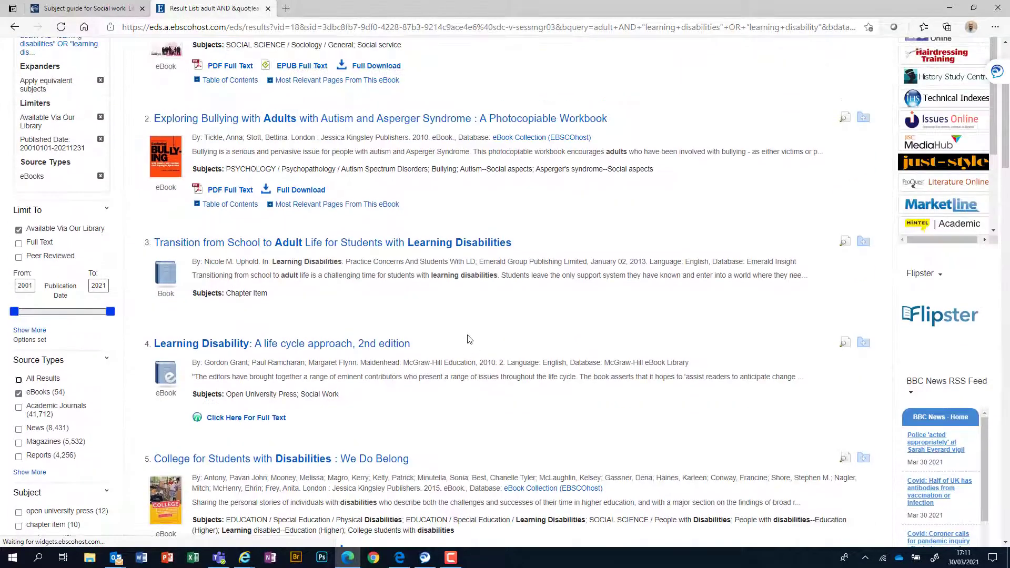
pyautogui.scroll(4, 470, 340)
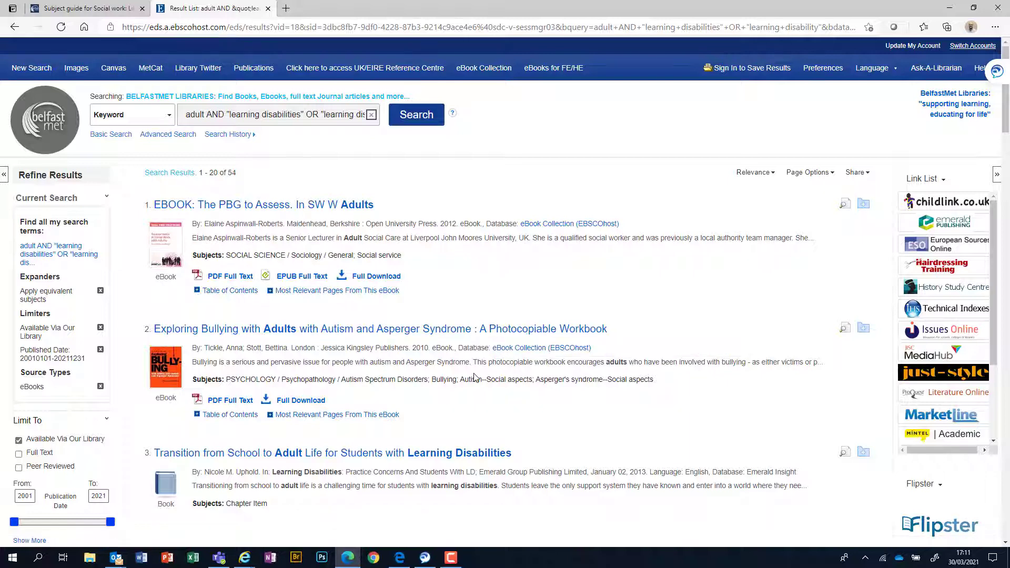
pyautogui.scroll(-2, 474, 375)
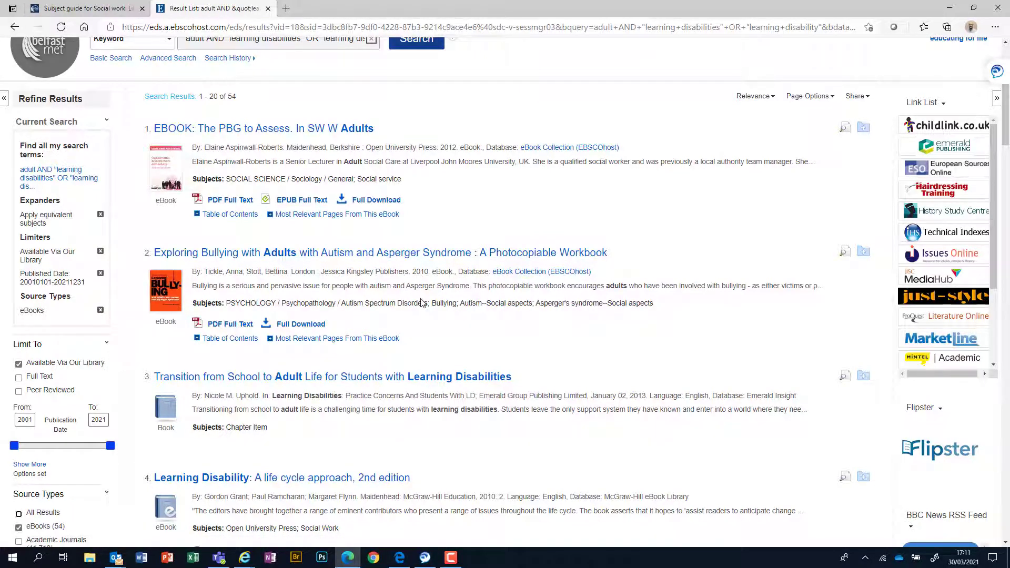
pyautogui.scroll(-2, 421, 302)
pyautogui.scroll(-2, 423, 308)
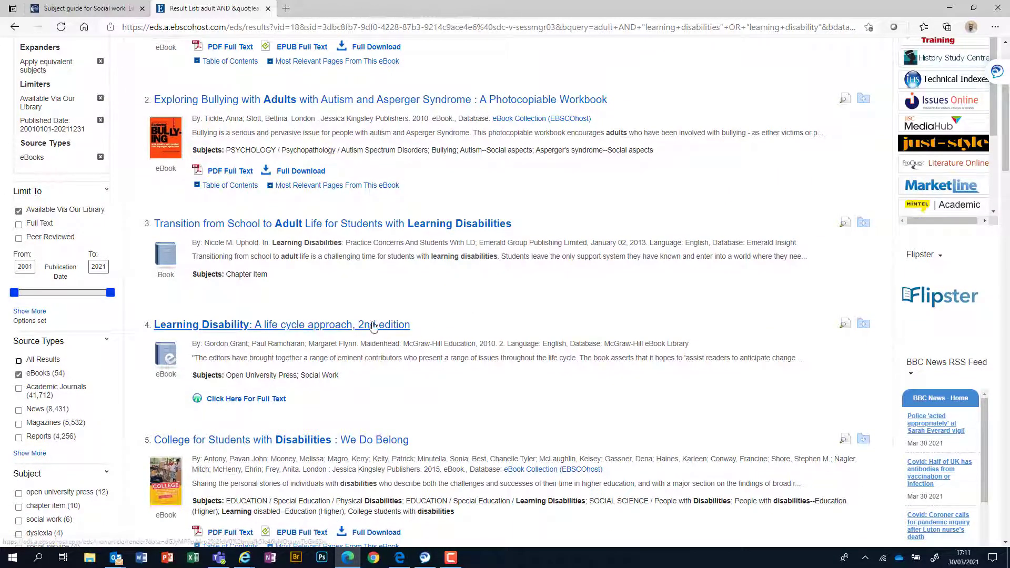
pyautogui.scroll(-3, 440, 319)
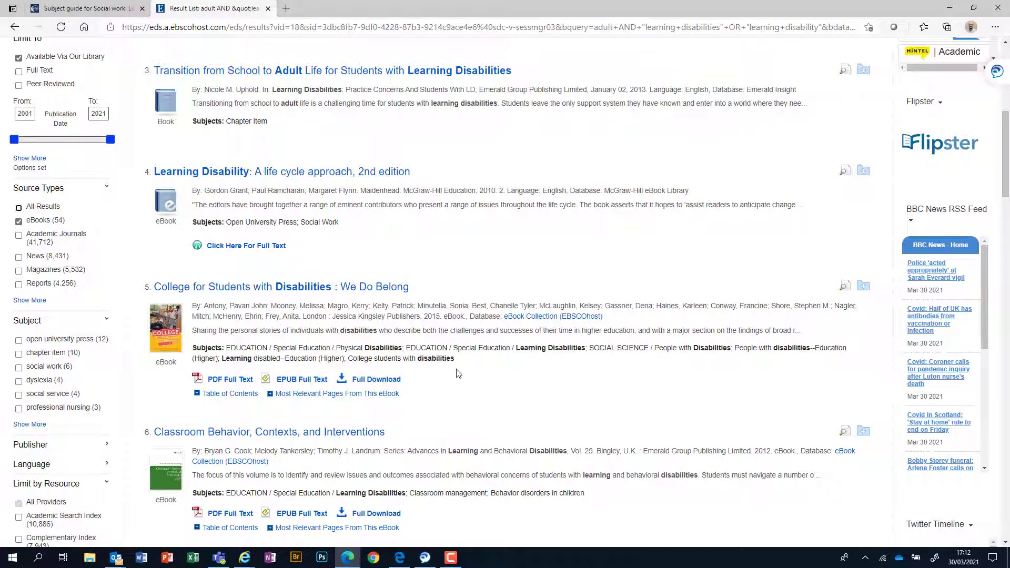
pyautogui.scroll(-1, 459, 374)
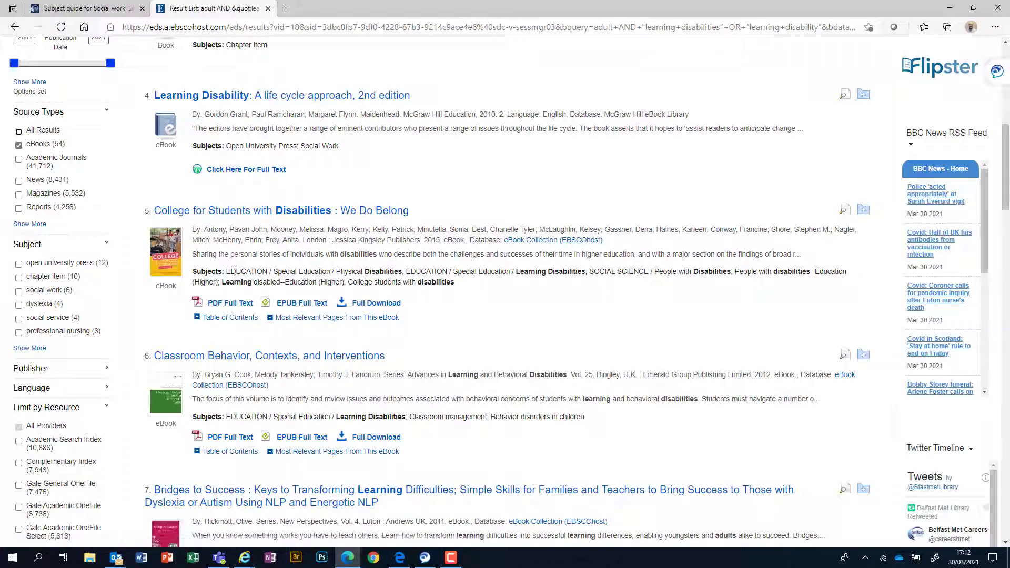
pyautogui.click(197, 318)
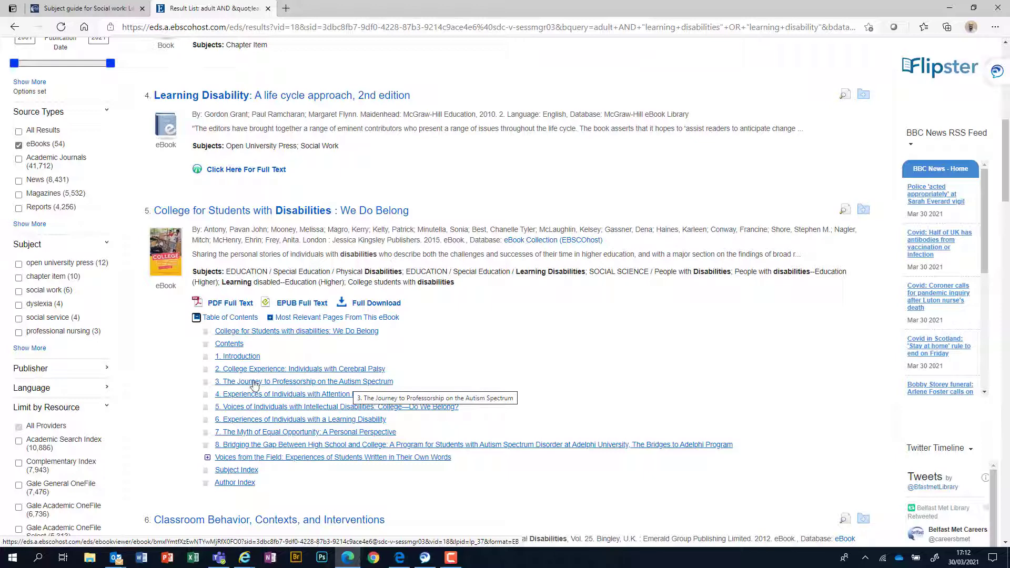
# Step: Open chapter 3, The Journey to Professorship on the Autism Spectrum, in a new tab and switch to it
pyautogui.rightClick(311, 388)
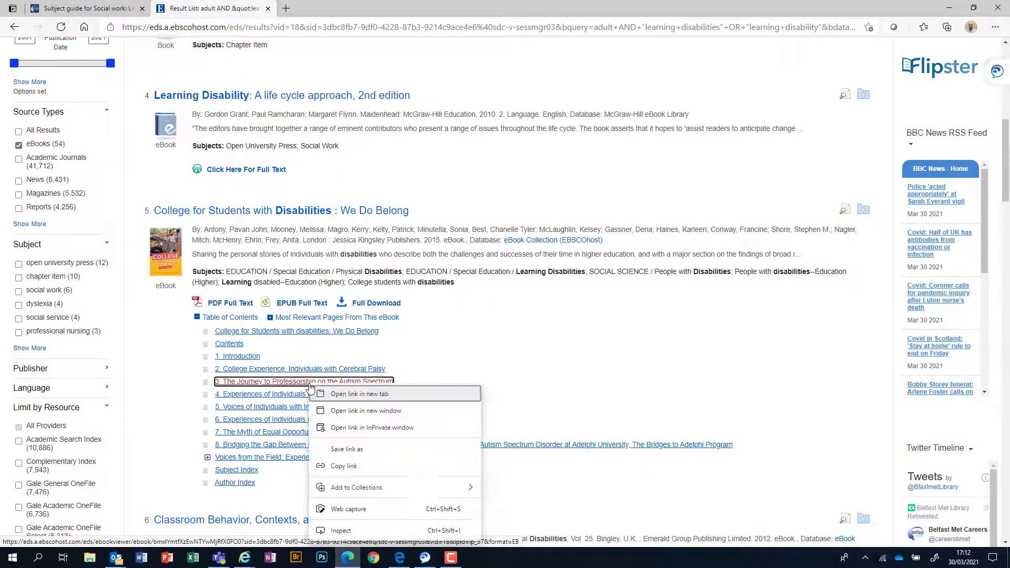
pyautogui.click(337, 396)
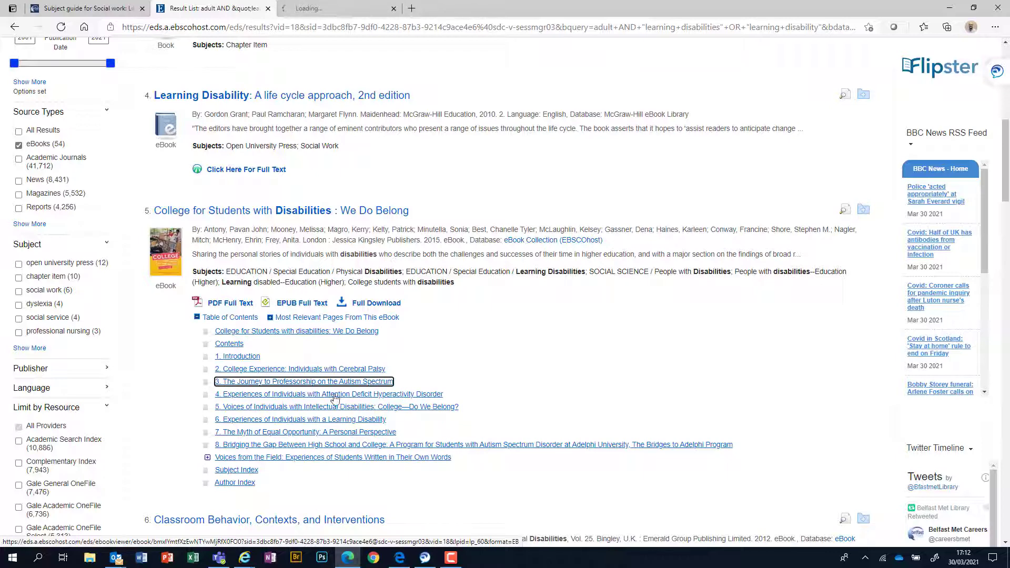
pyautogui.click(364, 10)
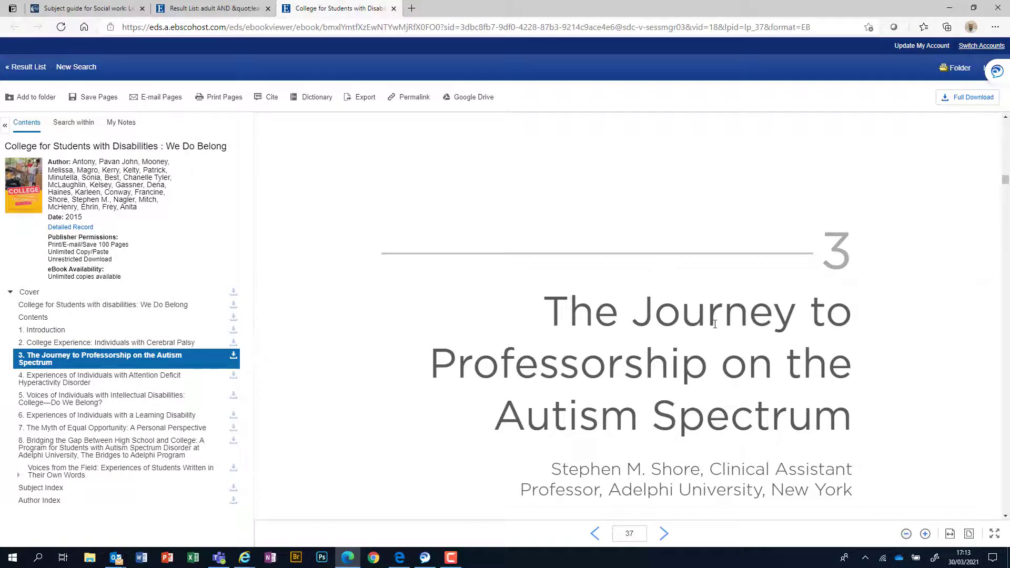
# Step: Scroll through chapter 3 in the eBook viewer and back to its title page on page 37
pyautogui.scroll(-6, 715, 324)
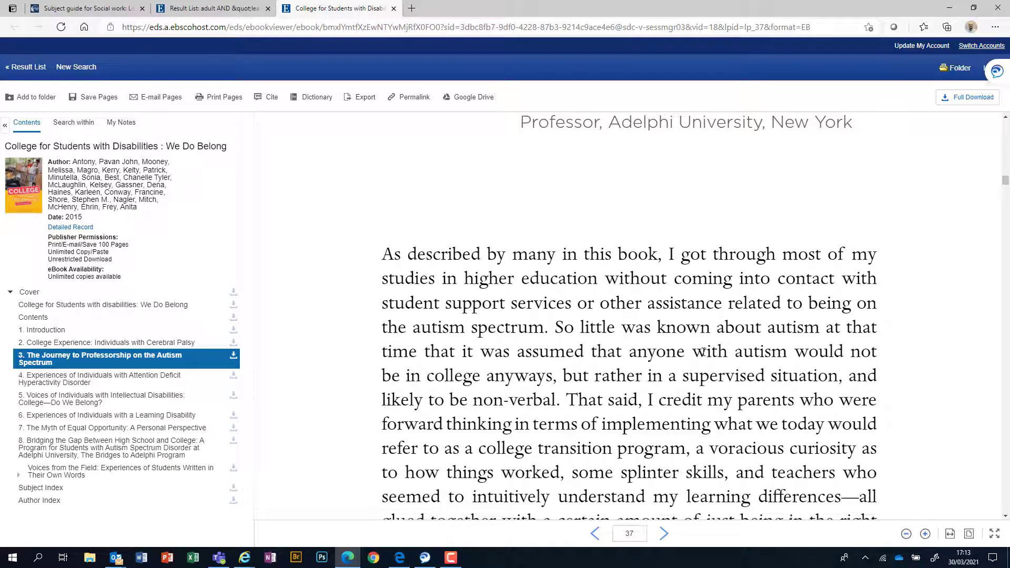
pyautogui.scroll(-5, 704, 352)
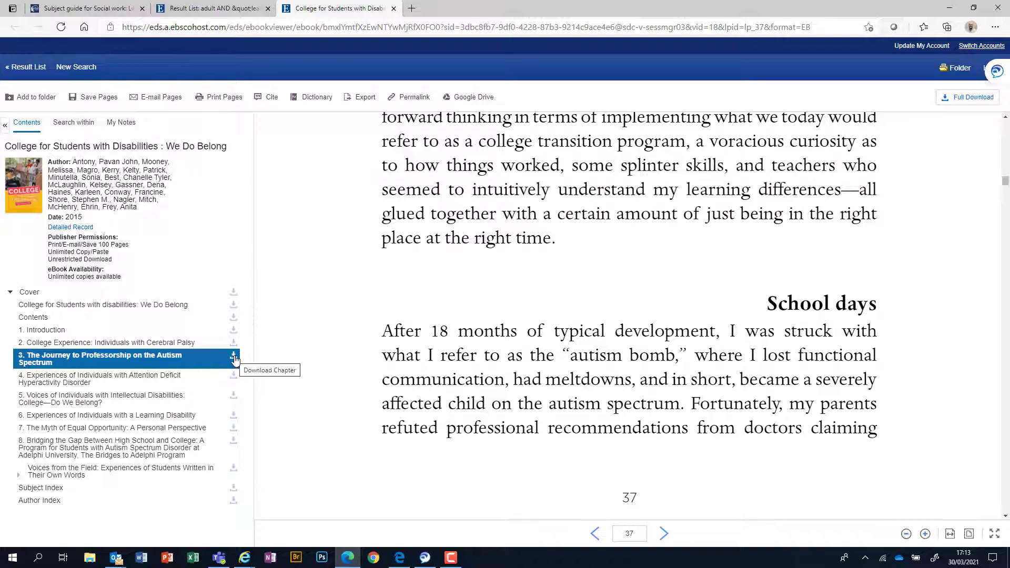
pyautogui.scroll(3, 531, 288)
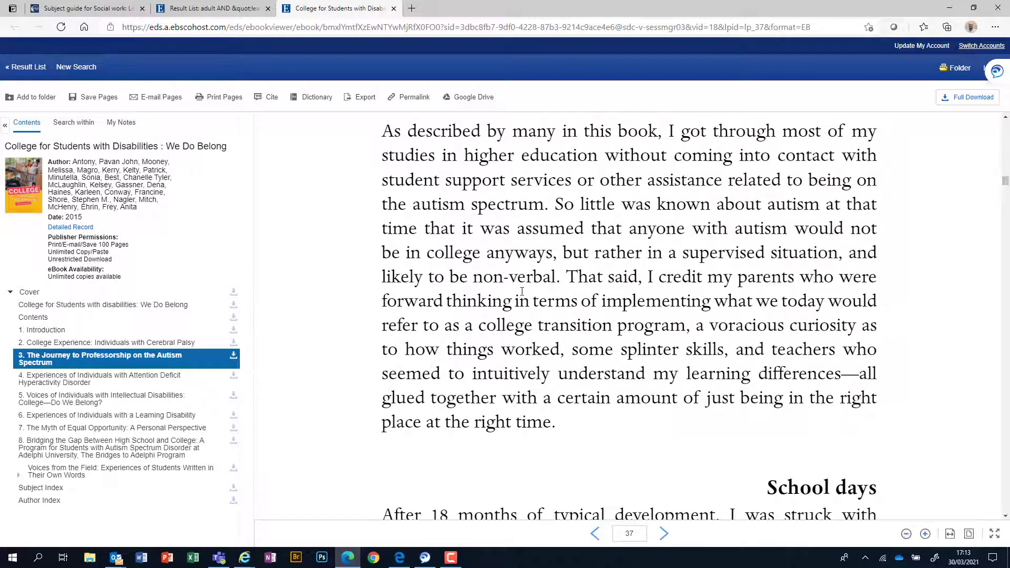
pyautogui.scroll(5, 513, 291)
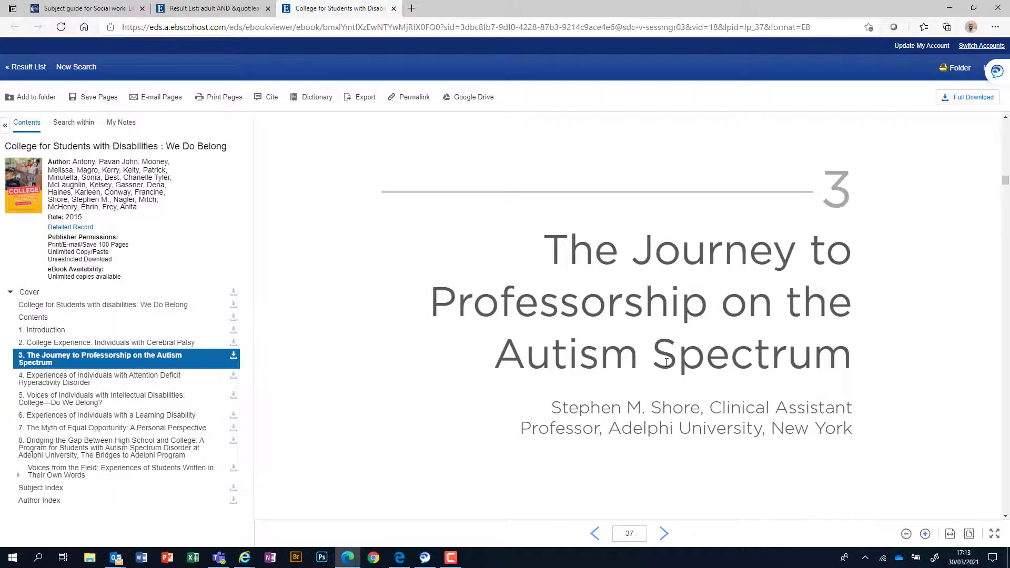
# Step: Scroll the contents and open chapter 7, The Myth of Equal Opportunity: A Personal Perspective
pyautogui.scroll(-10, 658, 318)
pyautogui.scroll(-10, 655, 320)
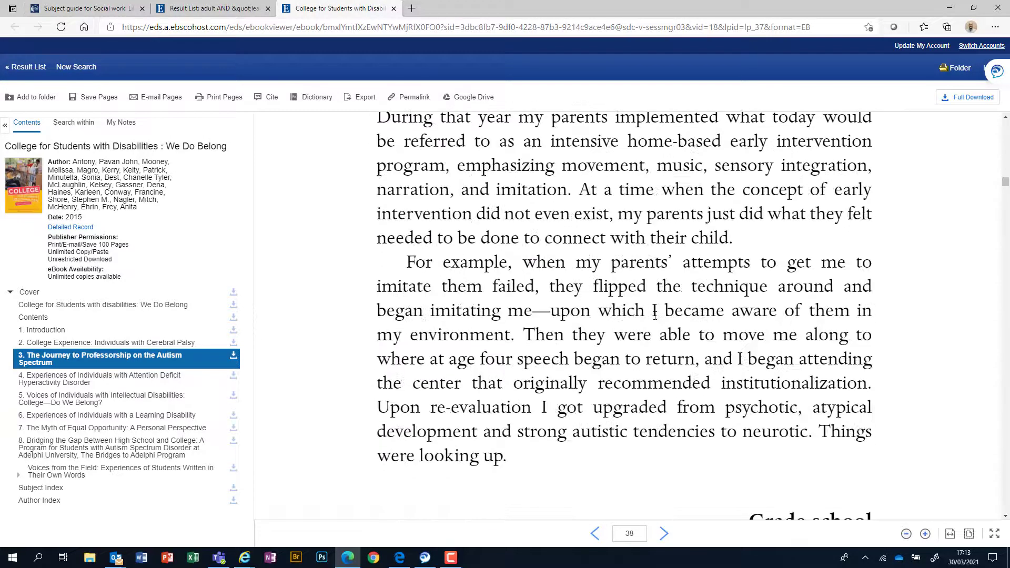
pyautogui.scroll(-2, 655, 316)
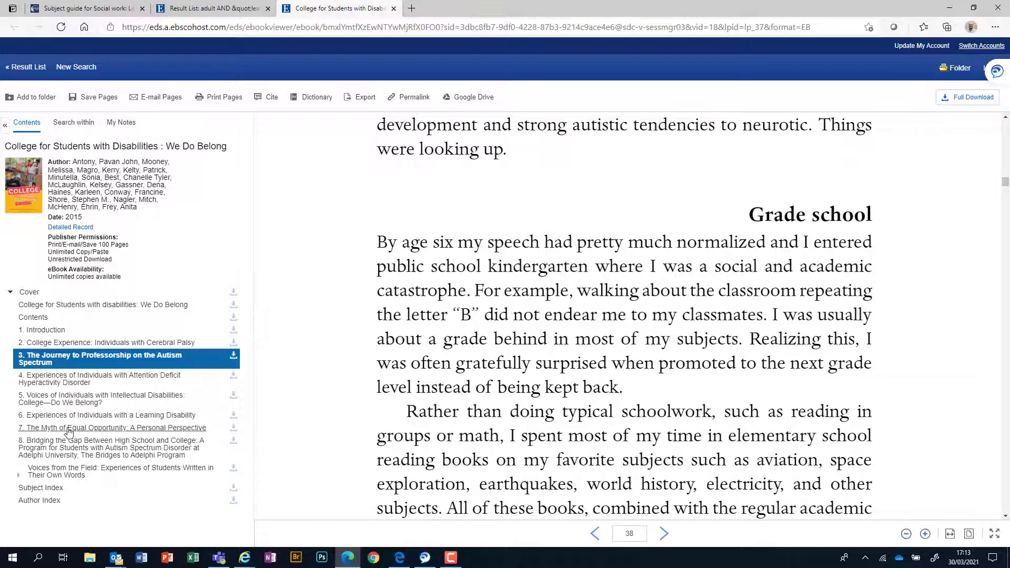
pyautogui.click(119, 429)
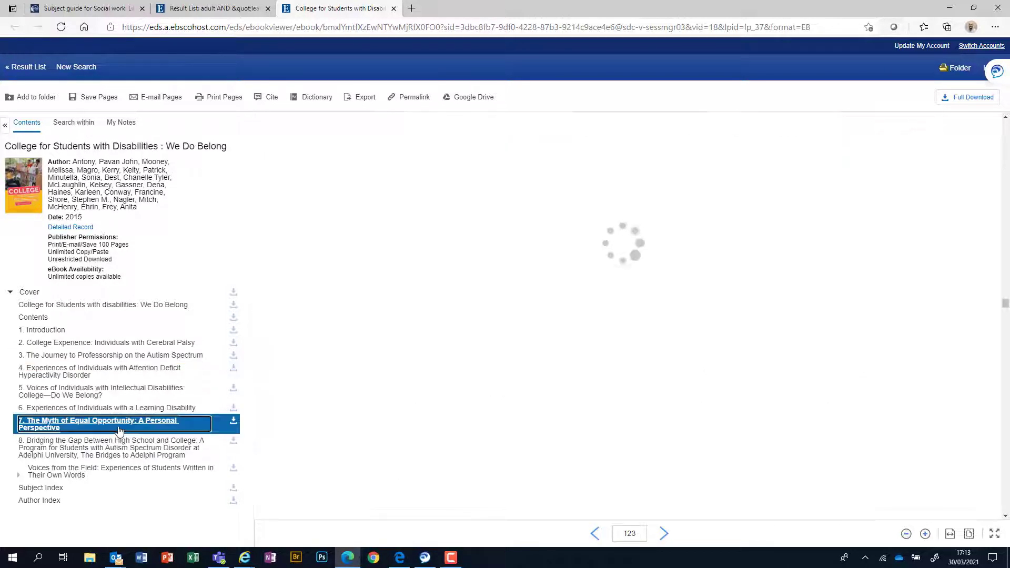
# Step: Bring up chapter 7's download options, choose Chapter, then dismiss the dialog without downloading
pyautogui.click(233, 424)
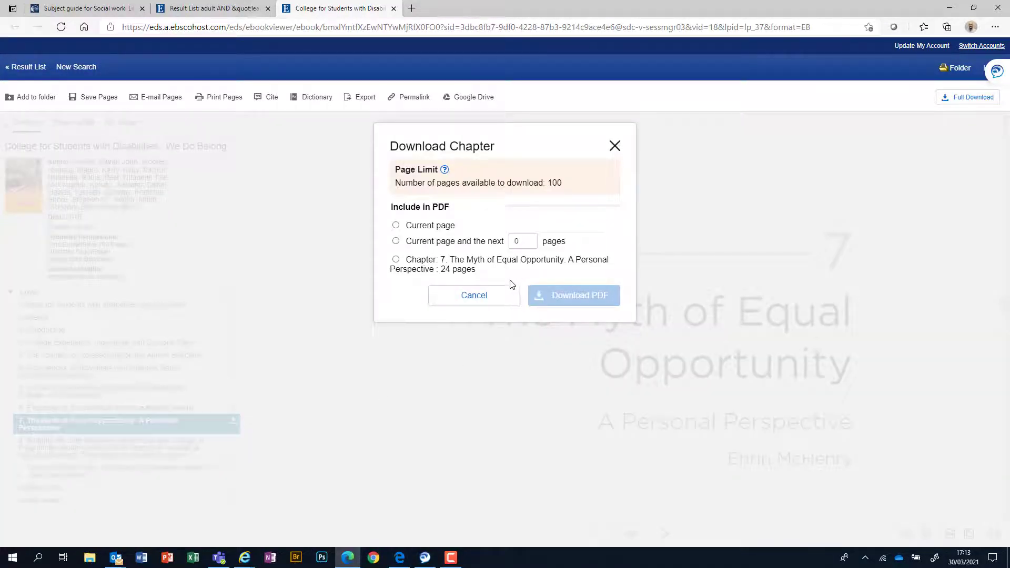
pyautogui.click(396, 260)
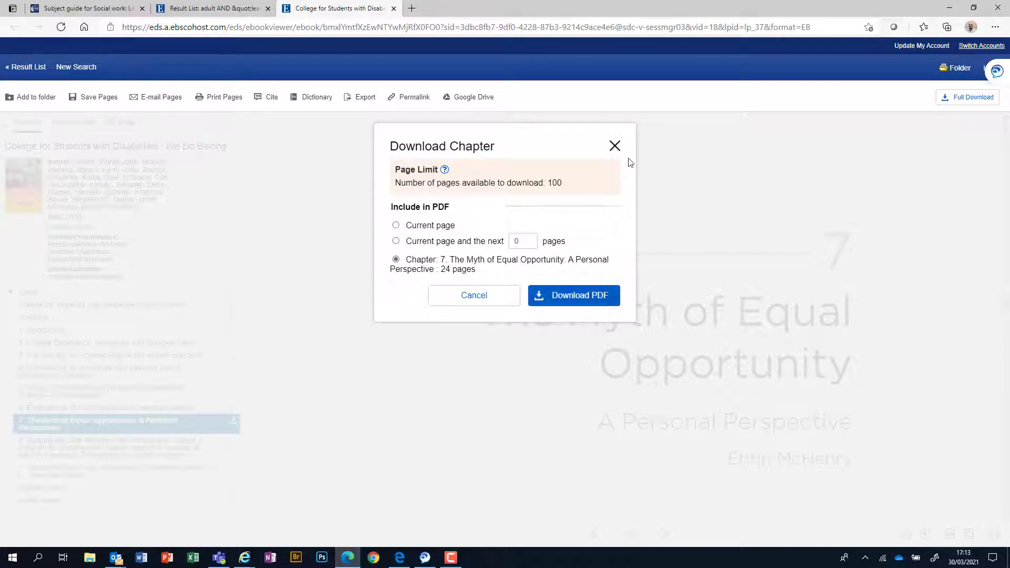
pyautogui.click(614, 145)
pyautogui.scroll(-10, 661, 370)
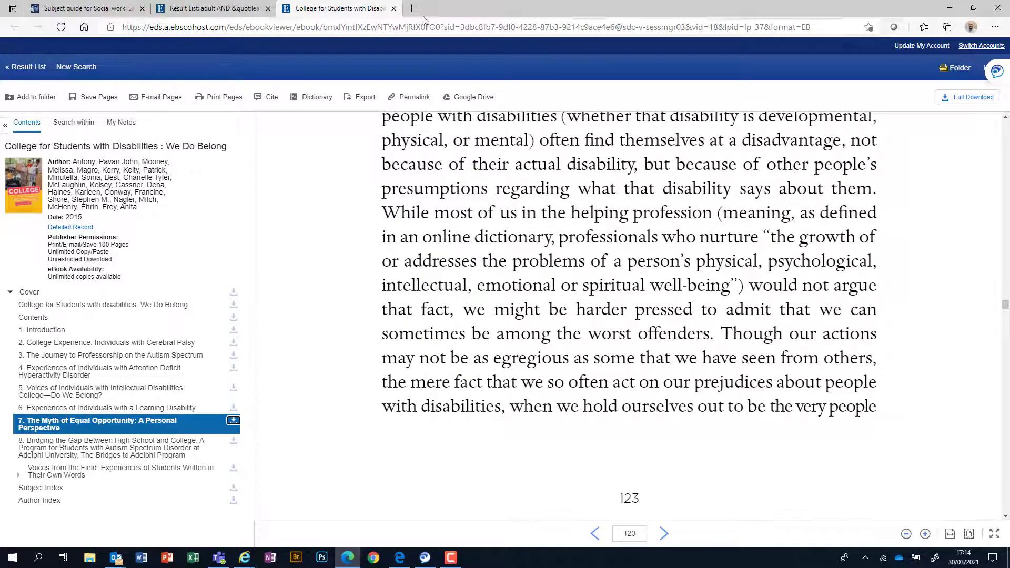
# Step: Close the ebook tab and scroll back up the results list
pyautogui.click(394, 8)
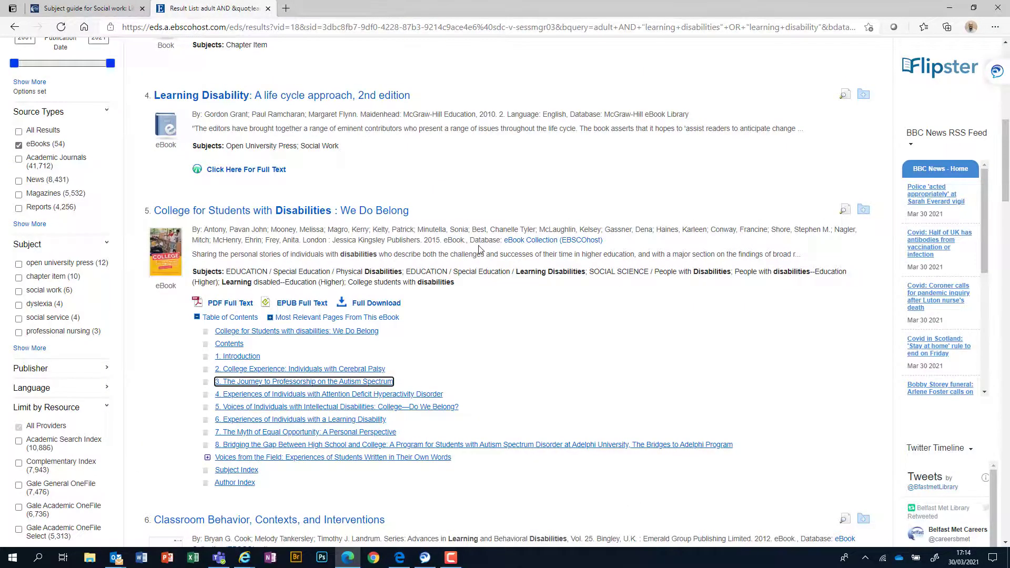
pyautogui.scroll(5, 472, 243)
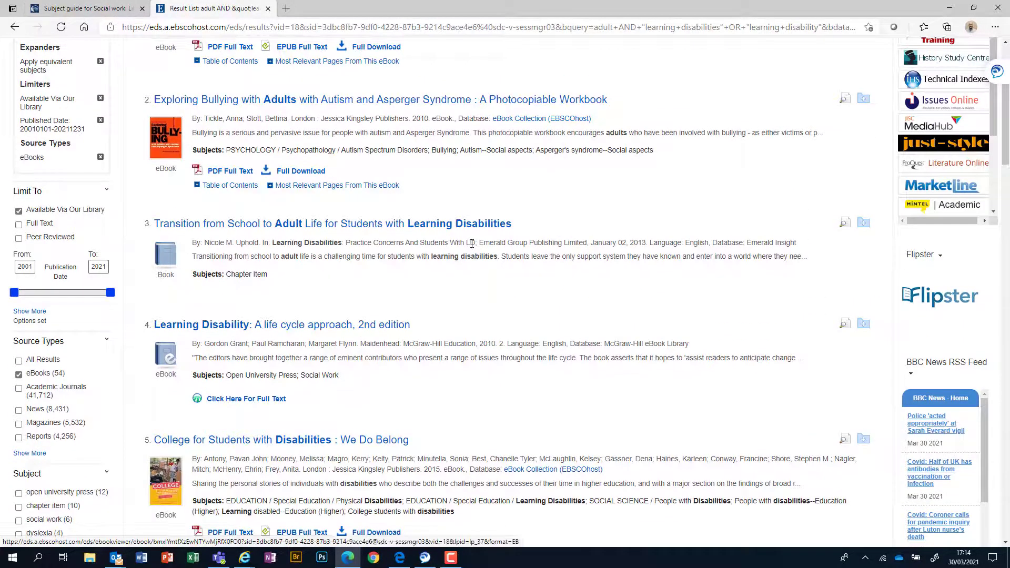
pyautogui.scroll(1, 472, 243)
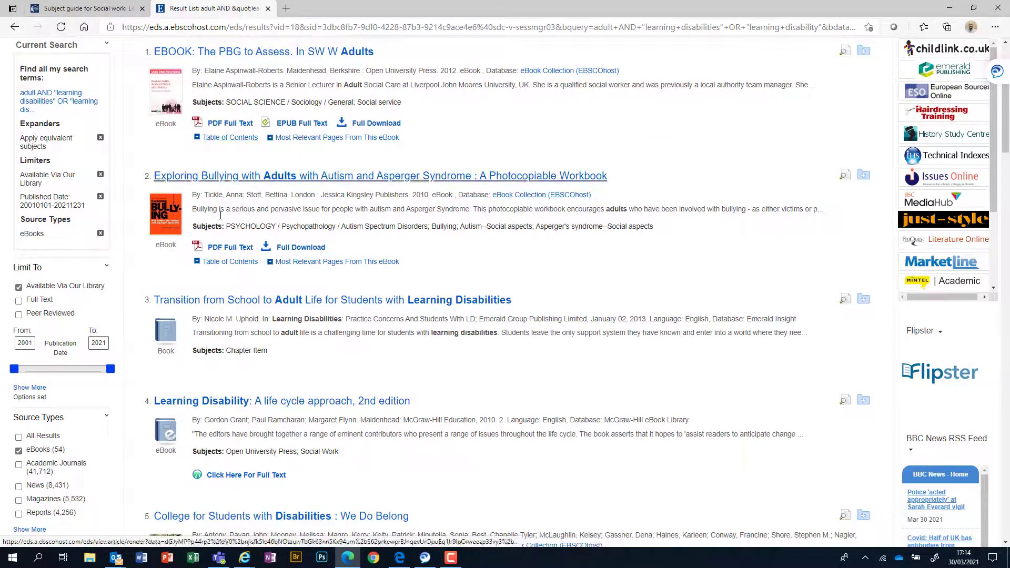
# Step: Expand Exploring Bullying's table of contents and open PART THREE in a new tab
pyautogui.click(197, 262)
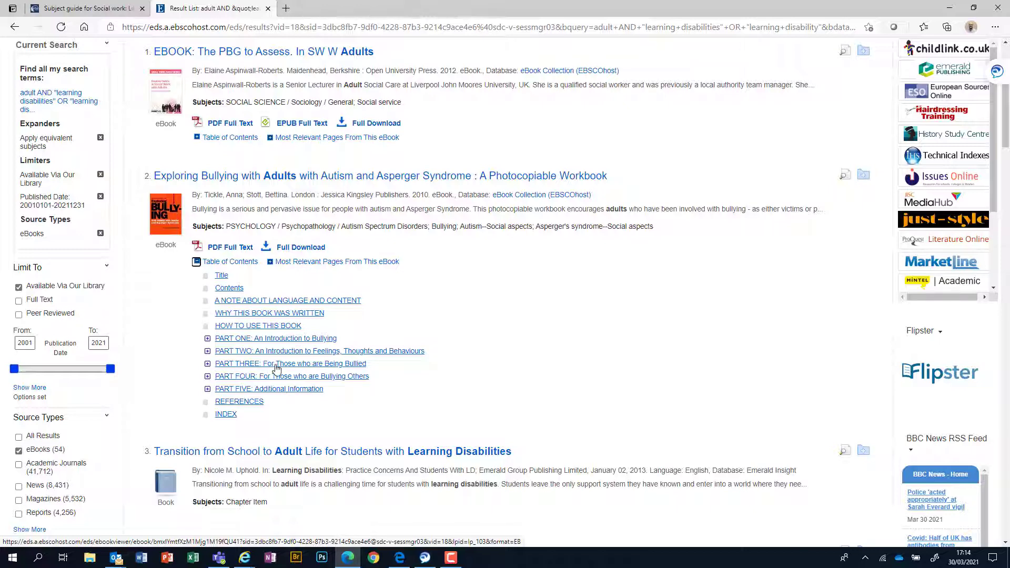
pyautogui.rightClick(280, 365)
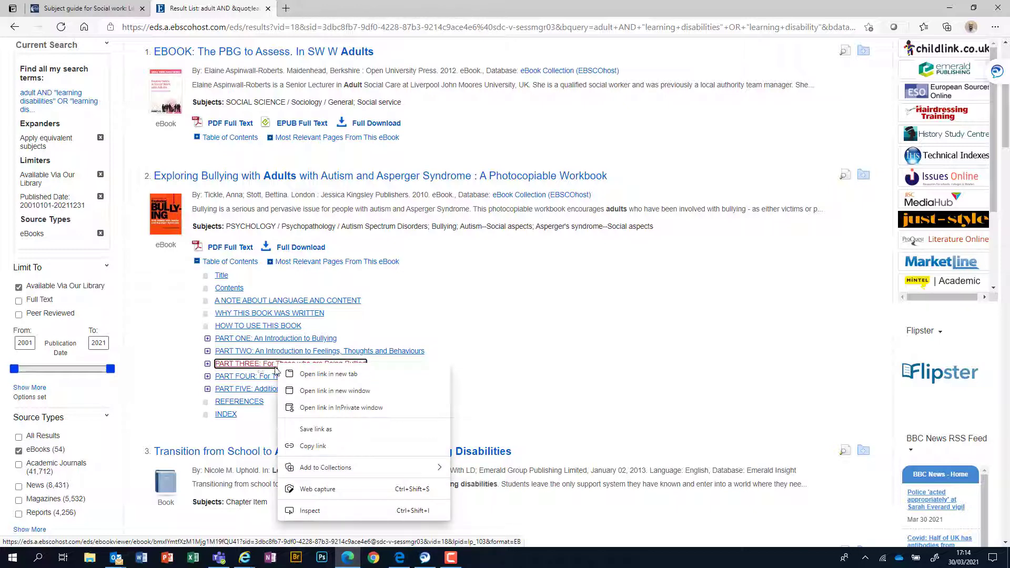
pyautogui.click(320, 375)
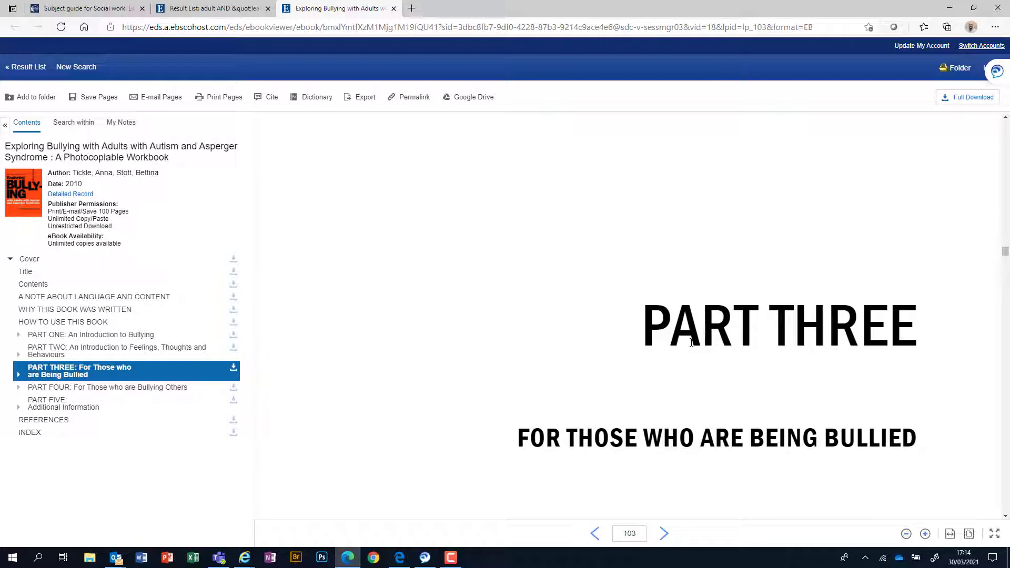
# Step: Glance at PART THREE, close its tab, and scroll through the 54 ebook results
pyautogui.scroll(-10, 691, 343)
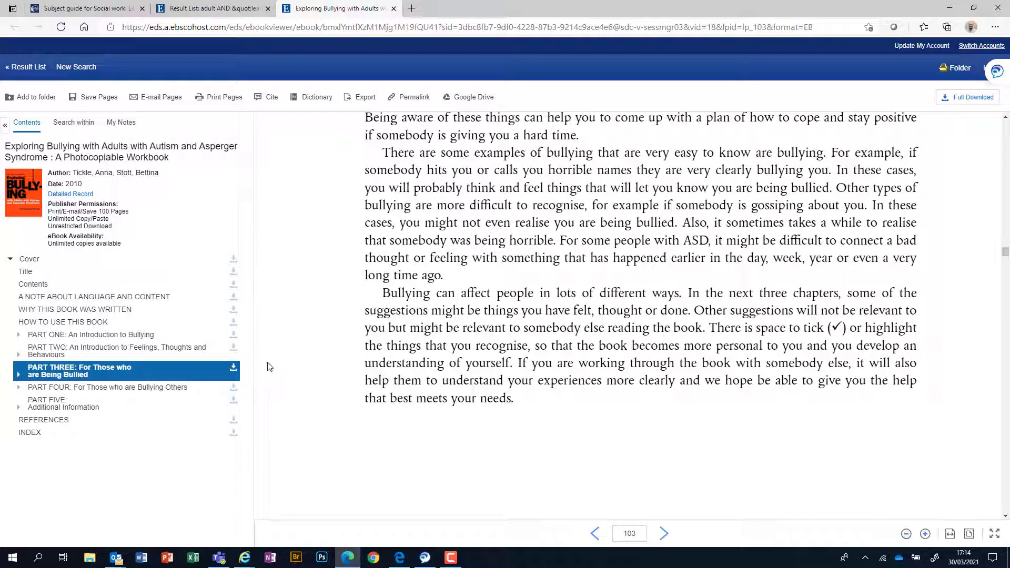
pyautogui.click(394, 8)
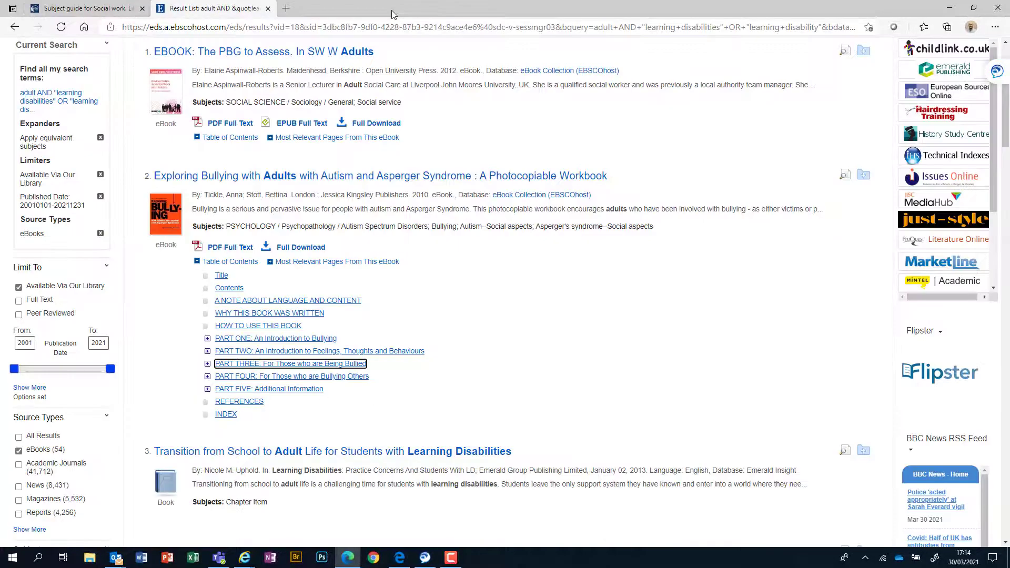
pyautogui.scroll(-9, 316, 303)
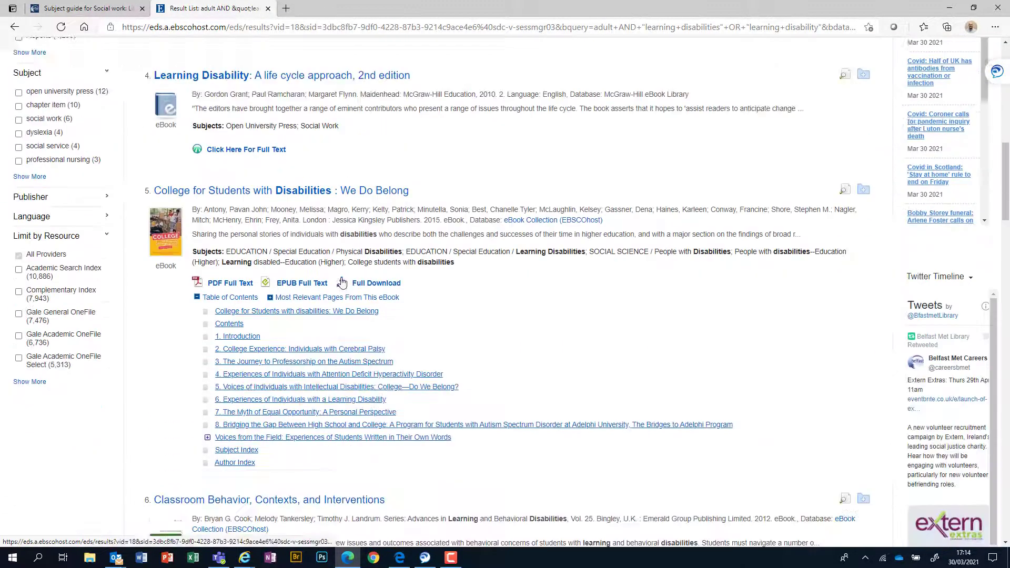
pyautogui.scroll(-10, 342, 284)
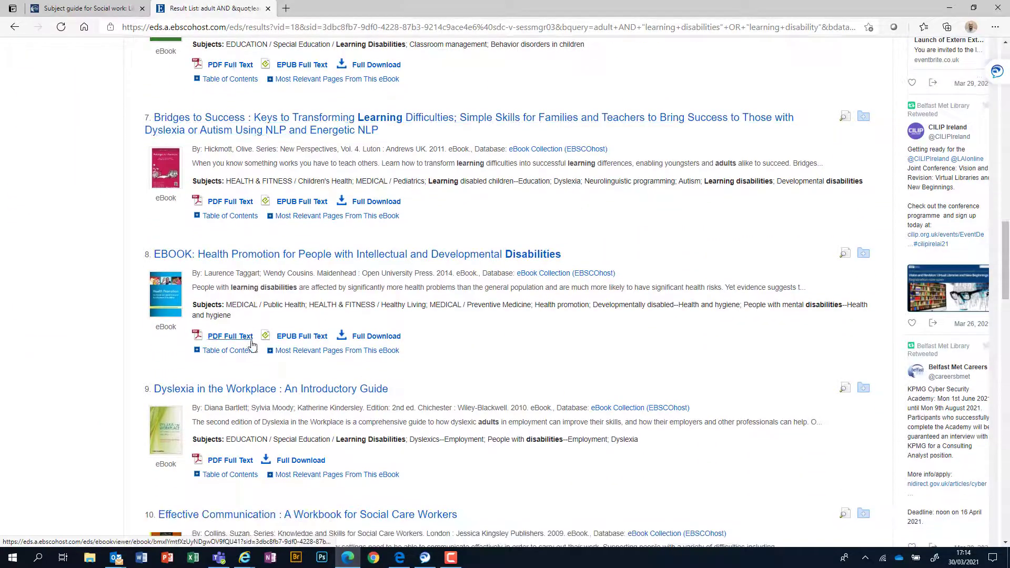
pyautogui.scroll(-3, 251, 345)
pyautogui.scroll(15, 337, 291)
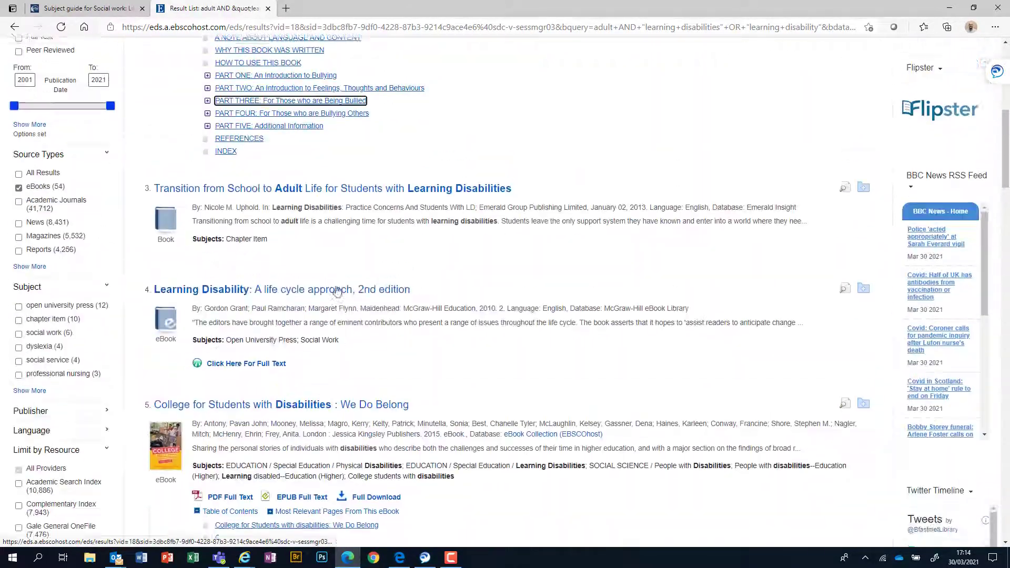
pyautogui.scroll(1, 338, 291)
pyautogui.scroll(3, 342, 257)
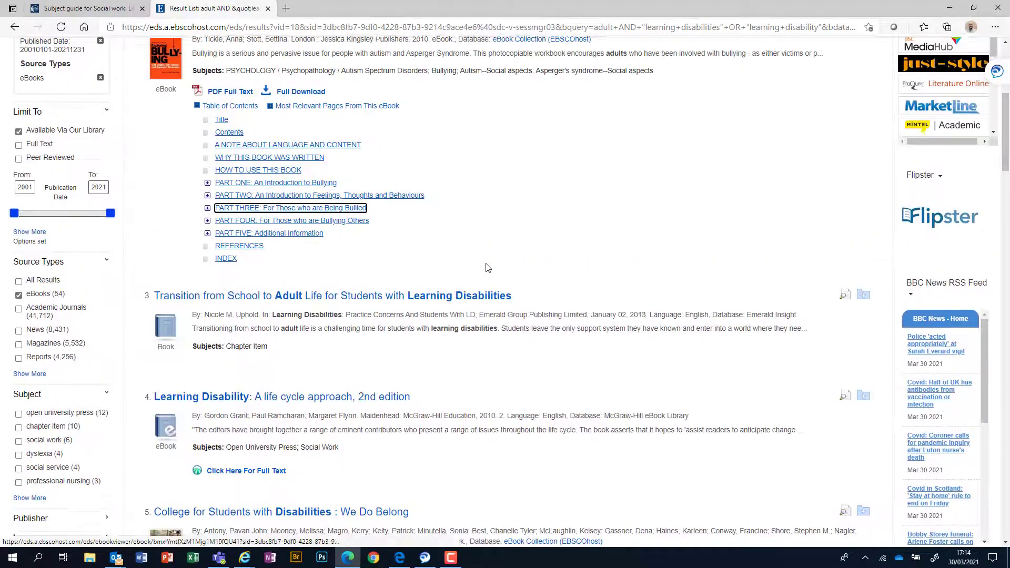
pyautogui.scroll(5, 396, 167)
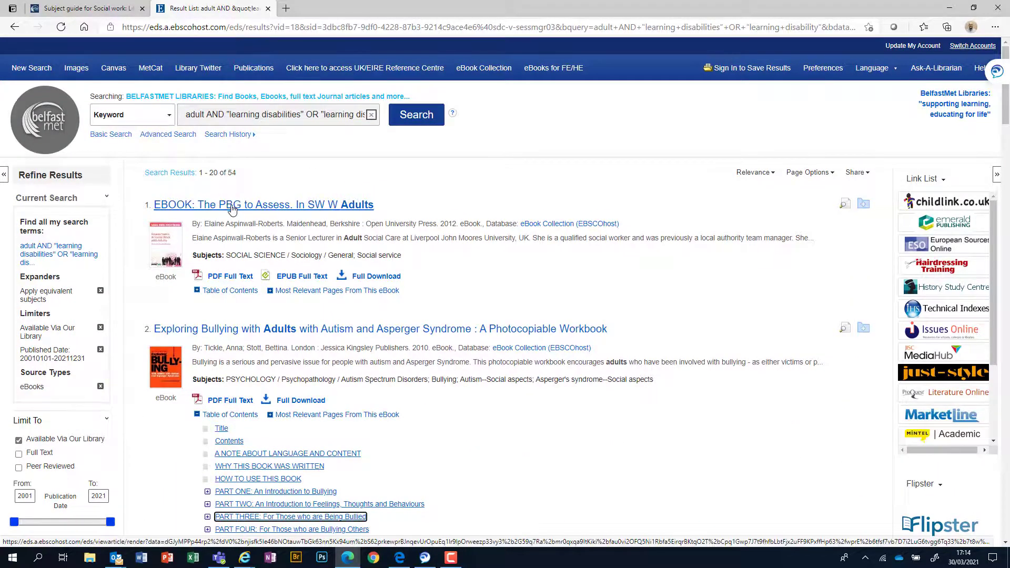
pyautogui.scroll(-4, 228, 203)
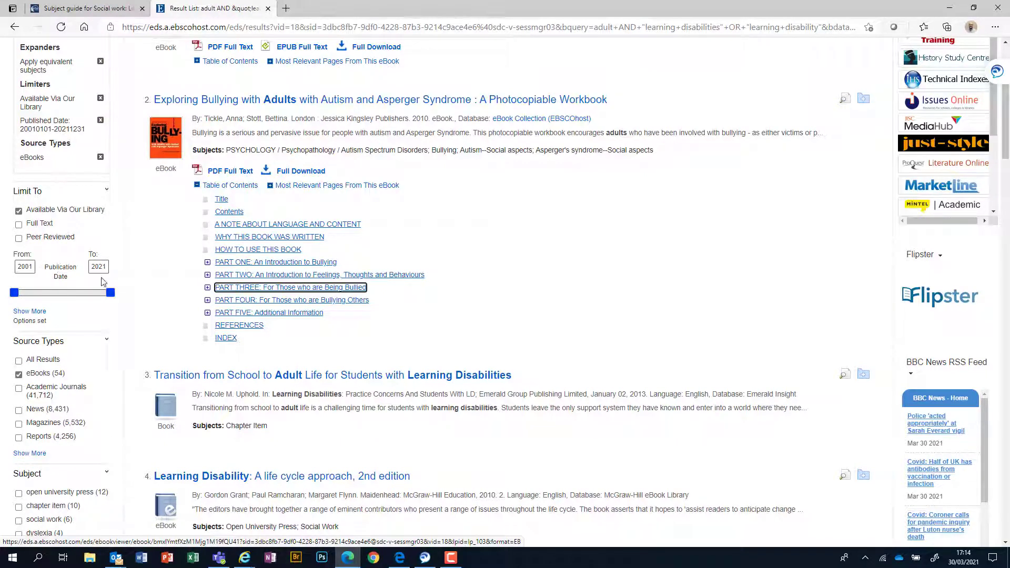
# Step: Switch the Source Types filter from eBooks to Academic Journals, giving 41,713 results
pyautogui.click(35, 453)
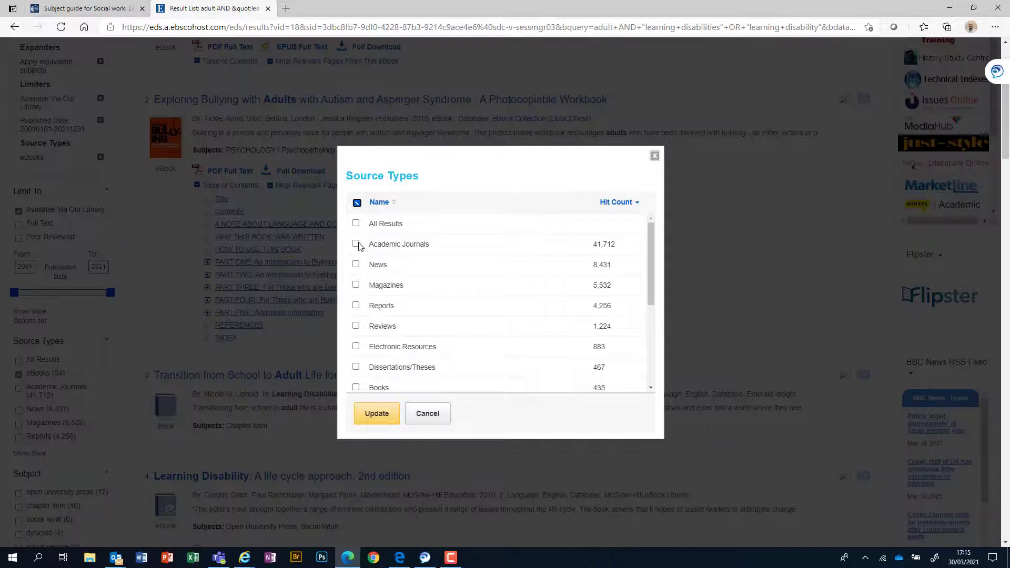
pyautogui.click(356, 245)
pyautogui.scroll(-2, 655, 252)
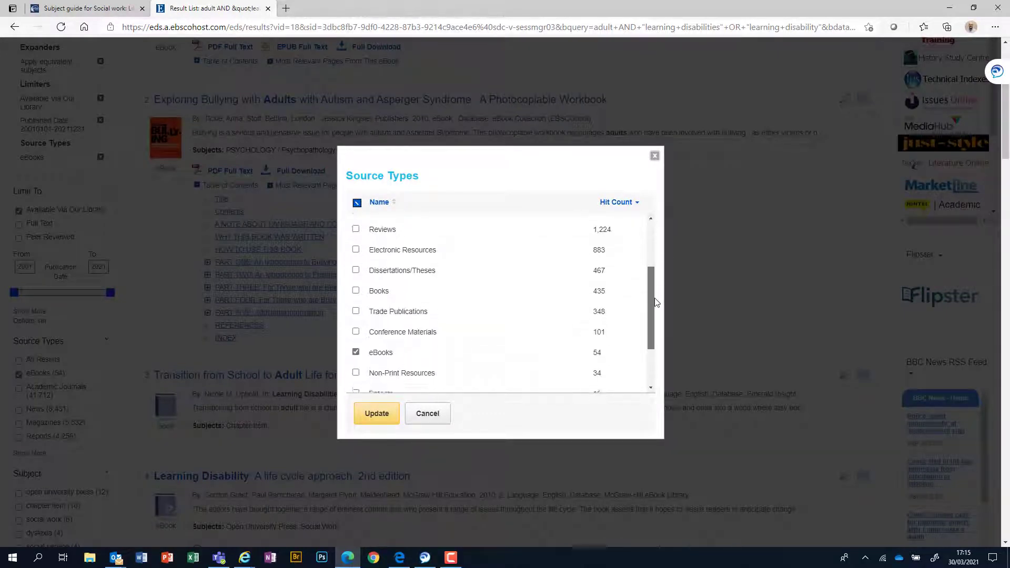
pyautogui.click(356, 349)
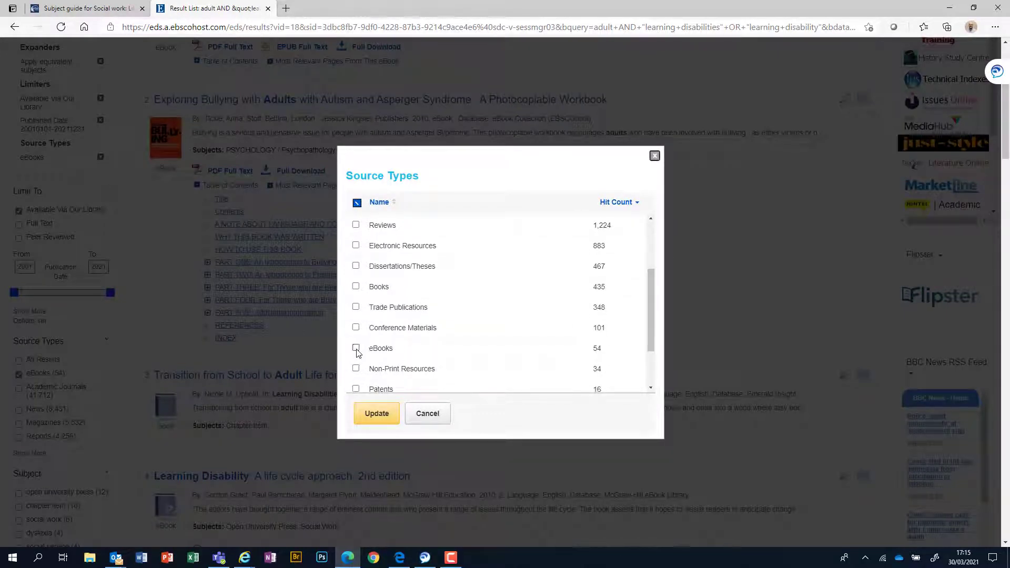
pyautogui.click(378, 415)
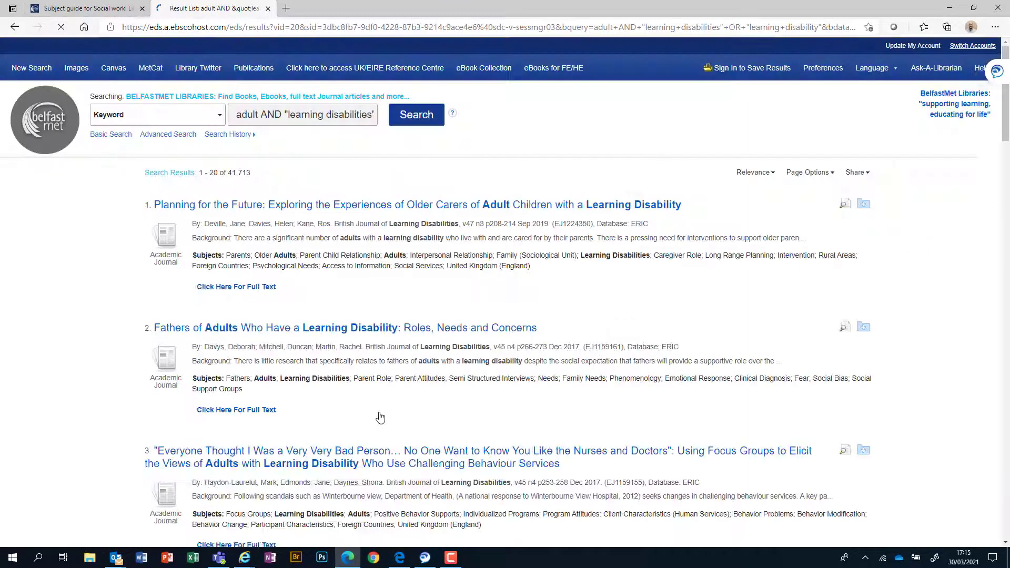
pyautogui.scroll(-5, 380, 418)
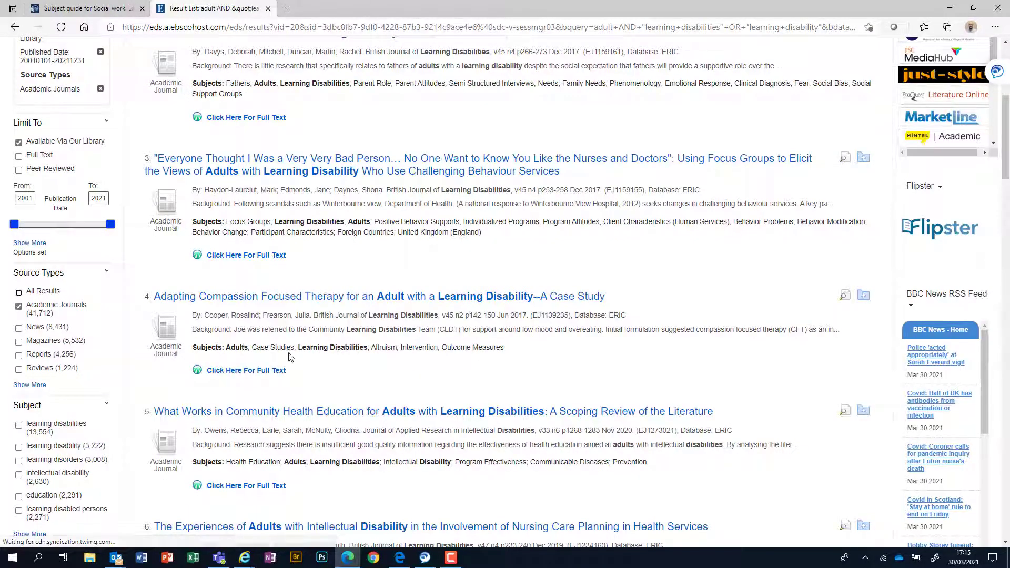
pyautogui.scroll(3, 471, 292)
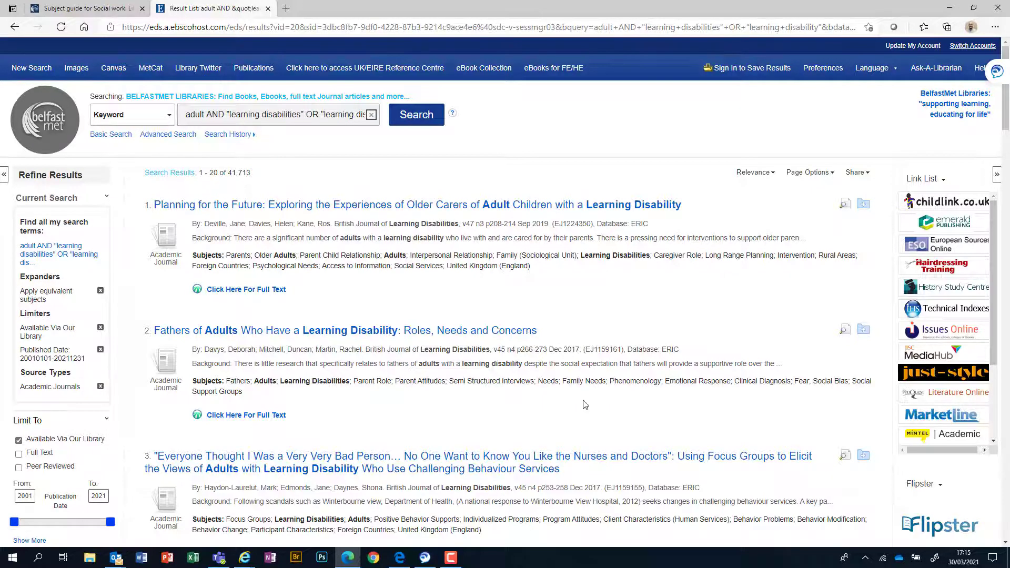
pyautogui.scroll(-6, 584, 404)
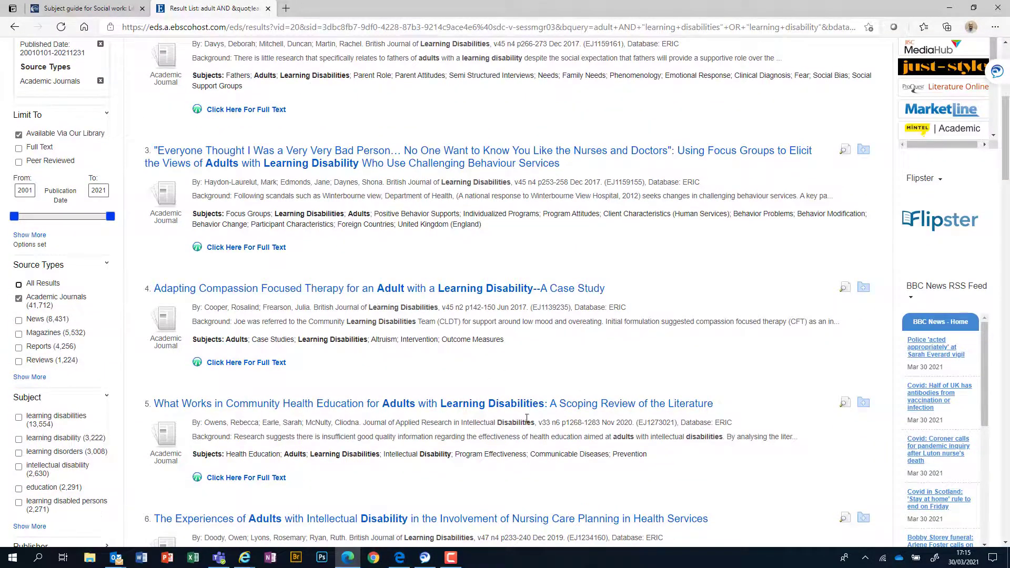
pyautogui.scroll(-7, 527, 419)
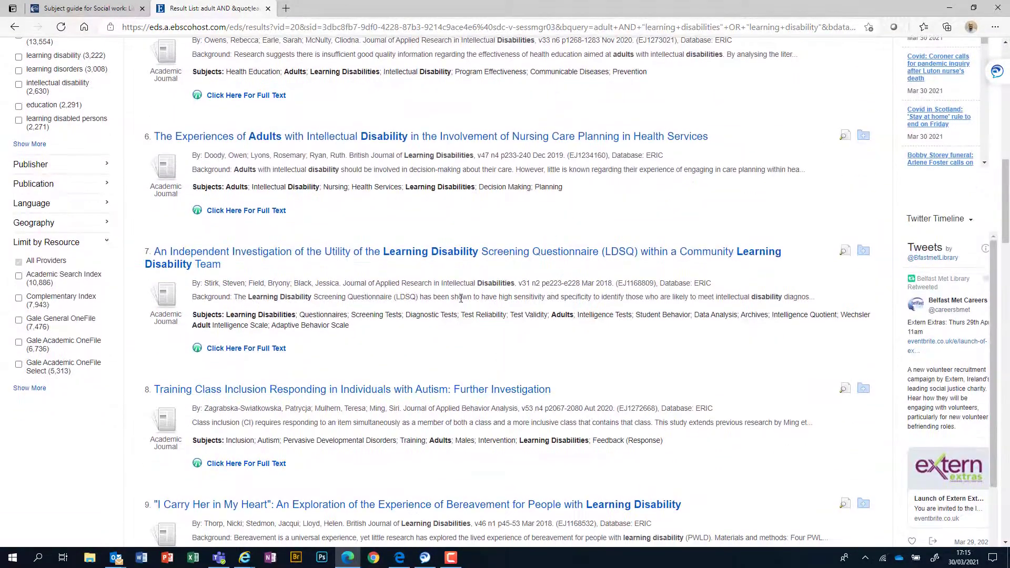
pyautogui.scroll(-4, 519, 356)
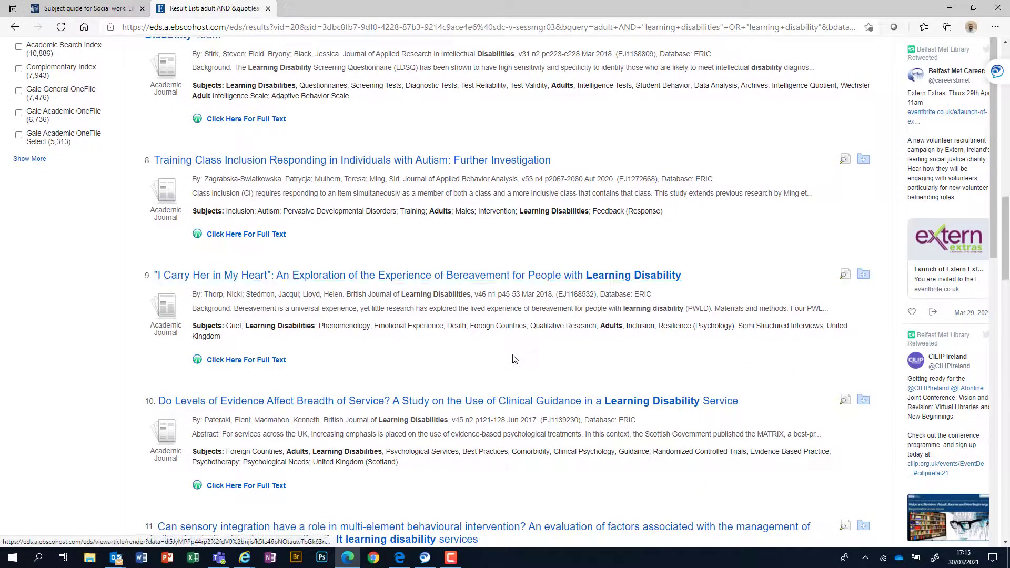
pyautogui.scroll(4, 515, 360)
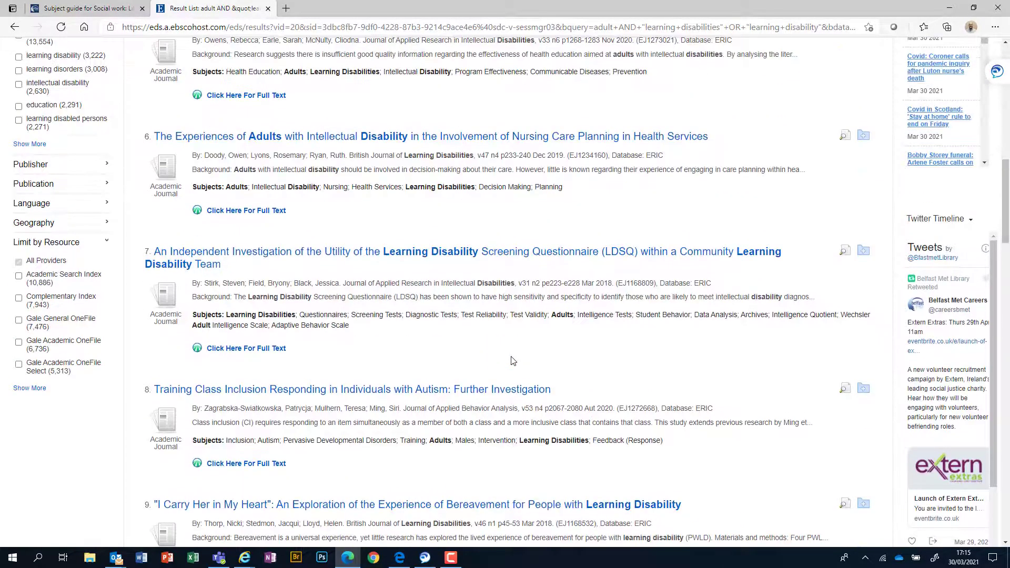
pyautogui.scroll(3, 514, 361)
pyautogui.scroll(1, 513, 362)
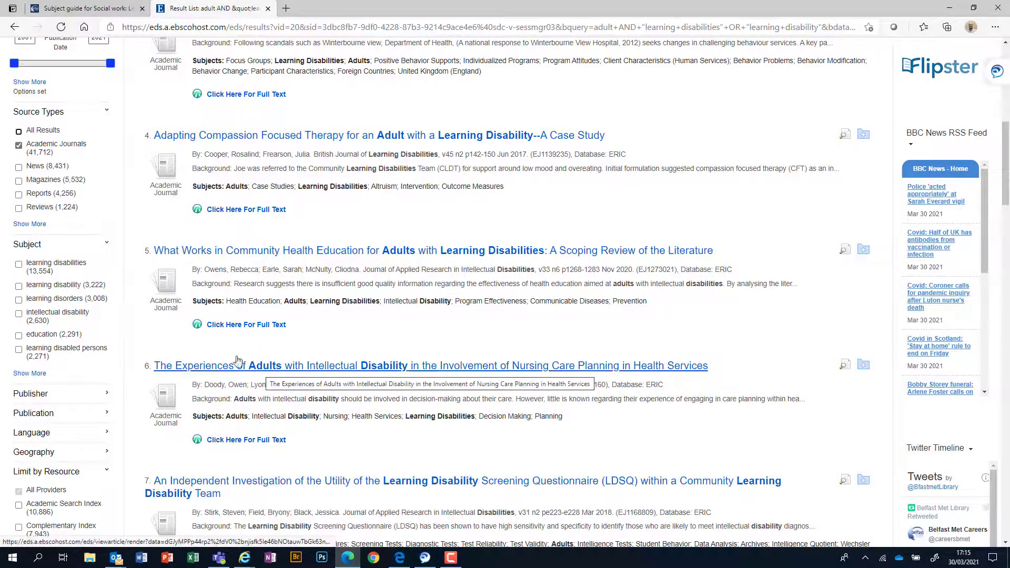
pyautogui.scroll(6, 331, 316)
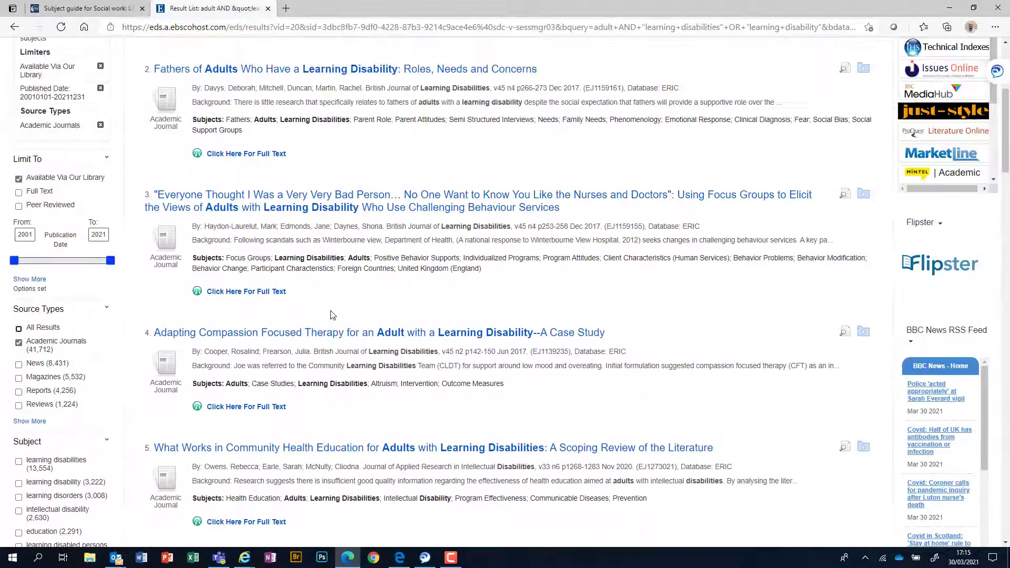
pyautogui.scroll(-2, 265, 427)
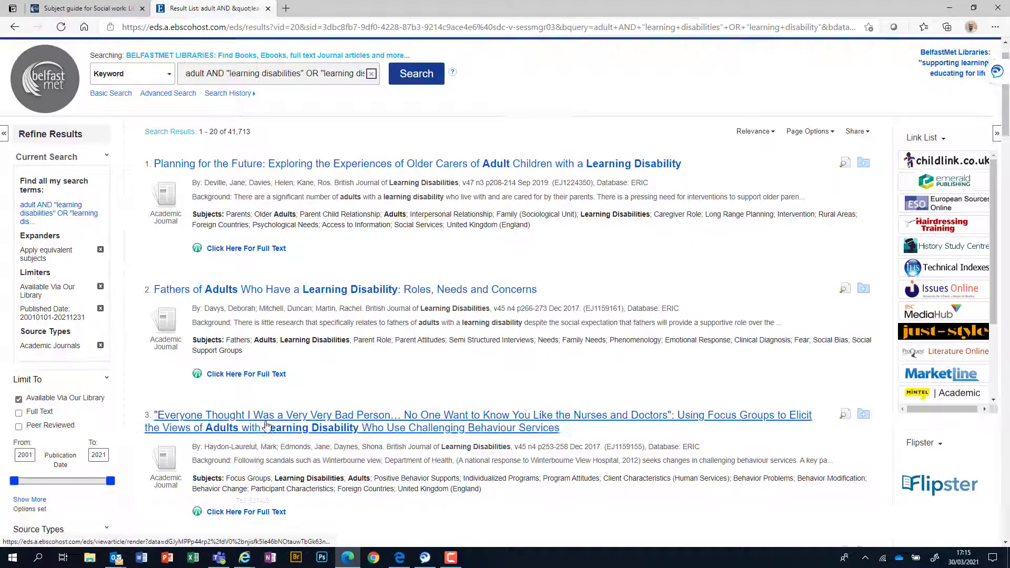
pyautogui.scroll(-1, 265, 427)
pyautogui.scroll(-2, 103, 464)
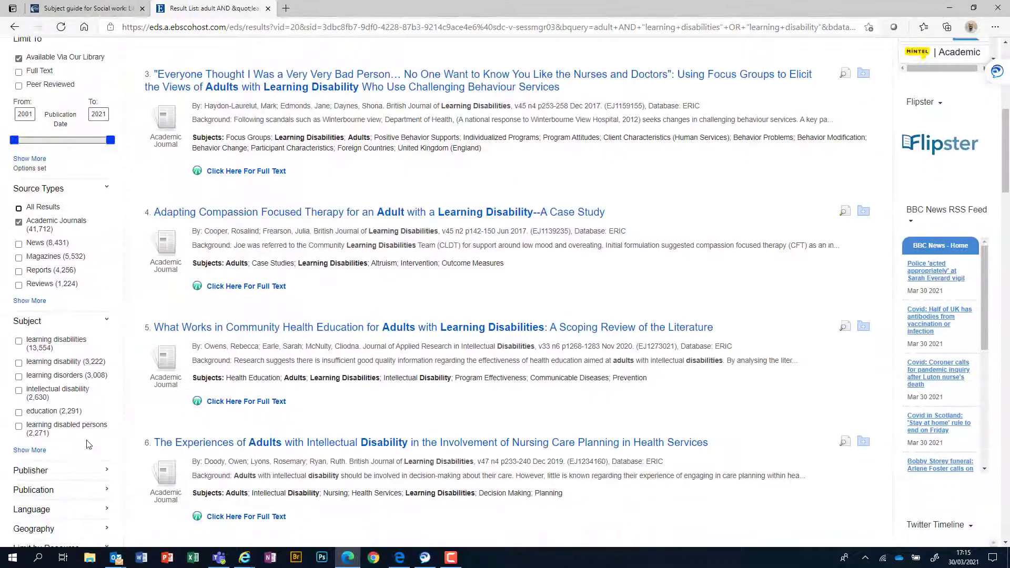
# Step: Add the subjects children and child alongside autism, narrowing the results to 2,989
pyautogui.click(25, 452)
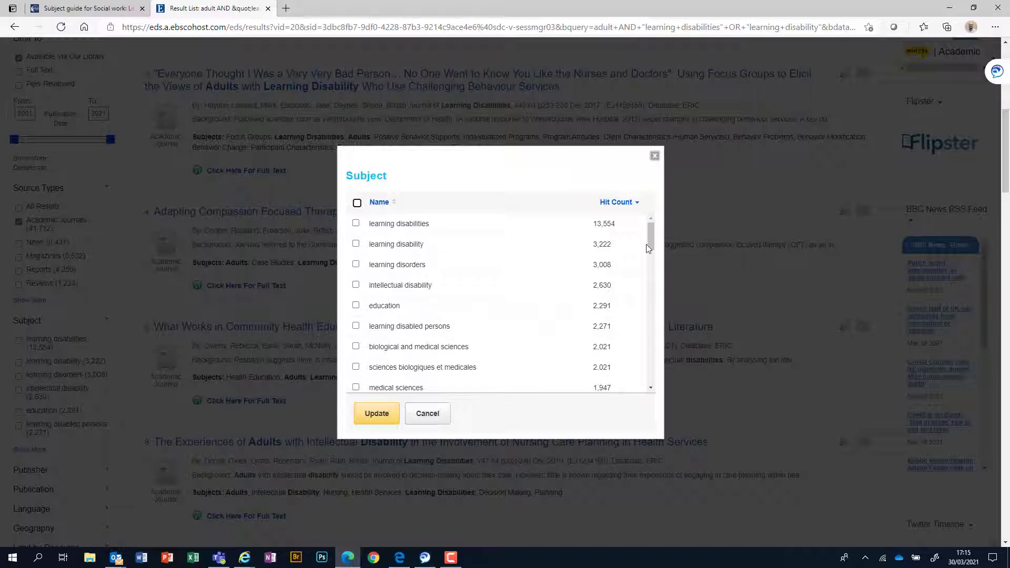
pyautogui.moveTo(652, 248); pyautogui.dragTo(655, 325)
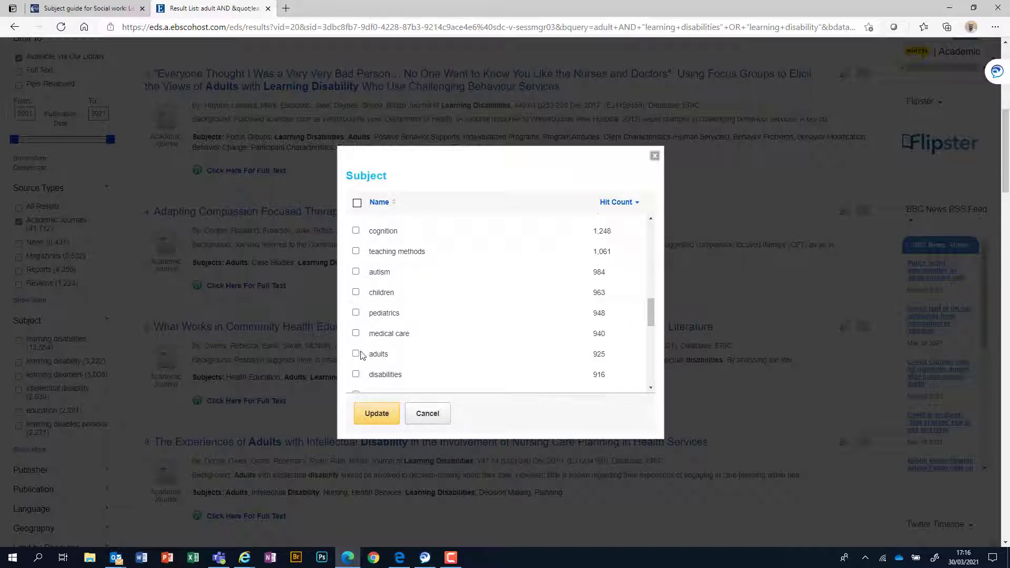
pyautogui.click(356, 293)
pyautogui.scroll(-5, 652, 343)
pyautogui.scroll(-3, 652, 346)
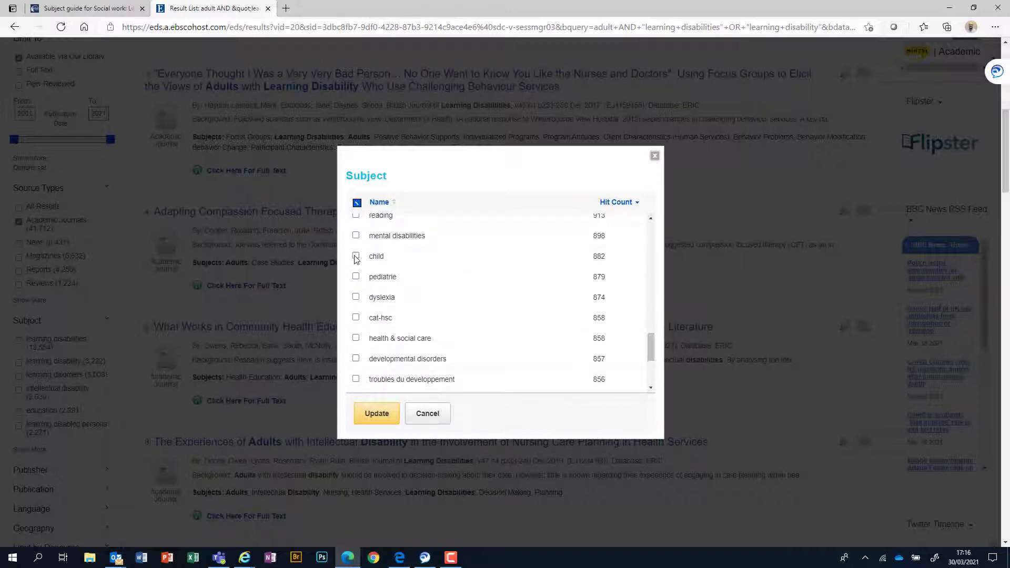
pyautogui.click(355, 257)
pyautogui.moveTo(648, 346); pyautogui.dragTo(652, 237)
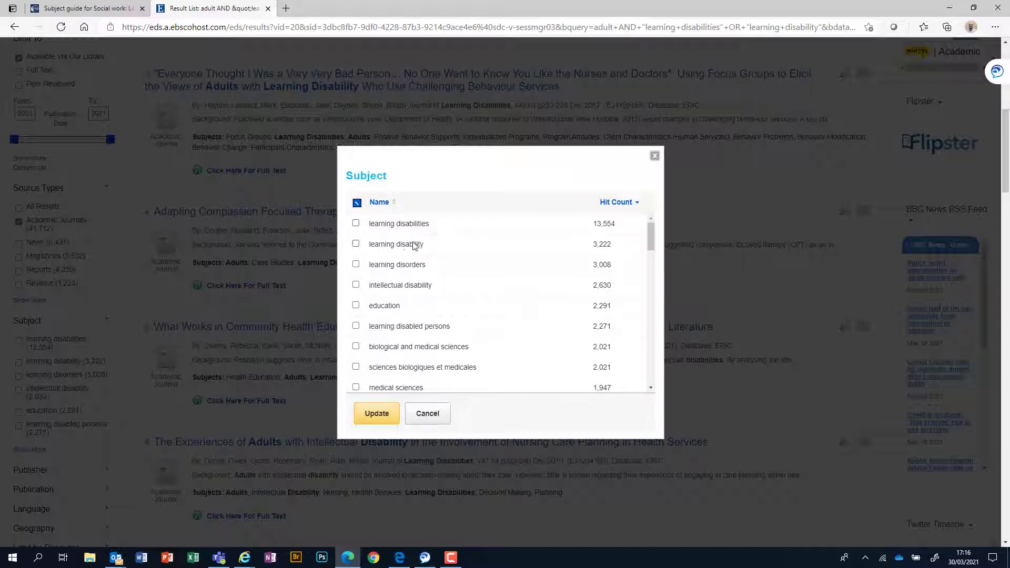
pyautogui.click(383, 421)
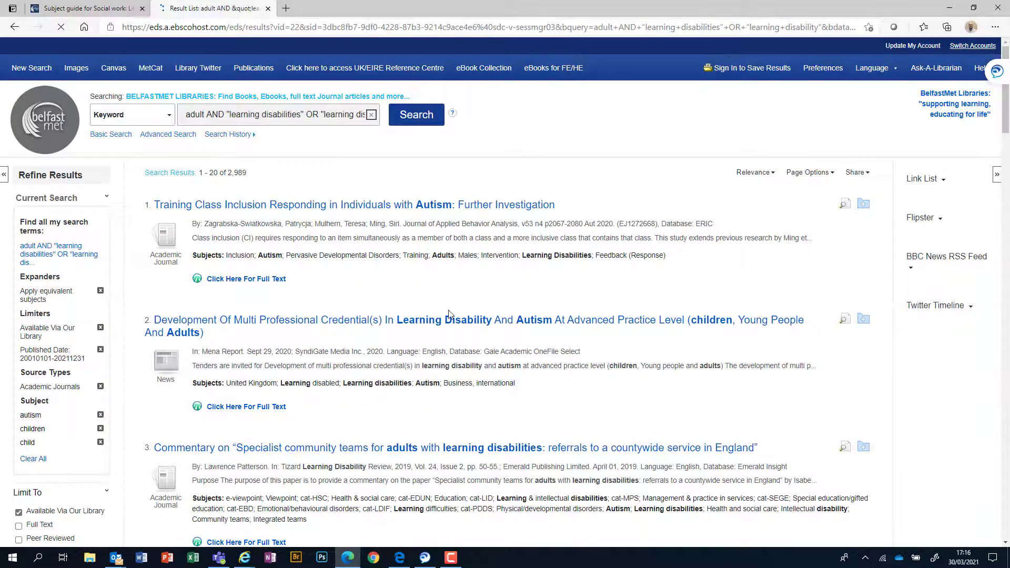
# Step: Scroll the filtered results and highlight result 5's journal title, Journal of intellectual disabilities
pyautogui.scroll(6, 446, 324)
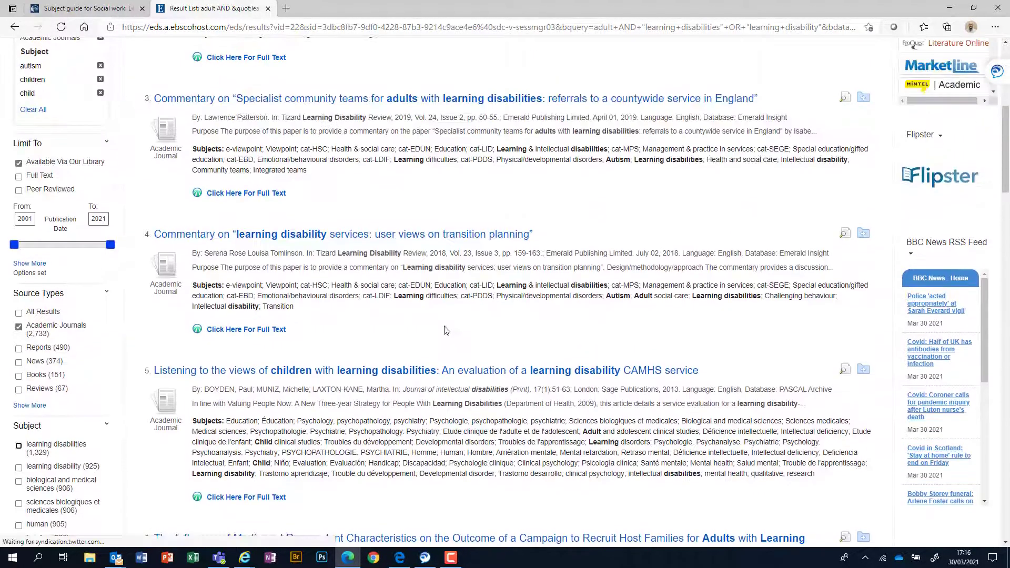
pyautogui.scroll(2, 444, 331)
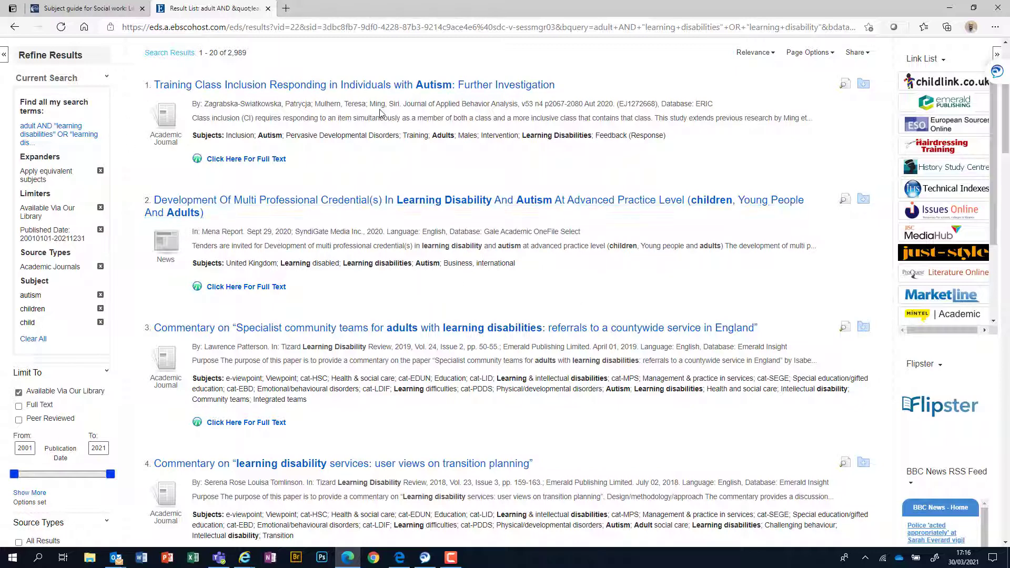
pyautogui.scroll(-1, 446, 208)
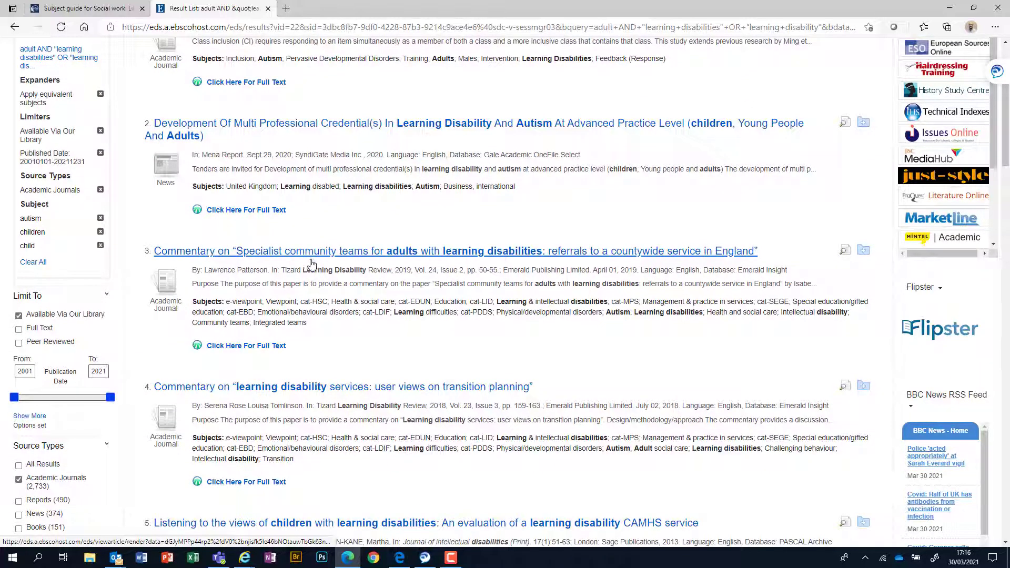
pyautogui.scroll(-1, 157, 362)
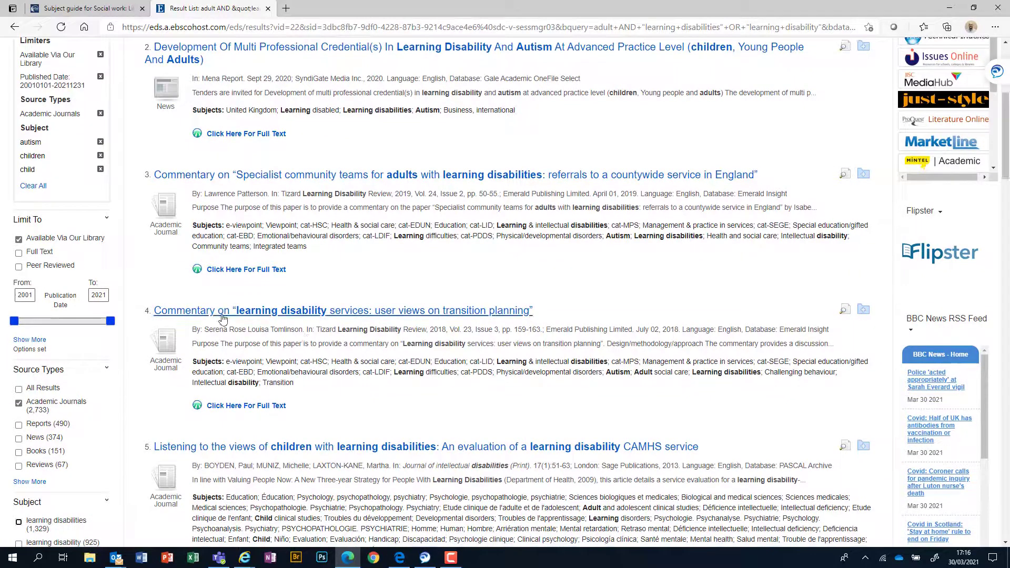
pyautogui.scroll(-1, 472, 425)
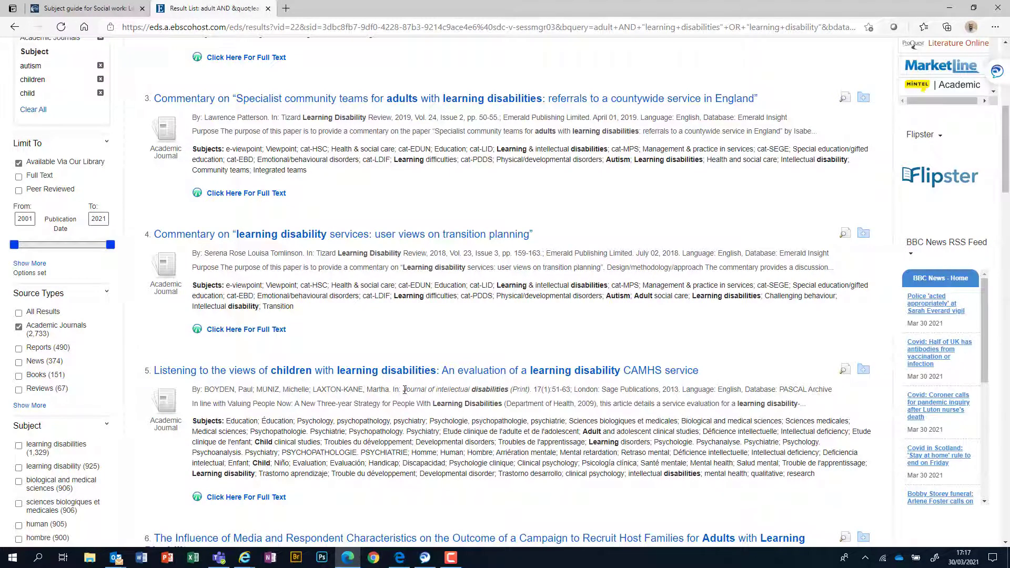
pyautogui.moveTo(405, 390); pyautogui.dragTo(508, 392)
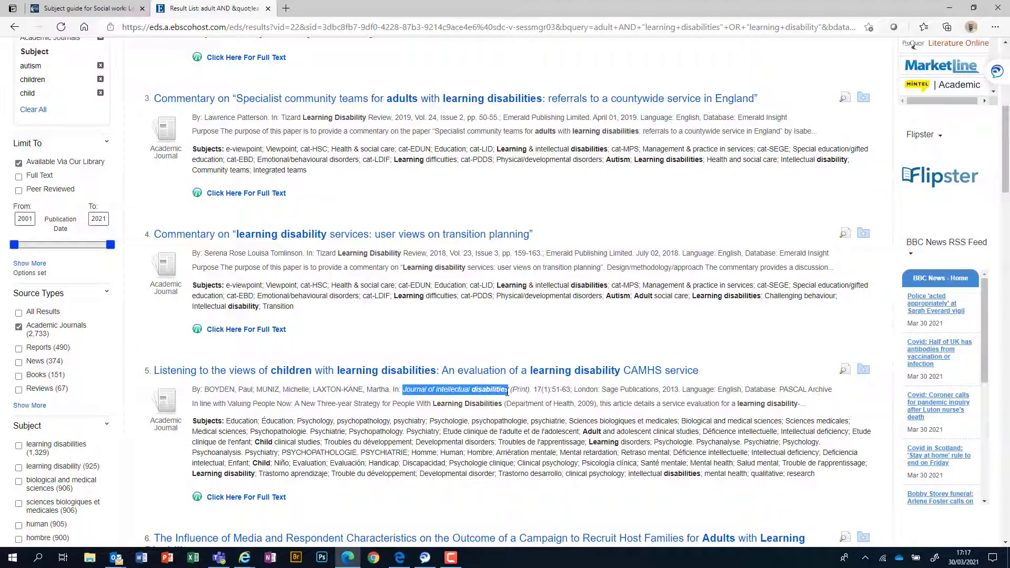
pyautogui.scroll(-2, 368, 361)
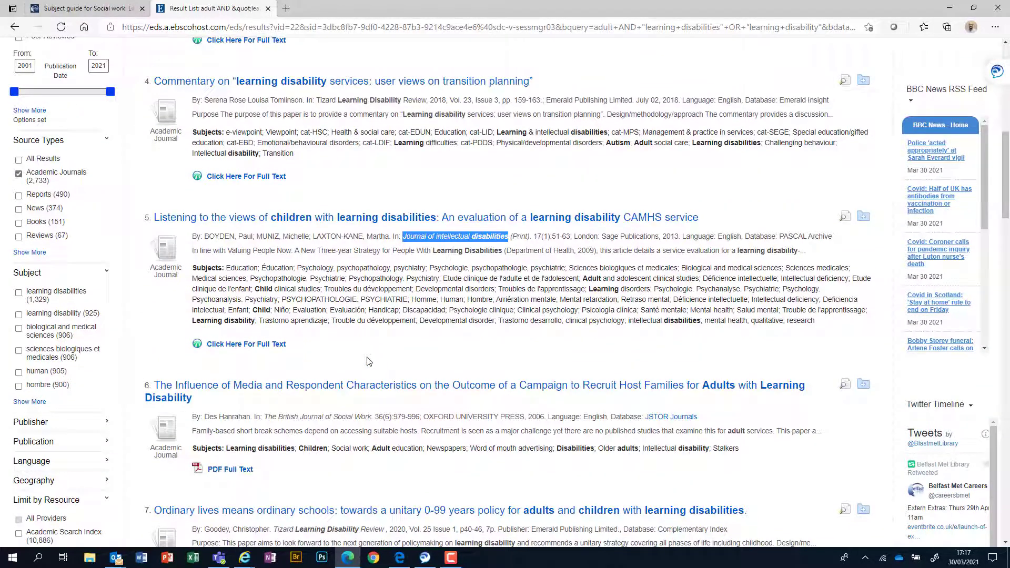
pyautogui.scroll(-1, 367, 361)
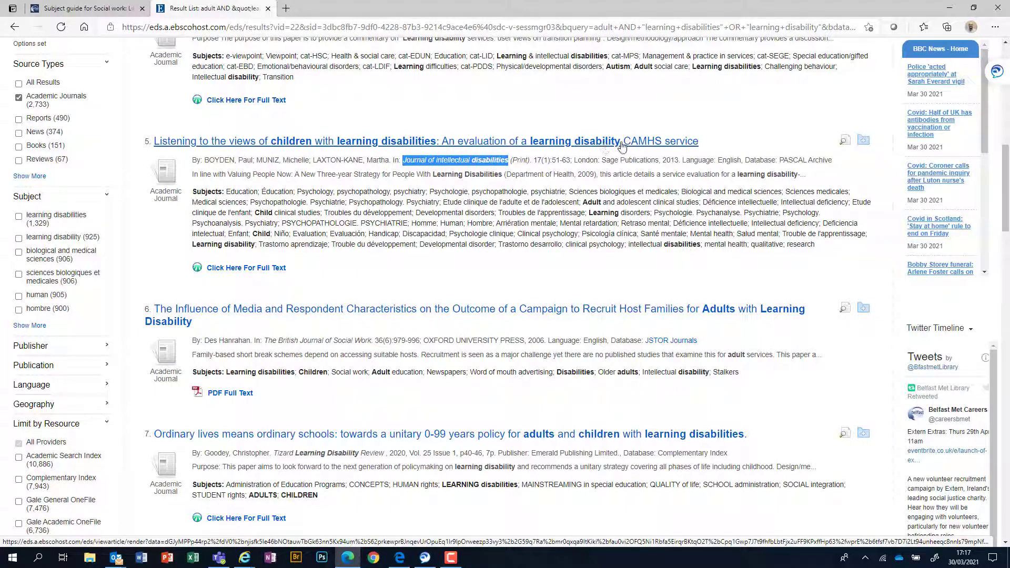
# Step: Open result 5's full text in a new tab and load its SAGE Journals page separately
pyautogui.rightClick(248, 270)
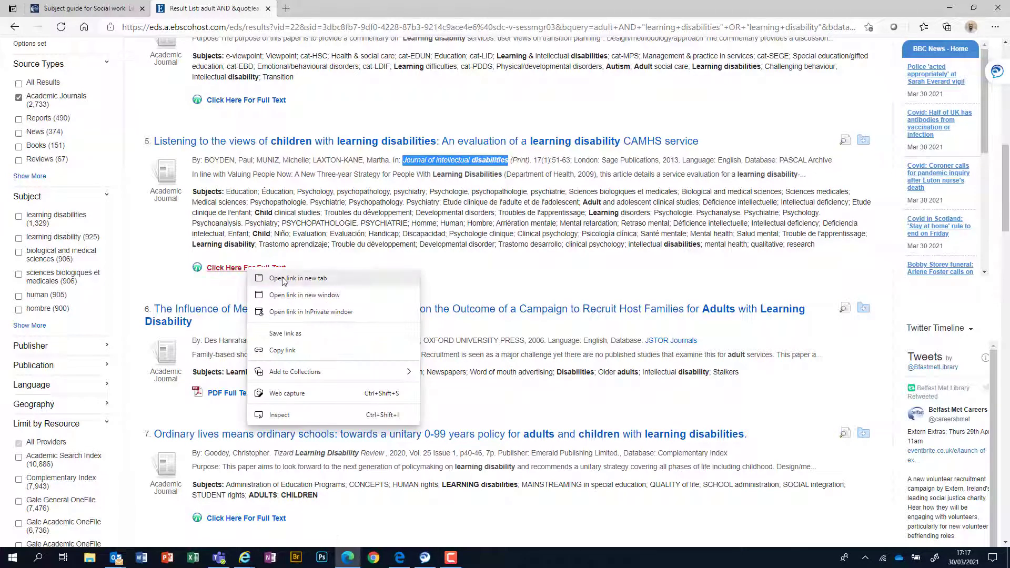
pyautogui.click(282, 279)
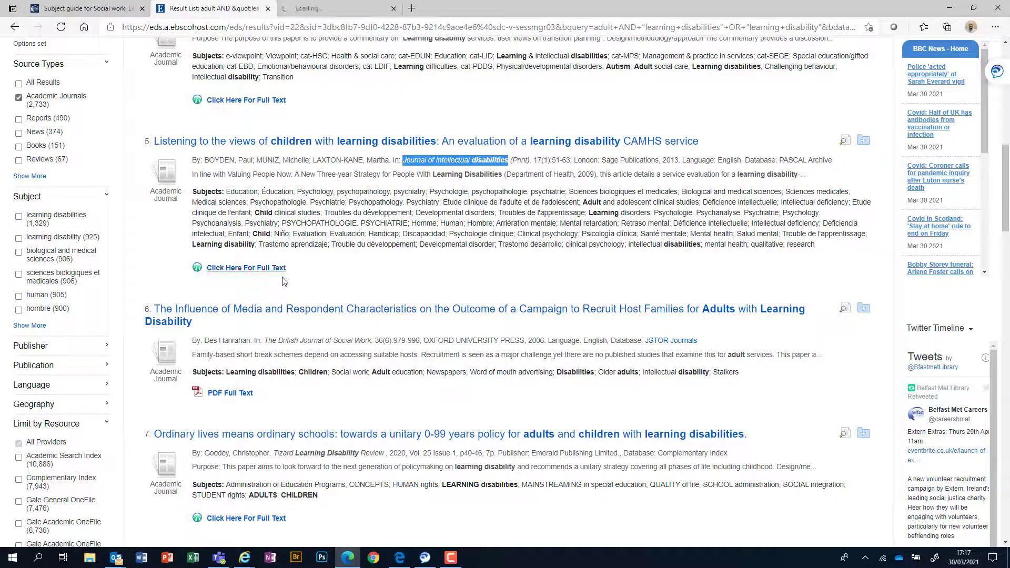
pyautogui.click(339, 13)
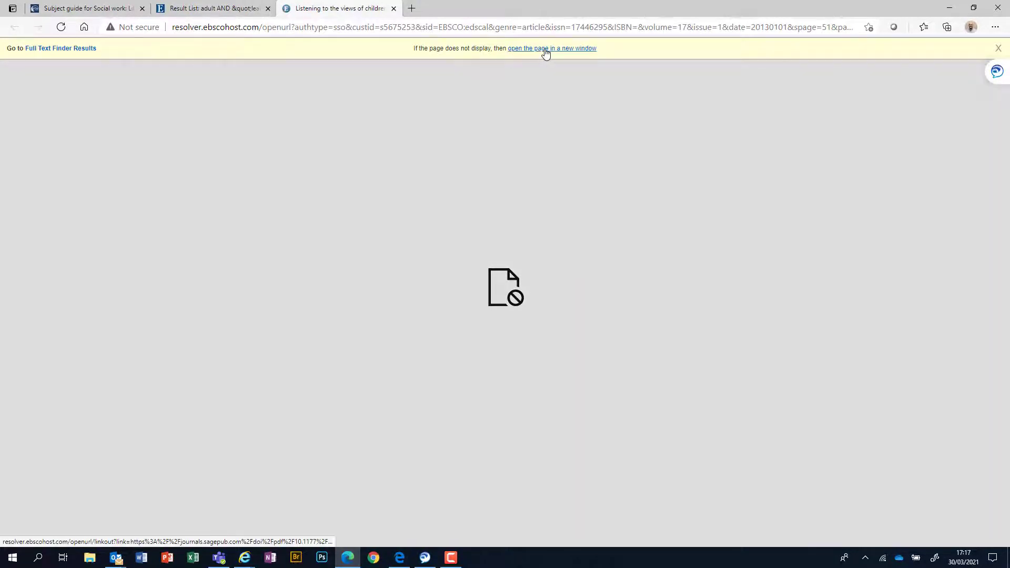
pyautogui.click(547, 48)
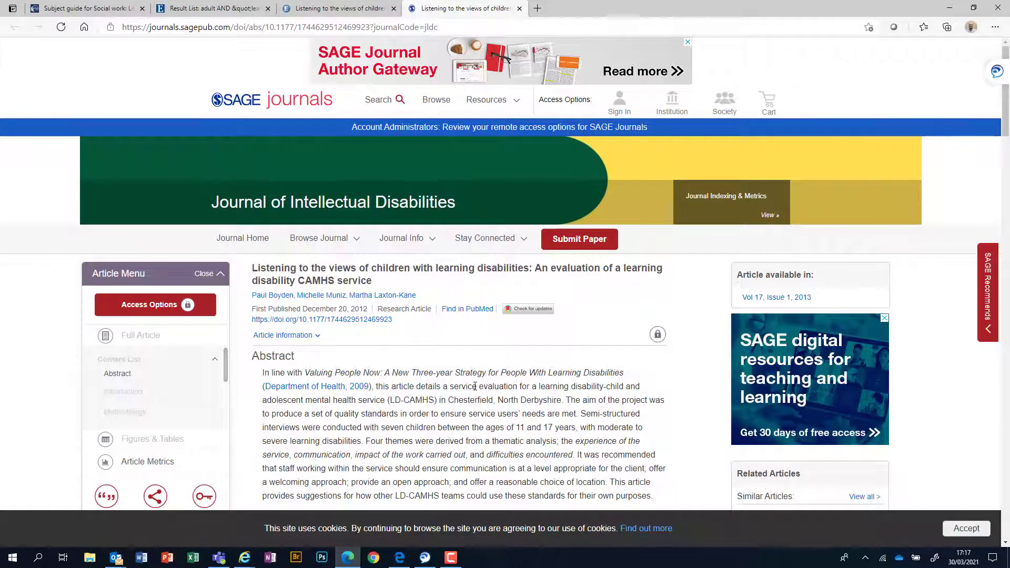
# Step: Scroll the SAGE article page down to its Access Options panel with institutional login
pyautogui.scroll(-1, 473, 387)
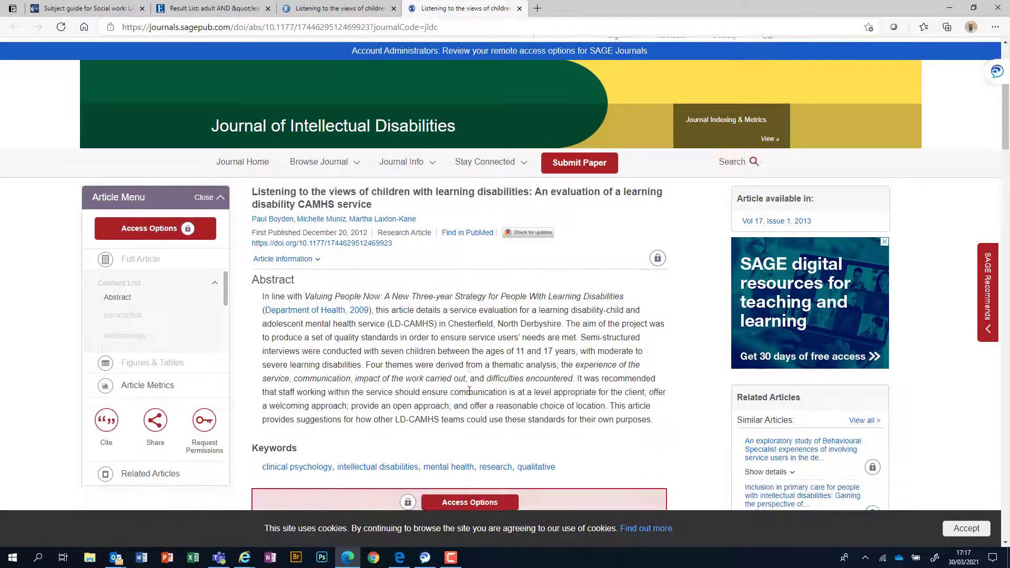
pyautogui.click(451, 557)
pyautogui.click(531, 347)
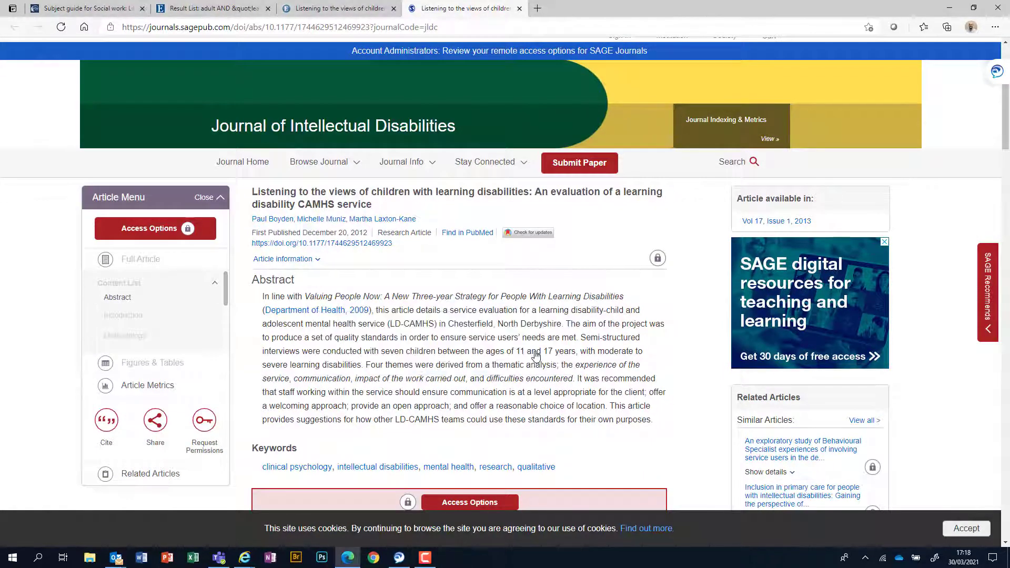
pyautogui.scroll(-2, 653, 379)
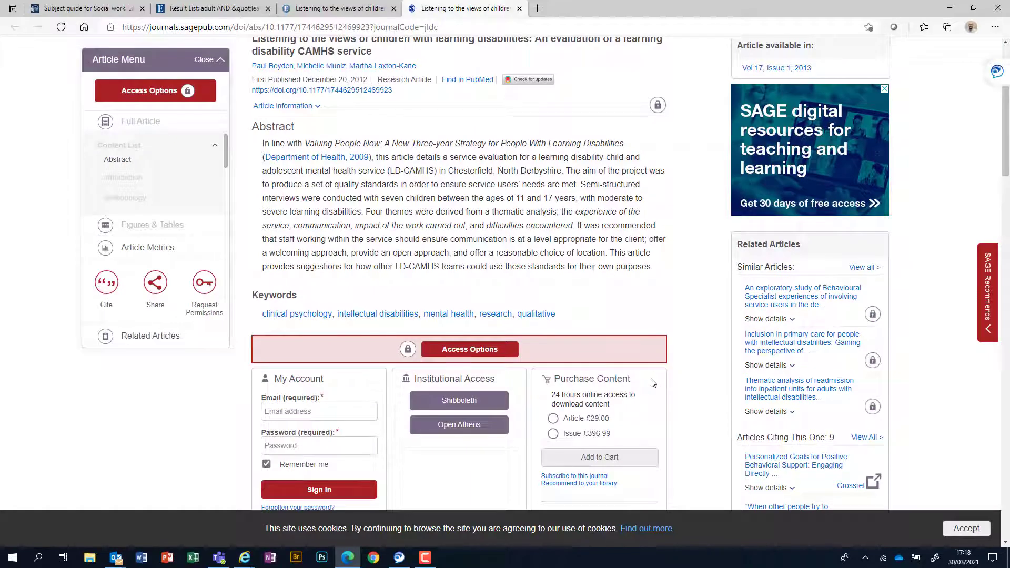
pyautogui.scroll(-1, 653, 384)
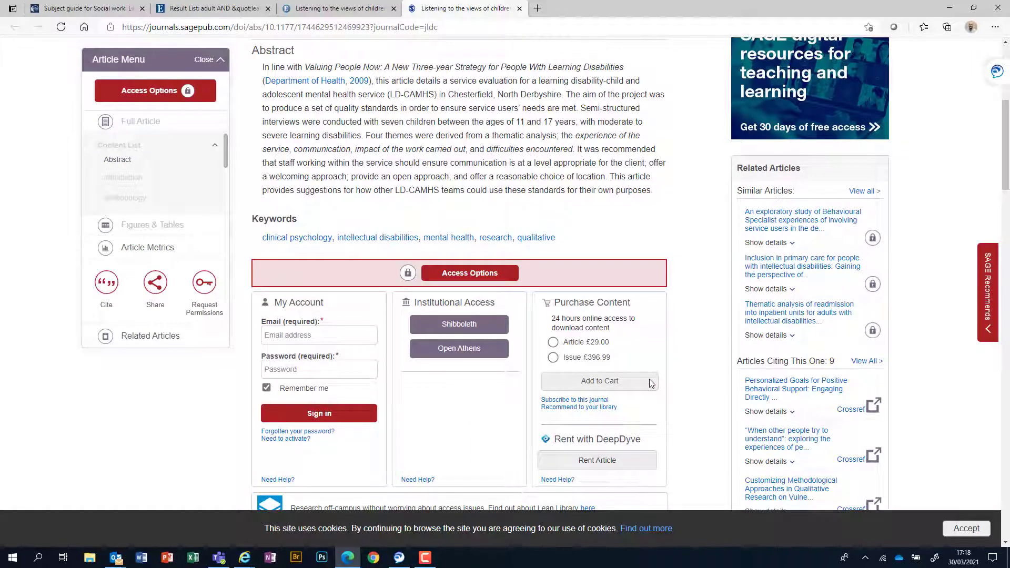
pyautogui.scroll(2, 651, 383)
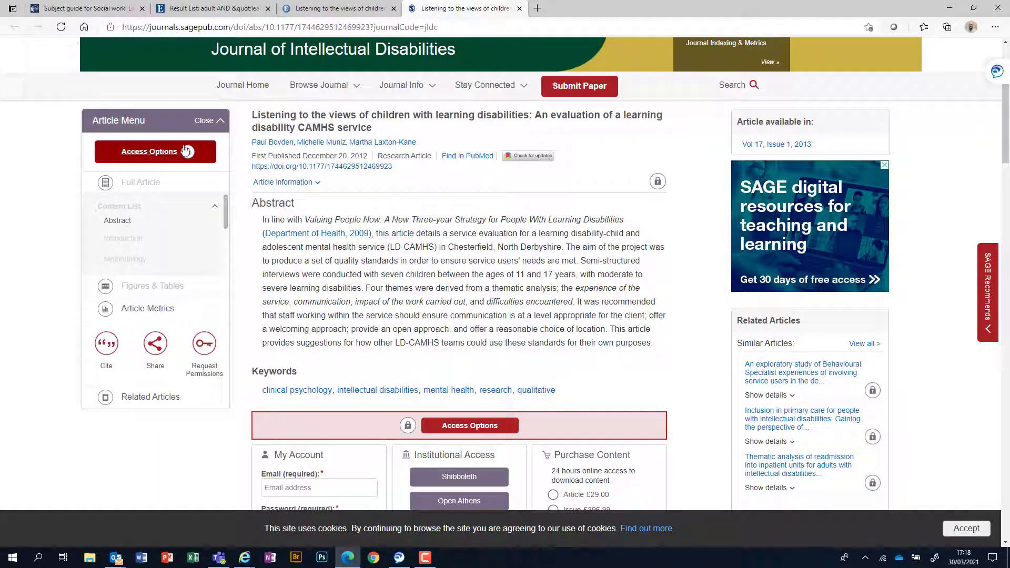
pyautogui.scroll(2, 556, 311)
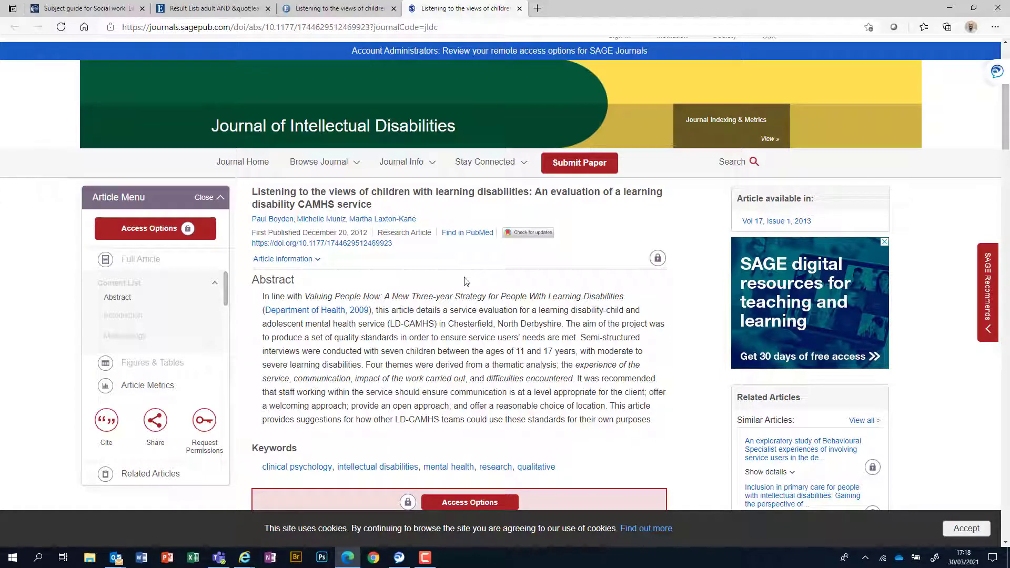
pyautogui.scroll(-2, 463, 303)
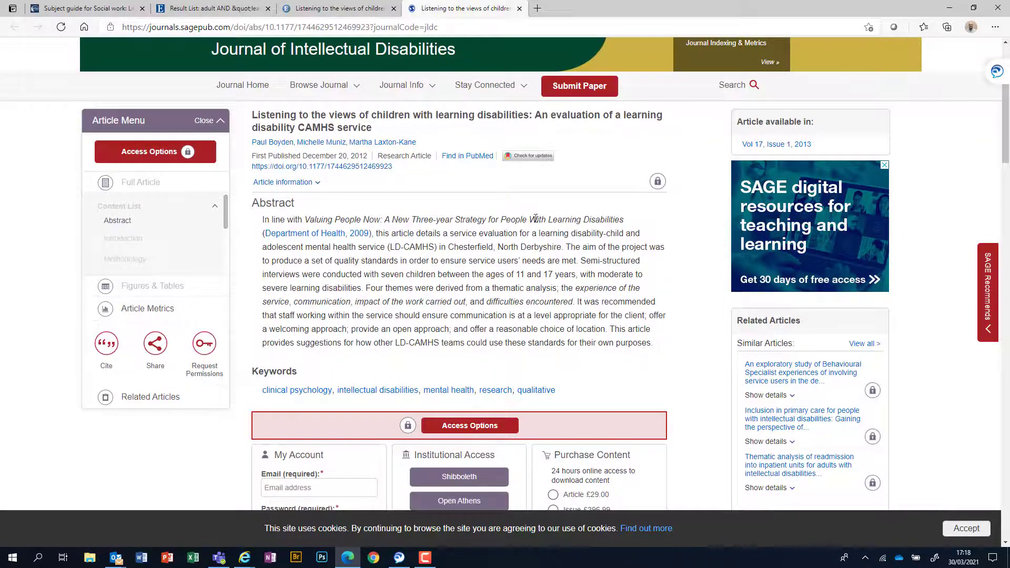
pyautogui.scroll(-4, 535, 221)
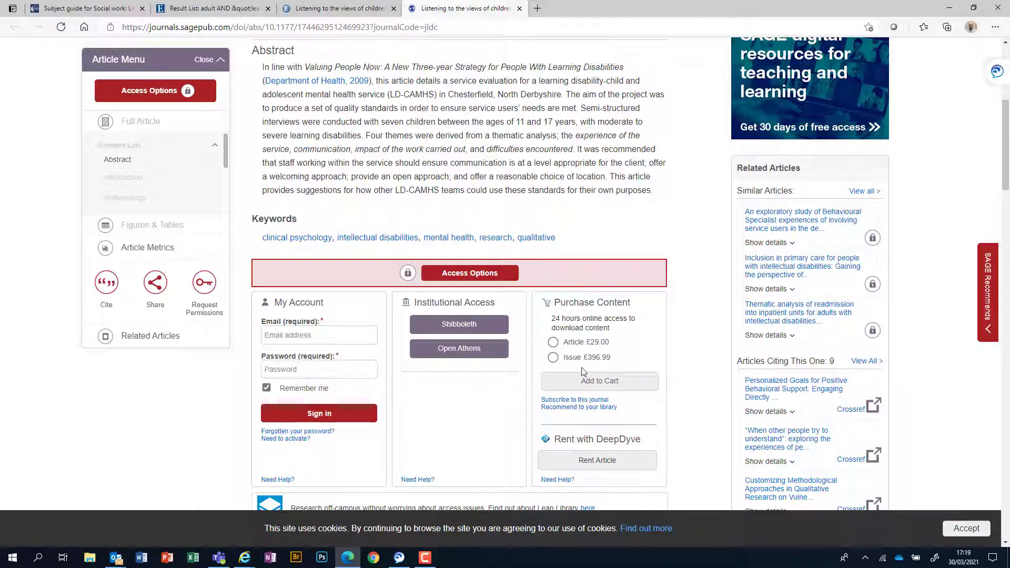
# Step: Log in via Shibboleth, choosing United Kingdom - UK federation and Belfast Metropolitan College
pyautogui.click(460, 325)
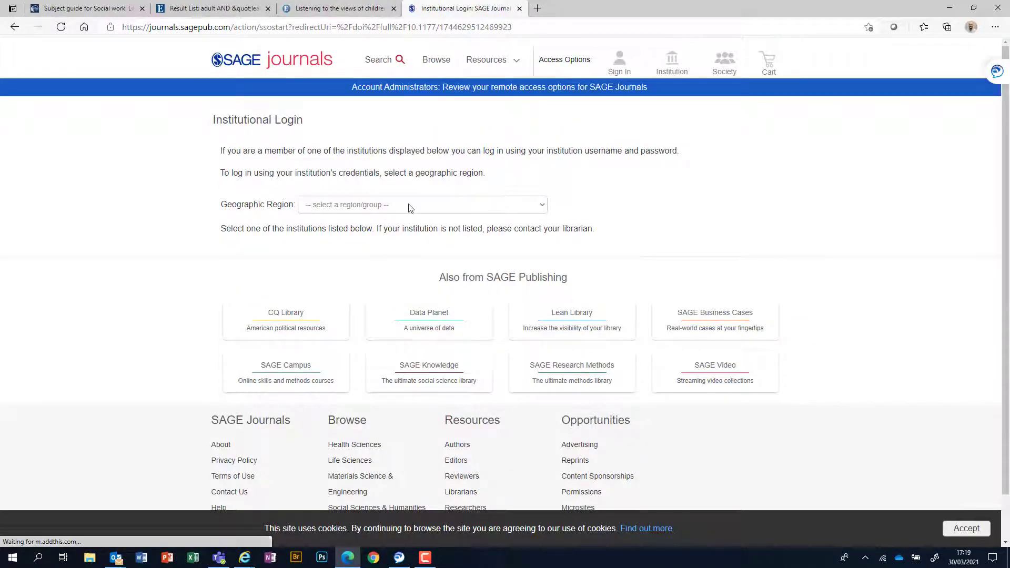
pyautogui.click(533, 208)
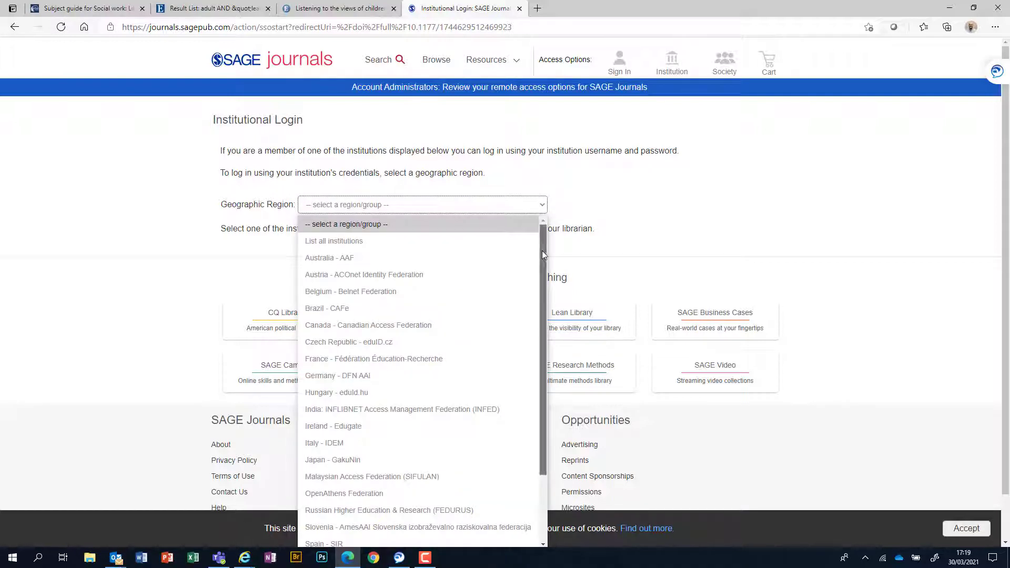
pyautogui.moveTo(542, 250); pyautogui.dragTo(541, 381)
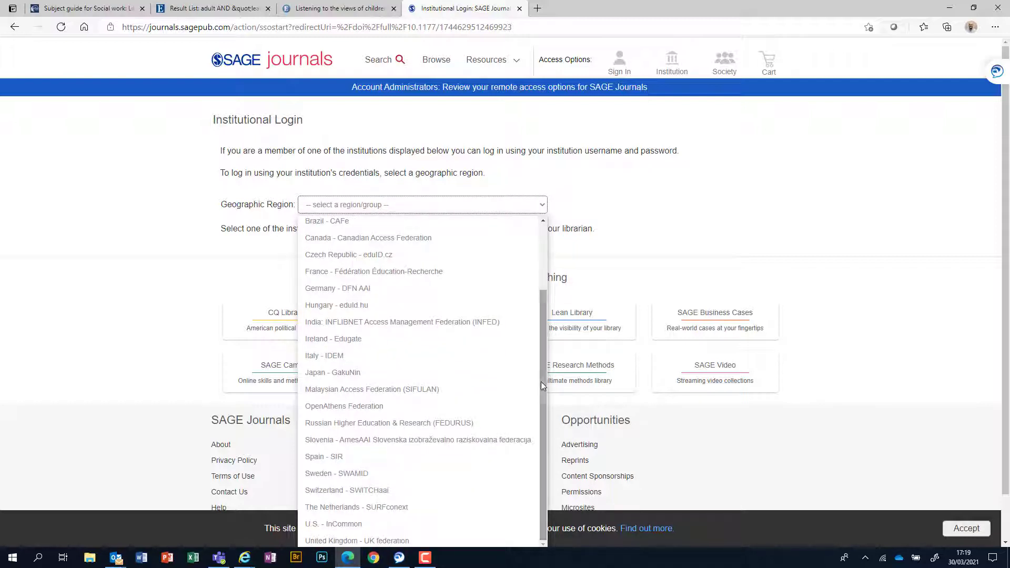
pyautogui.click(400, 537)
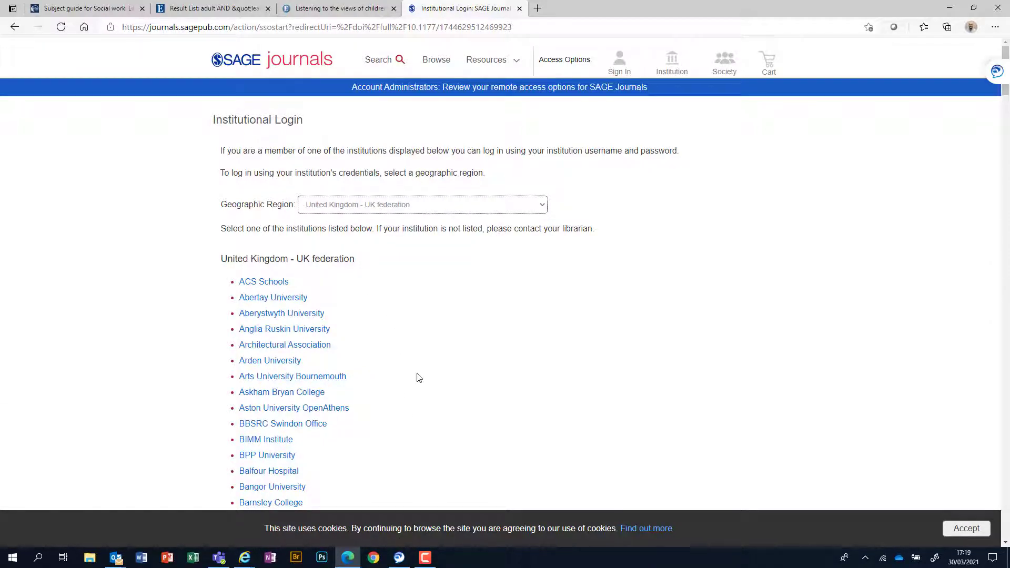
pyautogui.scroll(-2, 414, 375)
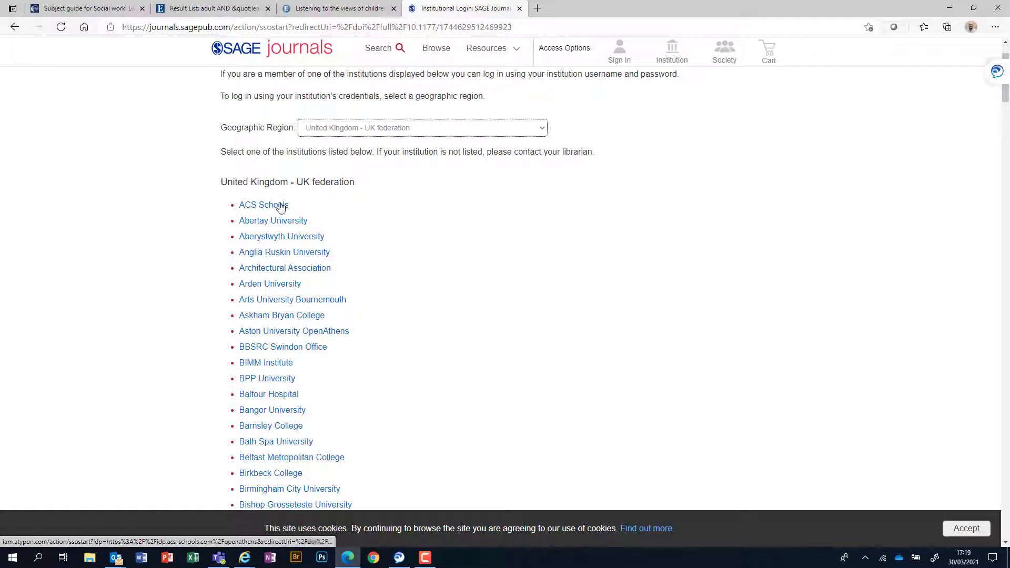
pyautogui.click(279, 462)
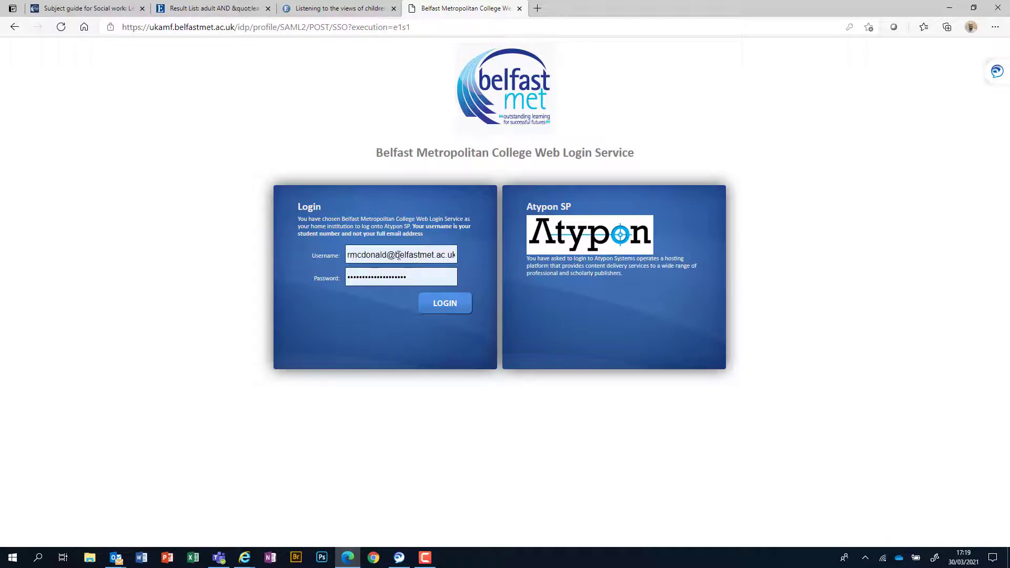
# Step: Sign in to Belfast Met Web Login with the username minus its email domain and a retyped password
pyautogui.moveTo(390, 256); pyautogui.dragTo(457, 255)
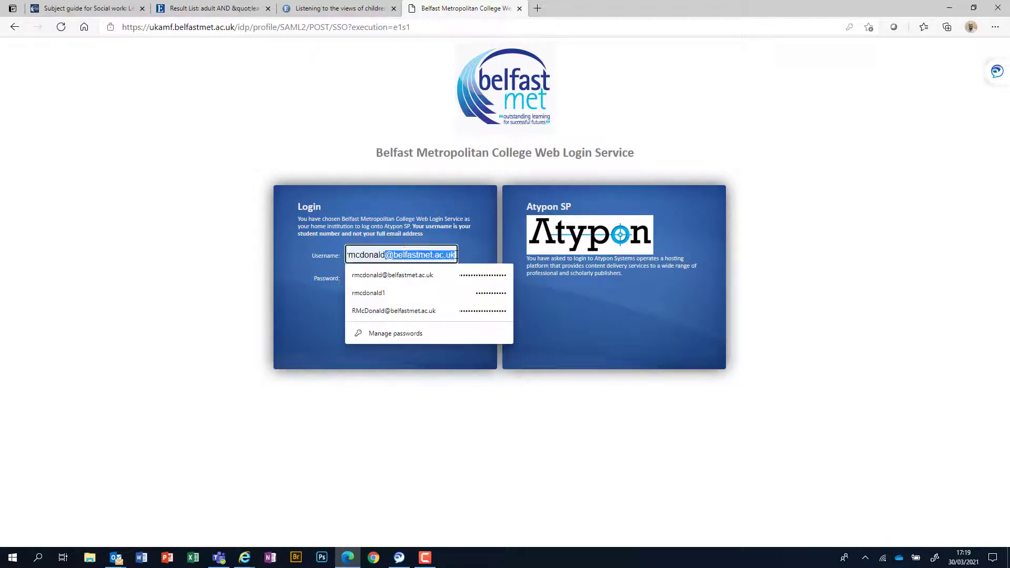
pyautogui.press('BackSpace')
pyautogui.click(379, 469)
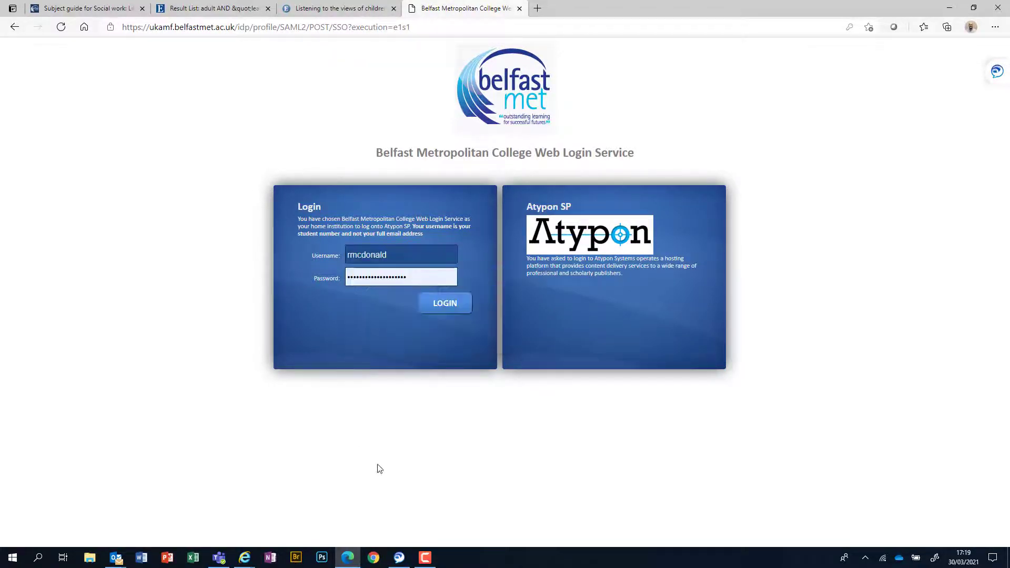
pyautogui.click(426, 278)
pyautogui.moveTo(432, 277); pyautogui.dragTo(346, 274)
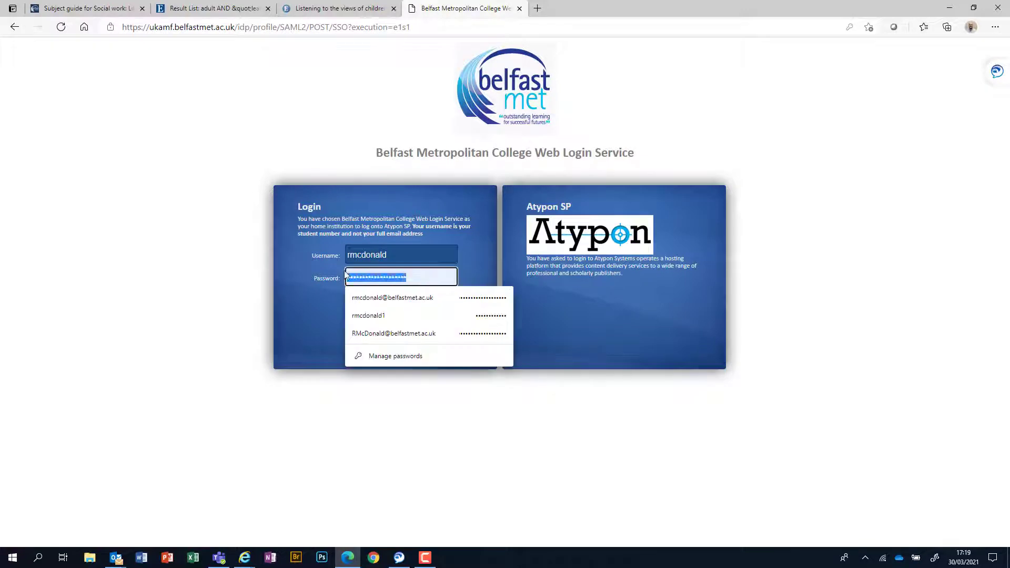
pyautogui.press('BackSpace')
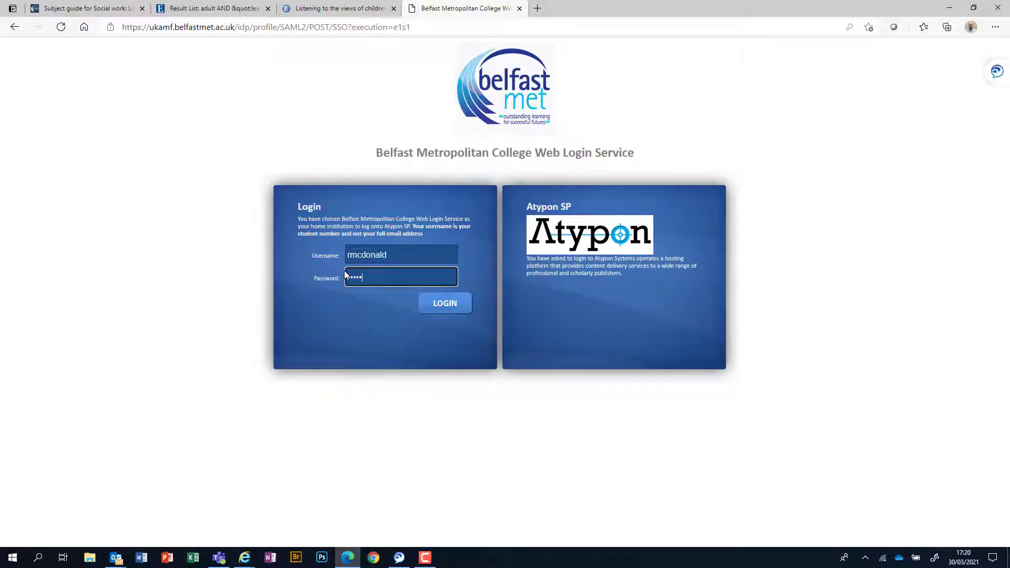
pyautogui.write('••••••••••••••')
pyautogui.click(456, 308)
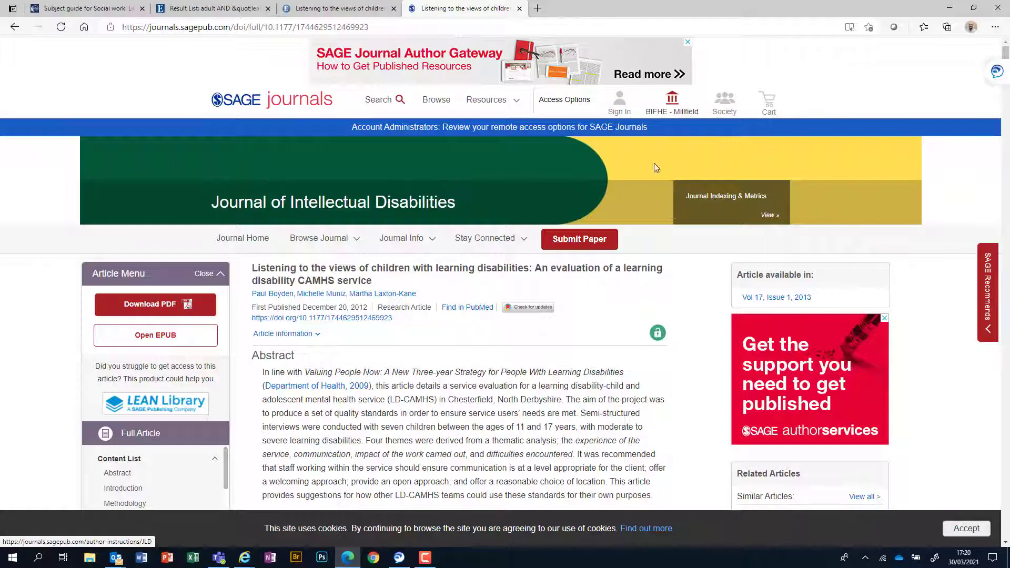
# Step: Close the SAGE Journals article tab and the link-resolver tab to return to the EBSCO results
pyautogui.scroll(-6, 487, 361)
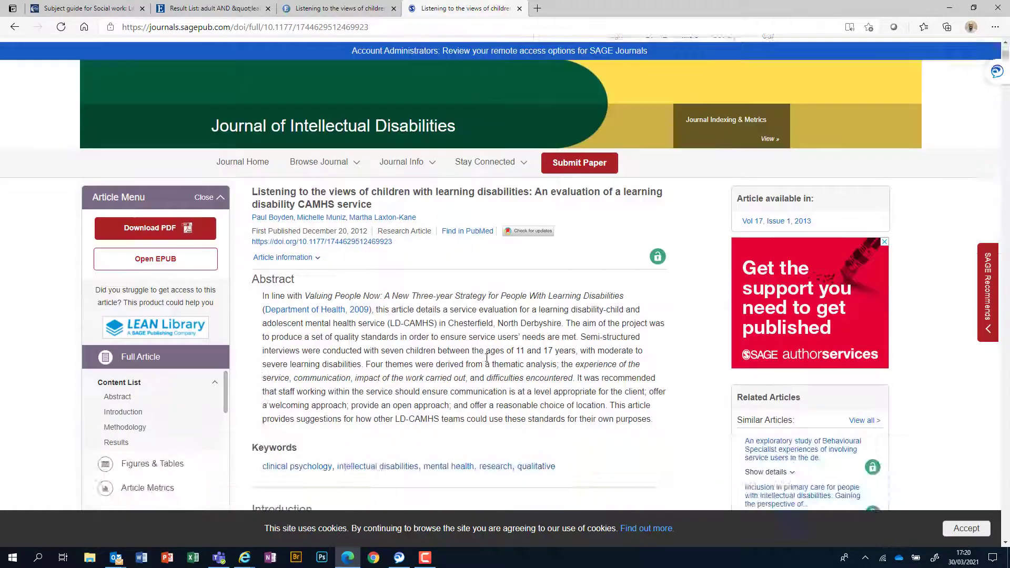
pyautogui.scroll(6, 486, 361)
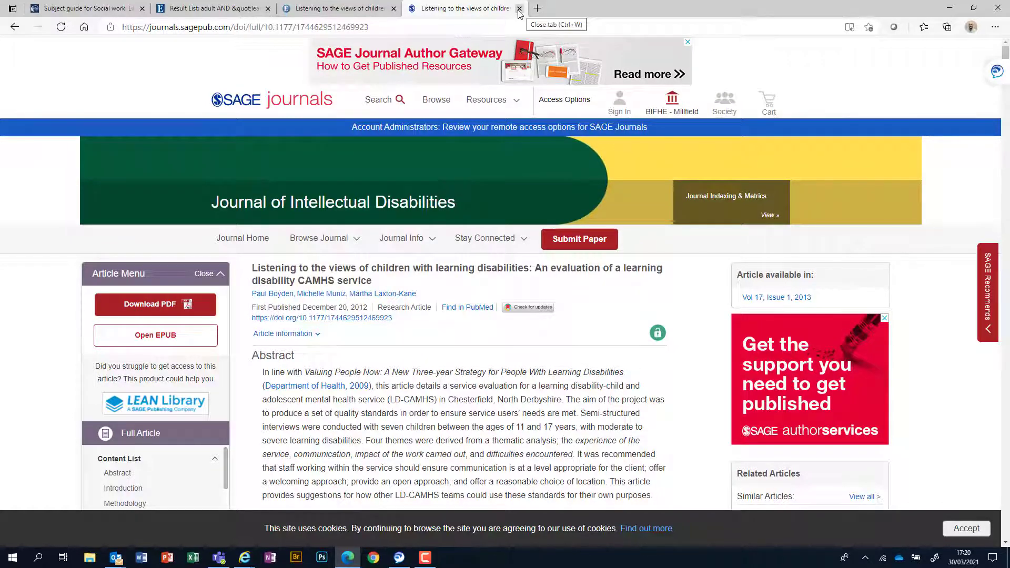
pyautogui.click(520, 8)
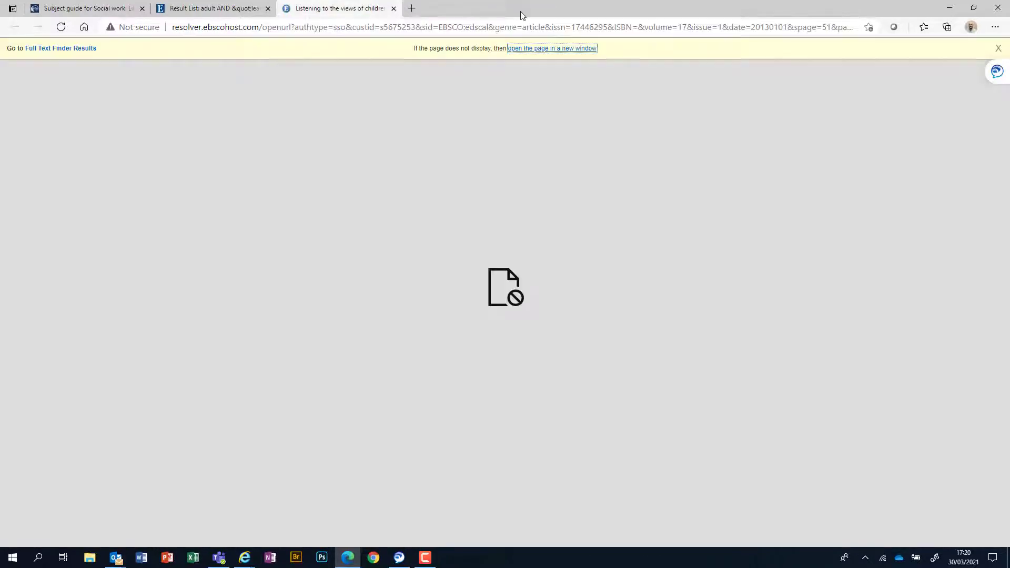
pyautogui.click(394, 9)
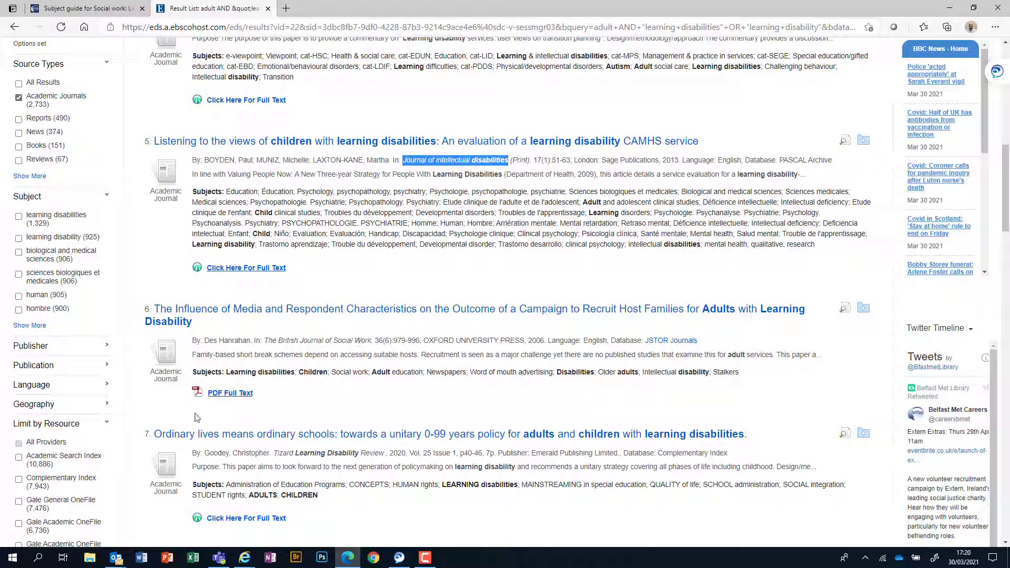
pyautogui.click(233, 396)
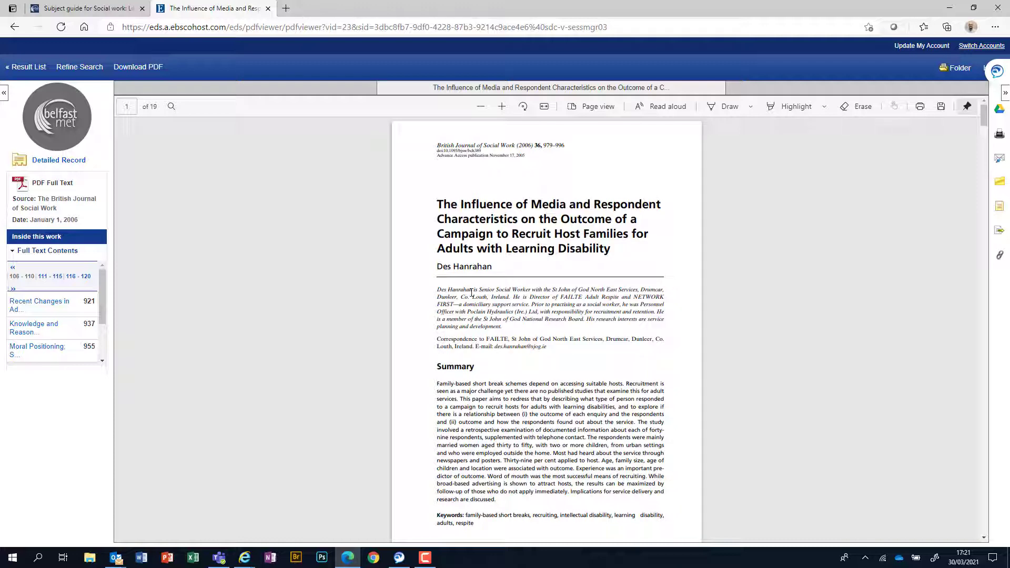
pyautogui.scroll(-10, 619, 375)
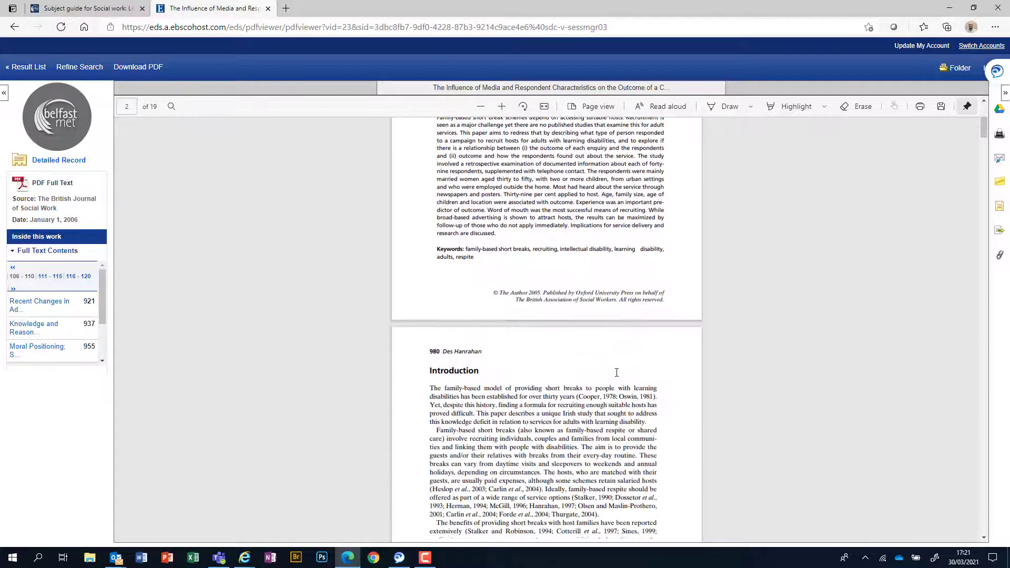
pyautogui.scroll(-1, 616, 376)
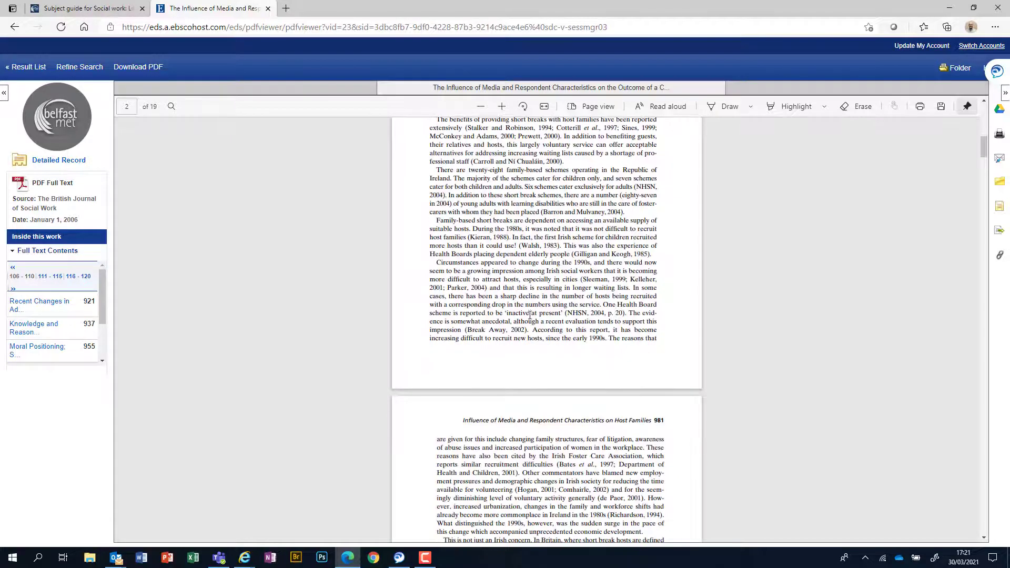
pyautogui.click(14, 27)
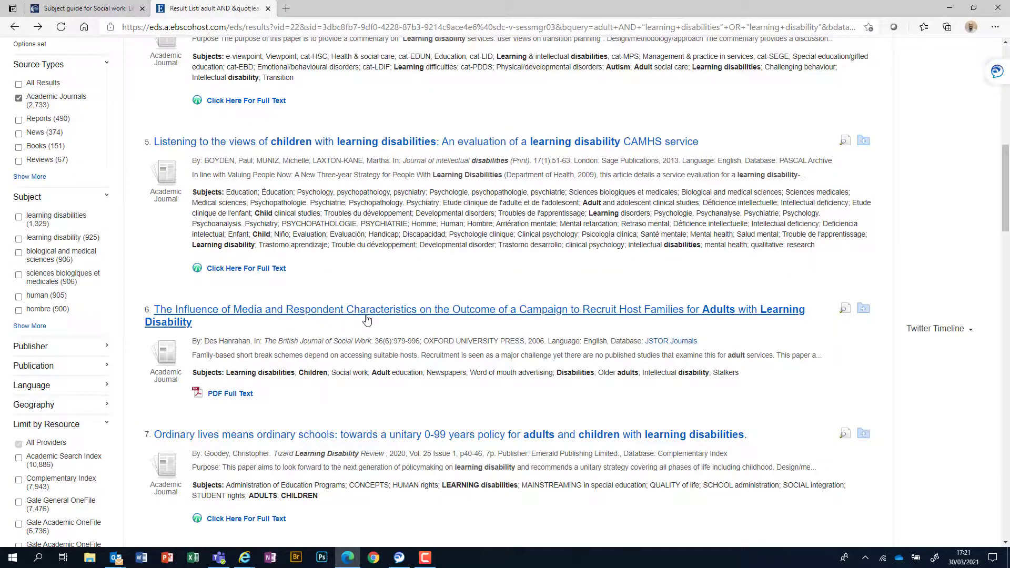
pyautogui.scroll(5, 390, 348)
pyautogui.scroll(5, 390, 348)
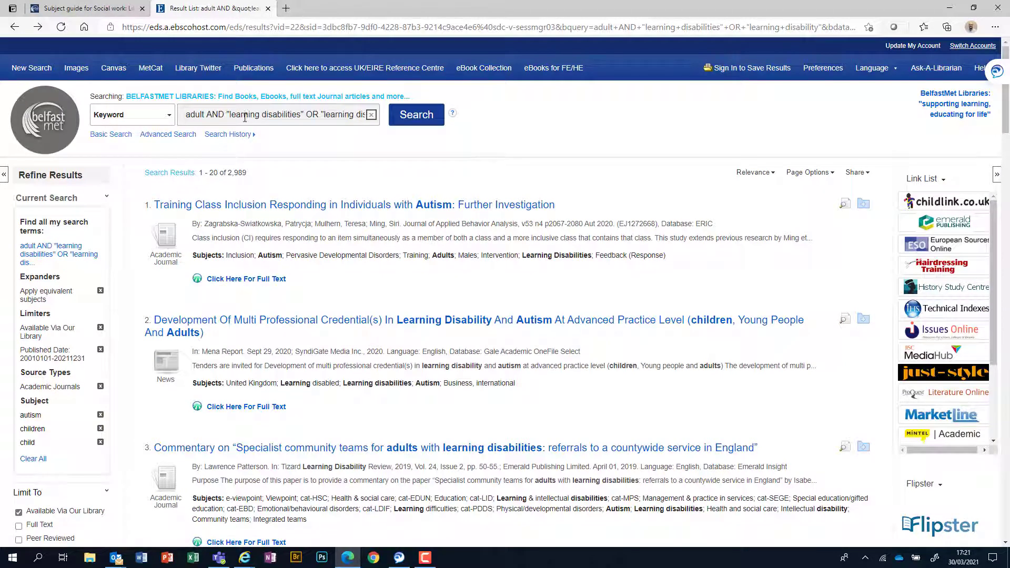
pyautogui.moveTo(207, 116); pyautogui.dragTo(302, 117)
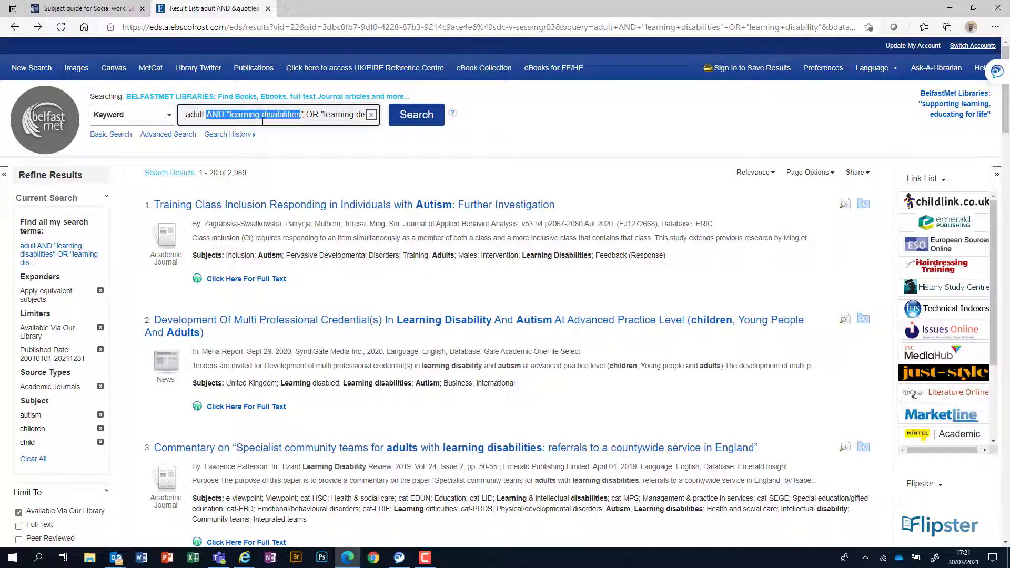
pyautogui.click(227, 115)
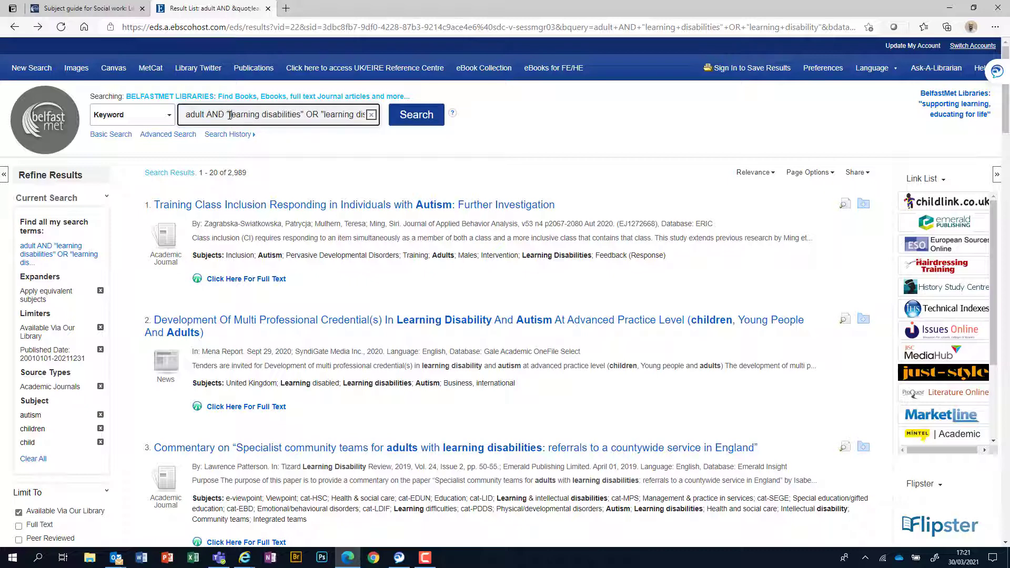
pyautogui.moveTo(303, 114); pyautogui.dragTo(228, 114)
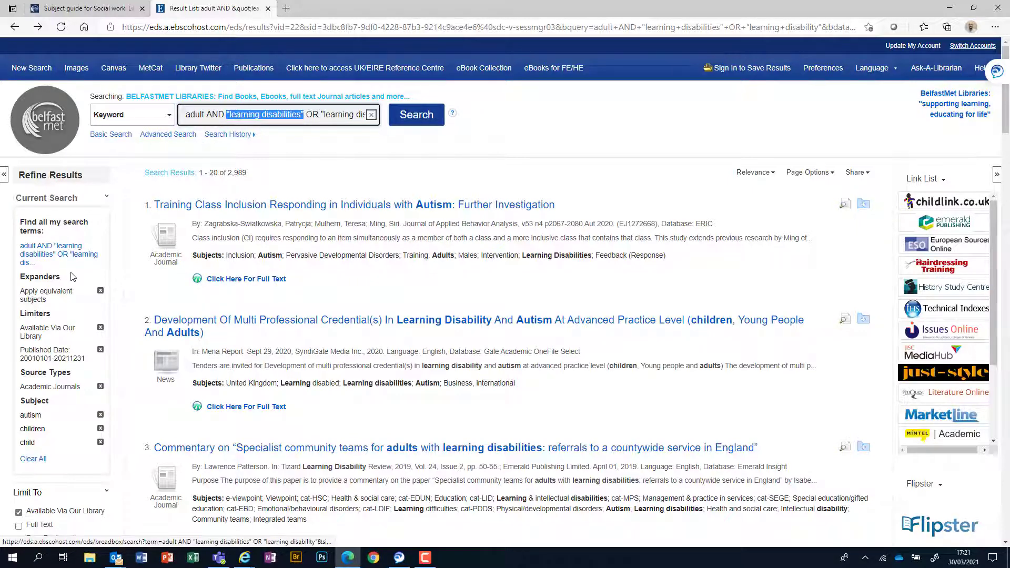
pyautogui.scroll(-1, 74, 274)
pyautogui.scroll(-1, 59, 465)
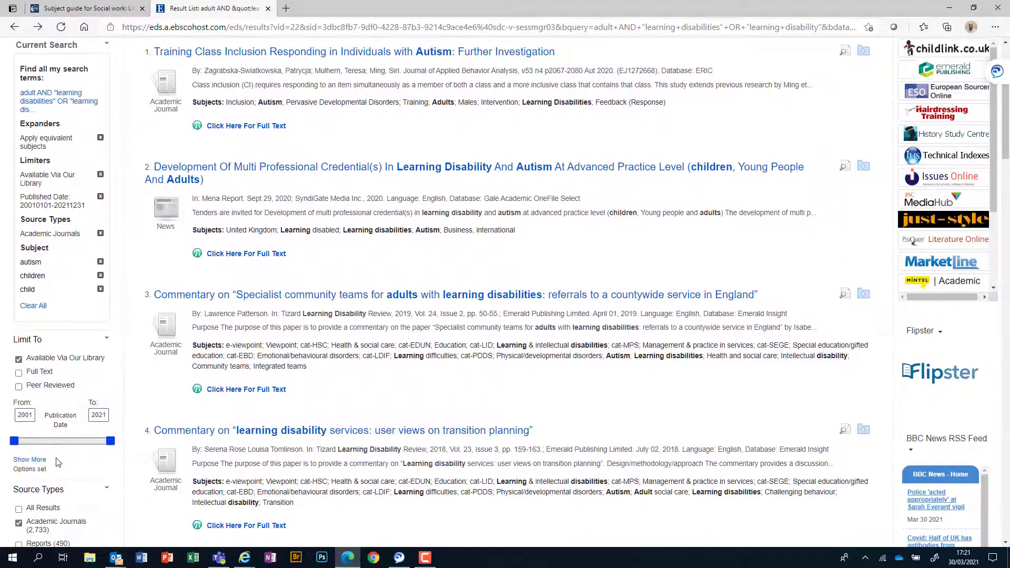
pyautogui.scroll(-2, 103, 417)
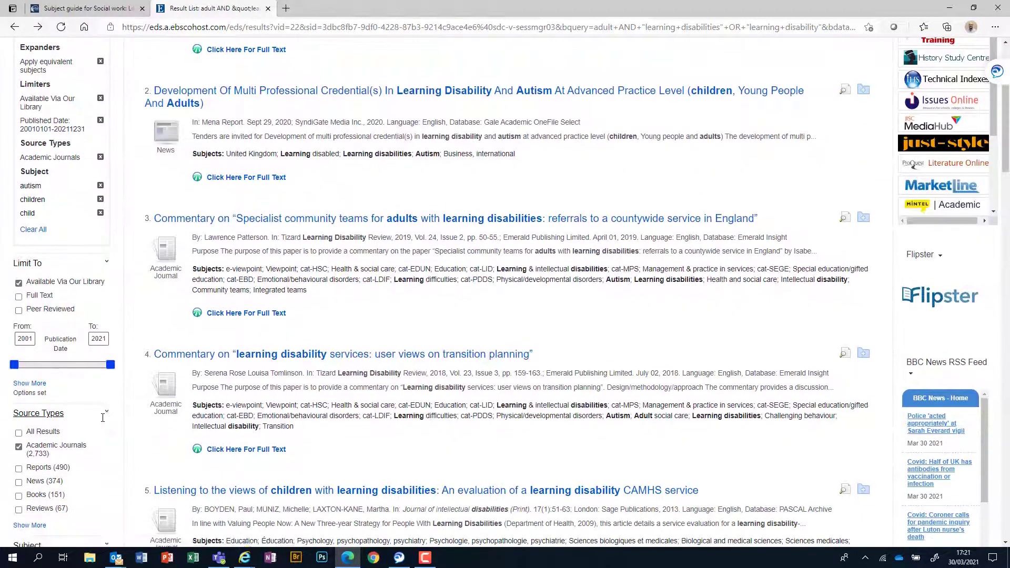
pyautogui.scroll(-3, 37, 346)
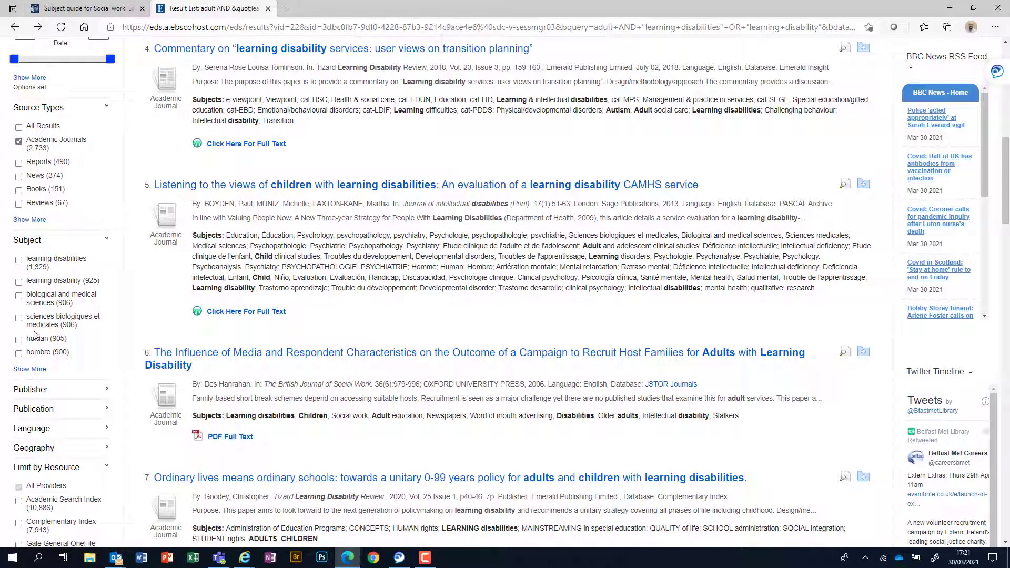
pyautogui.scroll(-2, 37, 335)
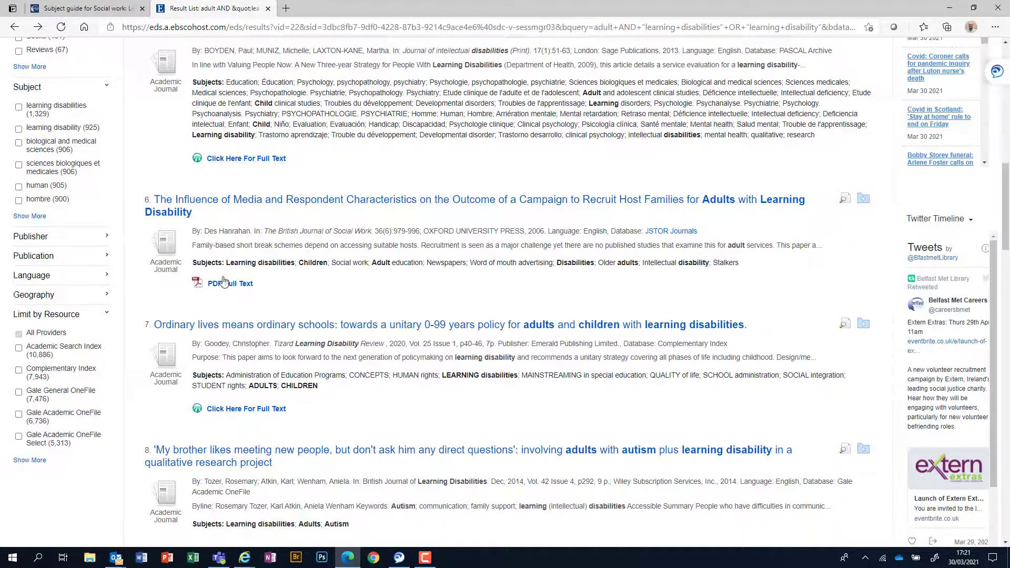
pyautogui.scroll(5, 243, 162)
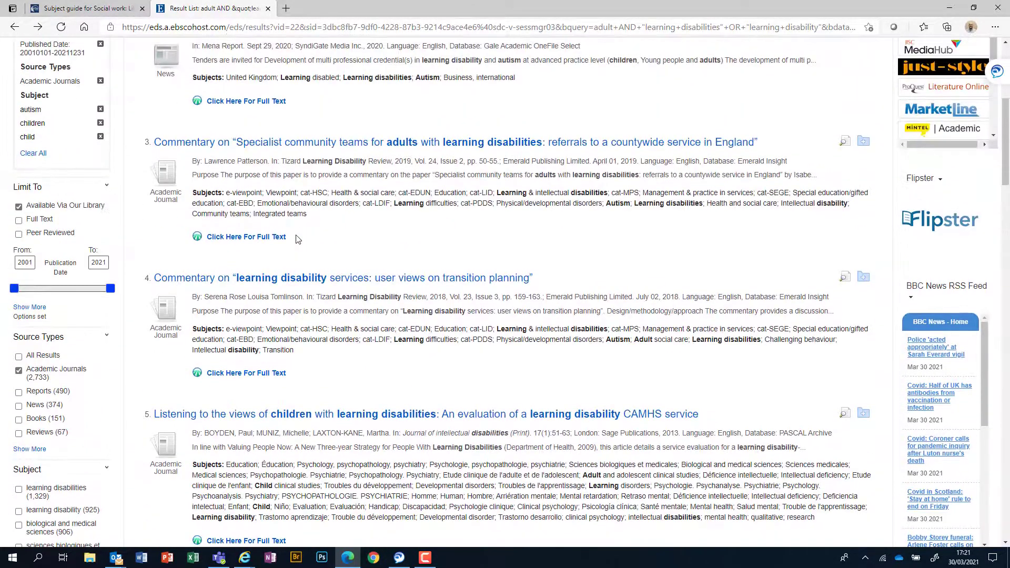
pyautogui.scroll(4, 298, 240)
pyautogui.scroll(-8, 399, 266)
pyautogui.scroll(-13, 399, 267)
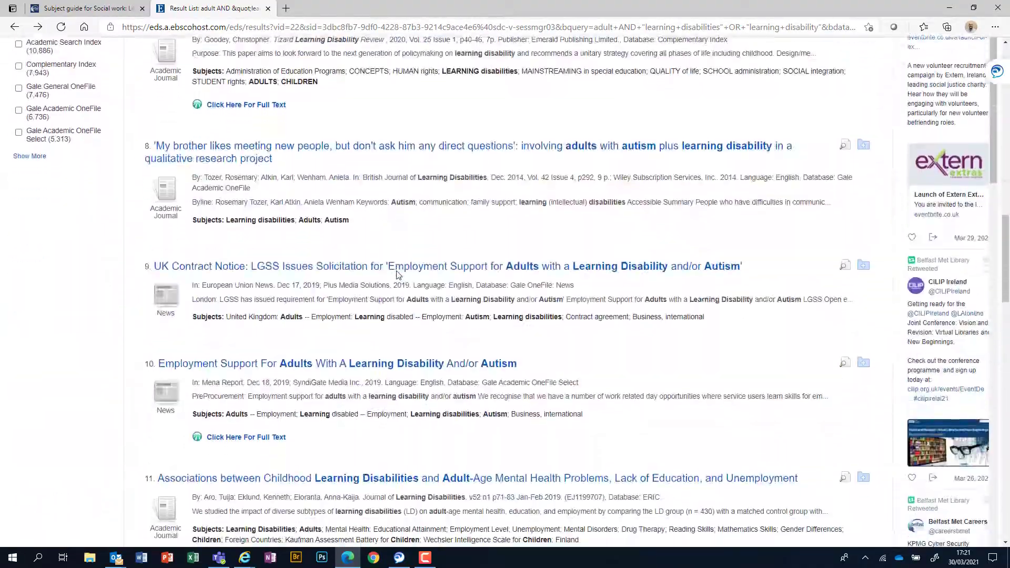
pyautogui.scroll(-11, 331, 388)
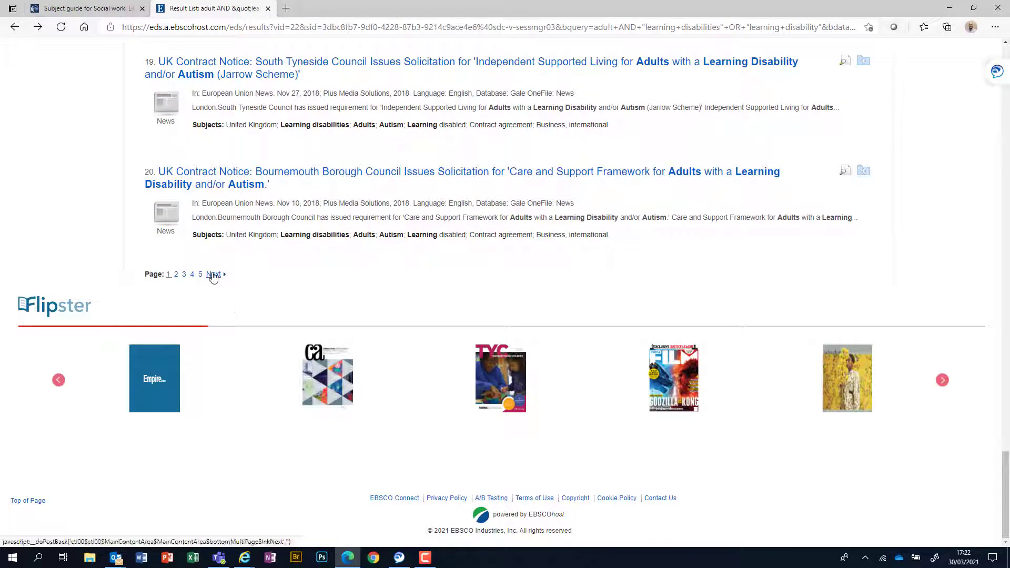
# Step: Move to results page 2 (21–40 of 2,989) and scroll through its items
pyautogui.click(213, 275)
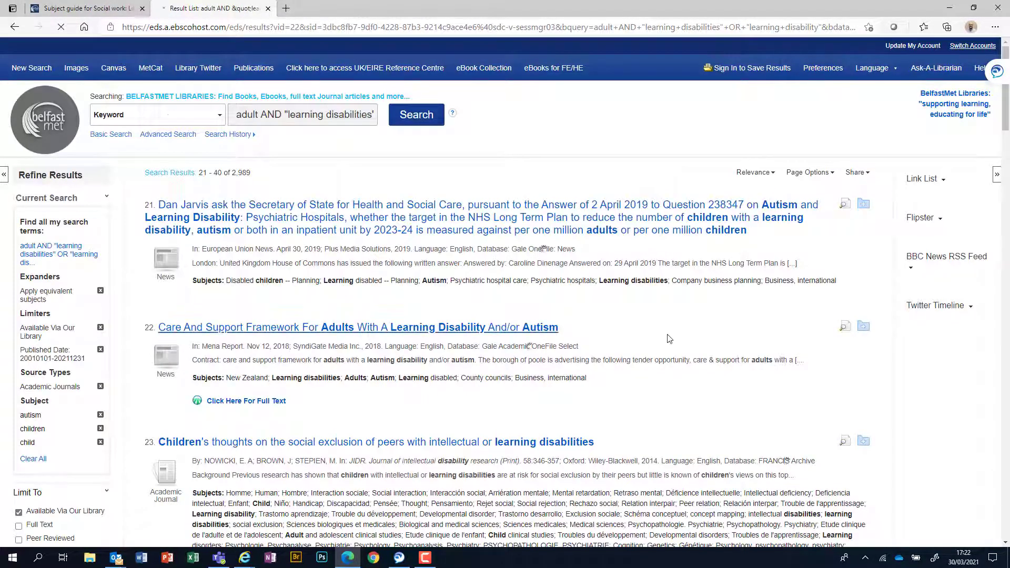
pyautogui.scroll(-3, 667, 340)
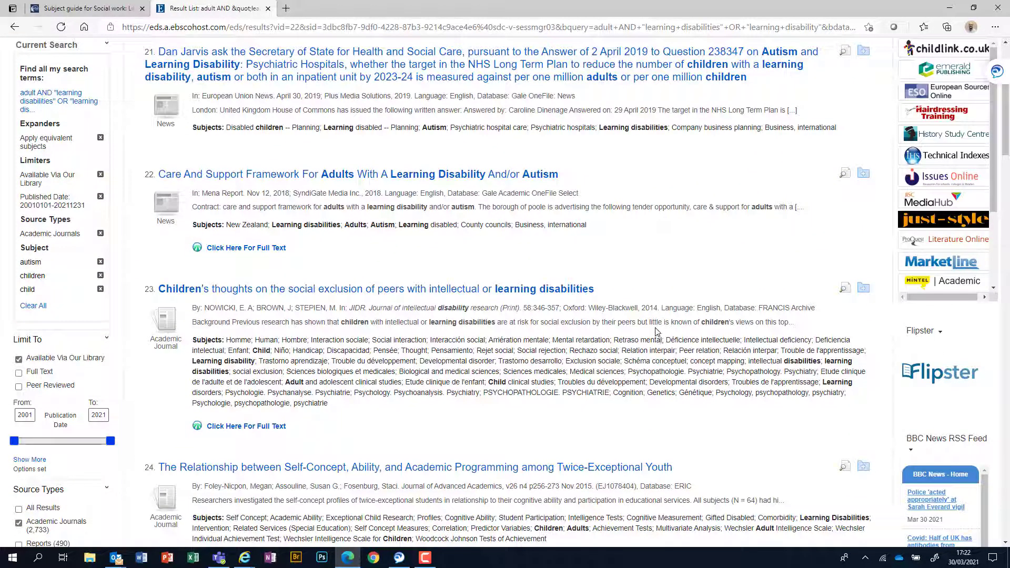
pyautogui.scroll(3, 652, 335)
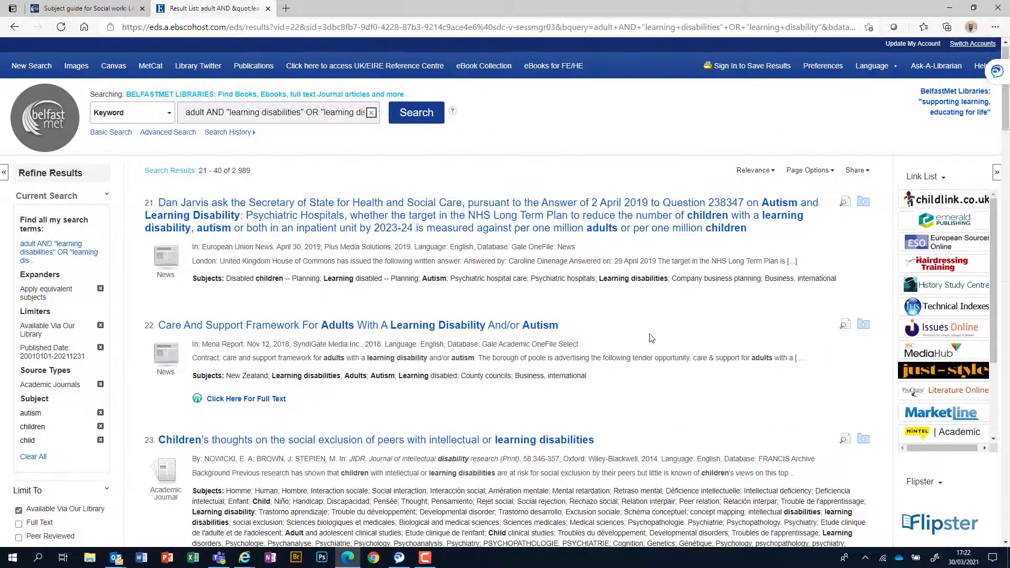
pyautogui.scroll(-15, 628, 340)
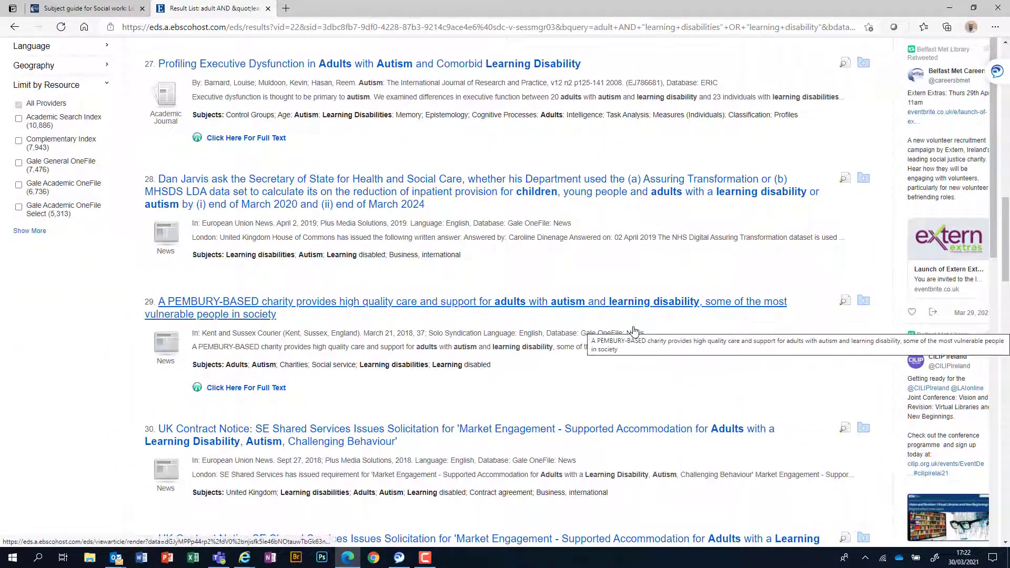
pyautogui.scroll(15, 323, 236)
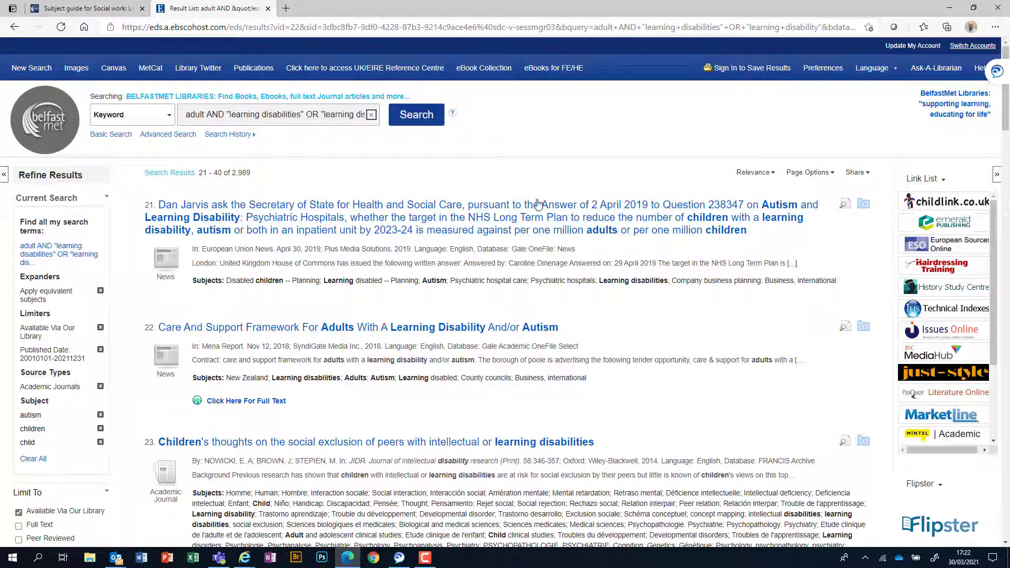
# Step: Return to the Social work subject guide tab and jump to its Journals list
pyautogui.click(120, 15)
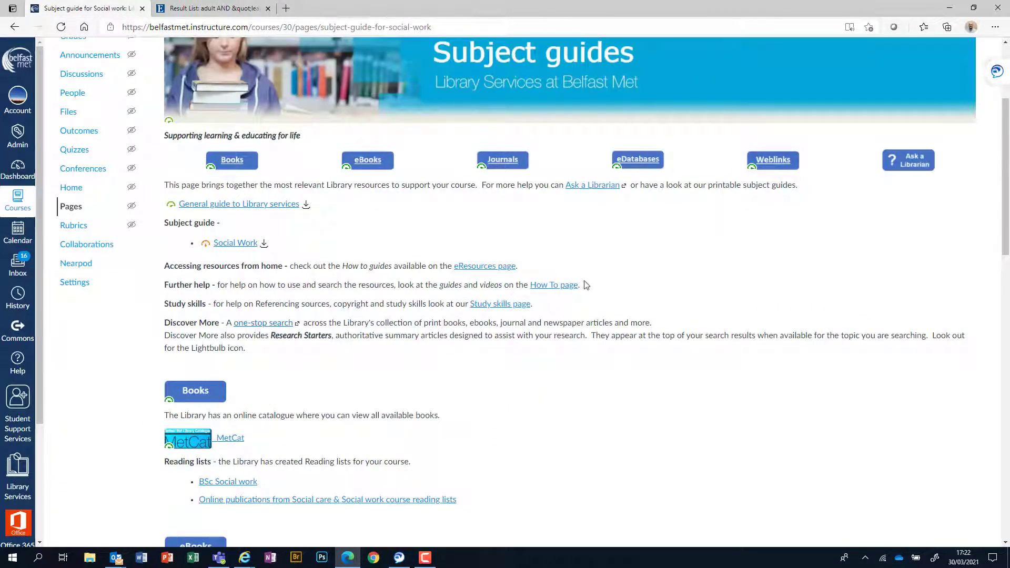
pyautogui.scroll(3, 563, 298)
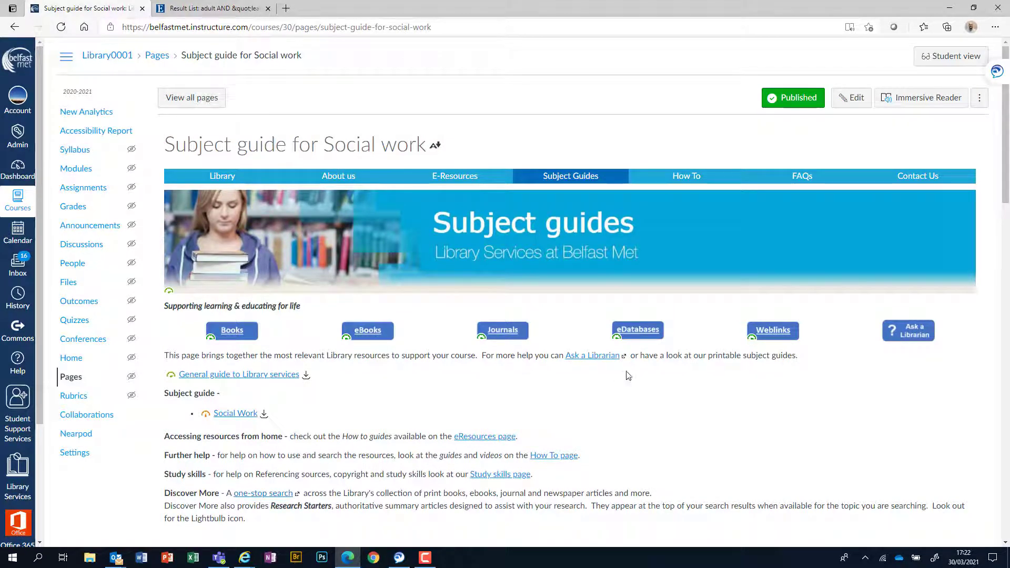
pyautogui.click(504, 332)
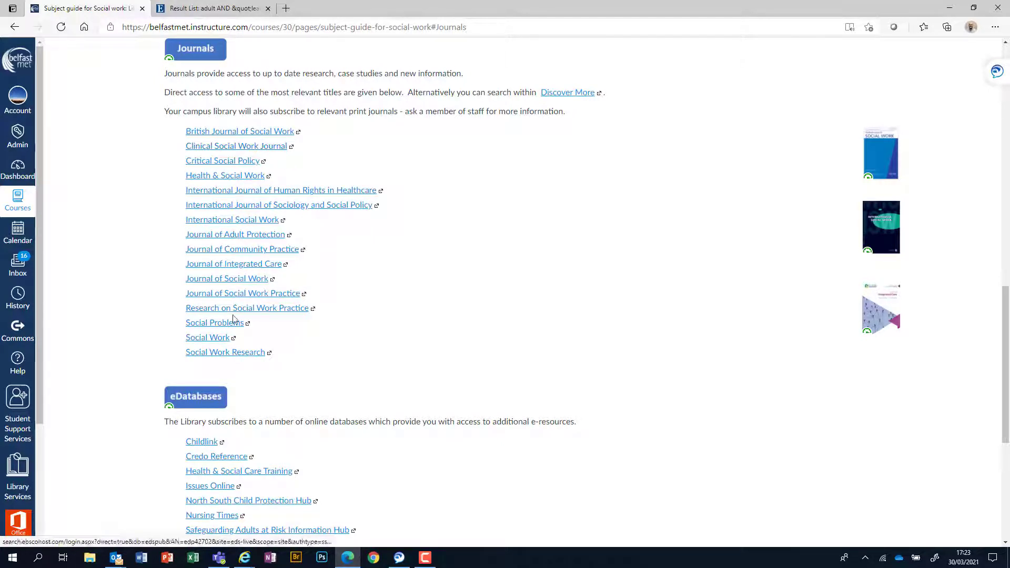
# Step: Open the British Journal of Social Work link in a new tab and switch to it
pyautogui.rightClick(217, 138)
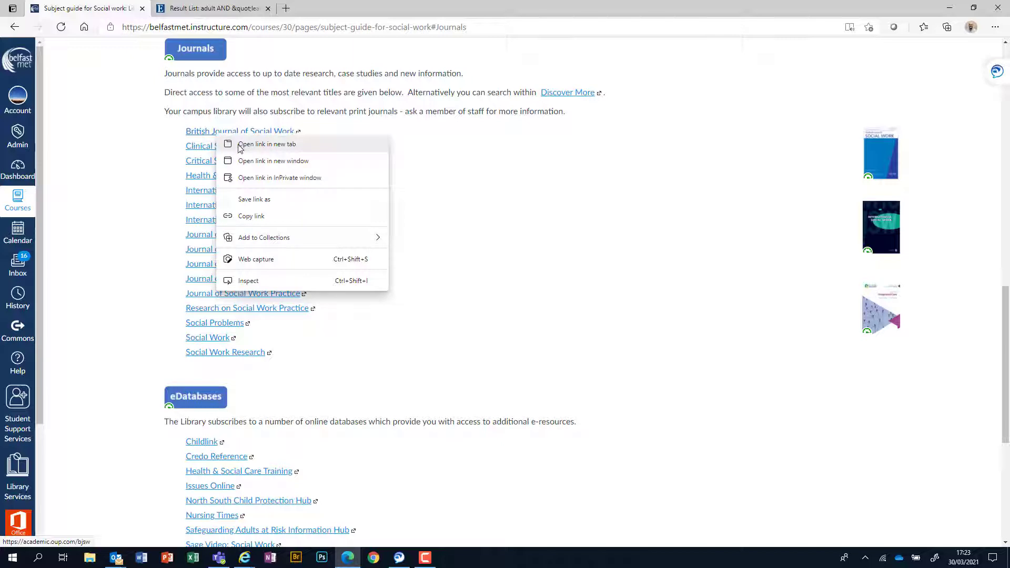
pyautogui.click(239, 145)
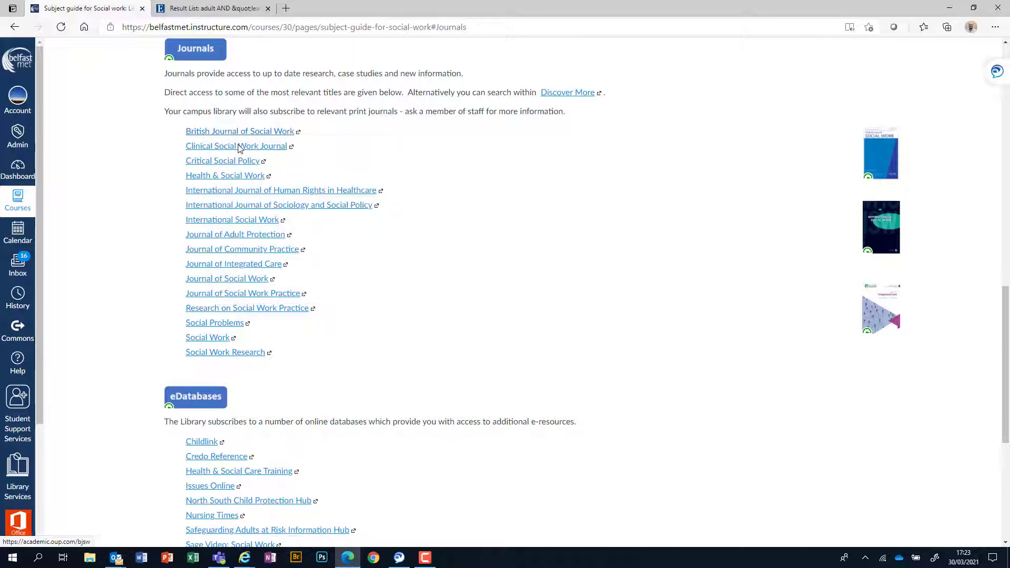
pyautogui.click(195, 9)
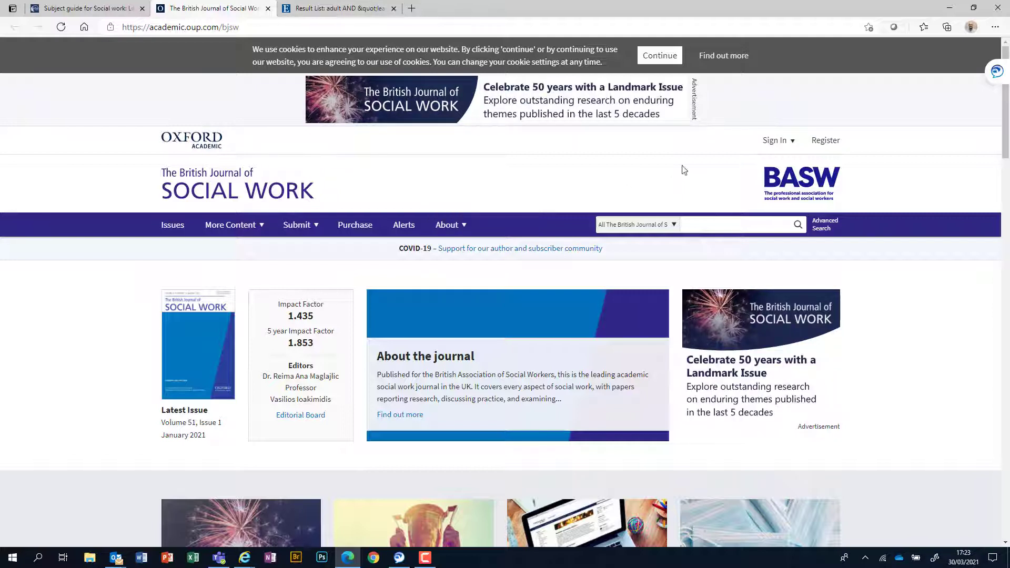
# Step: On Oxford Academic, choose Sign In and then sign in via your institution
pyautogui.click(794, 146)
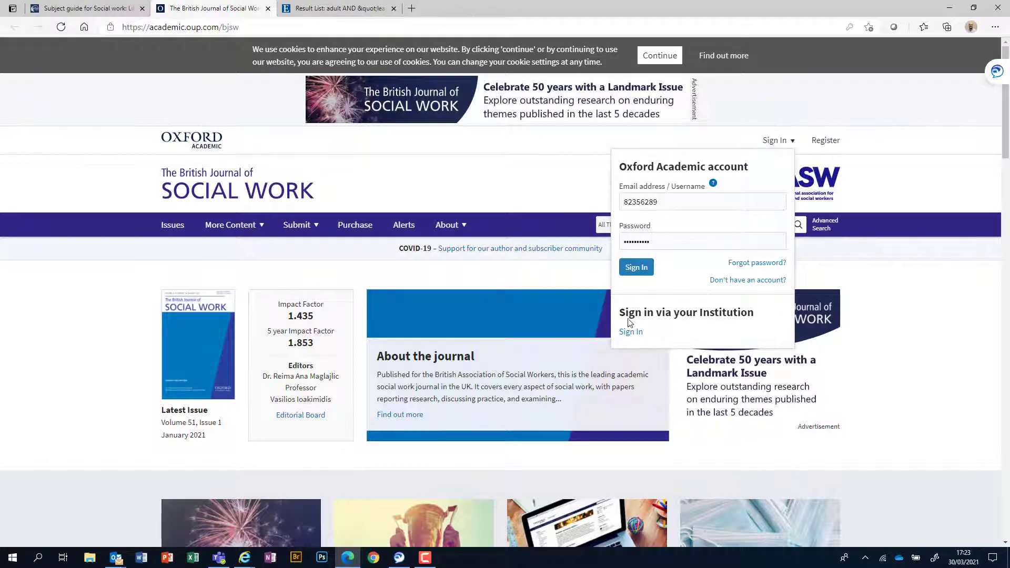
pyautogui.moveTo(619, 314); pyautogui.dragTo(646, 332)
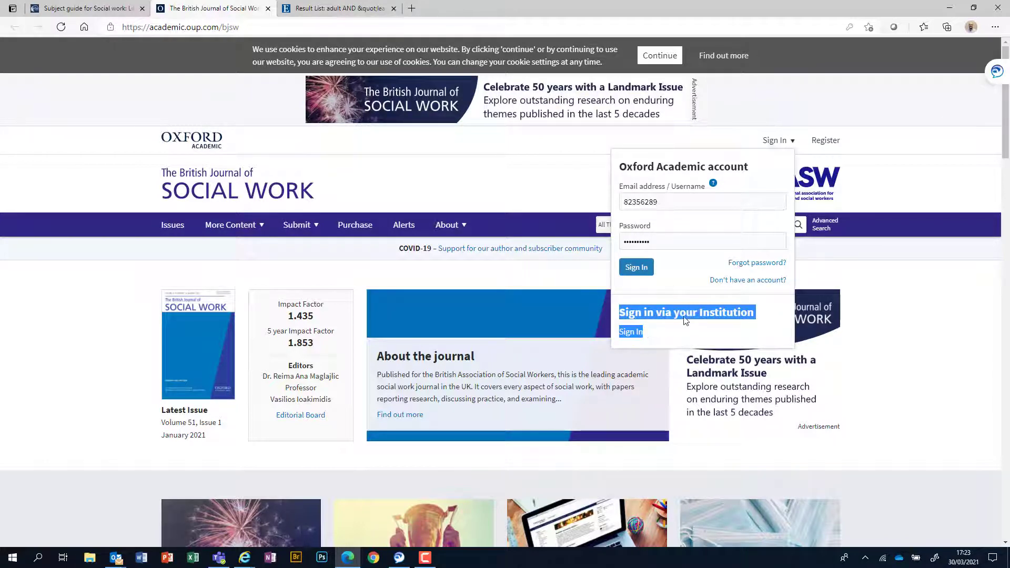
pyautogui.click(631, 335)
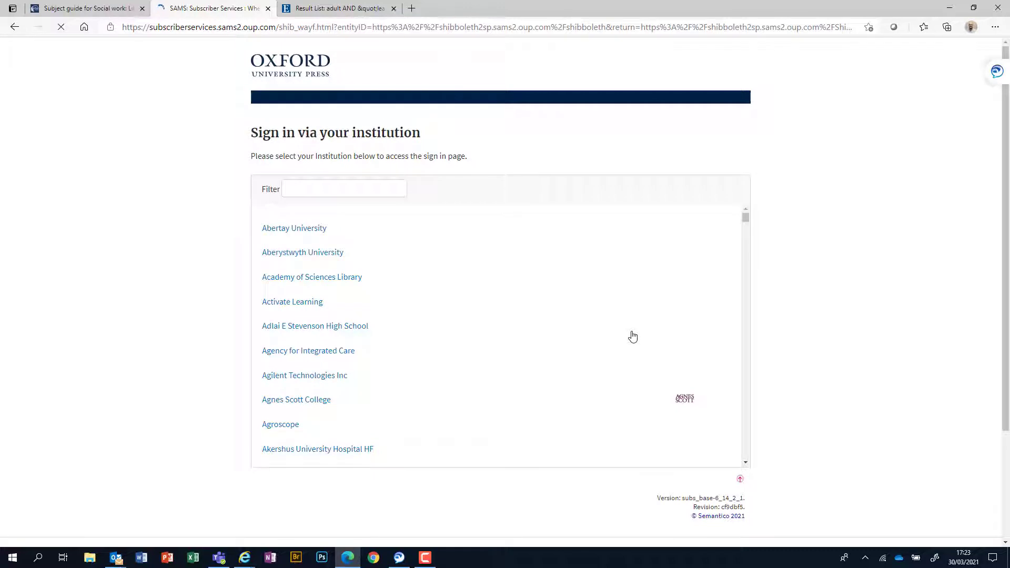
# Step: Filter the institution list by 'belfast' and select Belfast Metropolitan College
pyautogui.click(368, 189)
pyautogui.write('belfast')
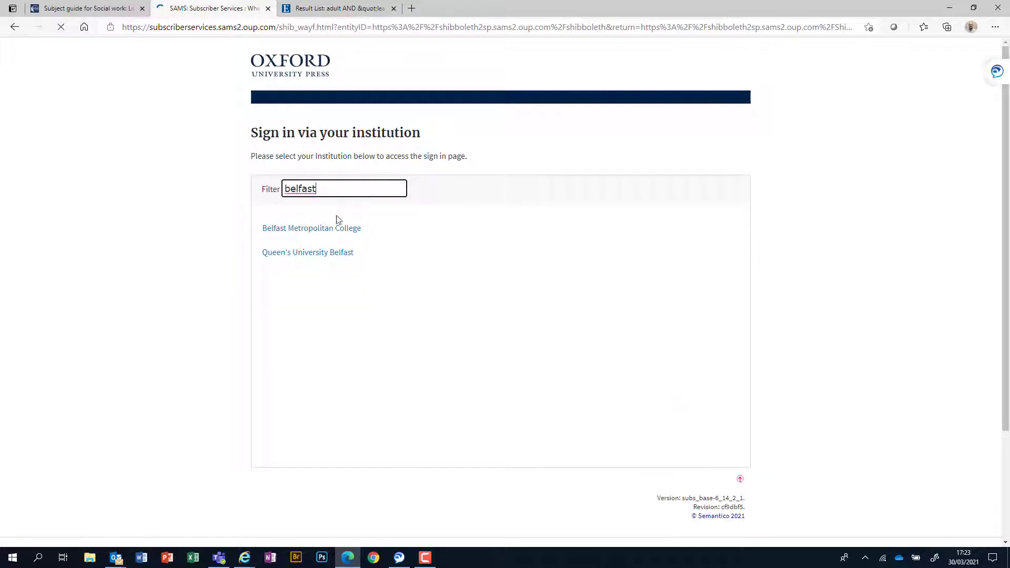
pyautogui.click(325, 228)
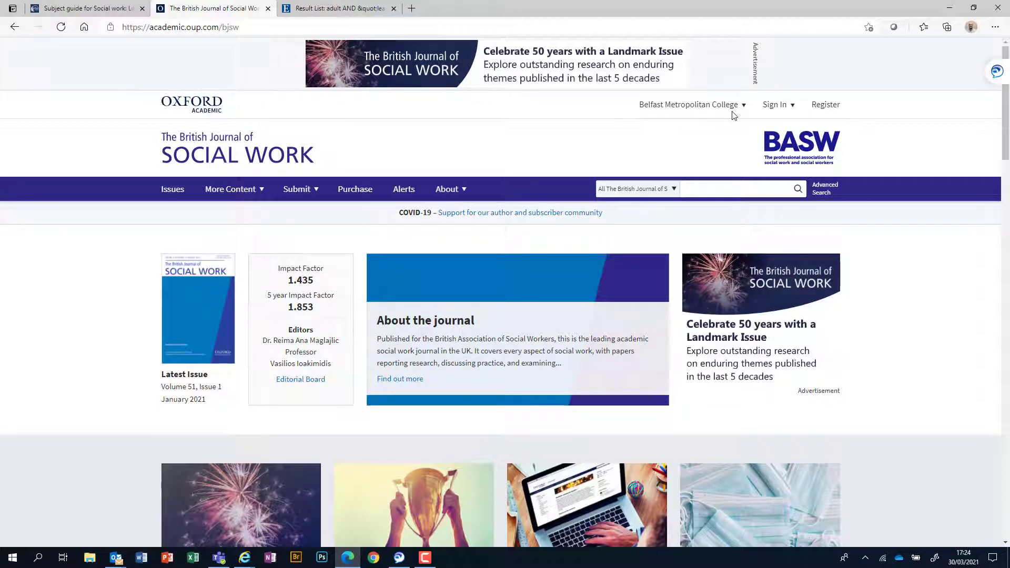
# Step: Search the British Journal of Social Work for 'adoption' and browse the resulting articles
pyautogui.click(709, 185)
pyautogui.write('ad')
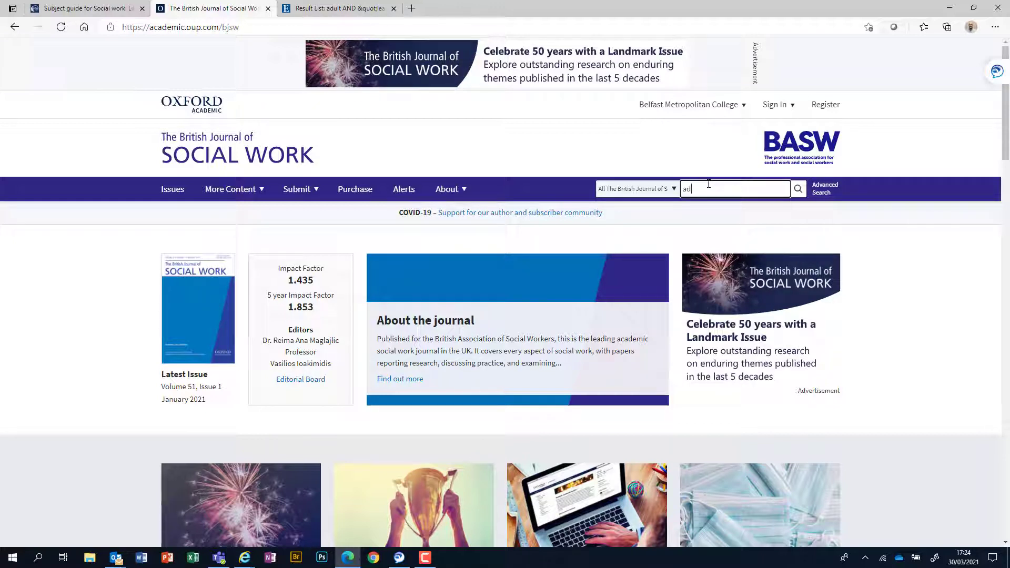
pyautogui.write('option')
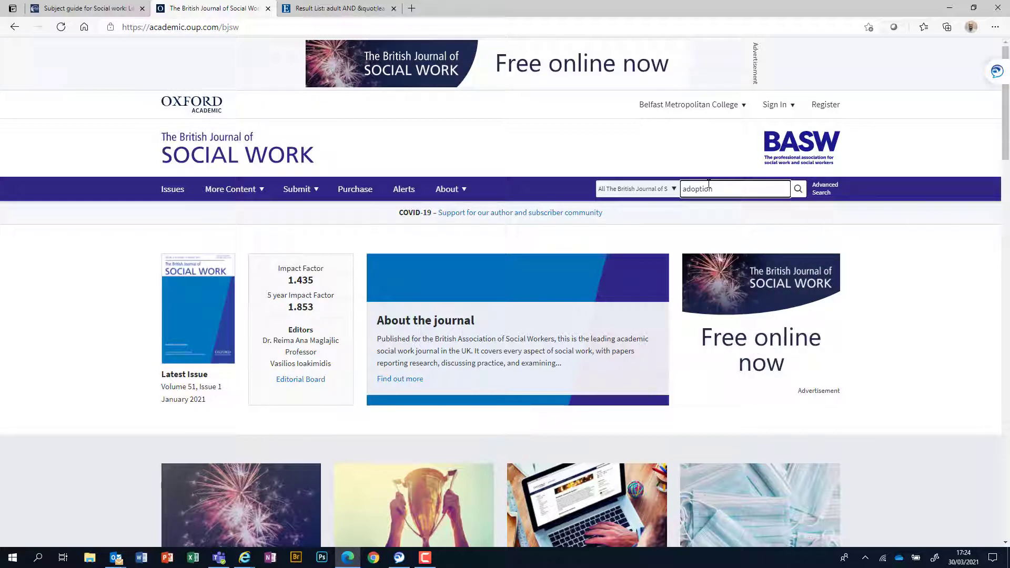
pyautogui.press('Return')
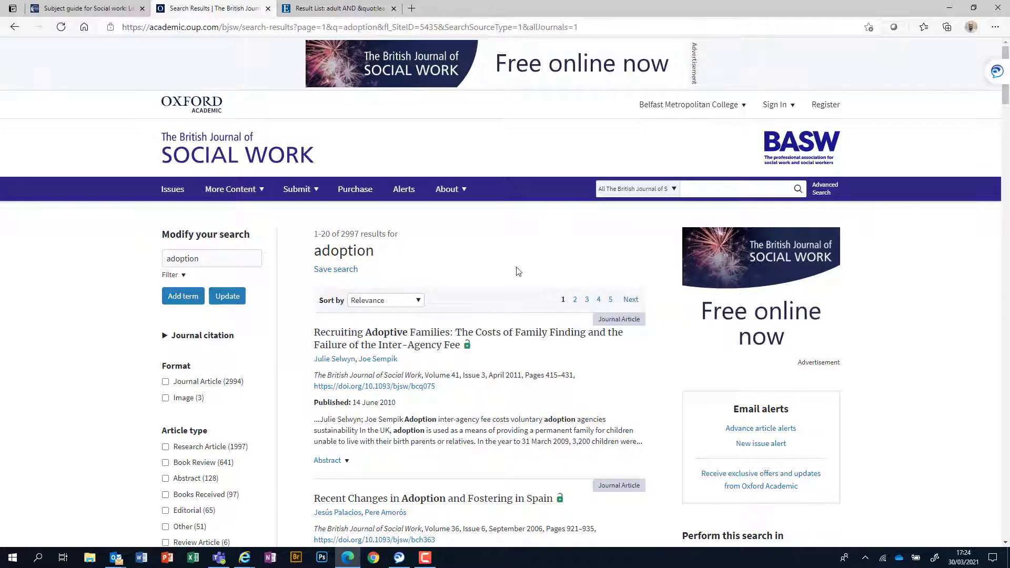
pyautogui.scroll(-2, 517, 270)
pyautogui.scroll(-3, 519, 271)
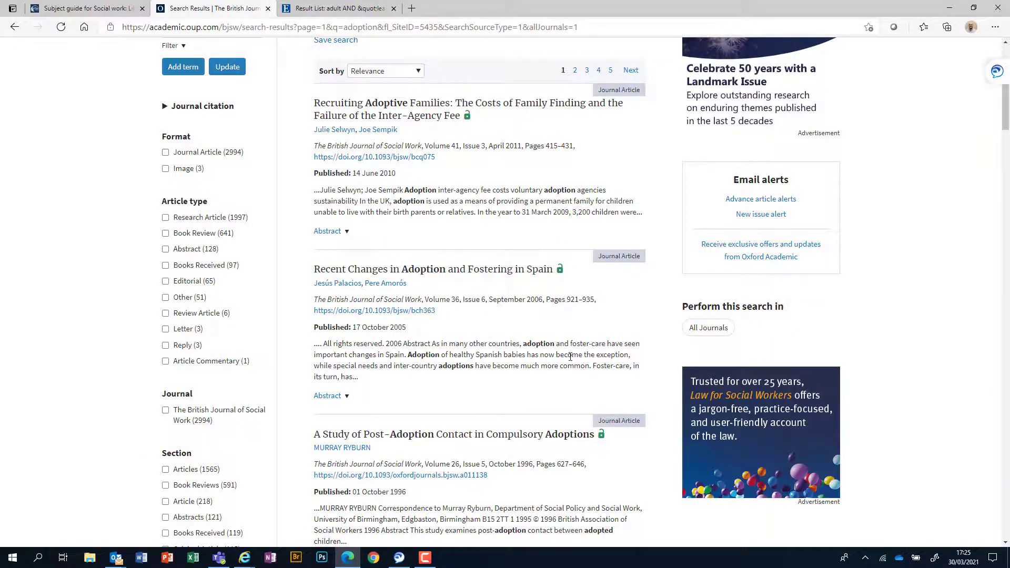
pyautogui.scroll(-5, 571, 357)
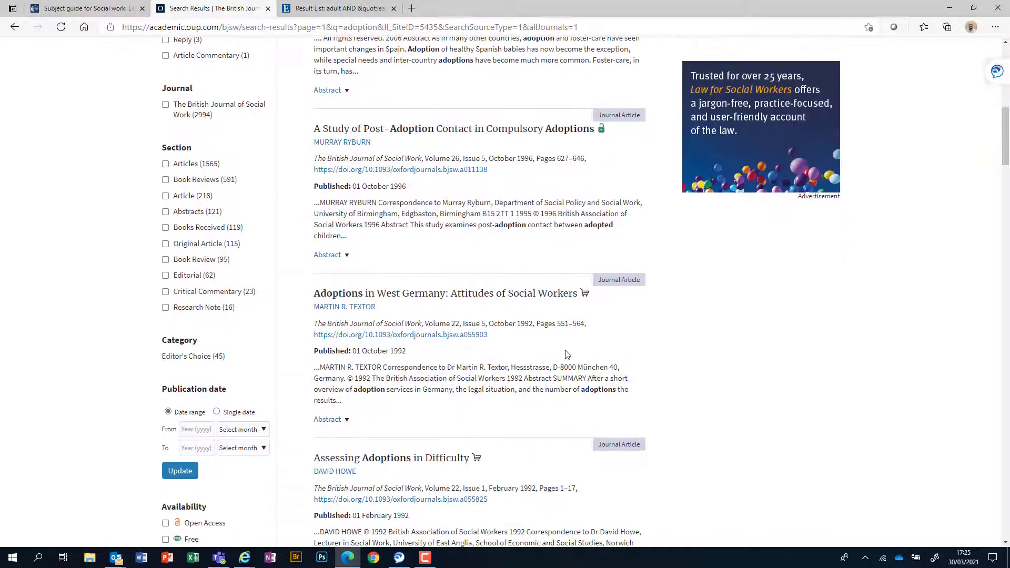
pyautogui.scroll(-4, 567, 354)
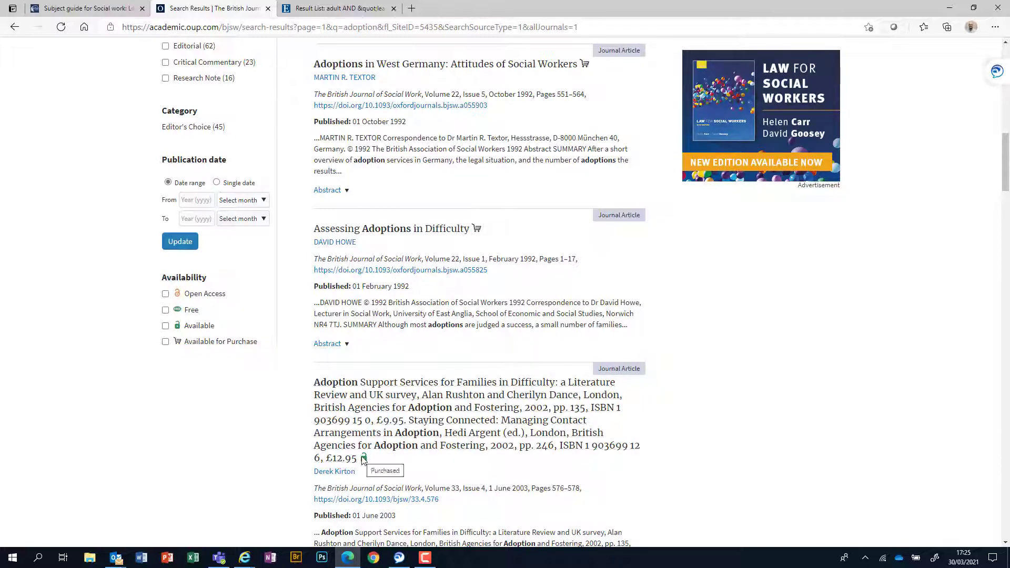
pyautogui.scroll(2, 437, 280)
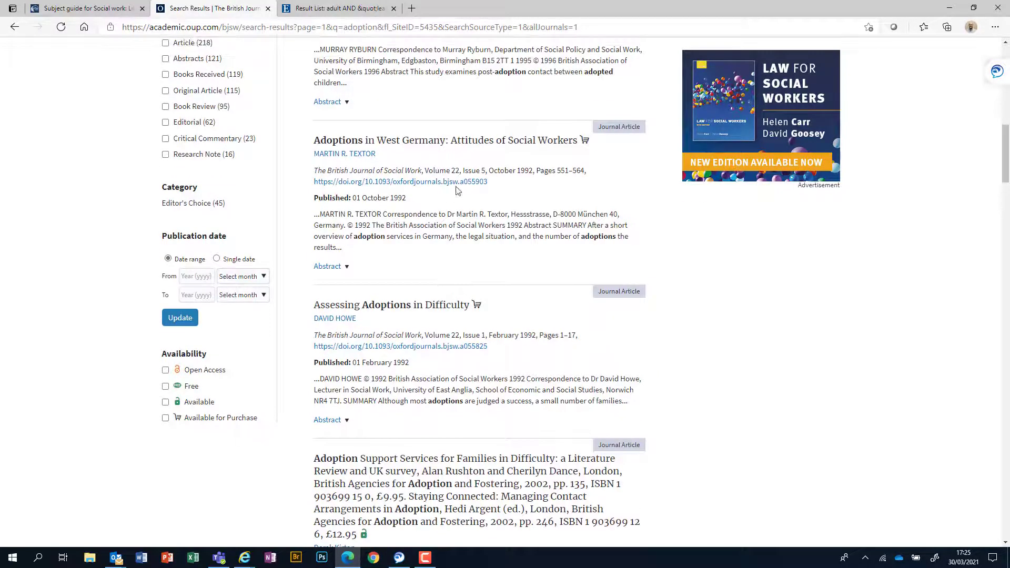
pyautogui.scroll(3, 527, 240)
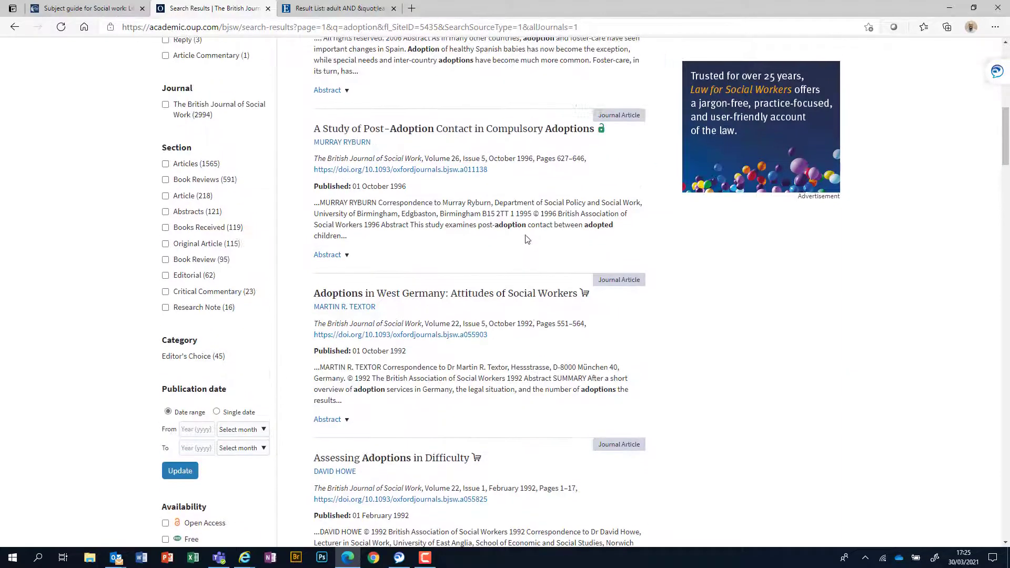
pyautogui.scroll(8, 527, 240)
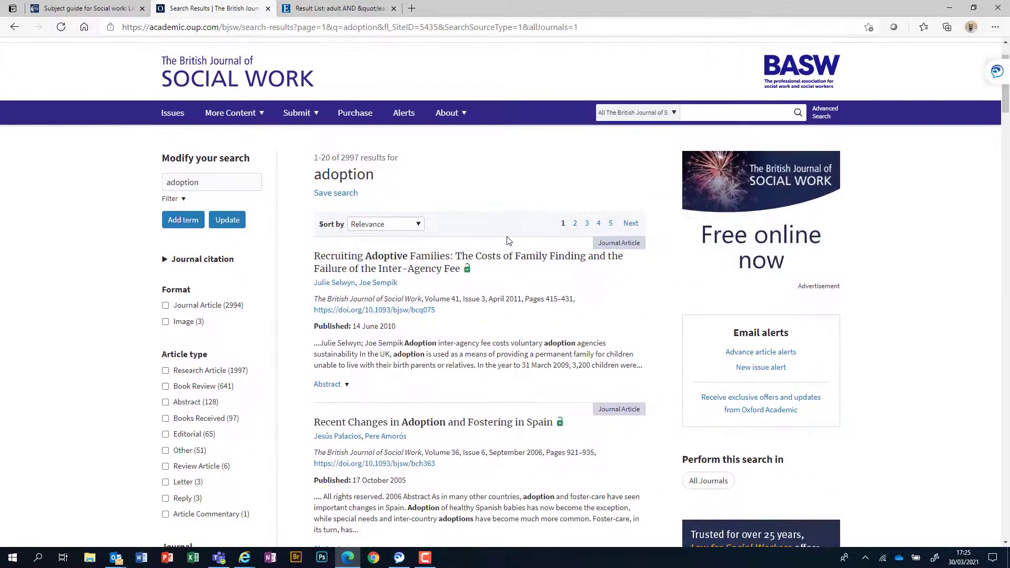
# Step: Refine the search to 'adoption disabled', correcting the misspelt term
pyautogui.click(223, 183)
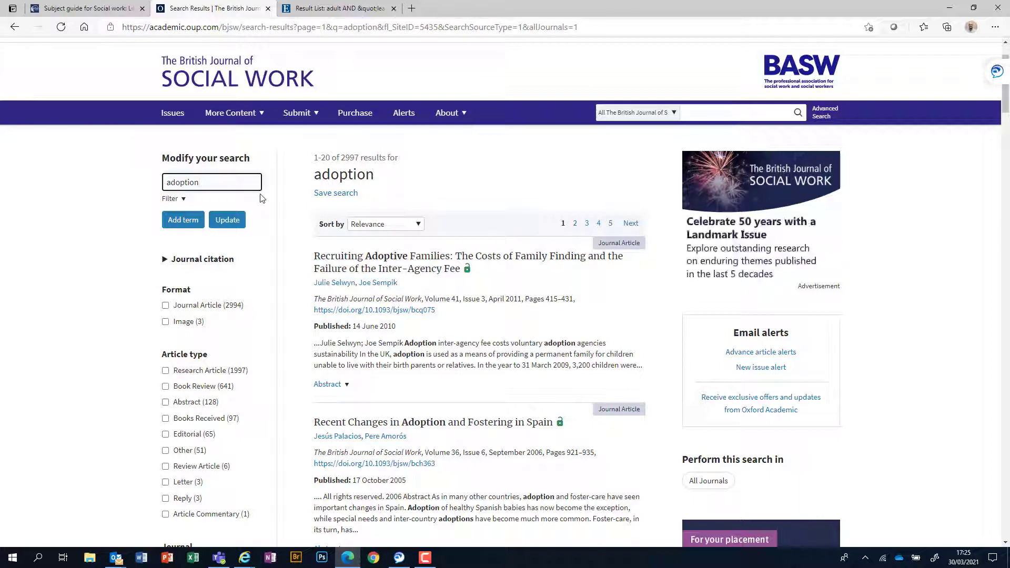
pyautogui.write('diabled')
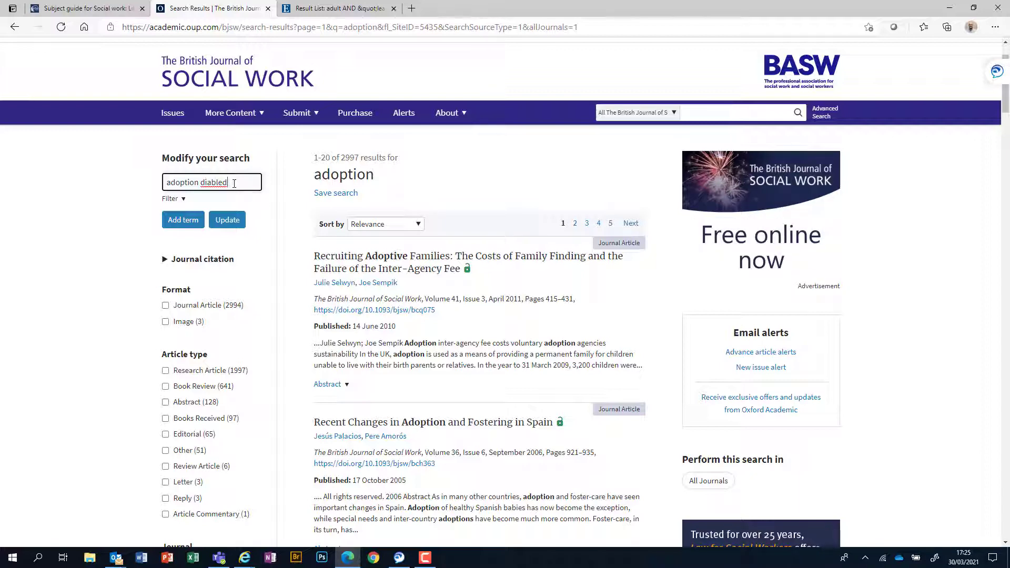
pyautogui.press('BackSpace')
pyautogui.press('BackSpace')
pyautogui.press('BackSpace')
pyautogui.press('BackSpace')
pyautogui.write('sabled')
pyautogui.press('Return')
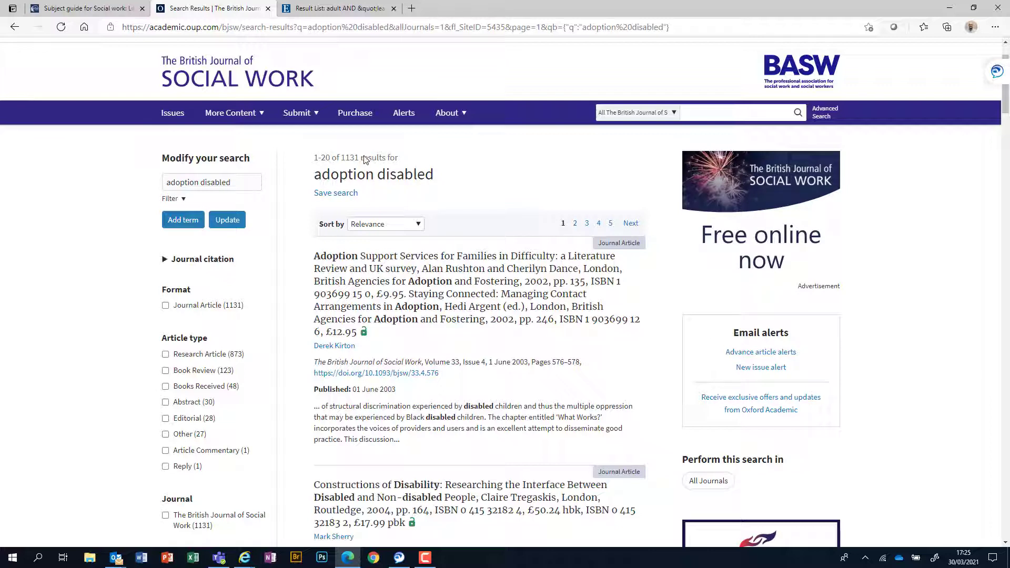
# Step: Add 'children' to the search and update it, giving 954 results
pyautogui.click(260, 185)
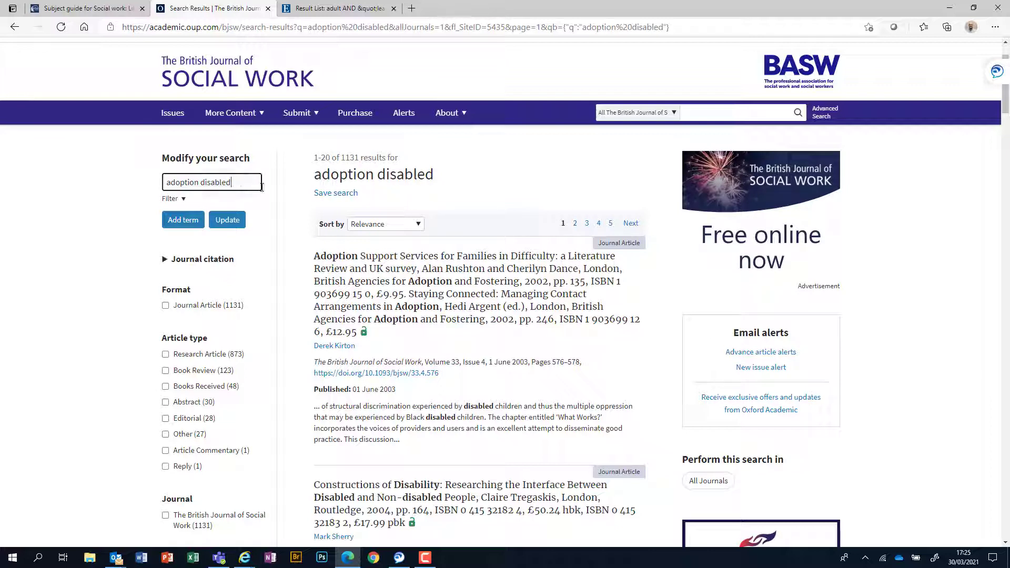
pyautogui.write('children')
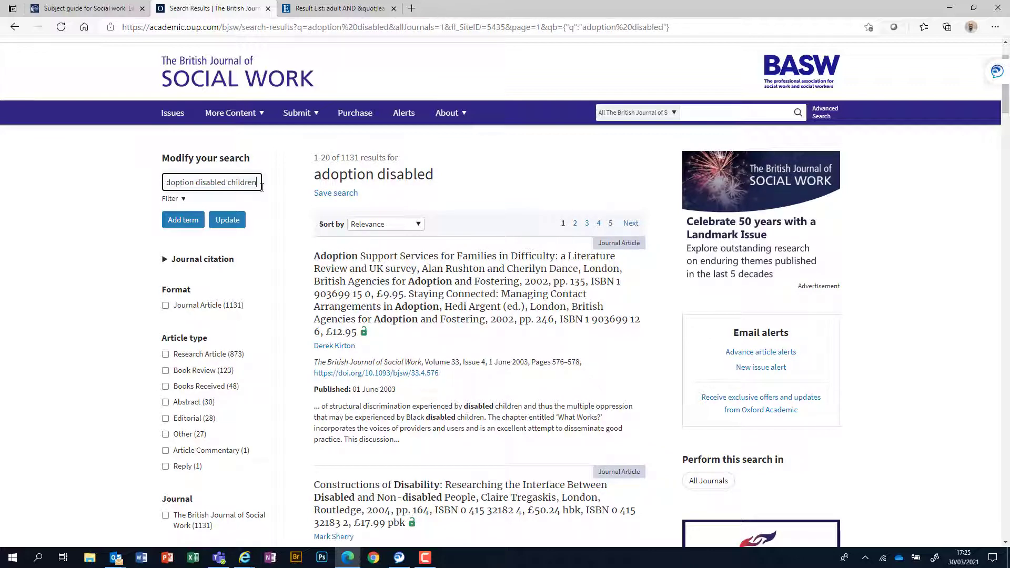
pyautogui.click(183, 219)
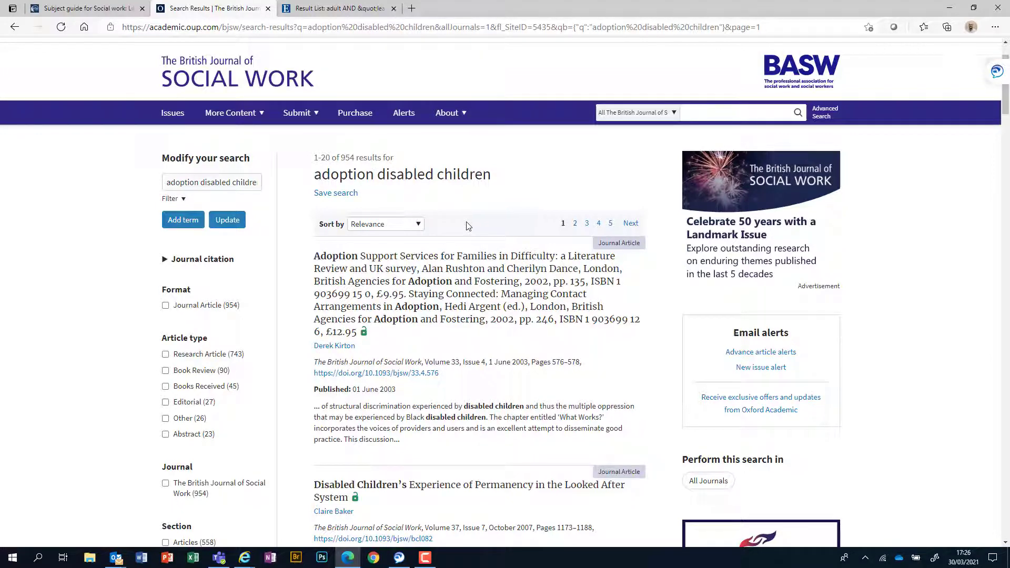
pyautogui.scroll(-1, 468, 226)
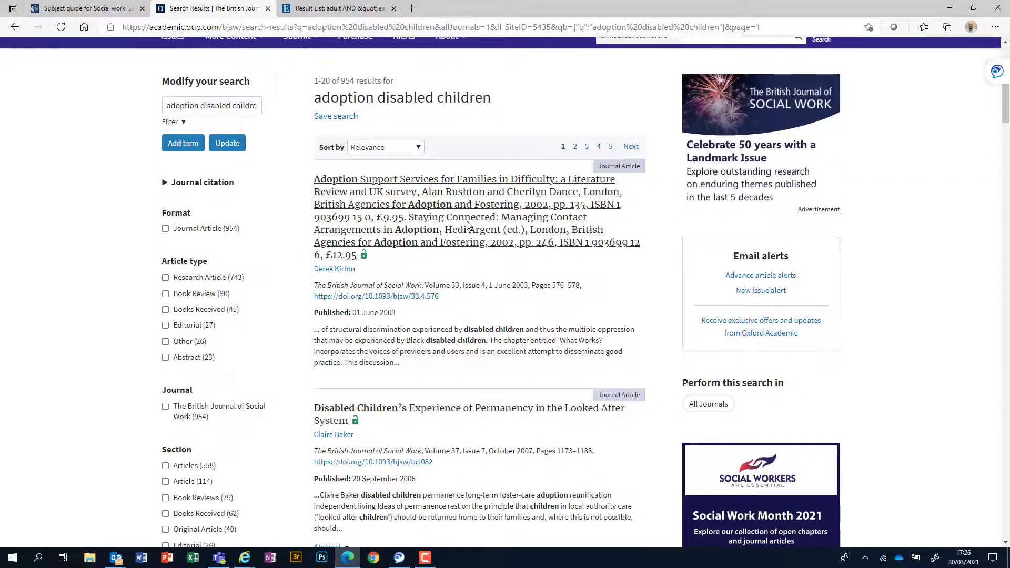
pyautogui.scroll(-1, 468, 227)
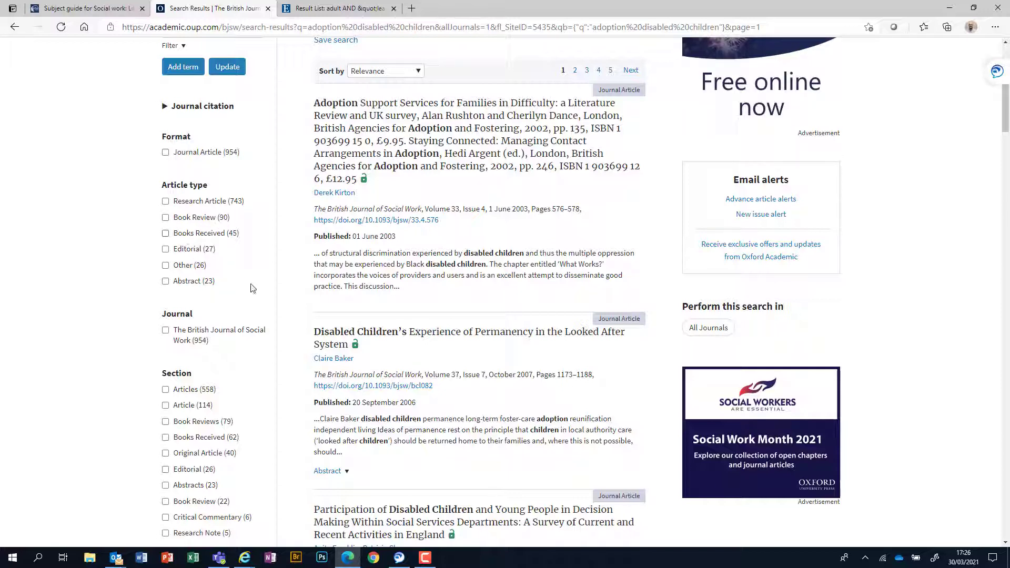
# Step: Filter the results to Research Article type and Available content, leaving 636 results
pyautogui.click(167, 204)
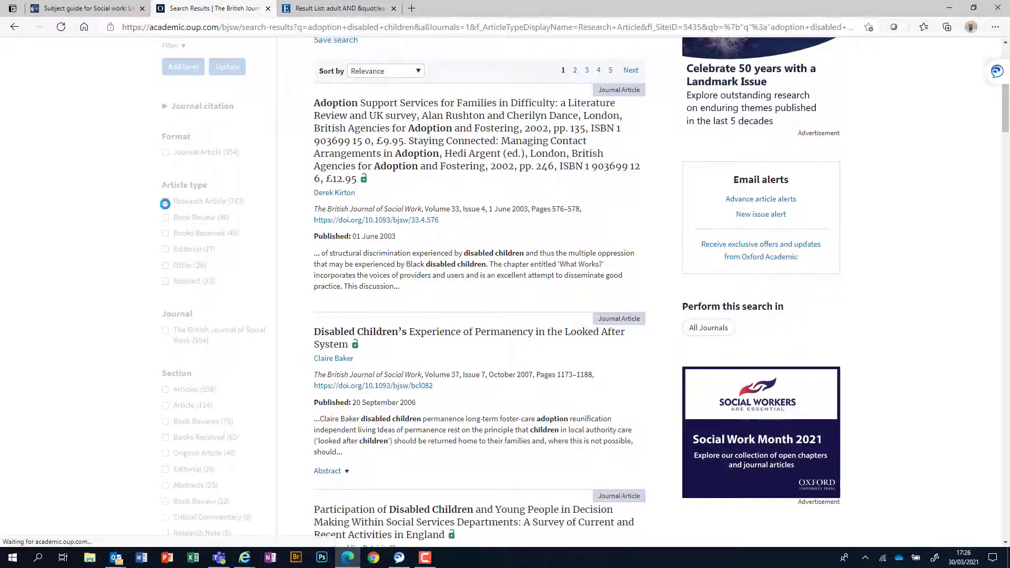
pyautogui.scroll(-6, 207, 283)
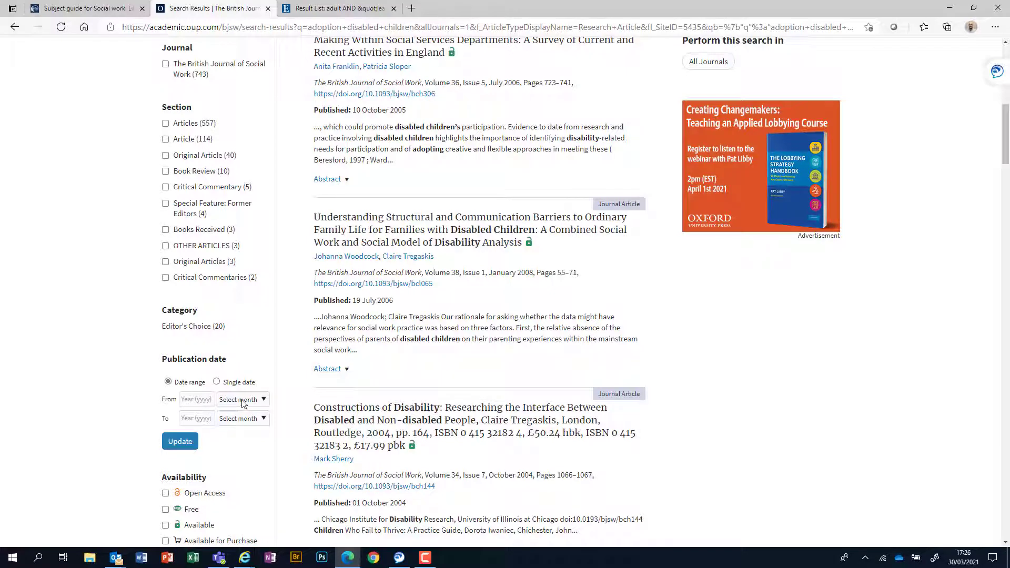
pyautogui.scroll(-2, 243, 402)
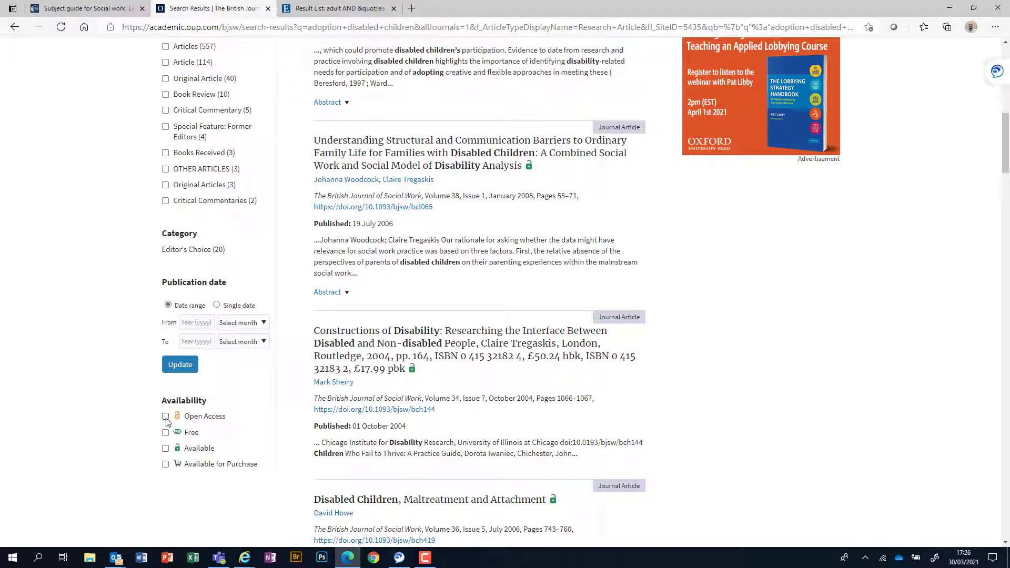
pyautogui.click(166, 449)
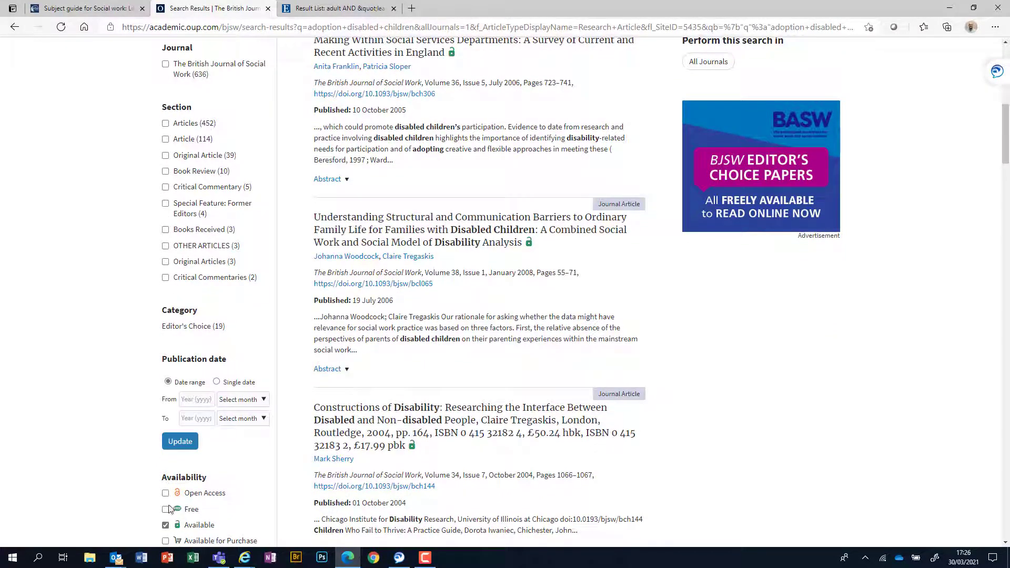
pyautogui.scroll(-3, 228, 501)
pyautogui.scroll(10, 387, 344)
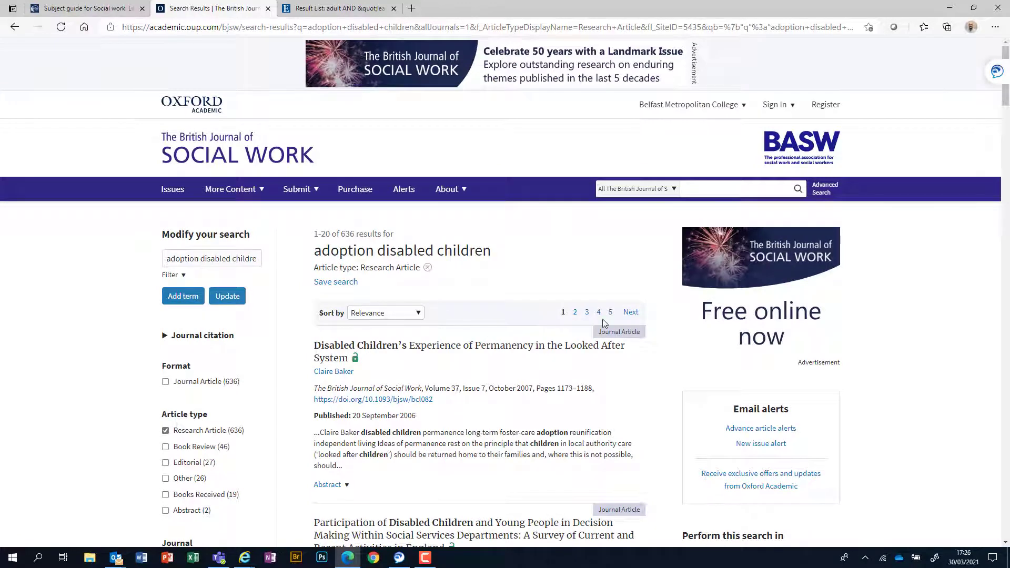
pyautogui.scroll(-3, 404, 312)
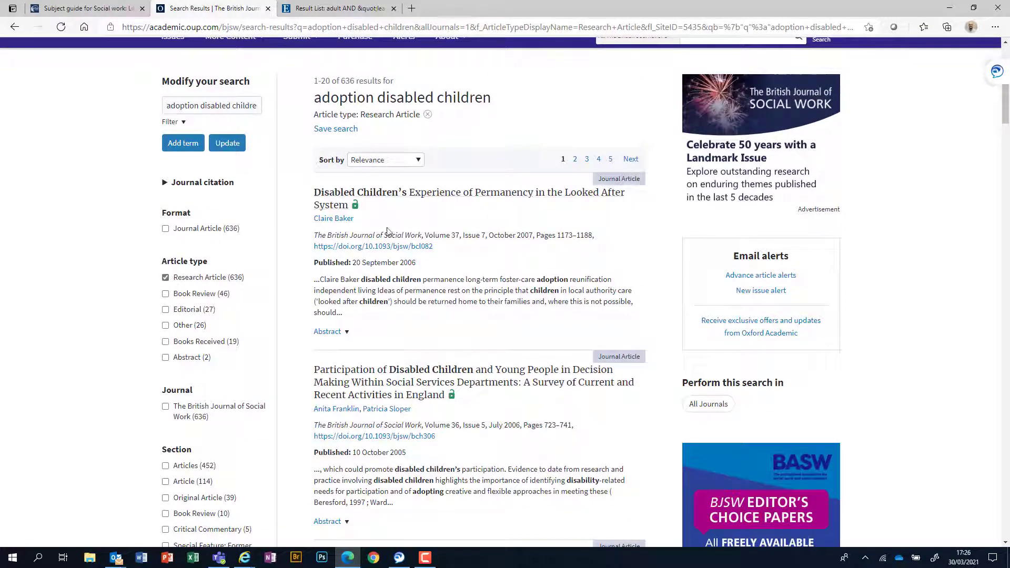
# Step: Open the first result, 'Disabled Children's Experience of Permanency in the Looked After System', and read its title and citation
pyautogui.click(423, 199)
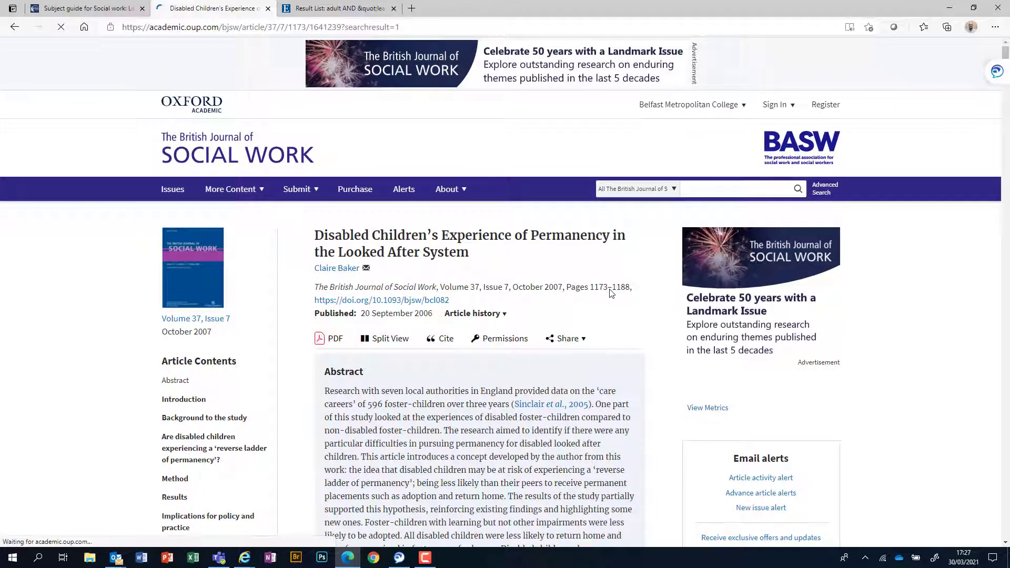
pyautogui.scroll(-2, 608, 292)
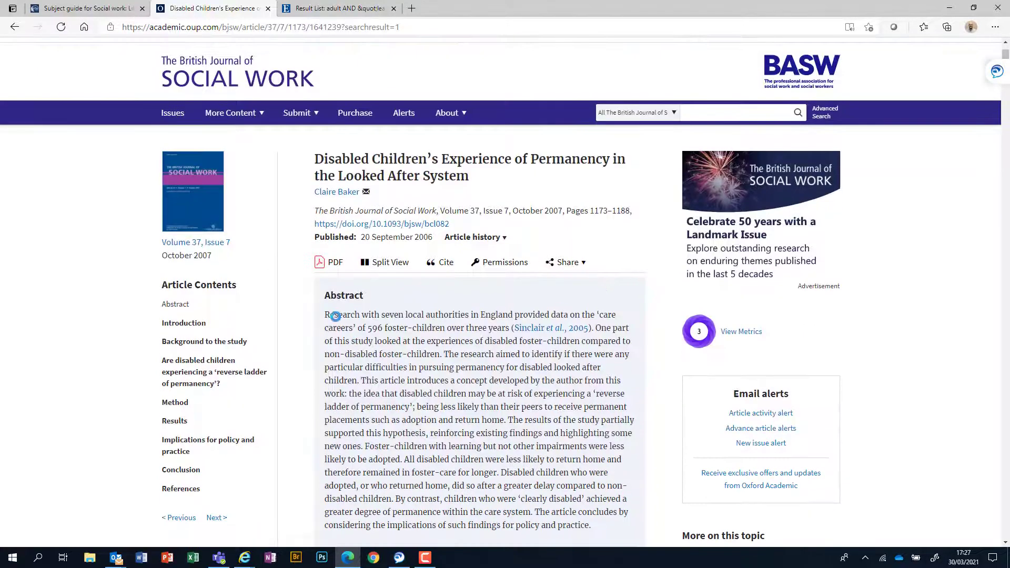
pyautogui.scroll(-2, 486, 375)
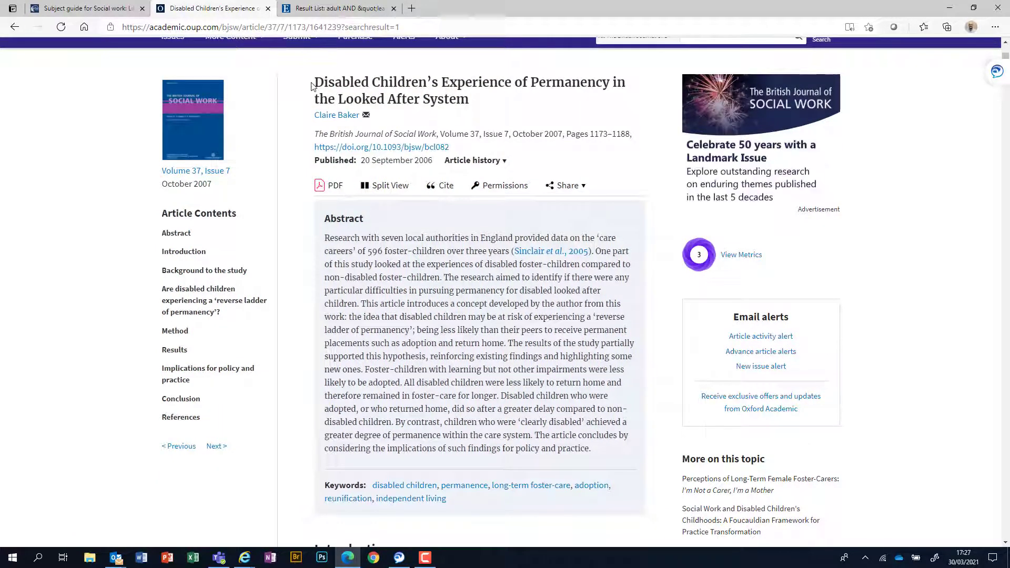
pyautogui.moveTo(316, 85); pyautogui.dragTo(468, 100)
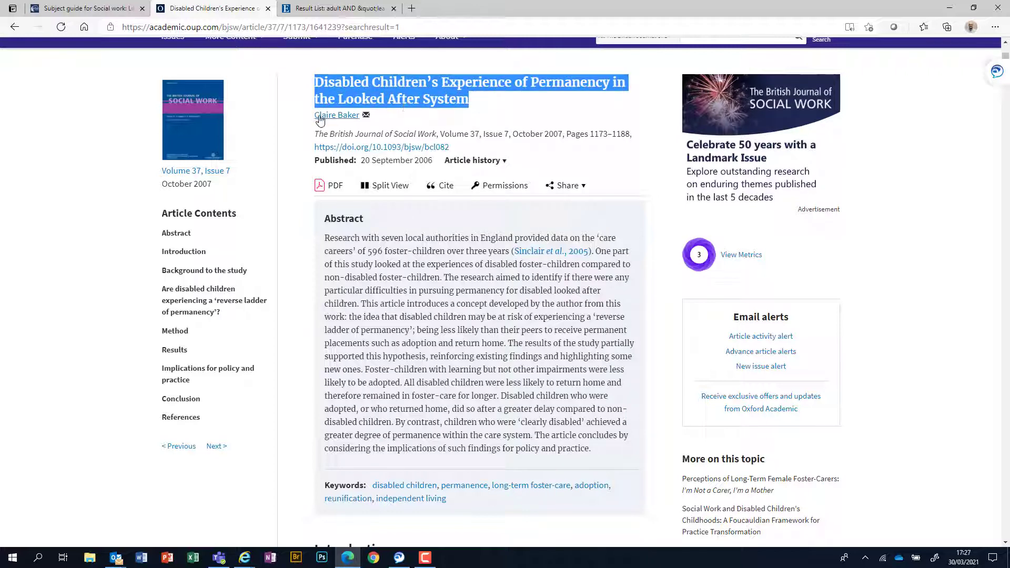
pyautogui.moveTo(315, 135); pyautogui.dragTo(565, 138)
pyautogui.click(599, 151)
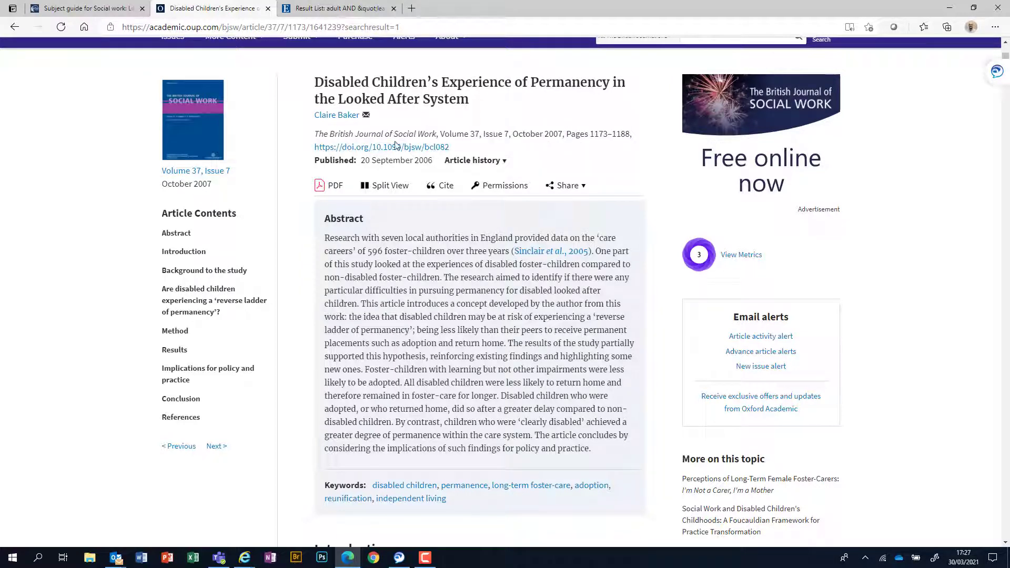
pyautogui.scroll(-1, 425, 331)
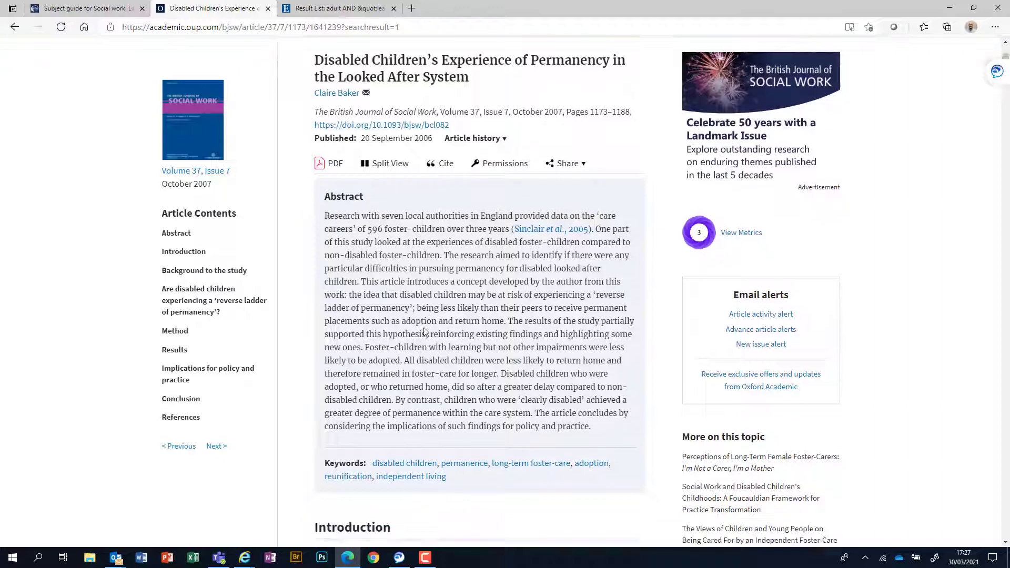
pyautogui.scroll(-1, 425, 331)
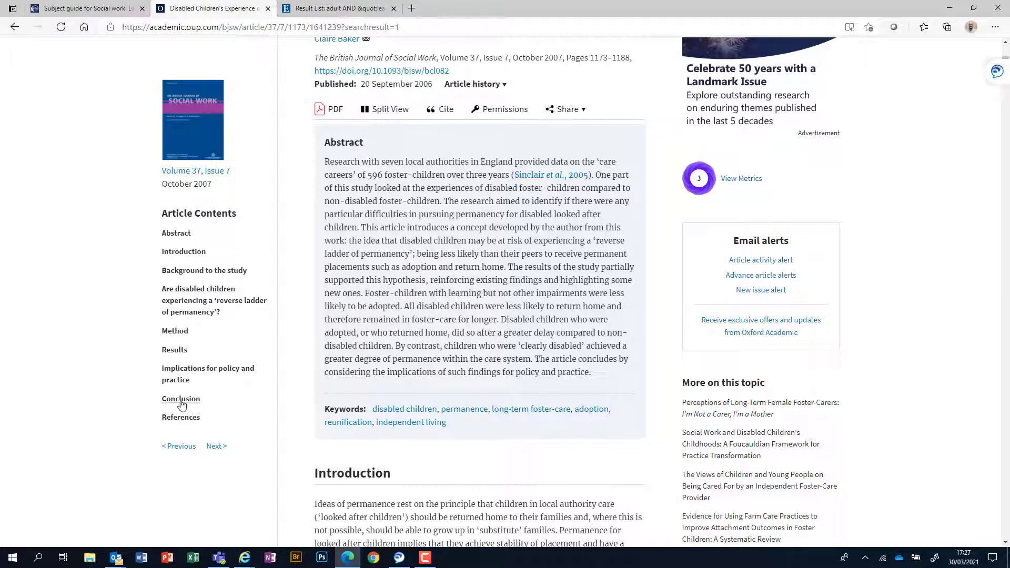
# Step: Jump between the article's Conclusion and Abstract, then open its PDF in a new tab
pyautogui.click(181, 399)
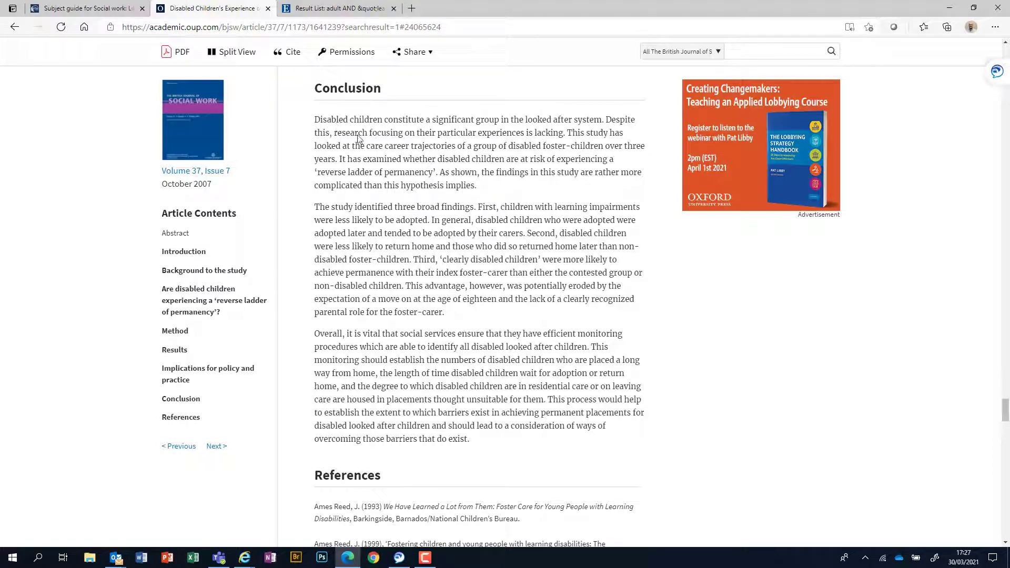
pyautogui.click(174, 235)
pyautogui.scroll(1, 523, 210)
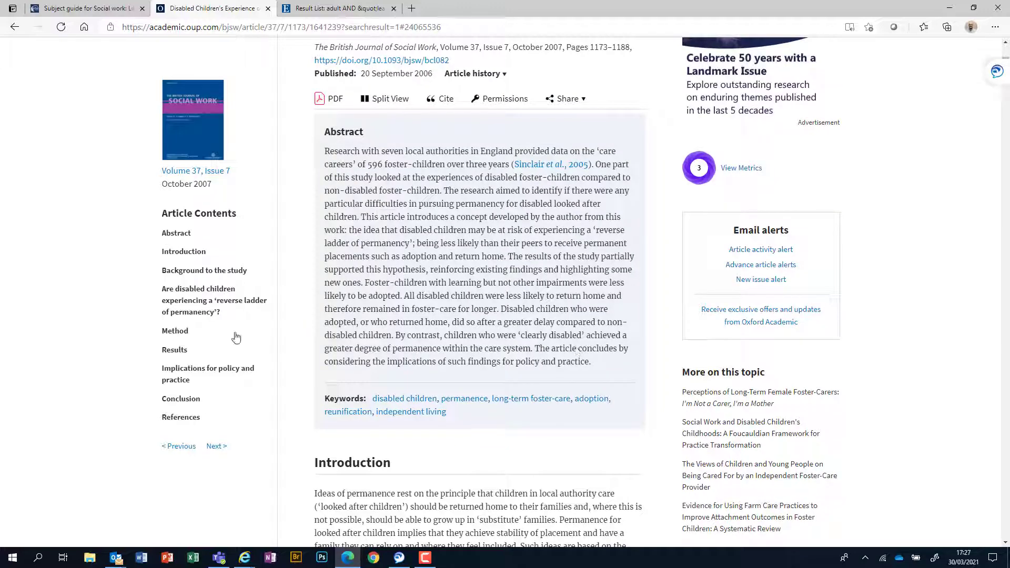
pyautogui.click(182, 401)
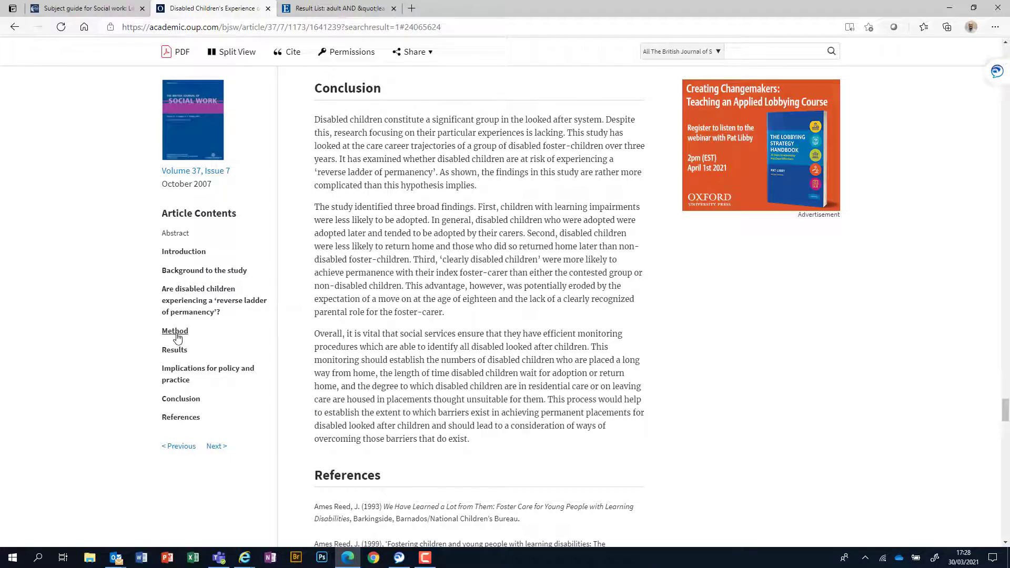
pyautogui.scroll(4, 476, 295)
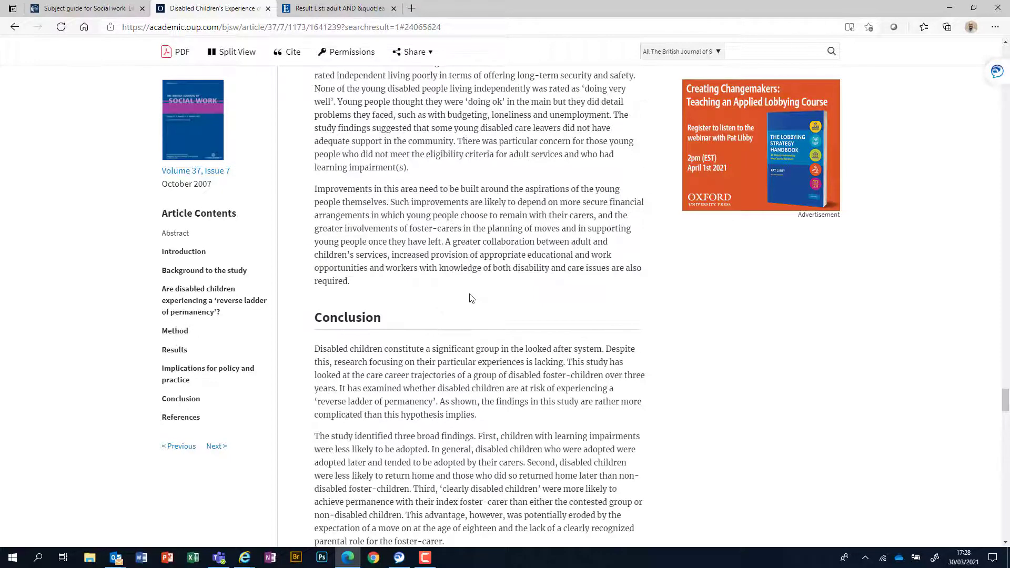
pyautogui.scroll(15, 419, 306)
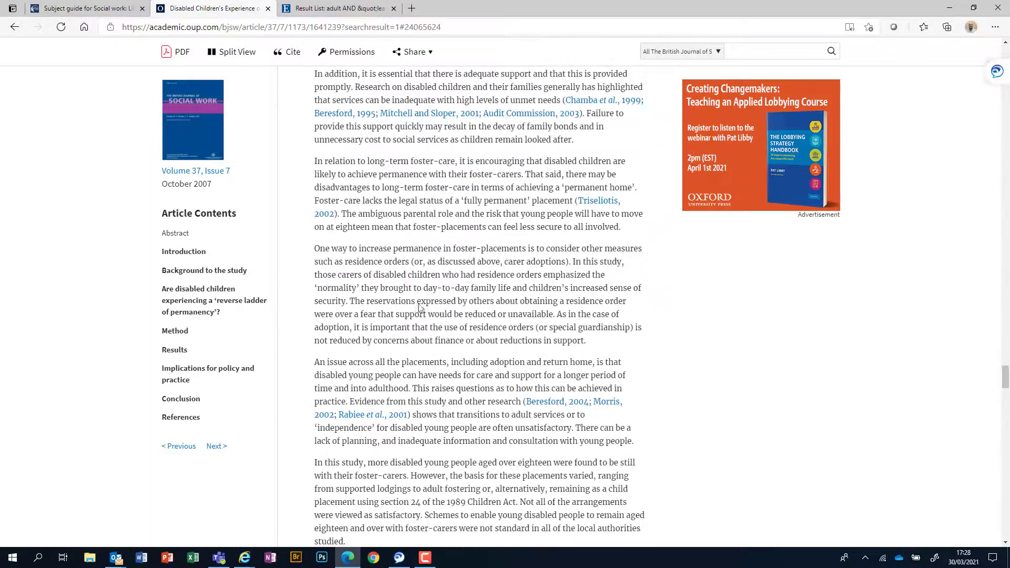
pyautogui.scroll(4, 419, 307)
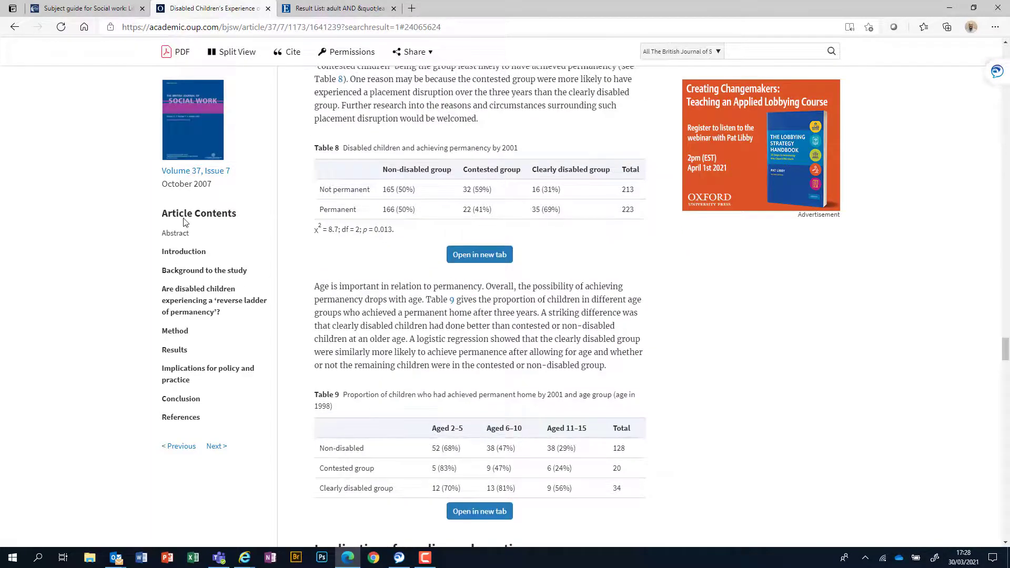
pyautogui.click(176, 235)
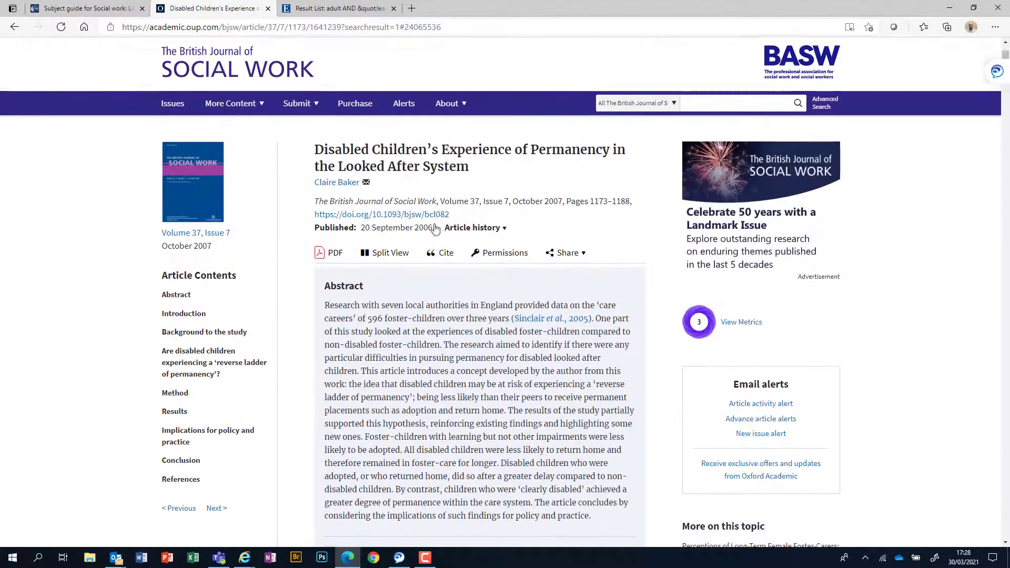
pyautogui.rightClick(330, 265)
pyautogui.click(352, 276)
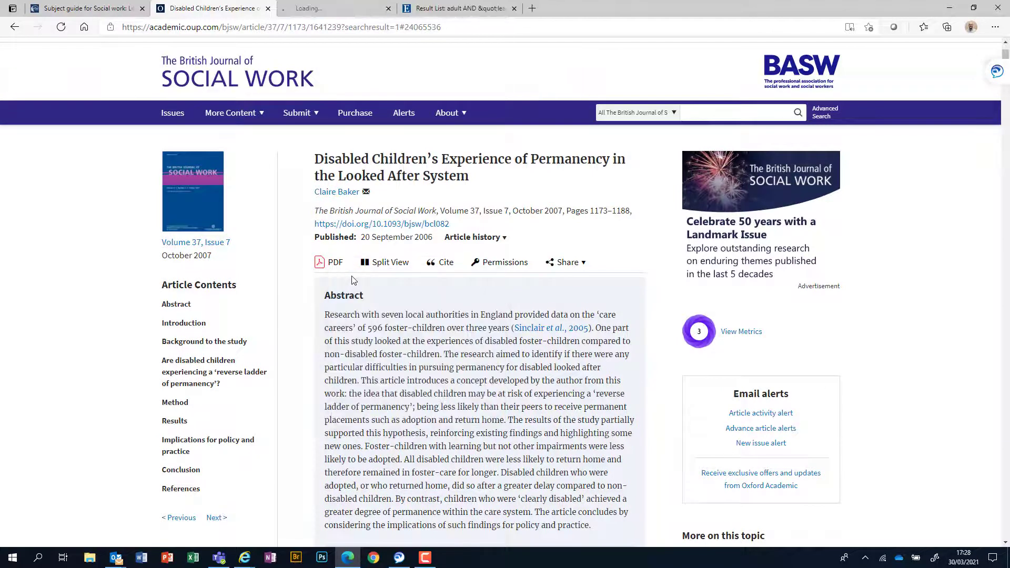
# Step: Switch to the PDF tab and scroll the 16-page article to page 4
pyautogui.click(356, 10)
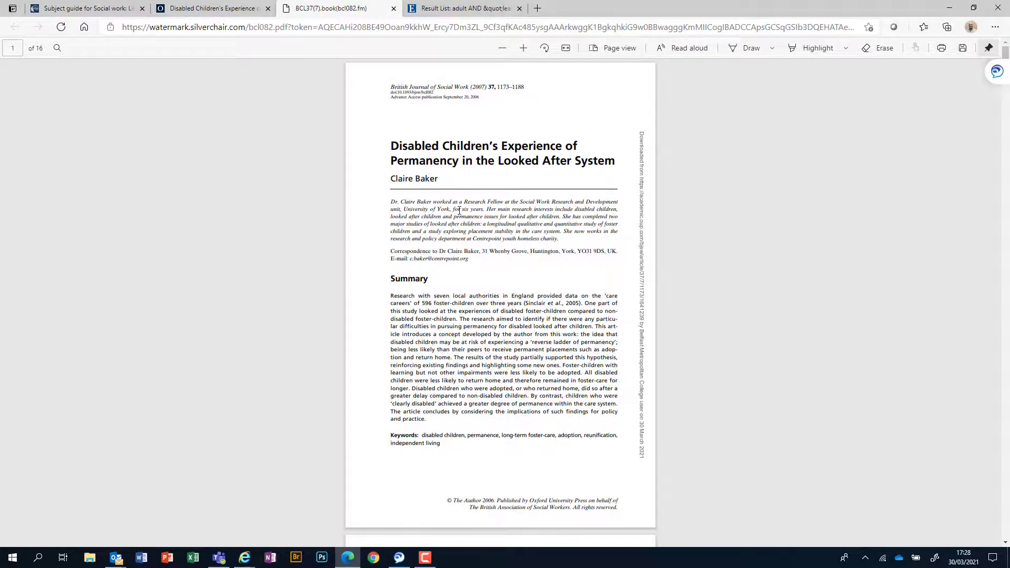
pyautogui.scroll(-8, 458, 211)
pyautogui.rightClick(479, 319)
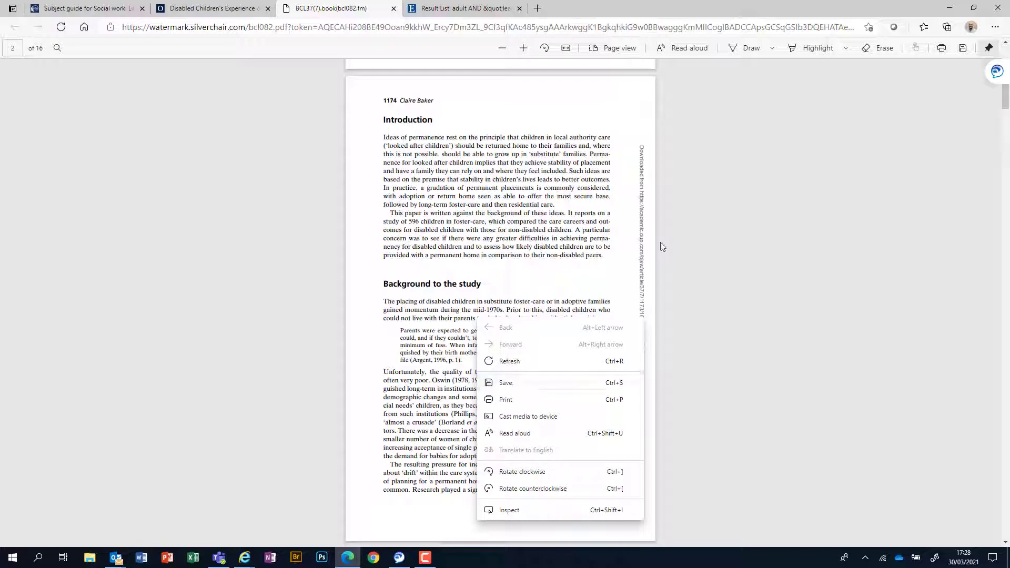
pyautogui.click(687, 239)
pyautogui.scroll(-15, 442, 329)
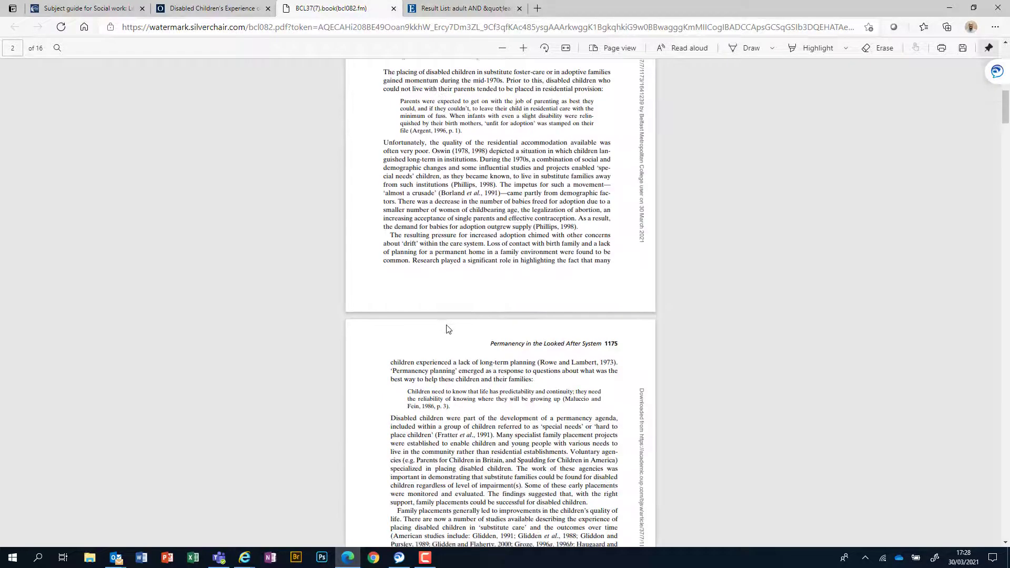
# Step: Close the PDF, return to the 636 'adoption disabled children' results and open the search-scope dropdown
pyautogui.click(394, 9)
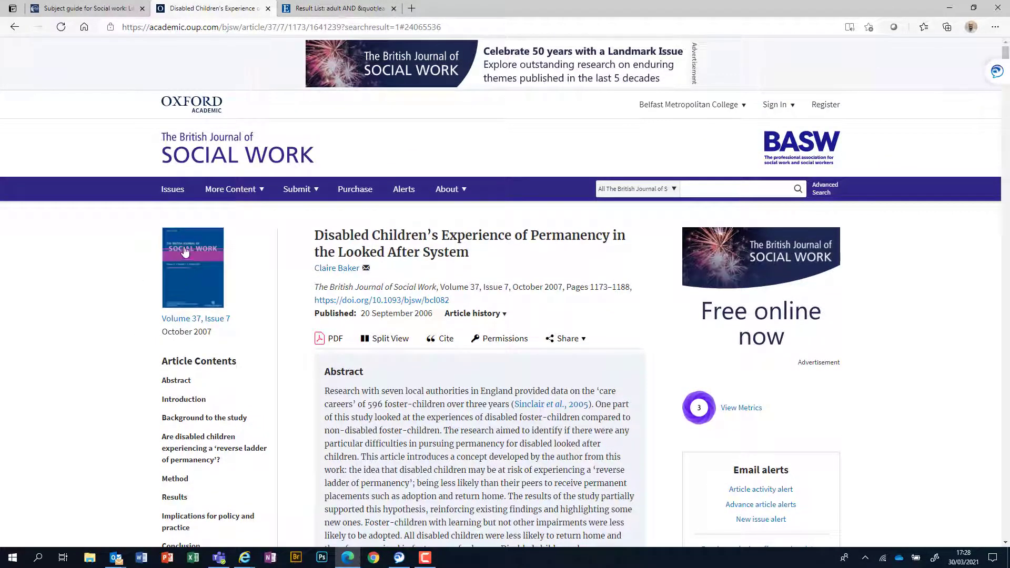
pyautogui.click(14, 28)
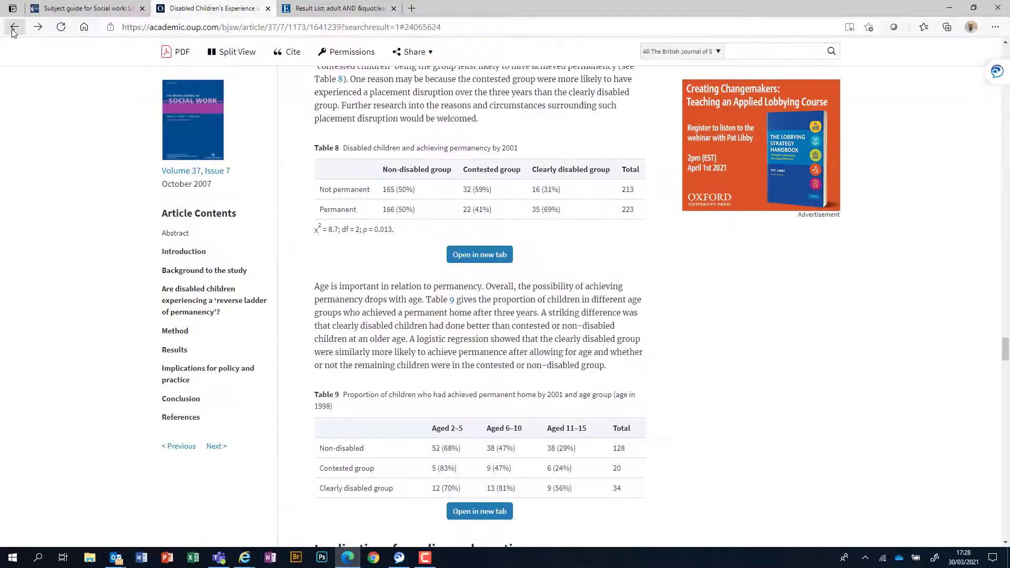
pyautogui.click(14, 29)
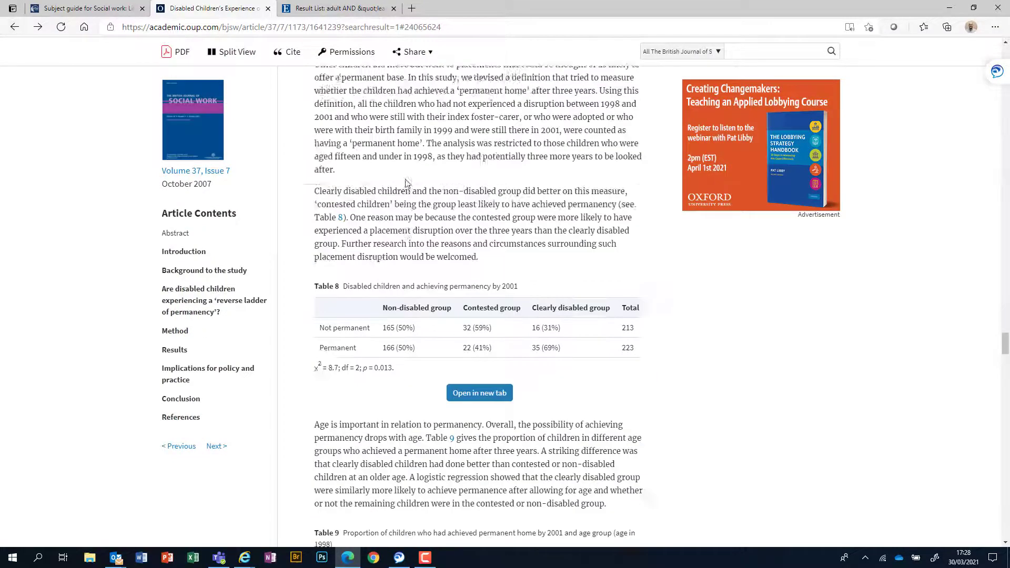
pyautogui.click(15, 28)
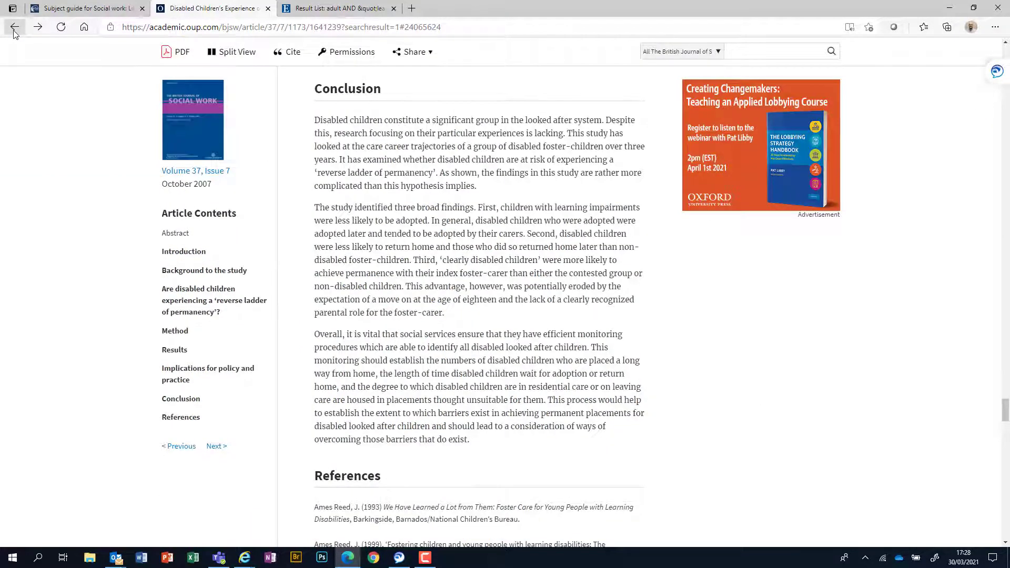
pyautogui.click(15, 32)
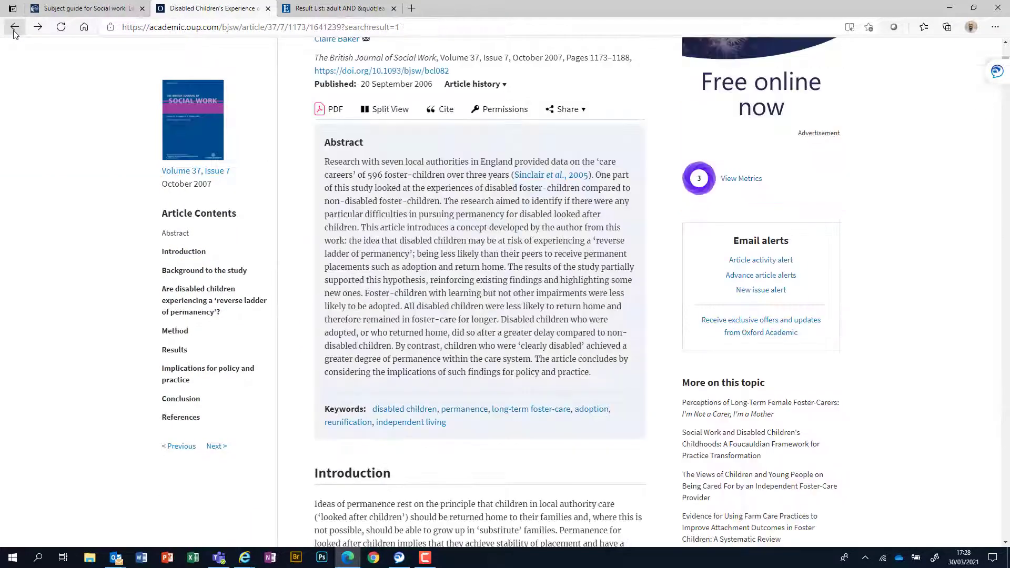
pyautogui.click(15, 31)
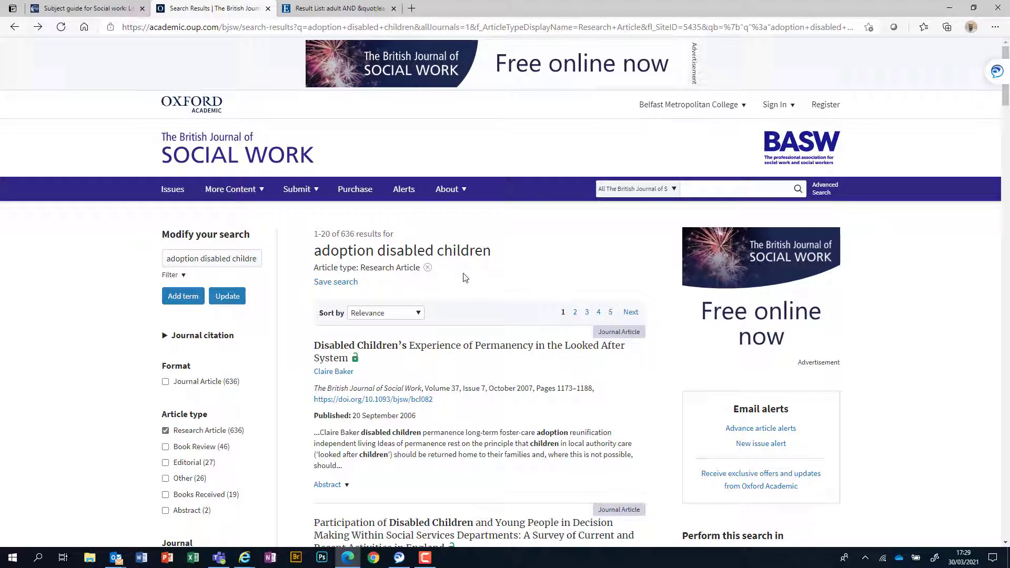
pyautogui.click(674, 189)
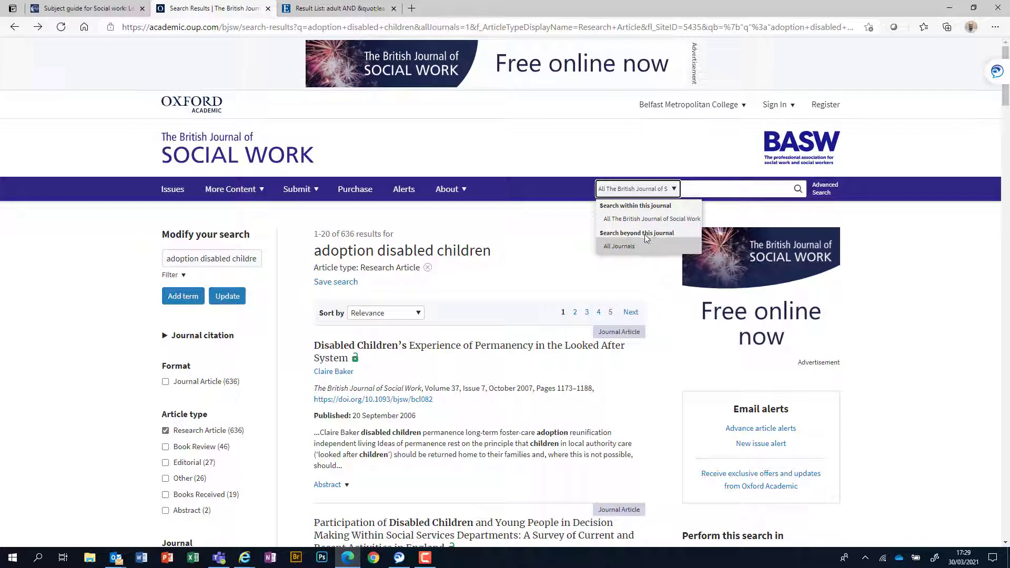
# Step: Rerun 'adoption disabled children' scoped to All Journals, giving 15520 results
pyautogui.click(615, 248)
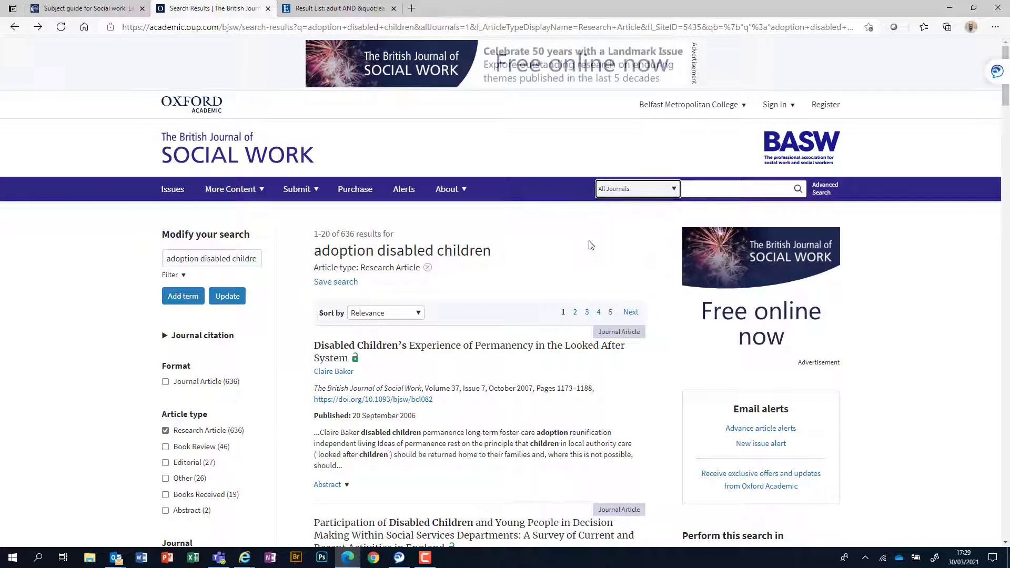
pyautogui.moveTo(169, 261); pyautogui.dragTo(261, 263)
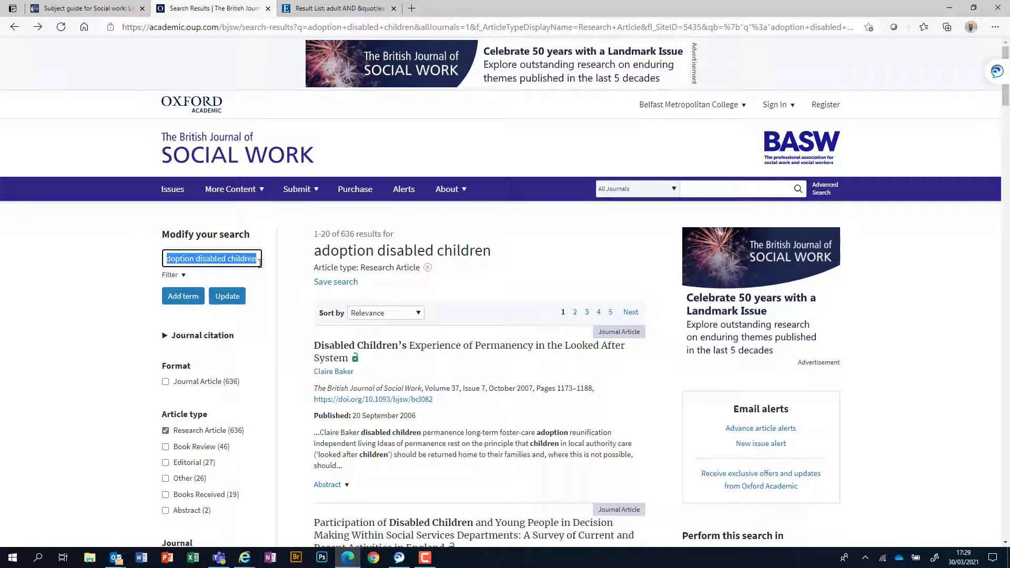
pyautogui.click(701, 188)
pyautogui.write('adoption disabled children')
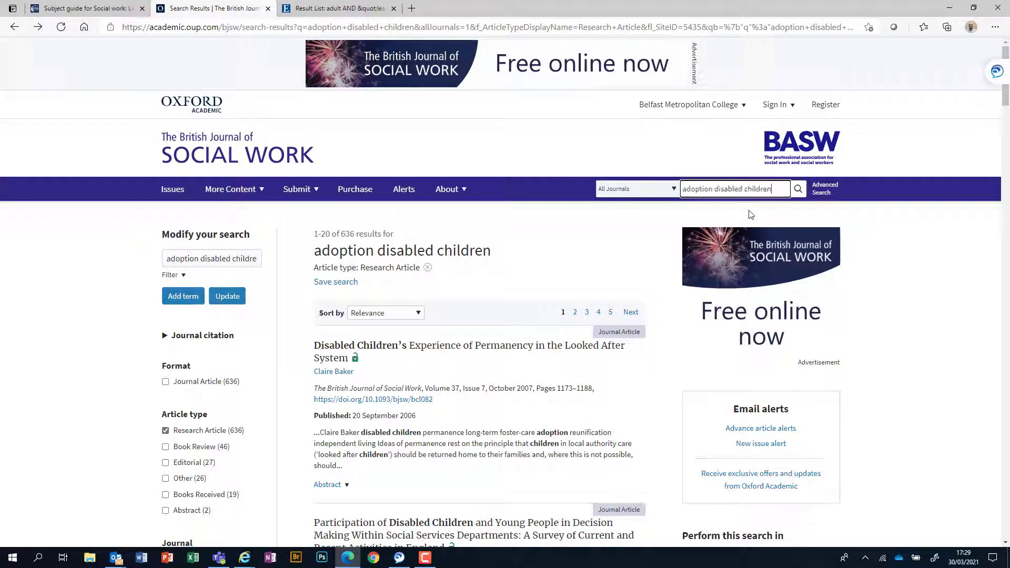
pyautogui.press('Return')
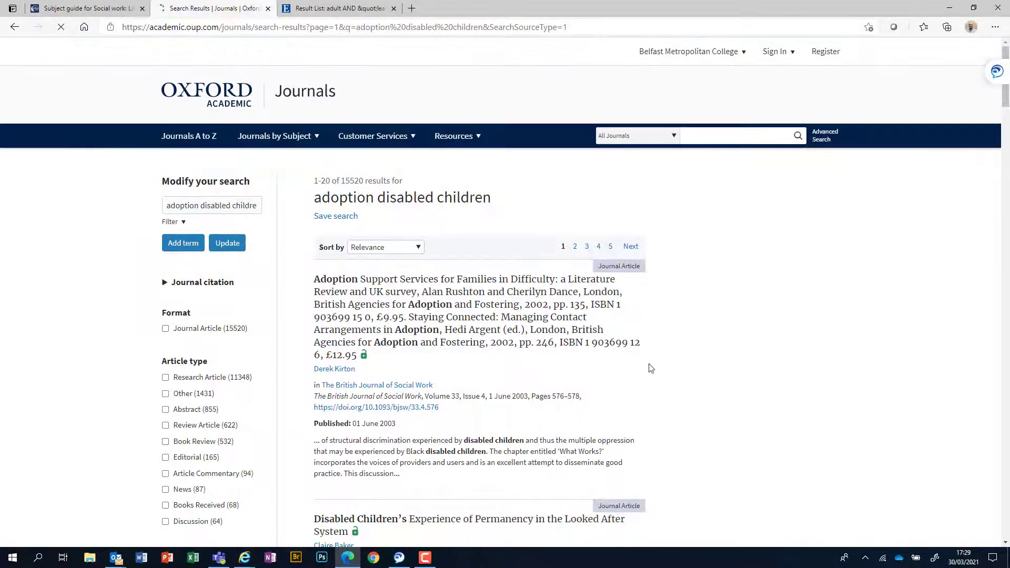
pyautogui.scroll(-2, 653, 369)
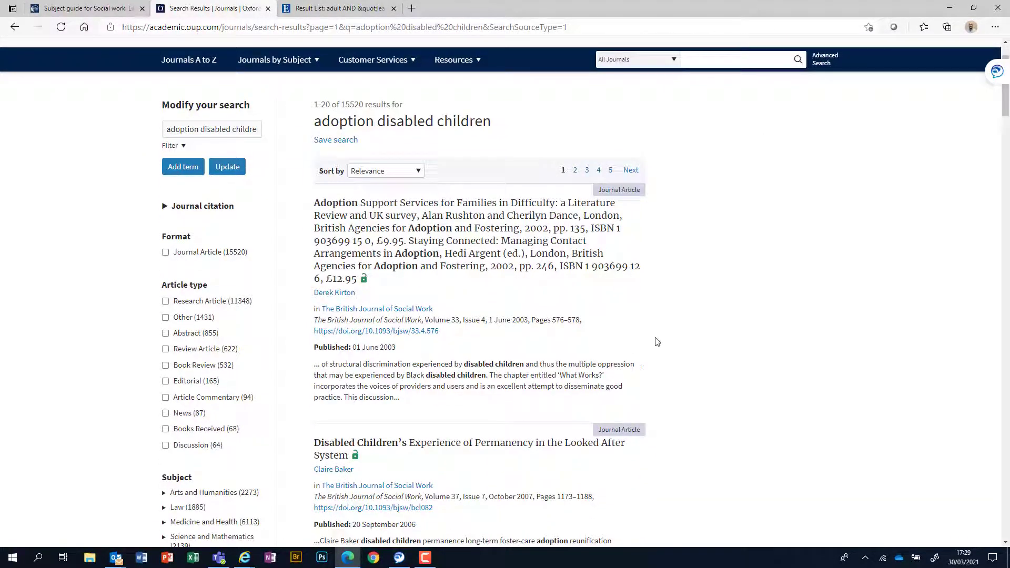
pyautogui.scroll(-3, 651, 316)
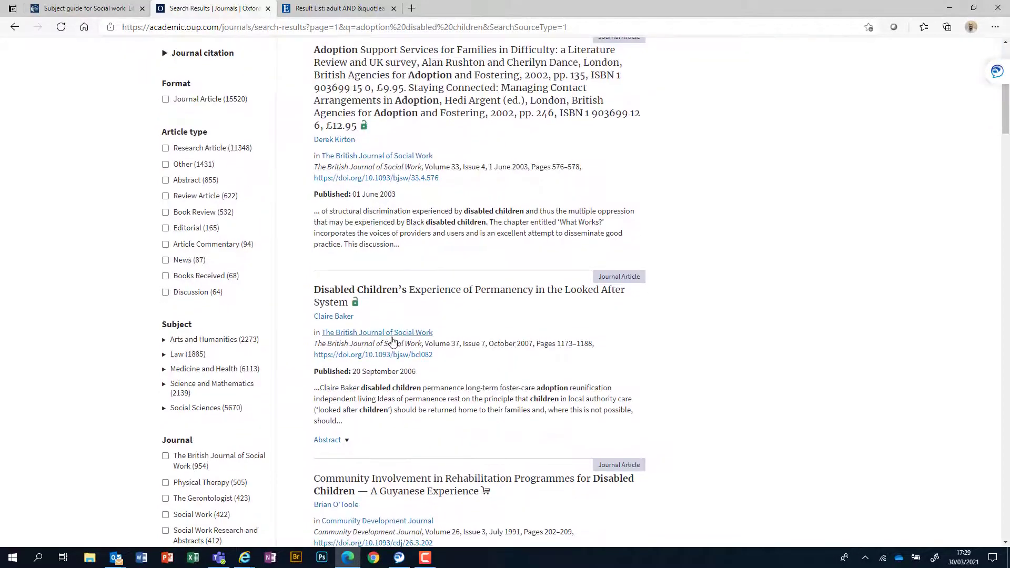
pyautogui.scroll(-4, 395, 343)
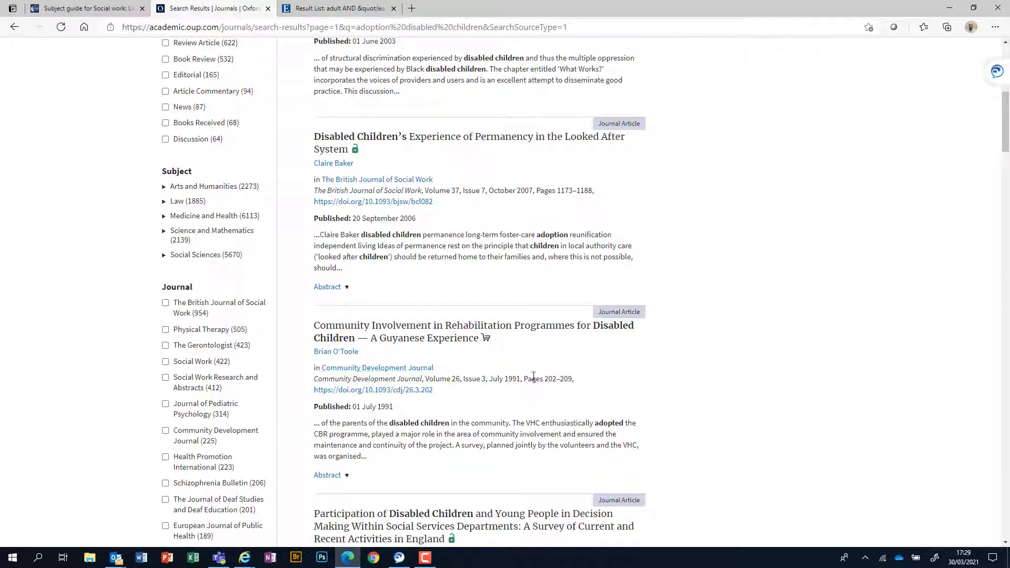
pyautogui.scroll(-5, 534, 383)
pyautogui.scroll(-5, 534, 383)
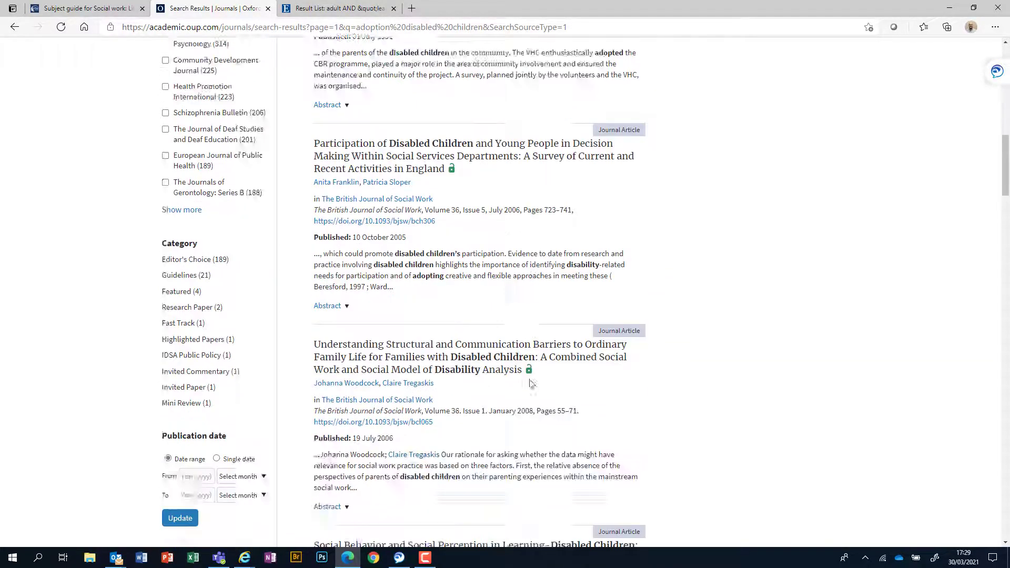
pyautogui.scroll(-2, 385, 319)
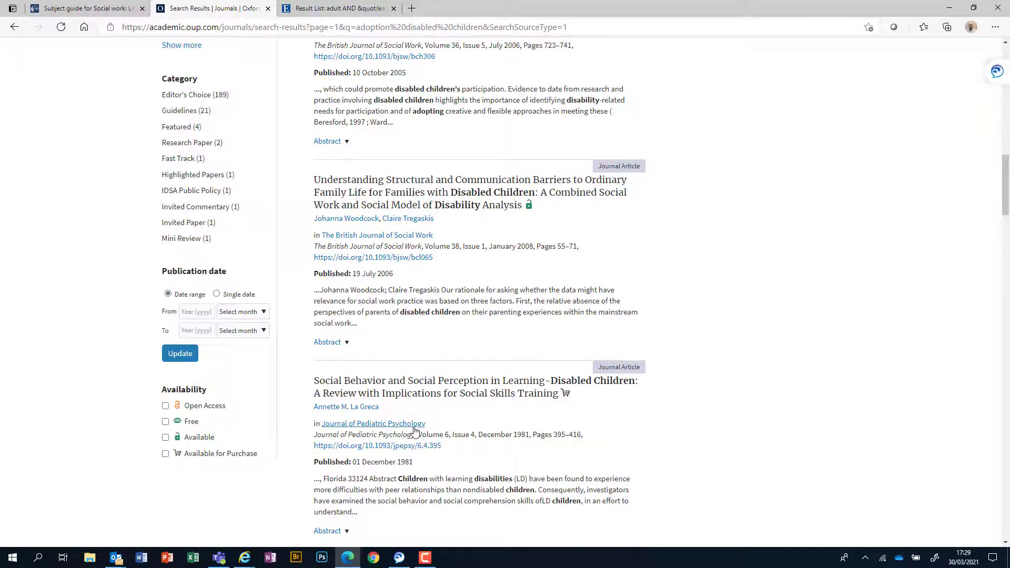
pyautogui.scroll(-2, 415, 430)
pyautogui.scroll(-4, 415, 427)
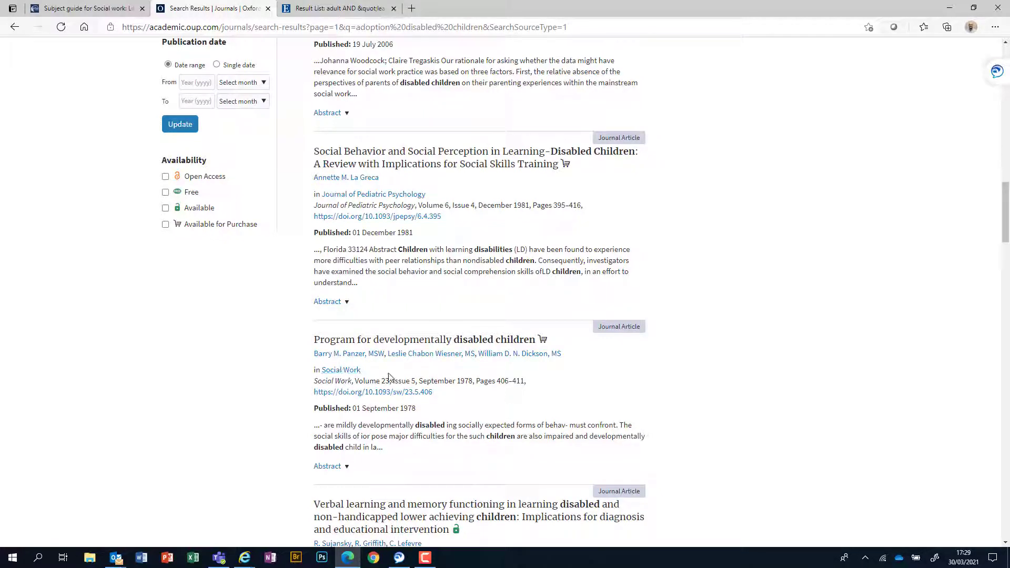
pyautogui.scroll(-2, 405, 347)
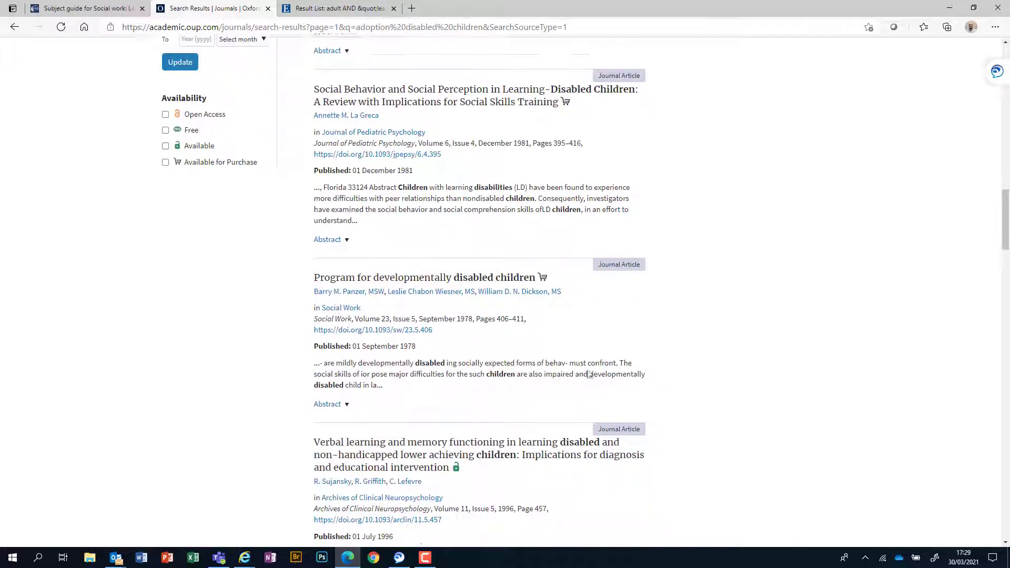
pyautogui.scroll(-2, 588, 375)
pyautogui.scroll(-2, 588, 375)
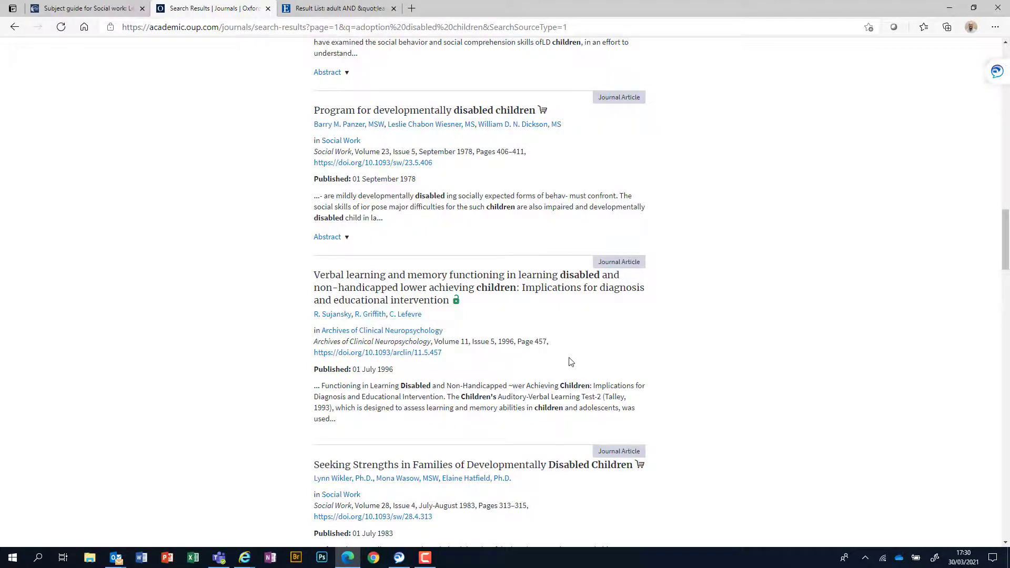
pyautogui.scroll(-2, 572, 359)
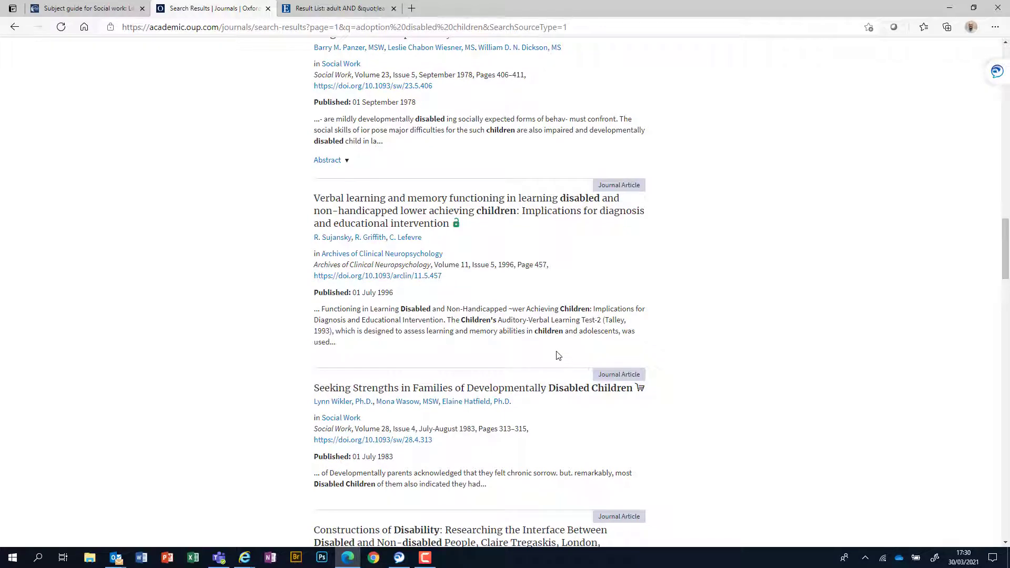
pyautogui.scroll(-2, 559, 355)
pyautogui.scroll(-6, 413, 406)
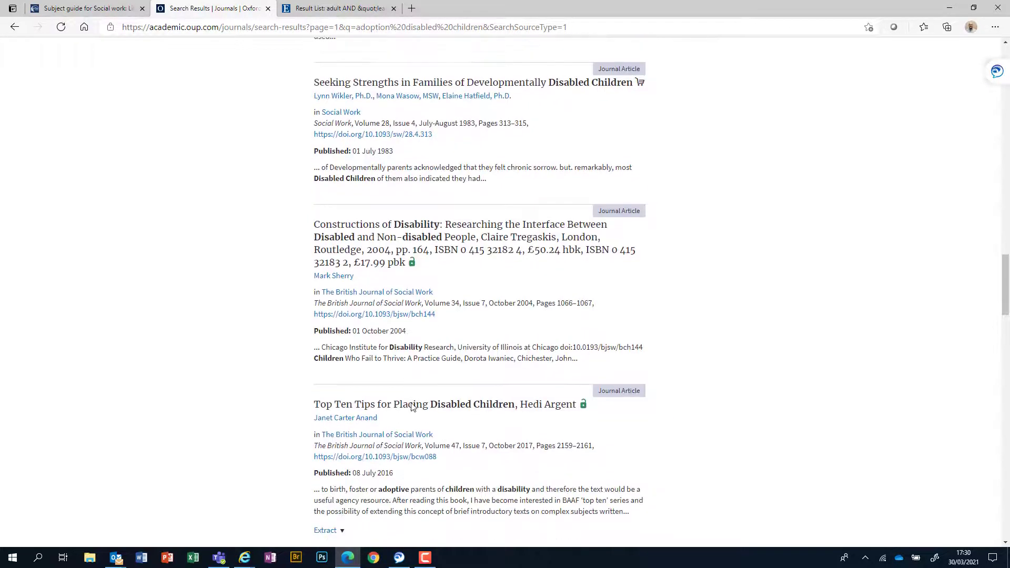
pyautogui.scroll(-3, 412, 407)
pyautogui.scroll(-3, 412, 413)
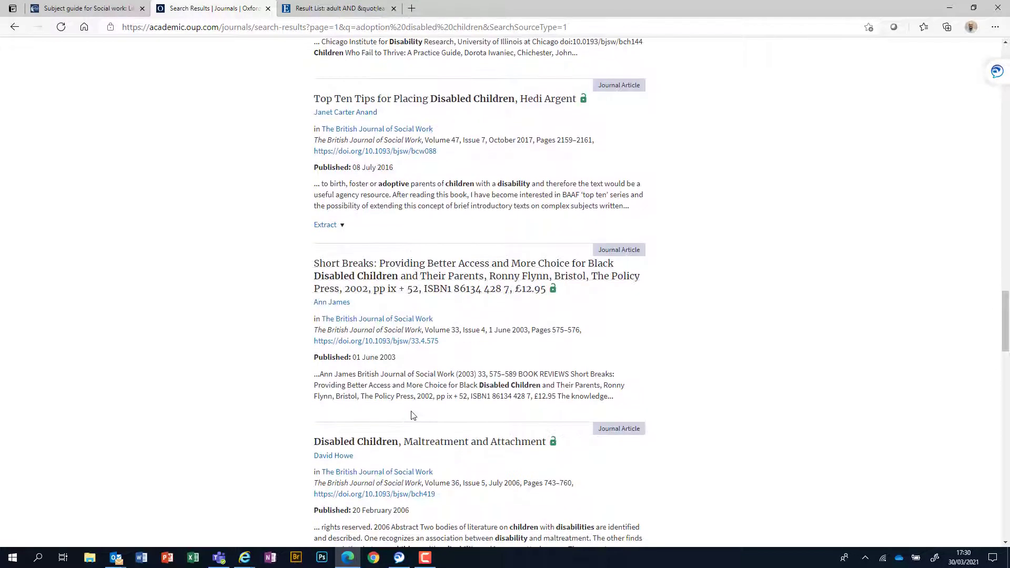
pyautogui.scroll(-2, 412, 416)
pyautogui.scroll(2, 409, 410)
pyautogui.scroll(-2, 407, 413)
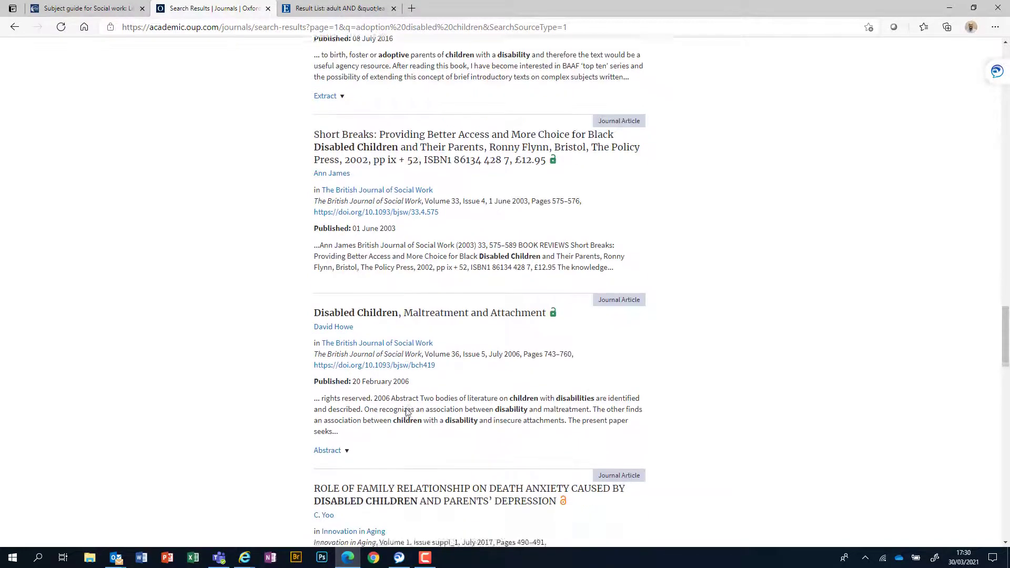
pyautogui.scroll(-6, 407, 413)
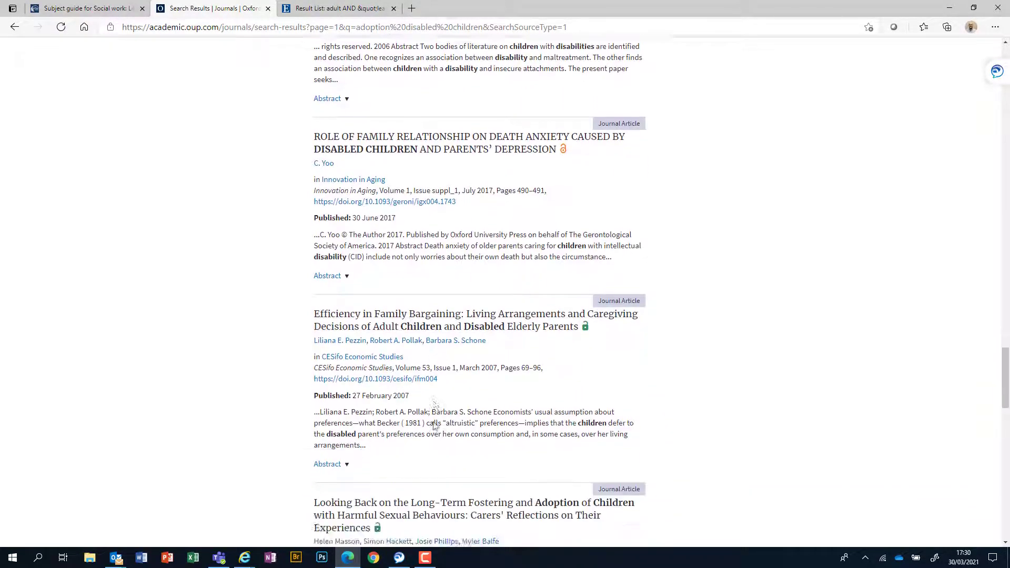
pyautogui.scroll(-2, 432, 423)
pyautogui.scroll(-3, 413, 428)
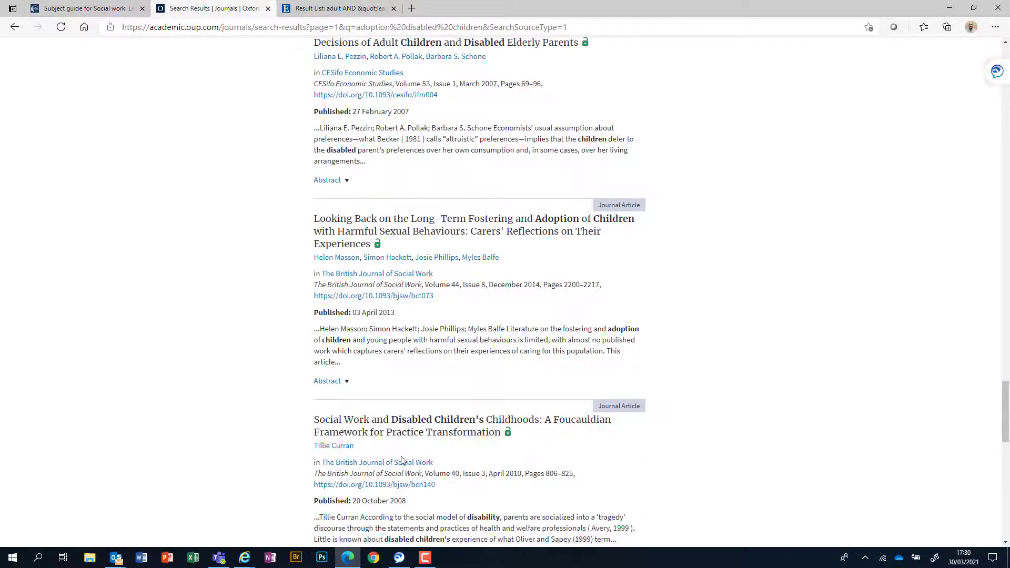
pyautogui.scroll(20, 402, 460)
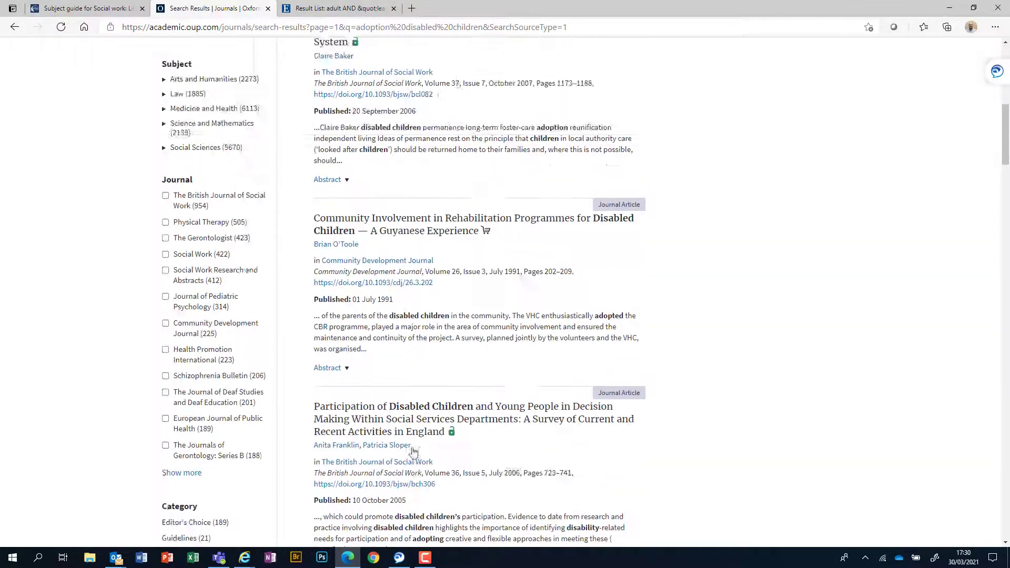
pyautogui.scroll(10, 413, 451)
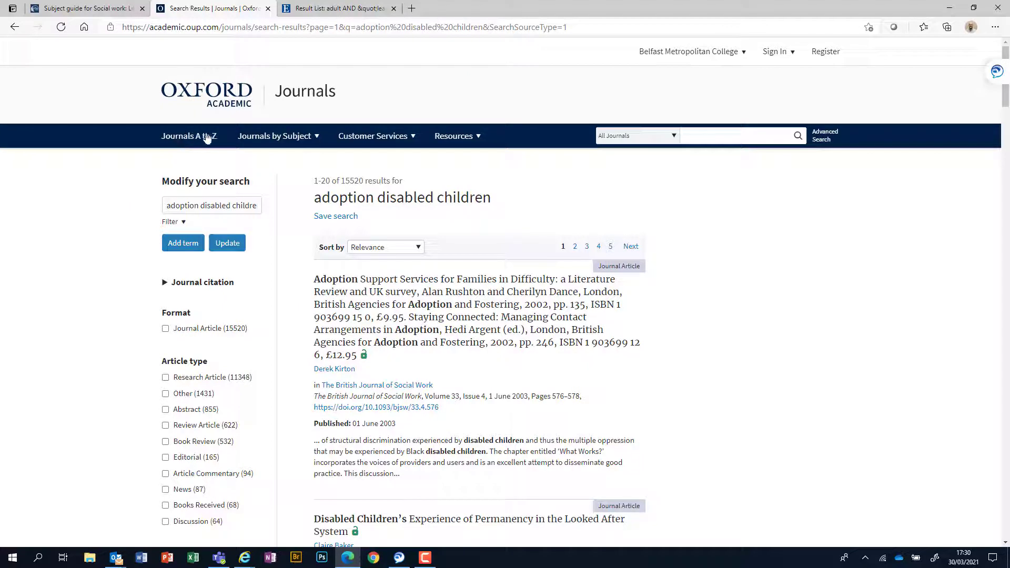
pyautogui.moveTo(304, 143)
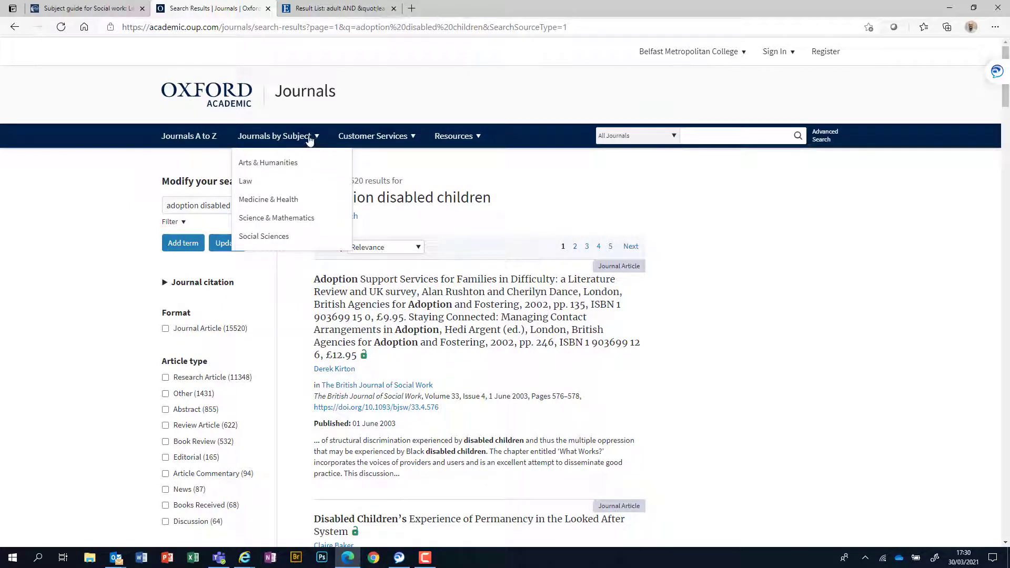
pyautogui.click(310, 140)
pyautogui.click(309, 140)
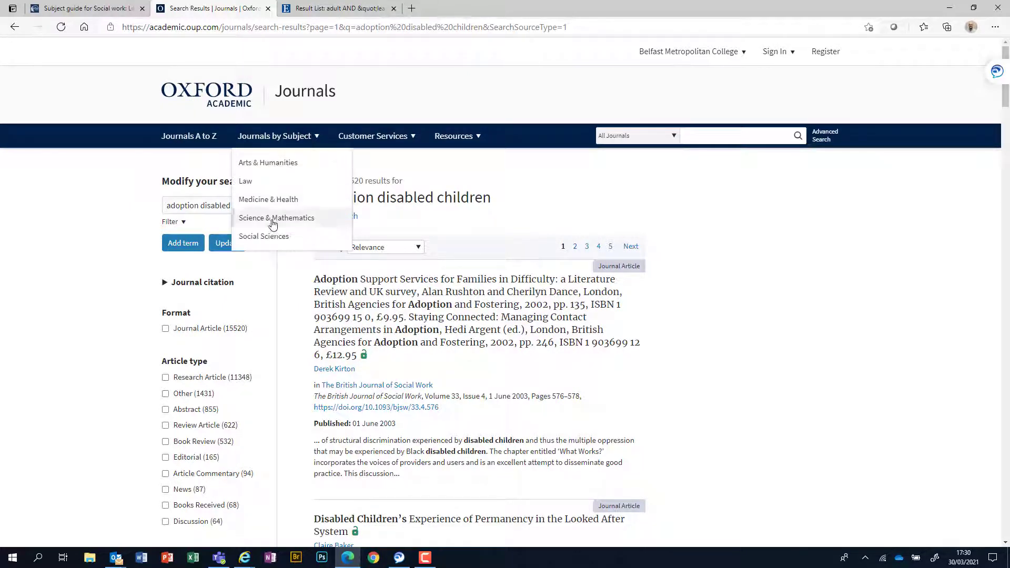
pyautogui.click(271, 236)
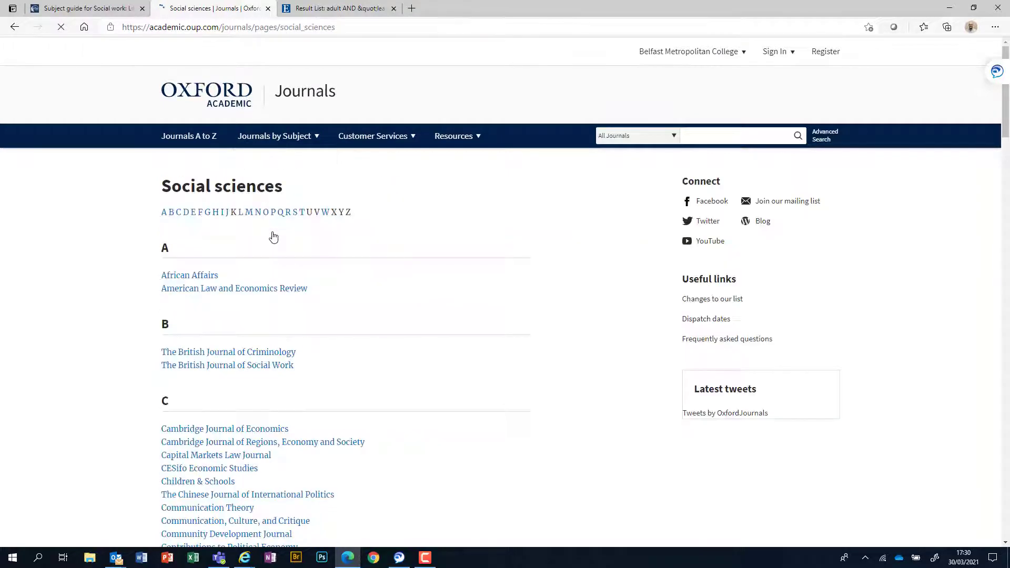
pyautogui.scroll(-6, 424, 348)
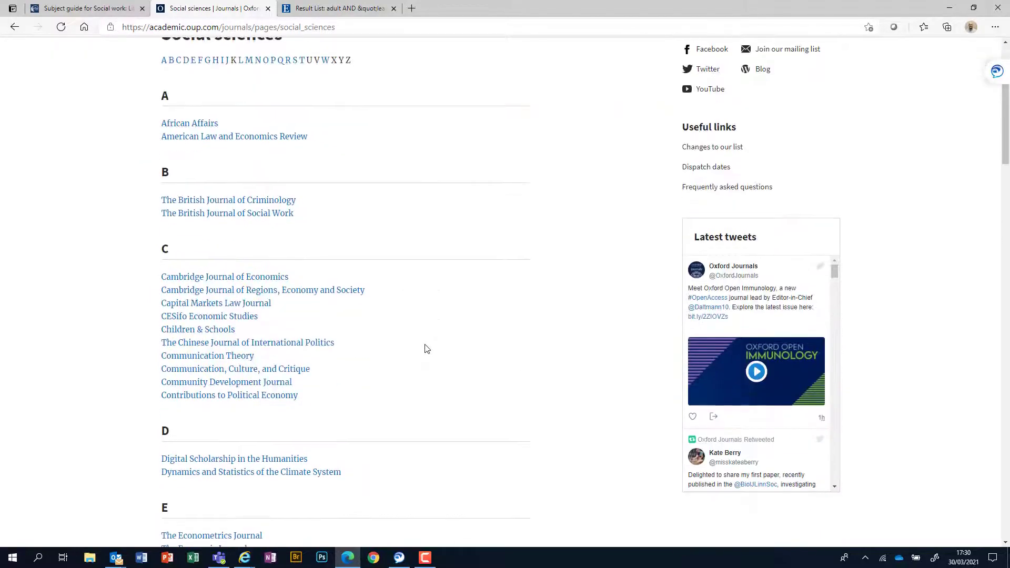
pyautogui.scroll(2, 340, 294)
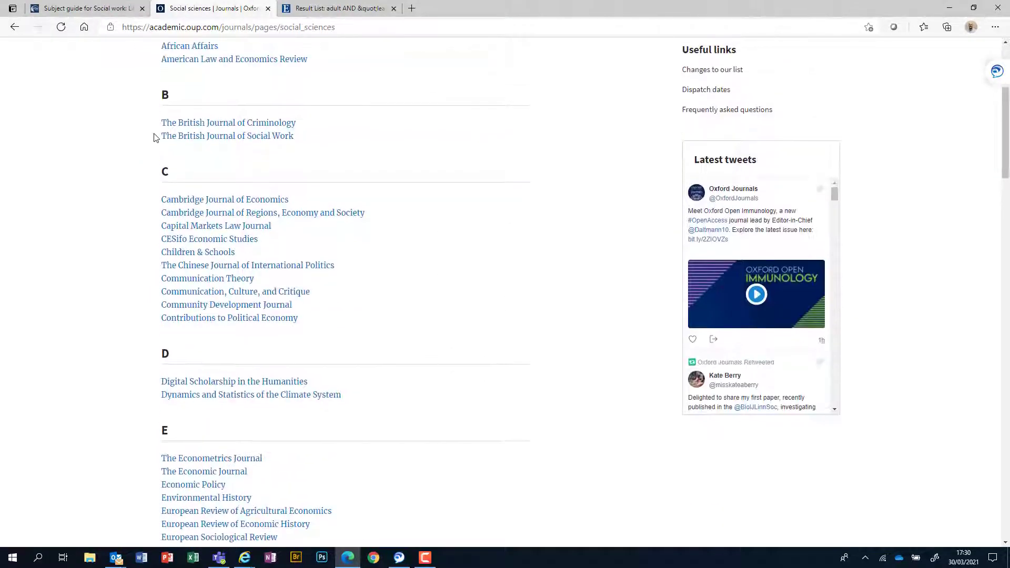
pyautogui.moveTo(152, 135); pyautogui.dragTo(300, 149)
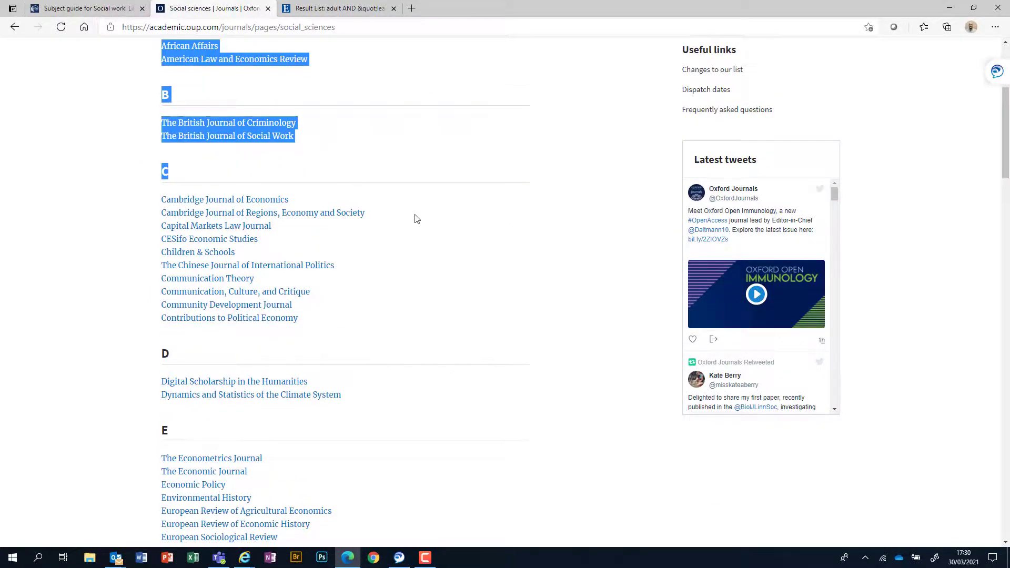
pyautogui.scroll(-20, 404, 228)
pyautogui.scroll(-7, 400, 231)
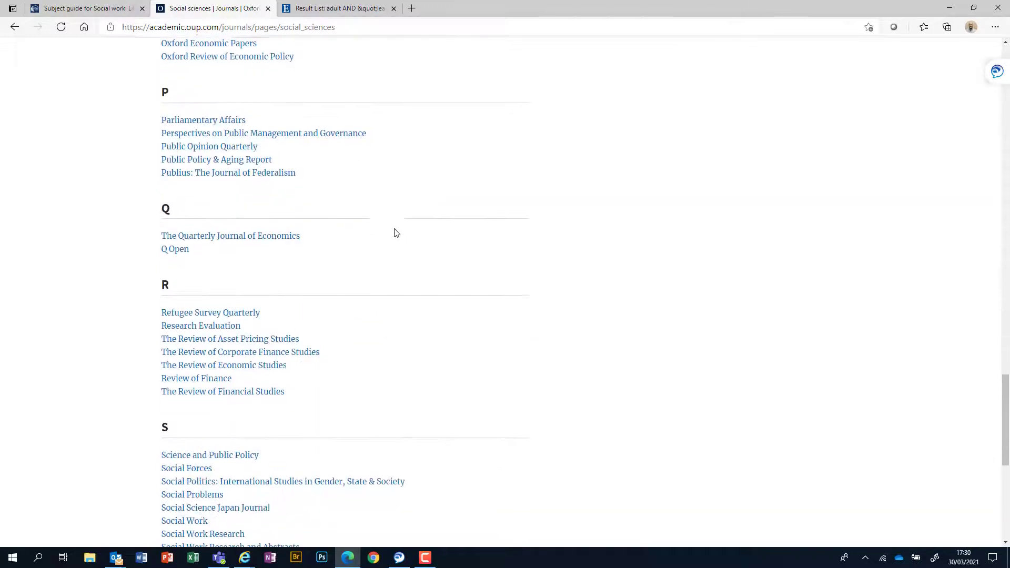
pyautogui.scroll(-4, 395, 232)
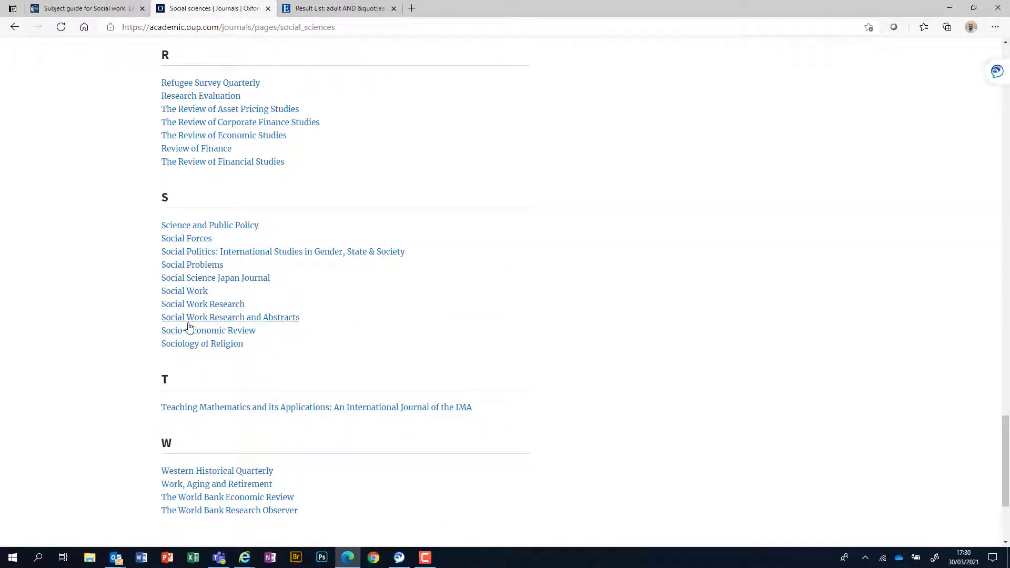
pyautogui.scroll(-2, 381, 342)
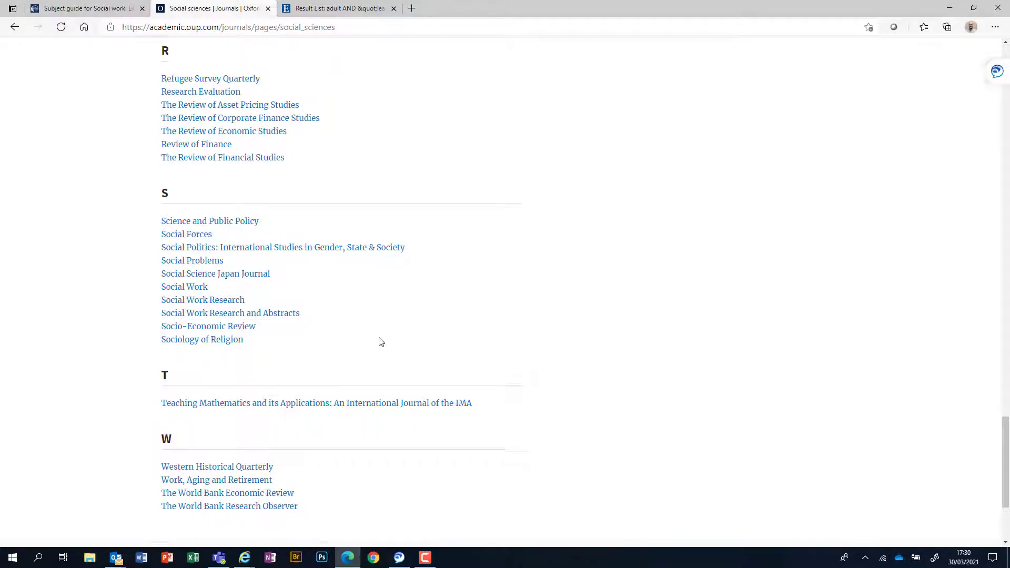
pyautogui.scroll(7, 383, 342)
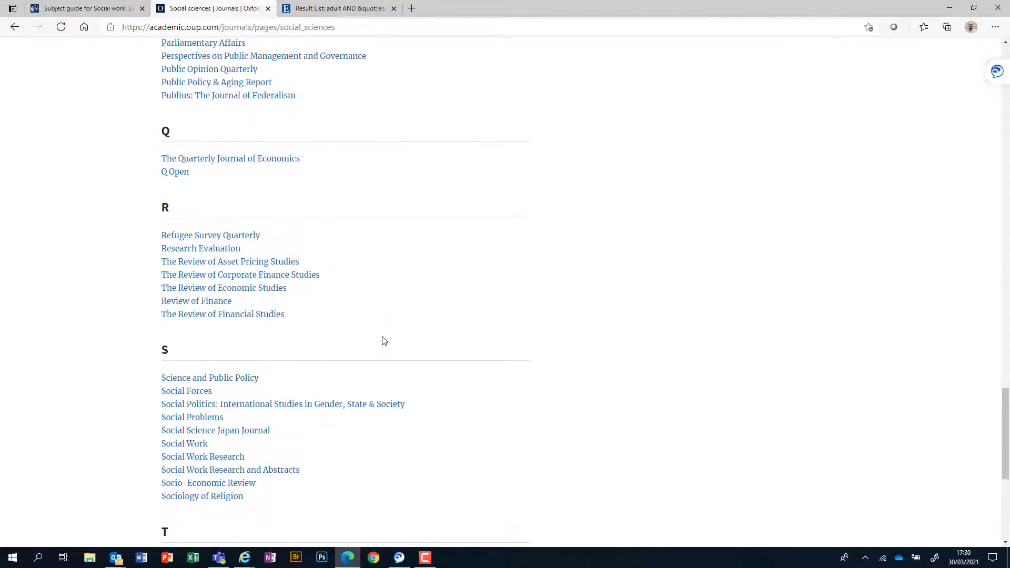
pyautogui.scroll(20, 384, 341)
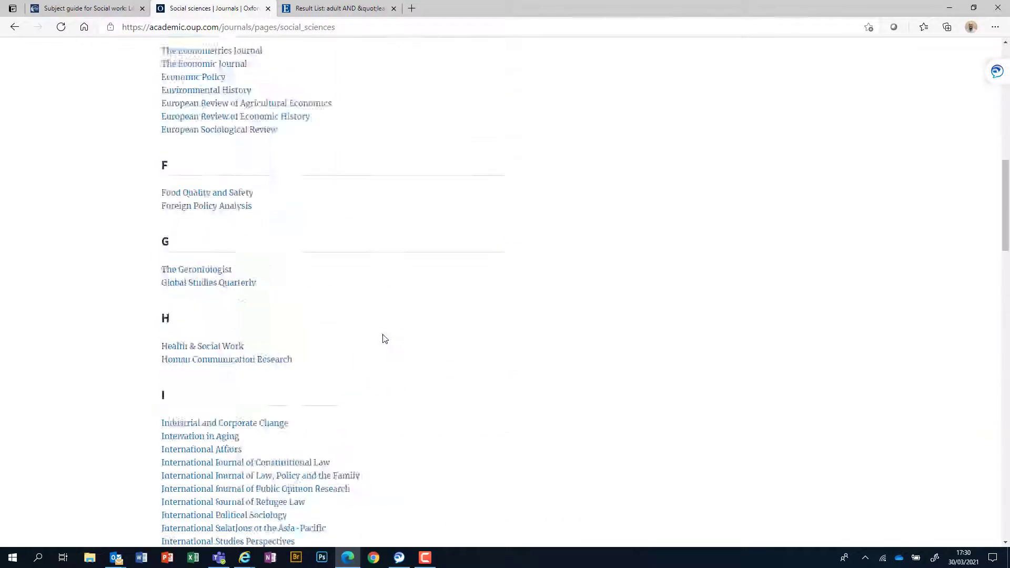
pyautogui.click(714, 137)
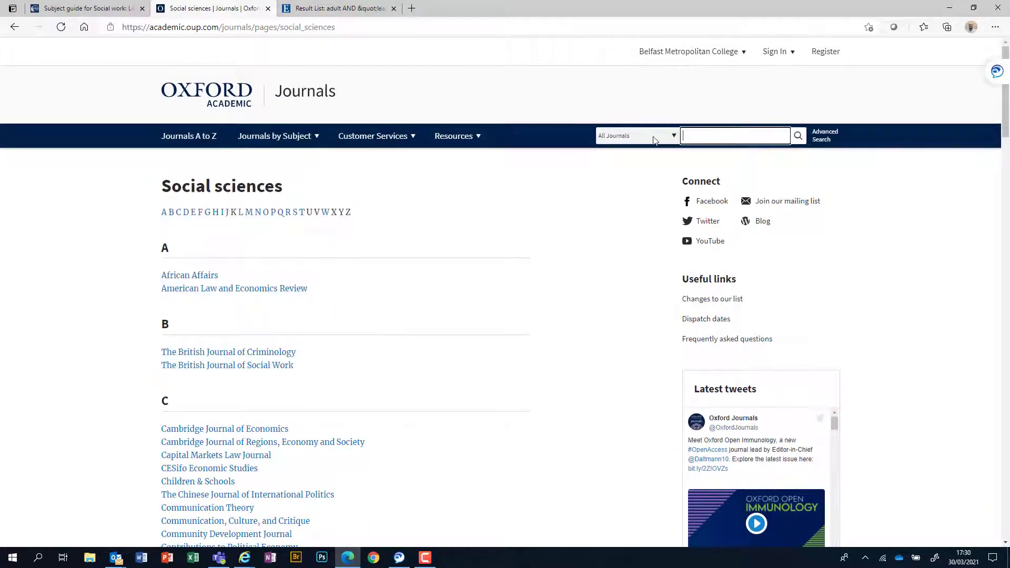
pyautogui.click(674, 137)
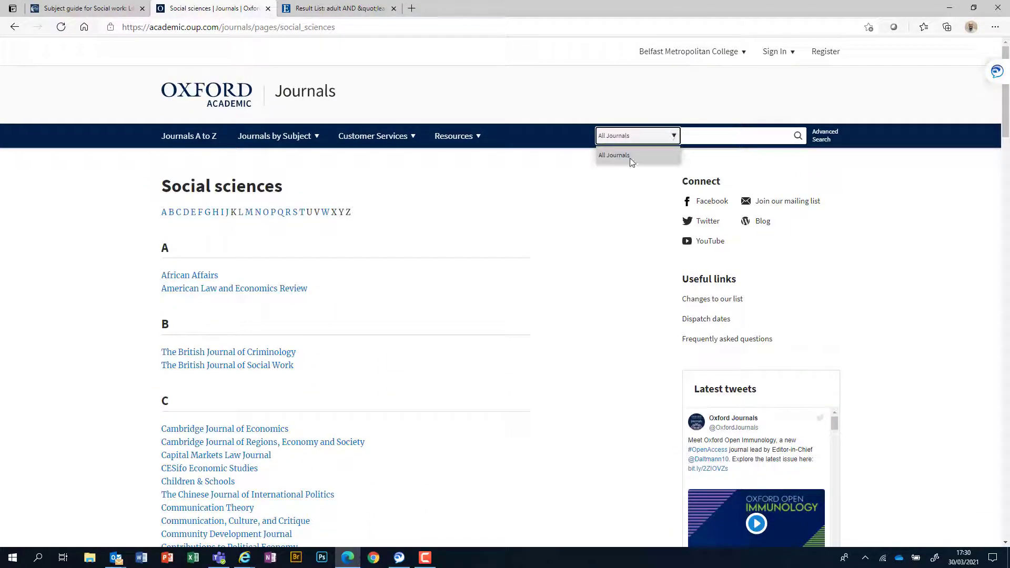
pyautogui.click(631, 157)
pyautogui.click(698, 135)
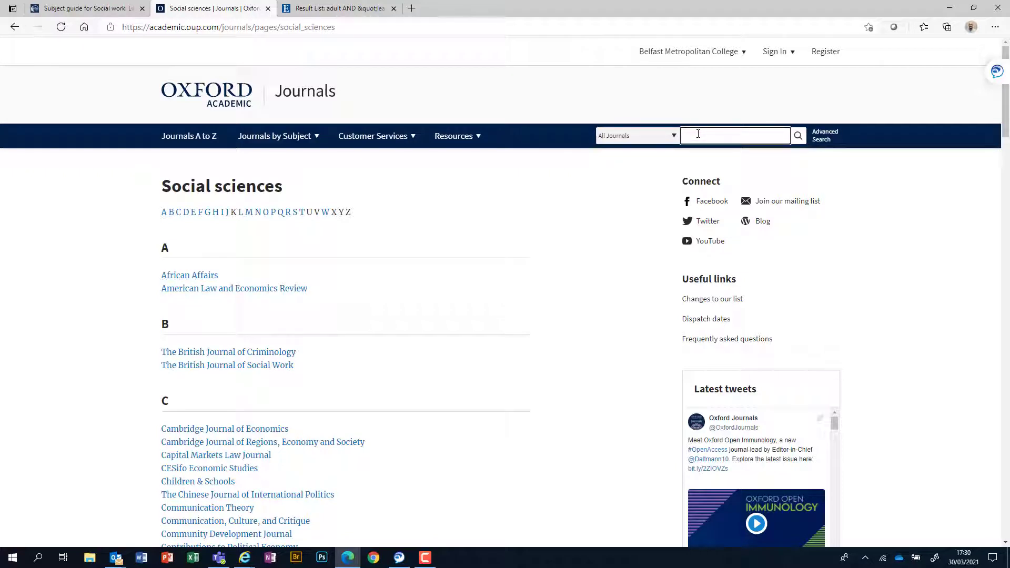
# Step: Close the Oxford Academic tab and open International Journal of Sociology and Social Policy in a new tab
pyautogui.click(268, 9)
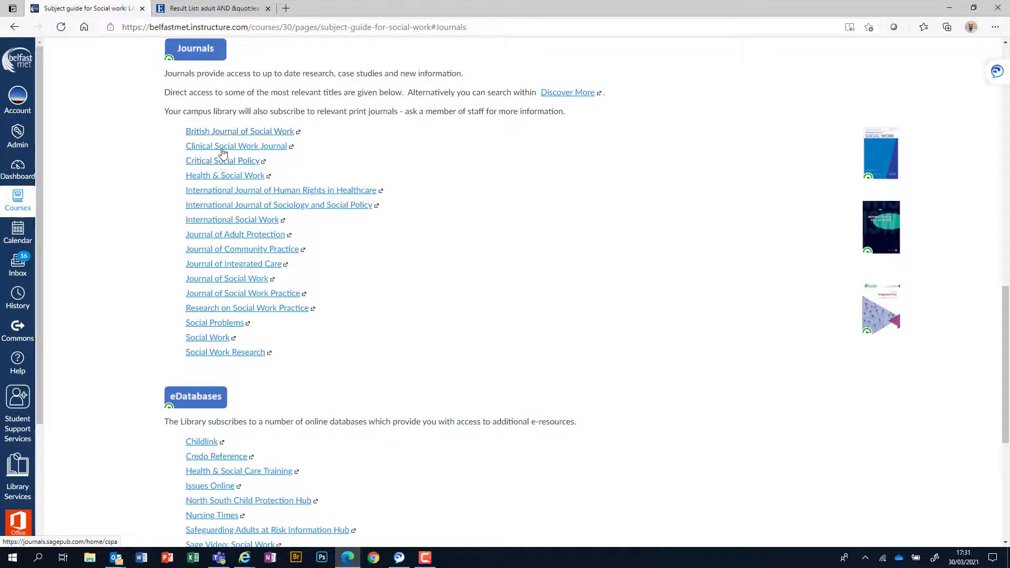
pyautogui.rightClick(225, 211)
pyautogui.click(245, 218)
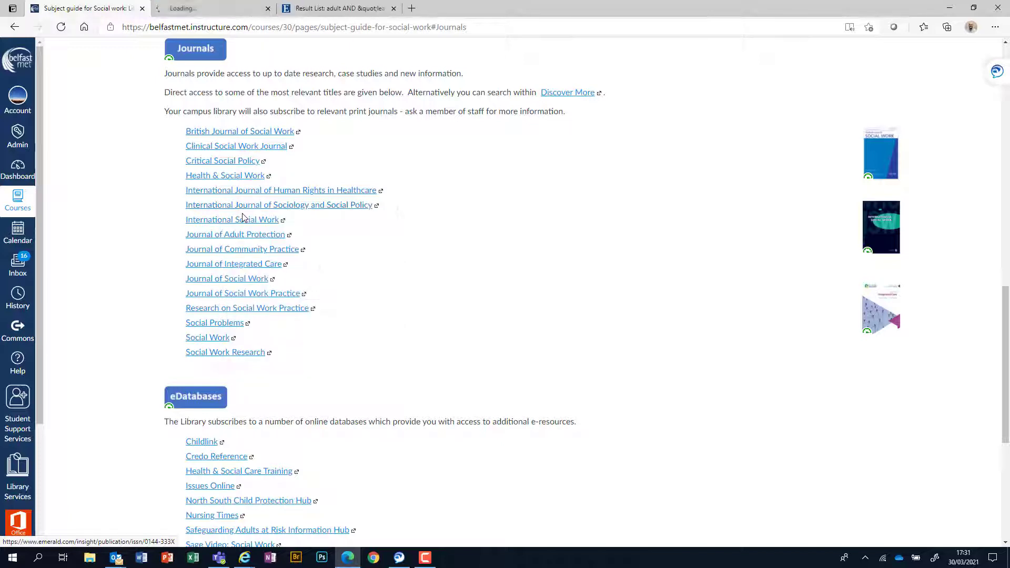
# Step: In Emerald Insight, find institutions matching 'belfast' and log in via Belfast Metropolitan College
pyautogui.click(222, 10)
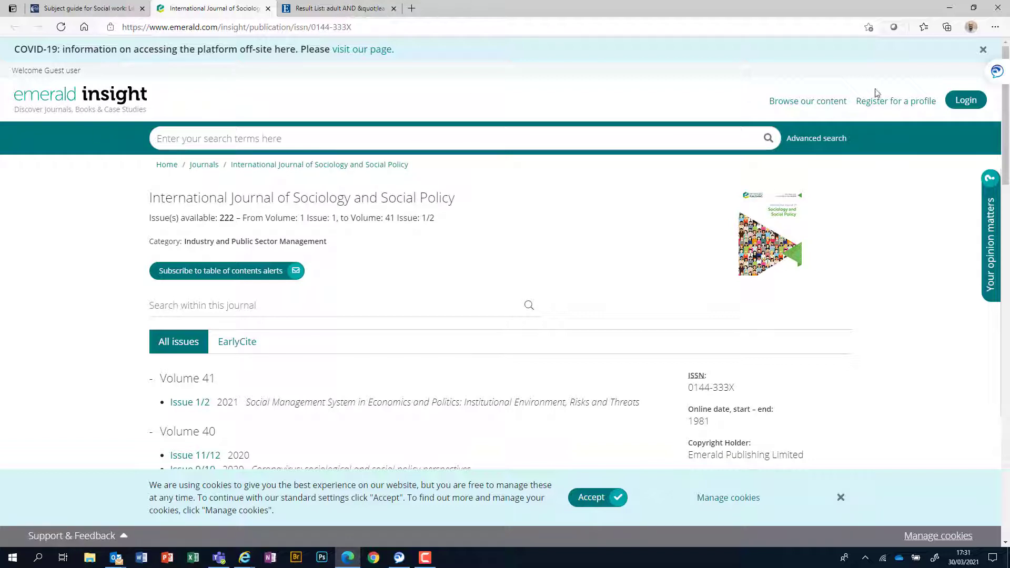
pyautogui.click(967, 102)
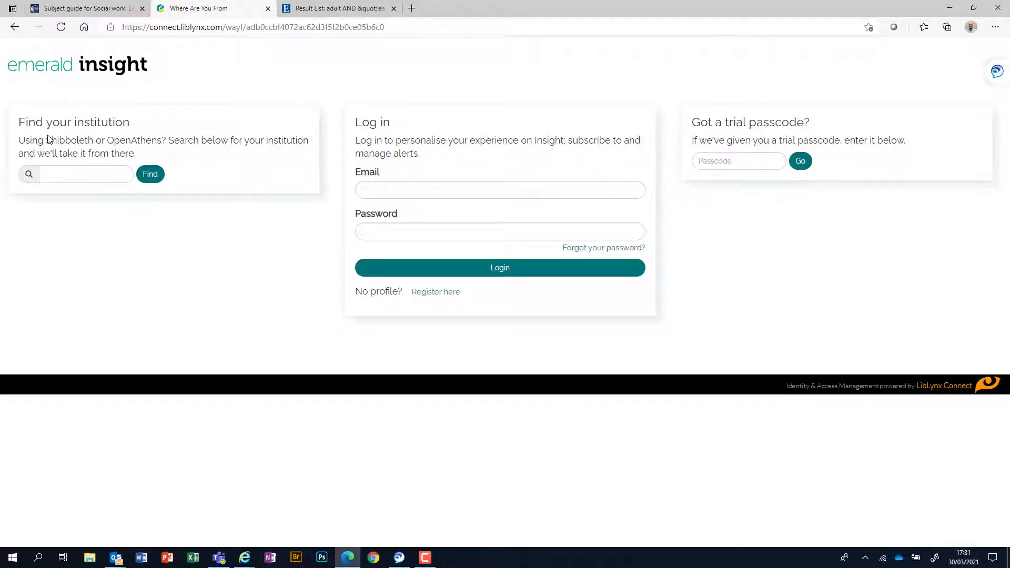
pyautogui.click(96, 179)
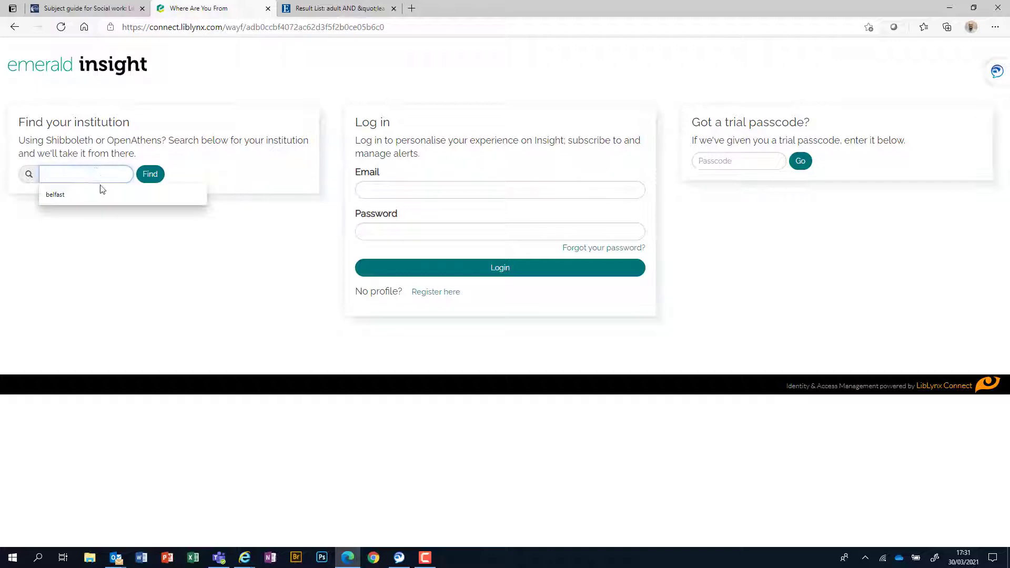
pyautogui.click(102, 196)
pyautogui.click(150, 173)
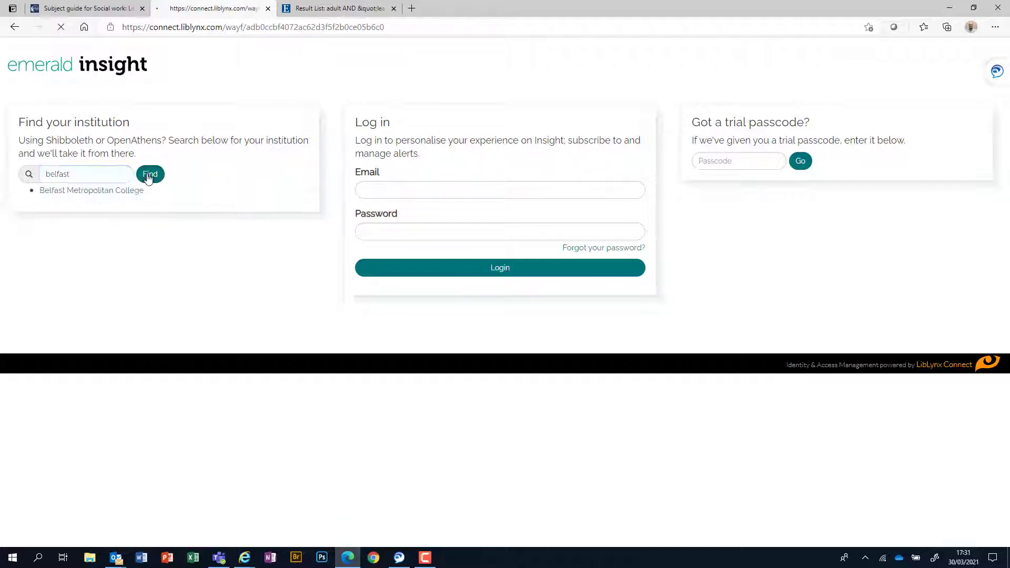
pyautogui.click(62, 191)
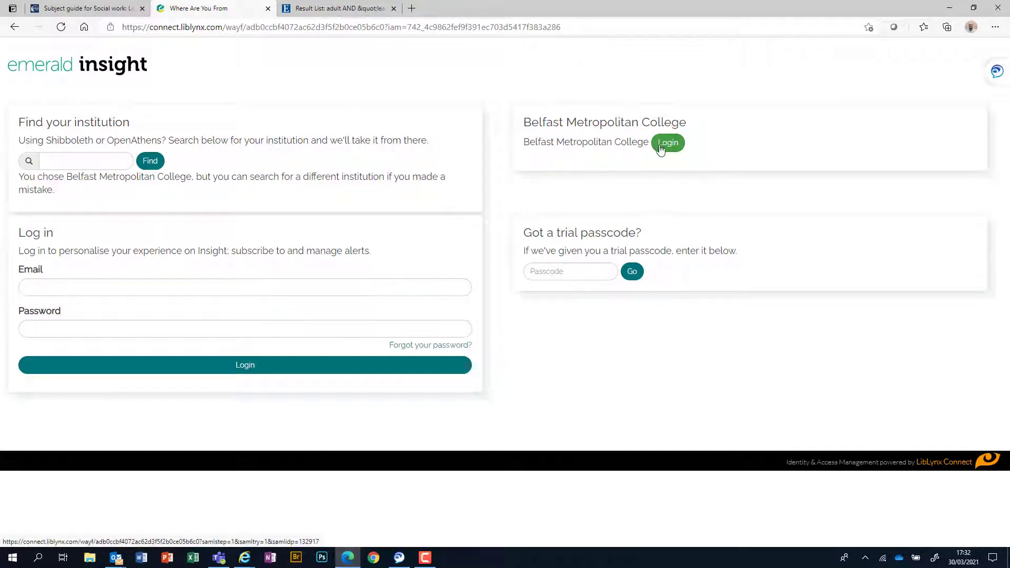
pyautogui.click(669, 145)
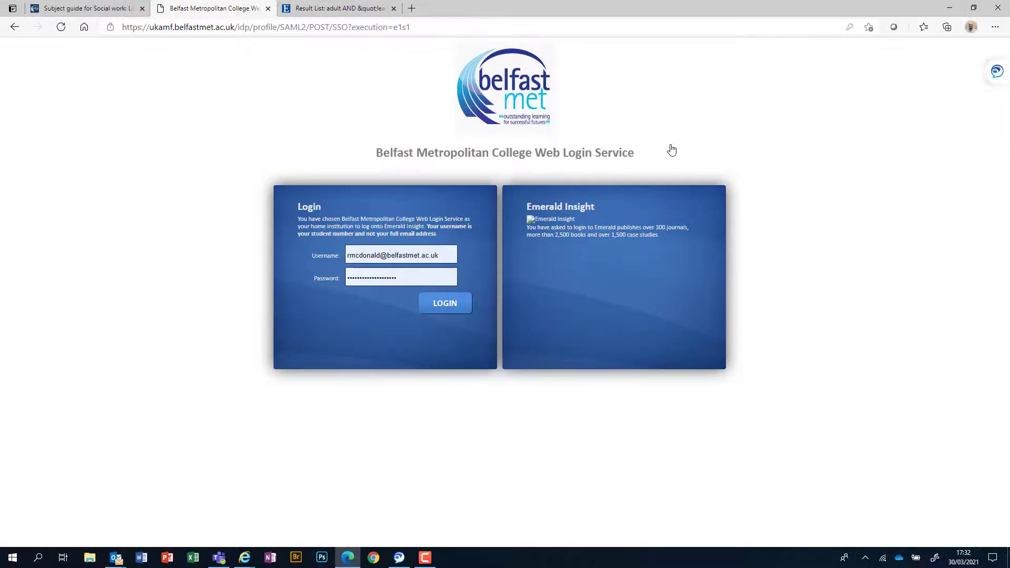
# Step: Log in with the username stripped of its e-mail domain and the re-entered account password
pyautogui.click(439, 254)
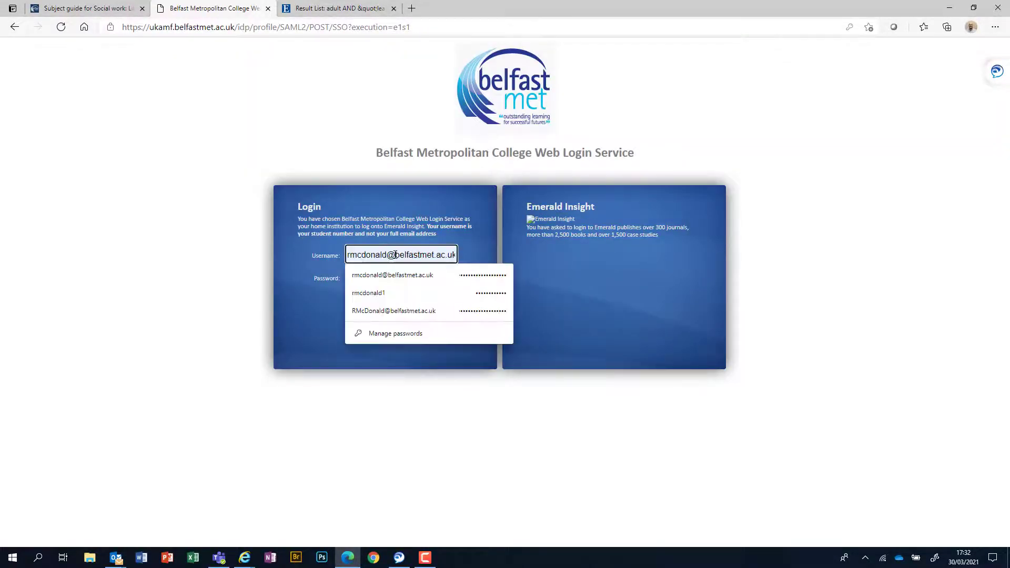
pyautogui.moveTo(390, 255); pyautogui.dragTo(470, 257)
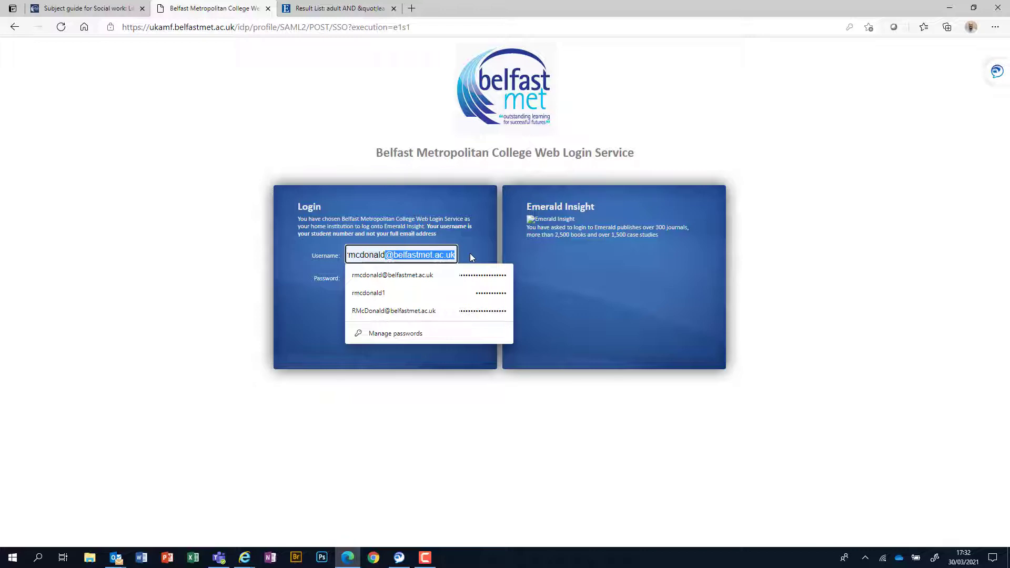
pyautogui.press('BackSpace')
pyautogui.click(418, 342)
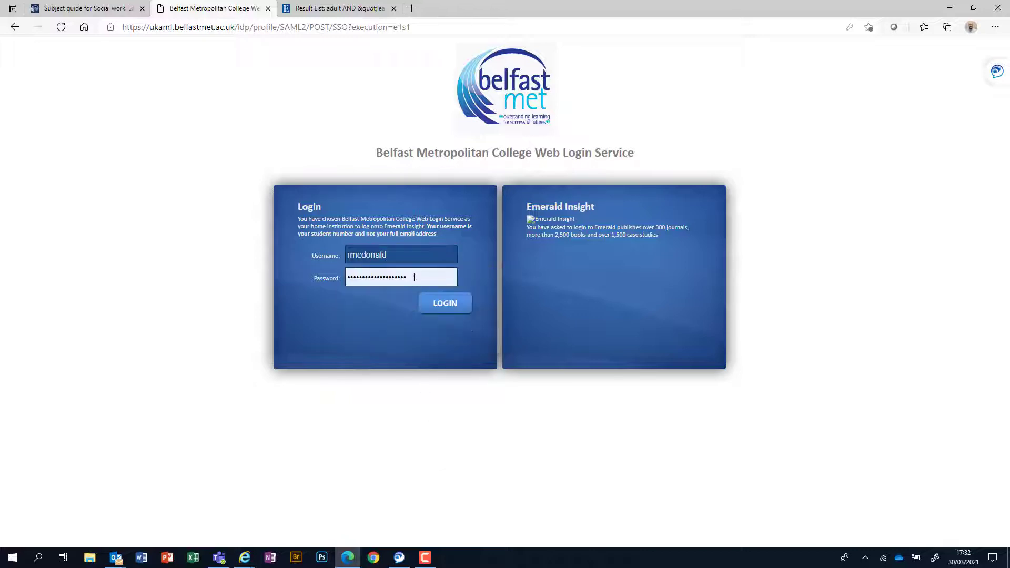
pyautogui.moveTo(414, 277); pyautogui.dragTo(346, 277)
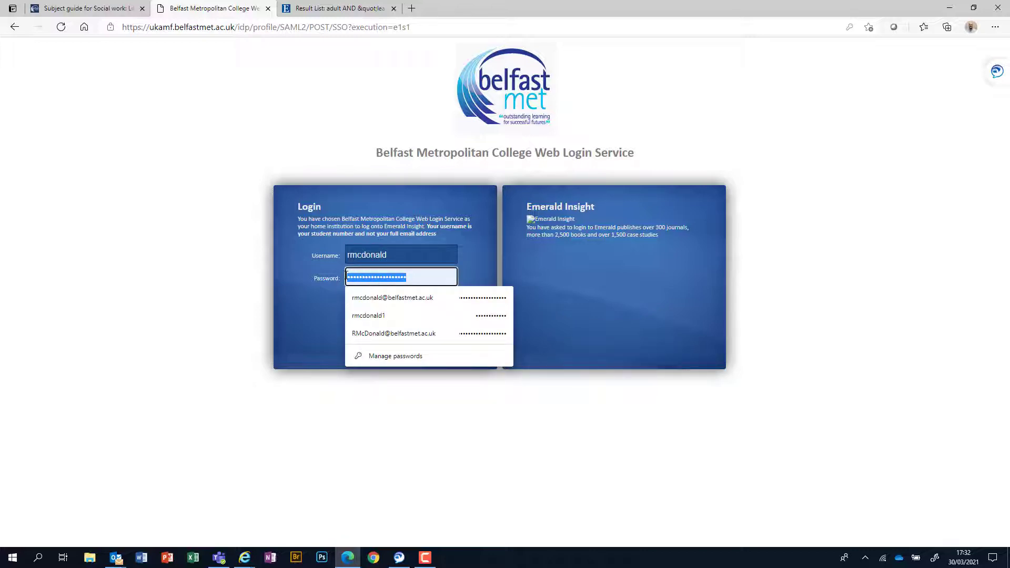
pyautogui.write('*')
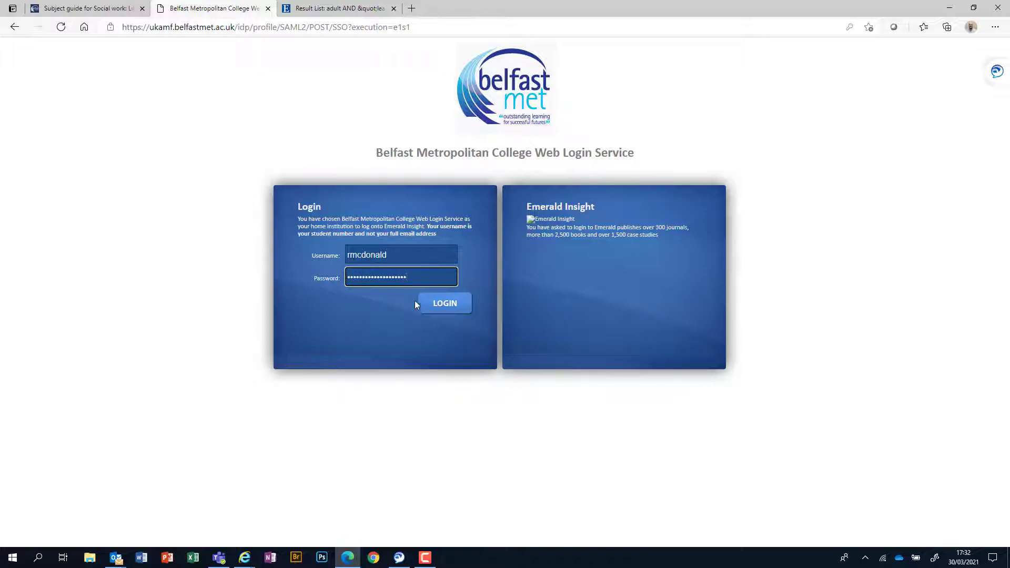
pyautogui.click(433, 302)
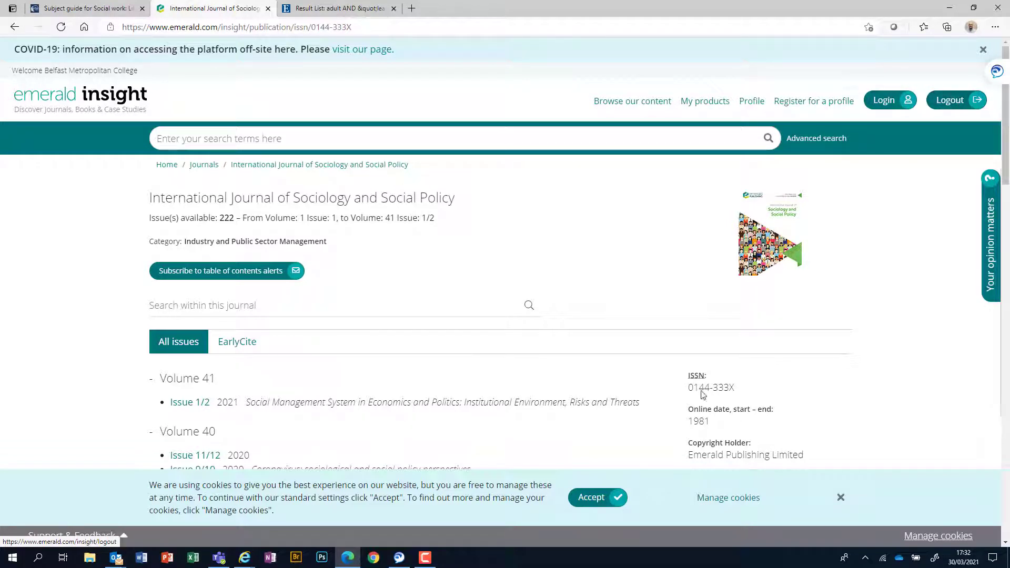
# Step: Search all Emerald content for 'children learning disabilities covid', returning 162 results
pyautogui.click(254, 133)
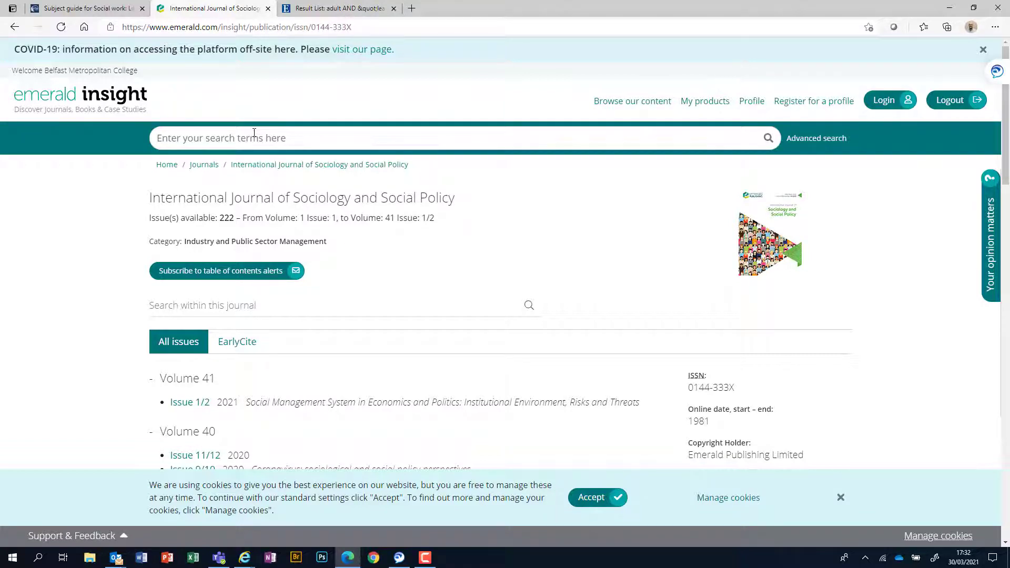
pyautogui.write('children learning disabilities covid')
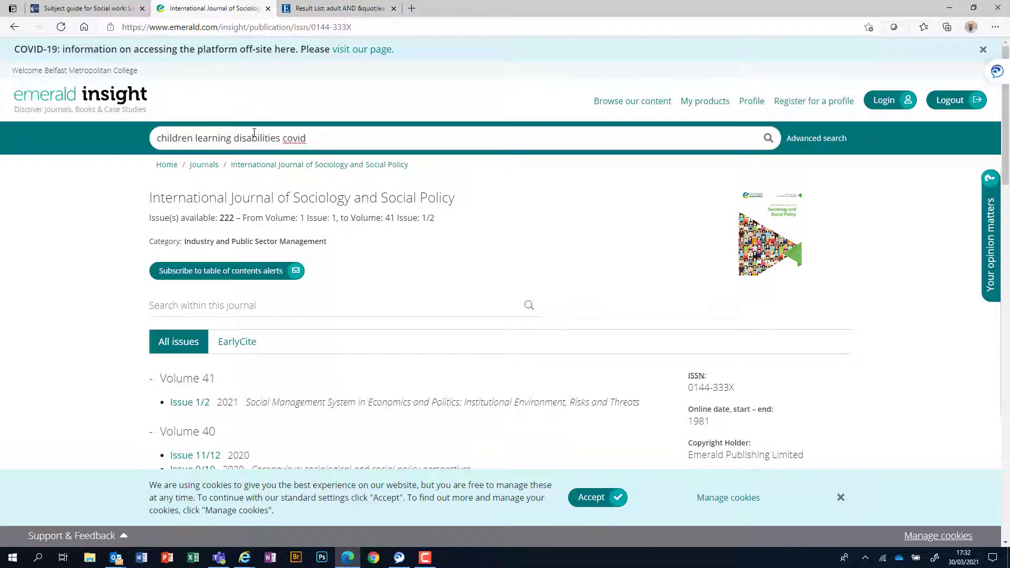
pyautogui.press('Return')
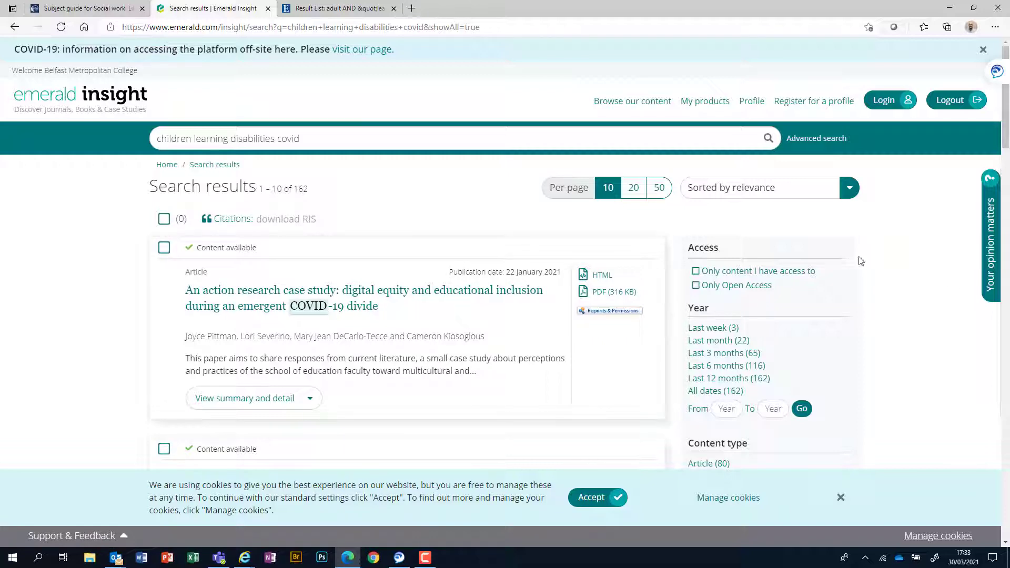
# Step: Browse the 162 results, keeping relevance sort, down to the COVID-19 restrictive measures parents article
pyautogui.scroll(-3, 821, 271)
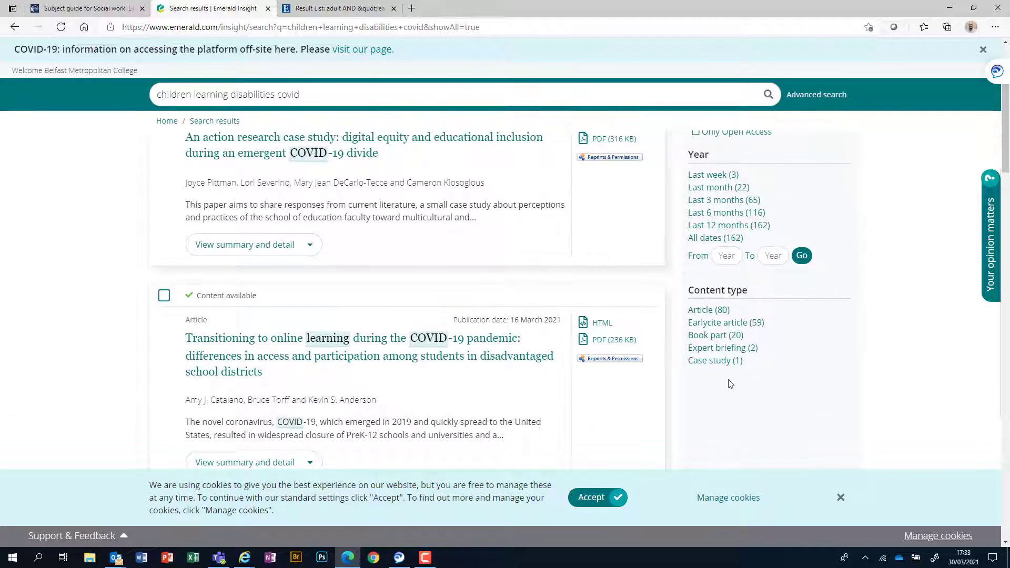
pyautogui.scroll(3, 730, 383)
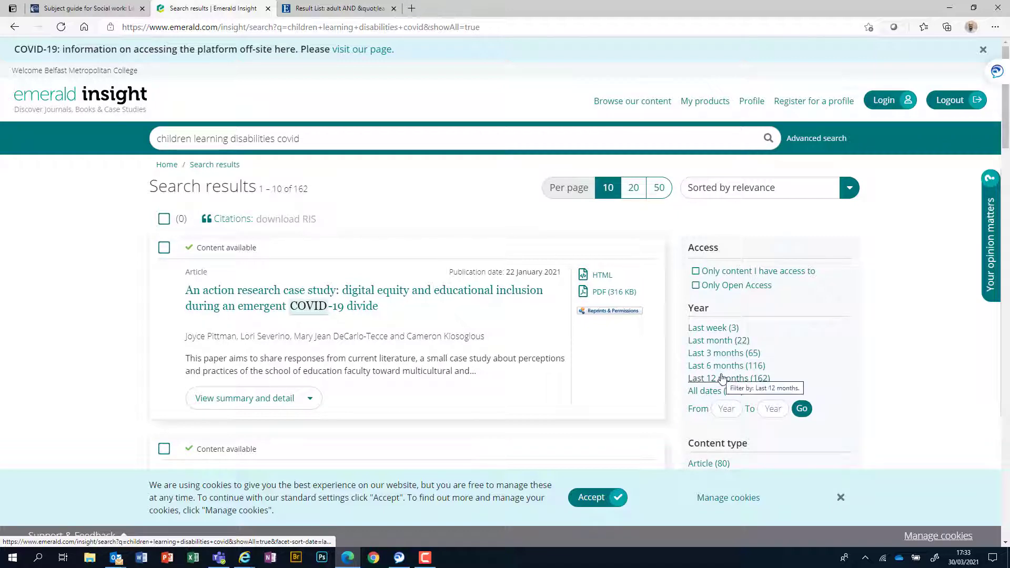
pyautogui.scroll(-2, 768, 410)
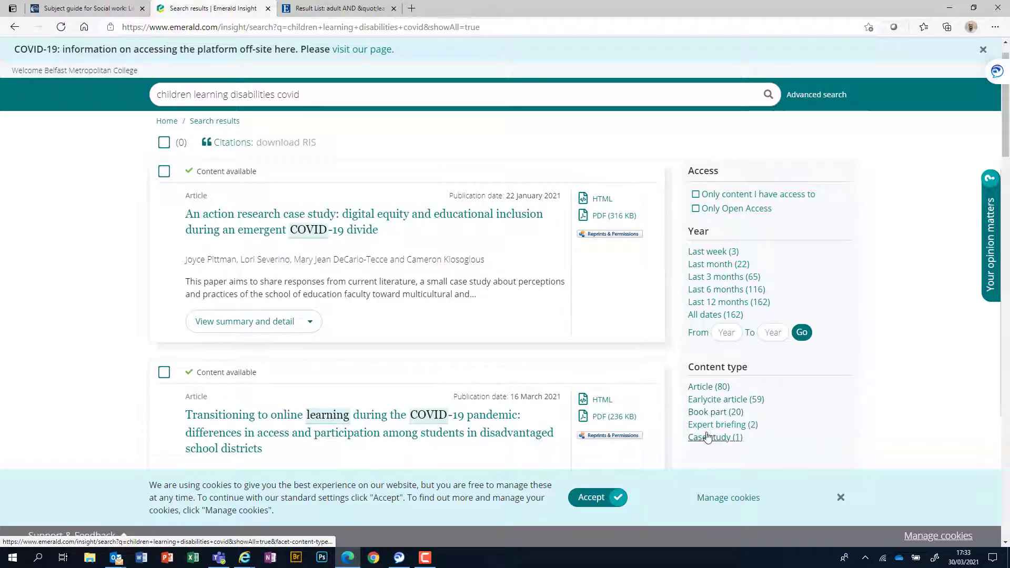
pyautogui.scroll(-3, 705, 437)
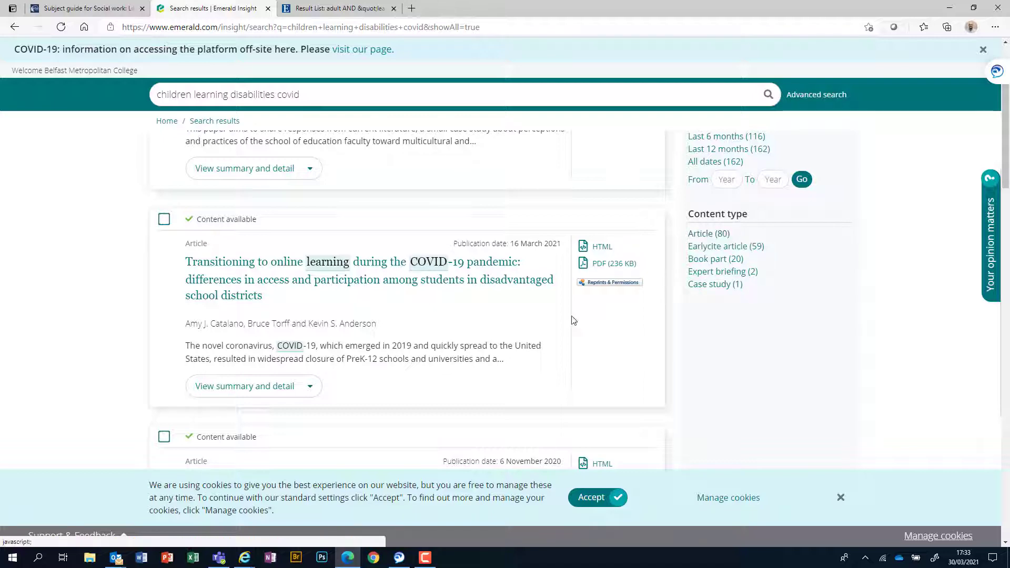
pyautogui.scroll(3, 724, 329)
pyautogui.scroll(2, 737, 321)
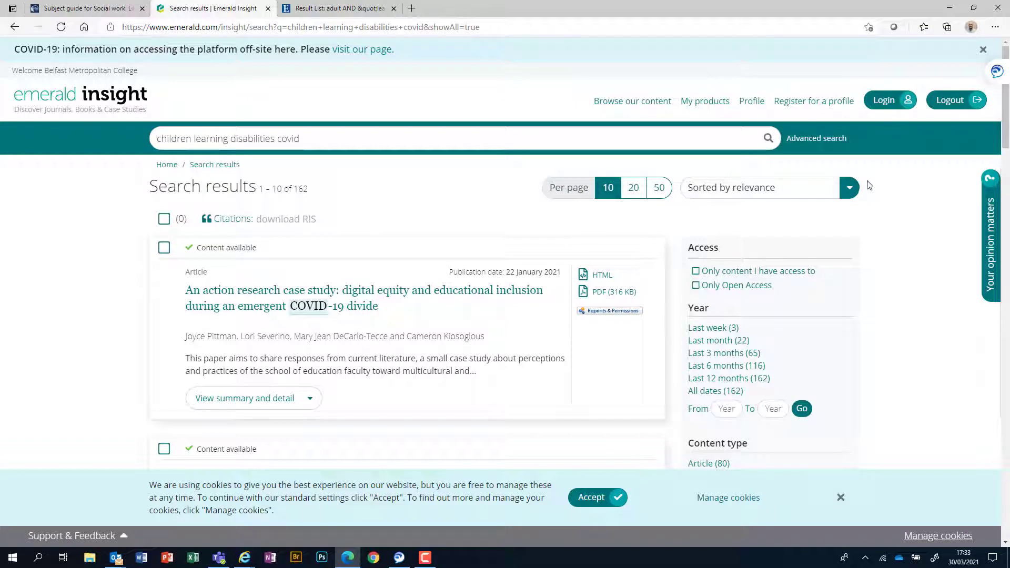
pyautogui.click(847, 188)
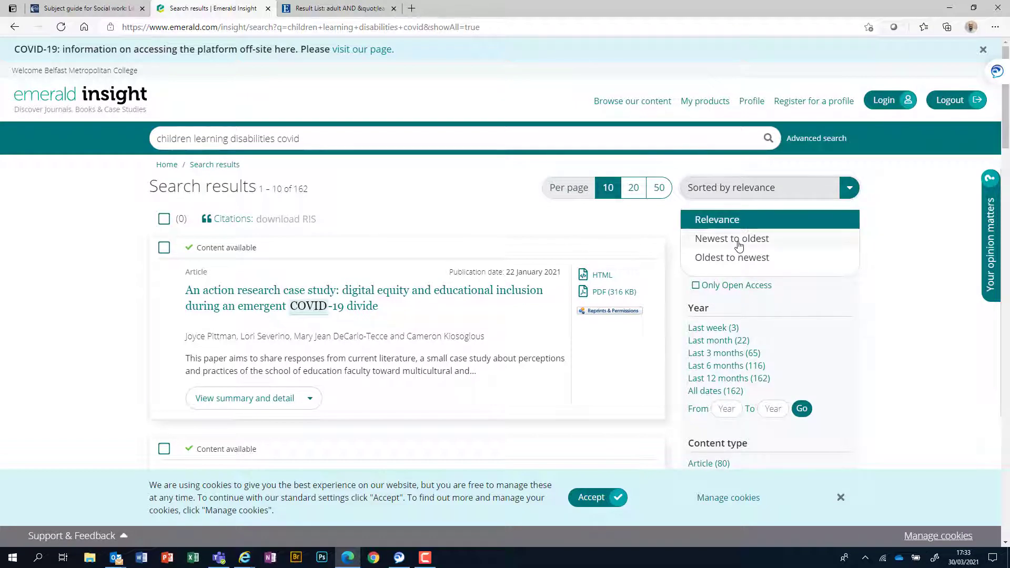
pyautogui.click(913, 264)
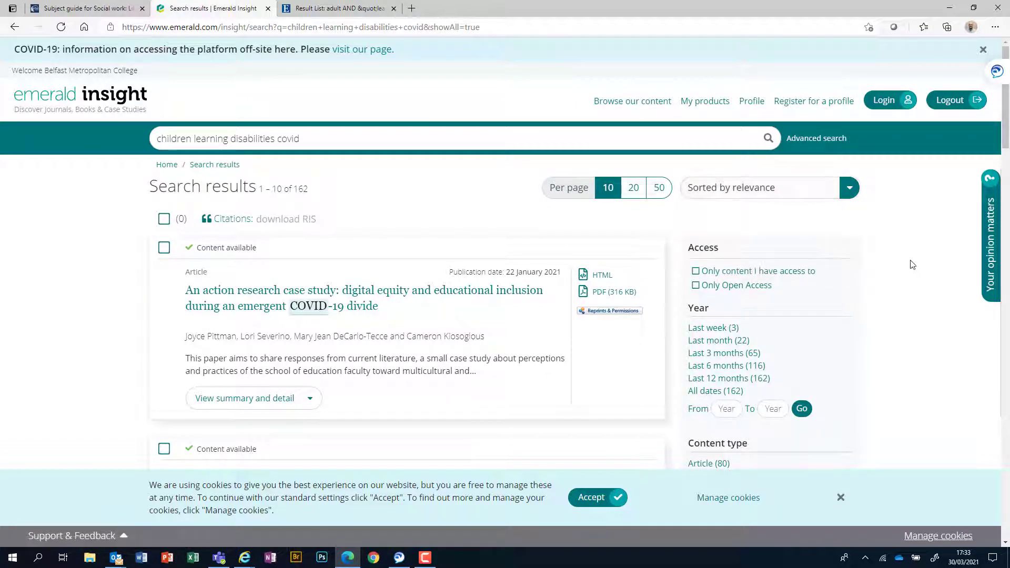
pyautogui.scroll(-3, 909, 326)
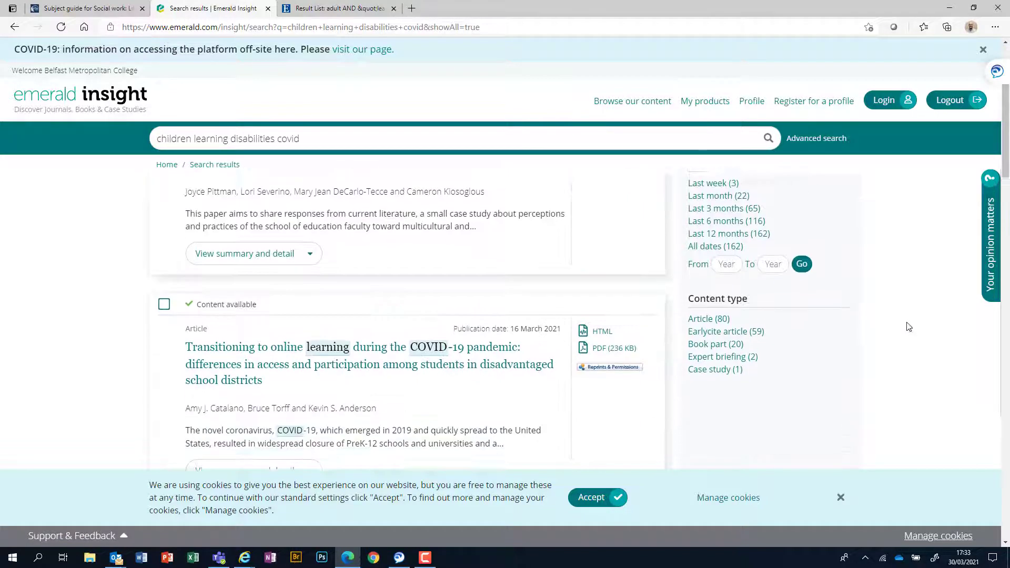
pyautogui.scroll(-4, 910, 327)
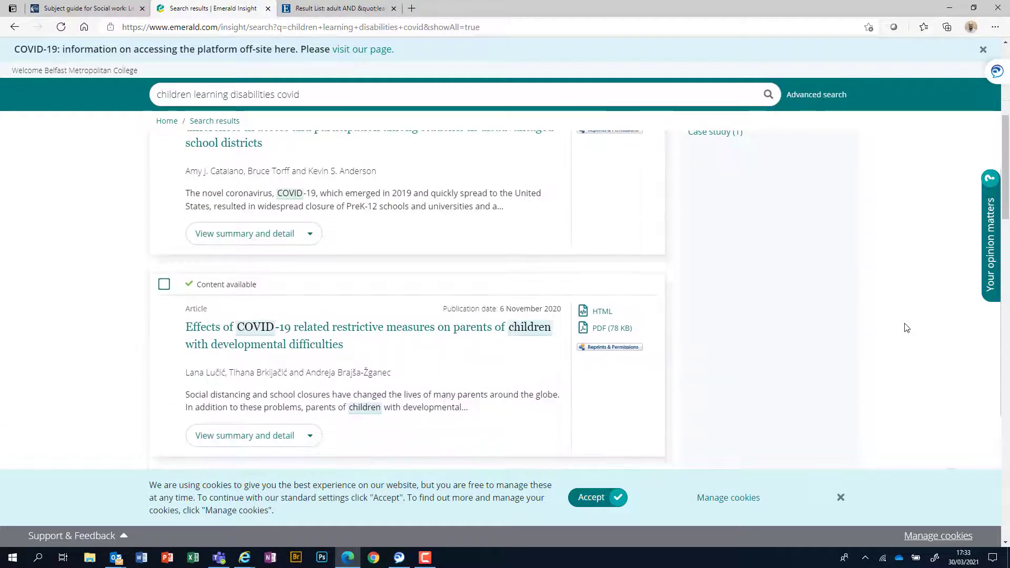
pyautogui.scroll(-2, 907, 327)
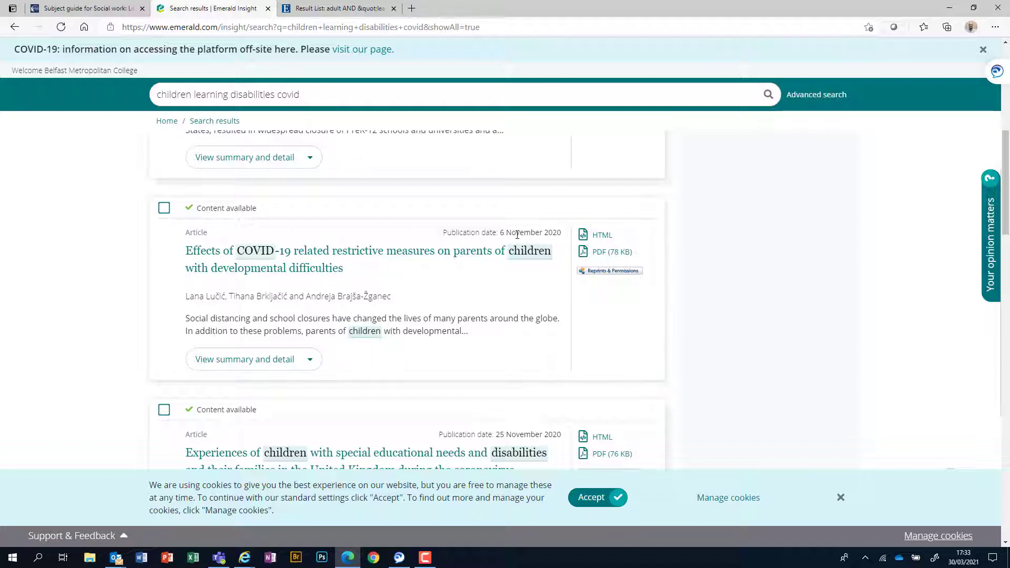
# Step: Open 'Effects of COVID-19 related restrictive measures…' and read through its abstract
pyautogui.click(381, 254)
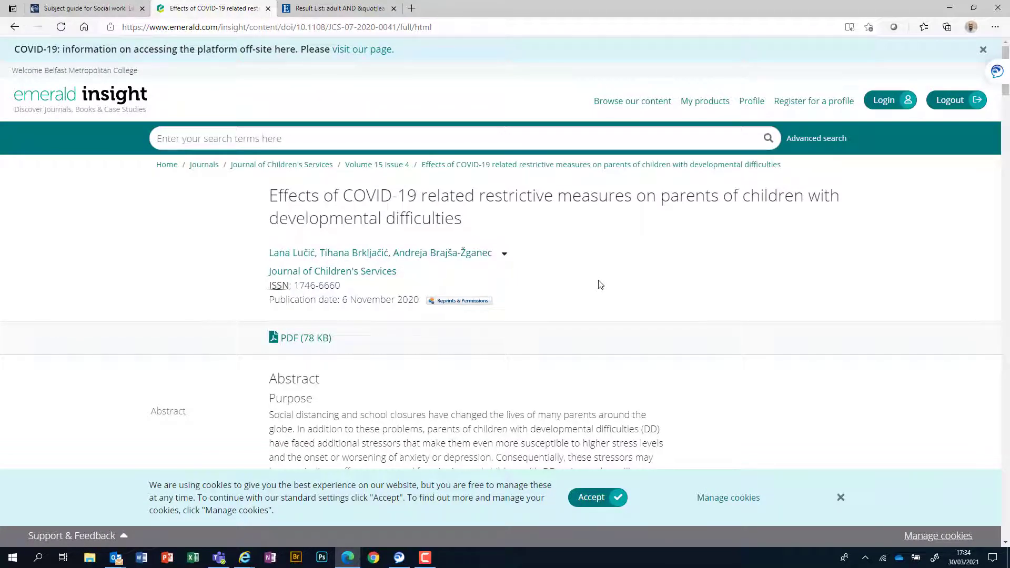
pyautogui.scroll(-2, 597, 286)
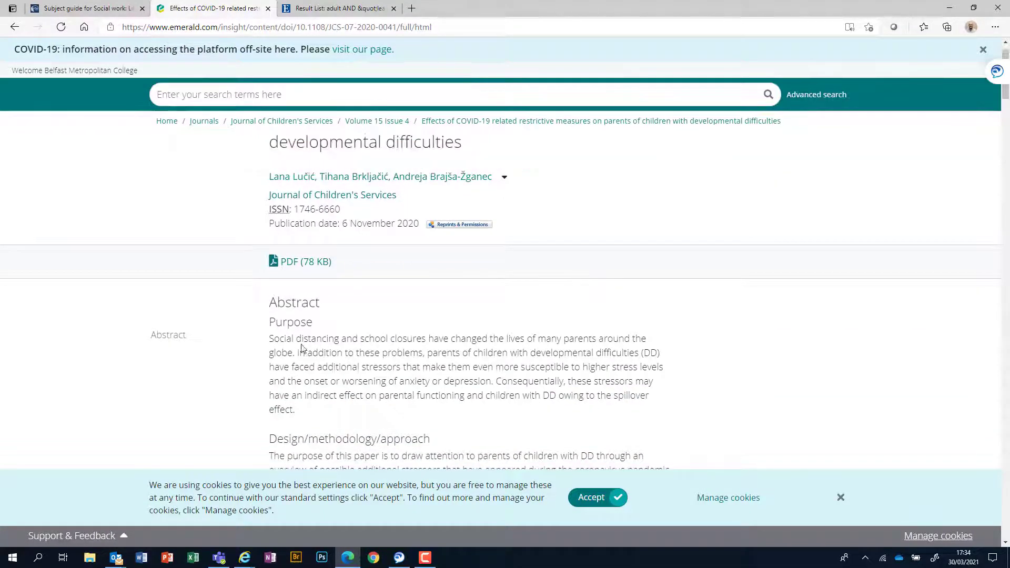
pyautogui.scroll(-5, 291, 342)
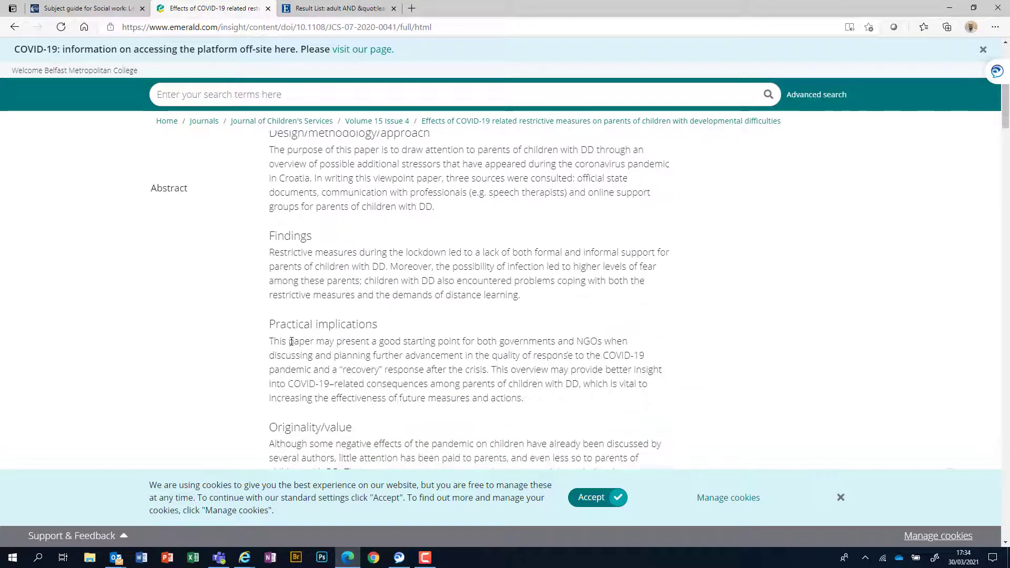
pyautogui.scroll(-3, 291, 342)
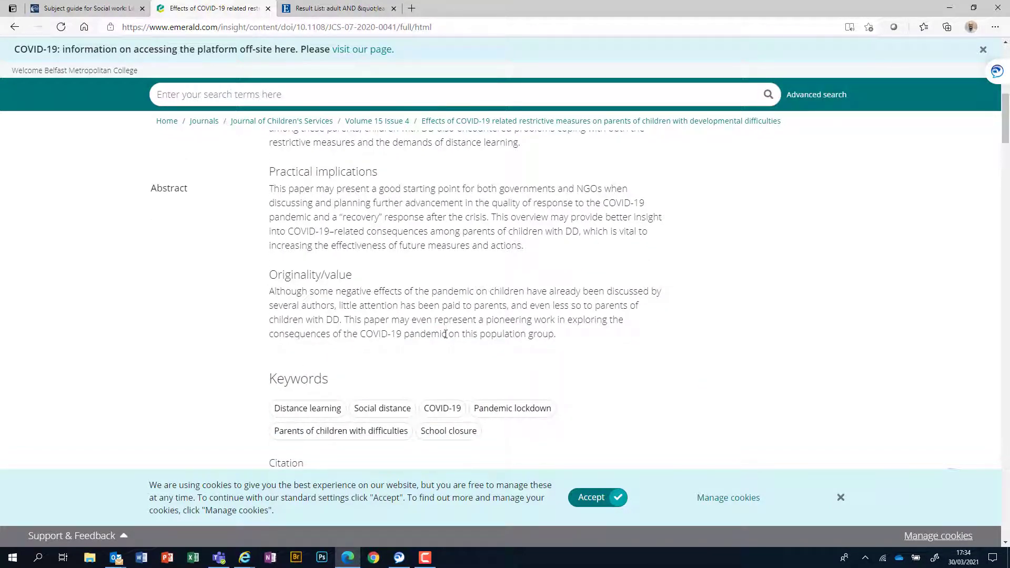
pyautogui.scroll(10, 445, 334)
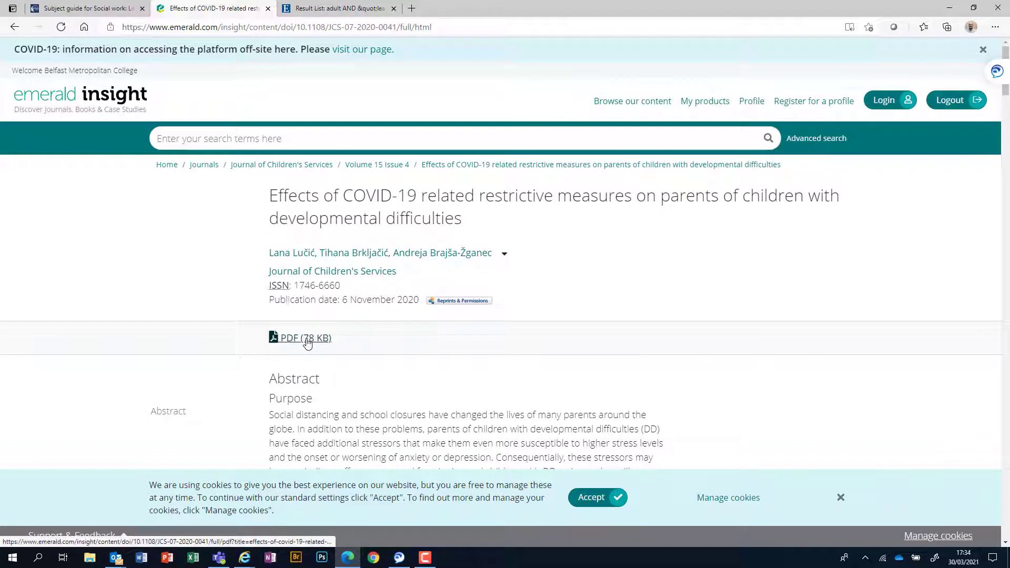
# Step: Read the article's 78 KB full-text PDF, then close the PDF tab
pyautogui.click(307, 339)
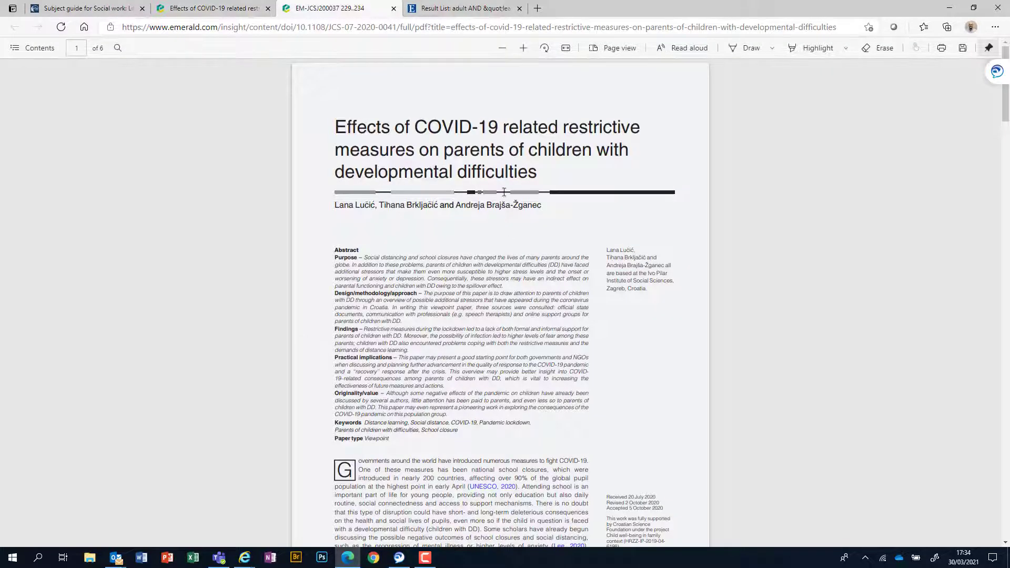
pyautogui.scroll(-15, 463, 380)
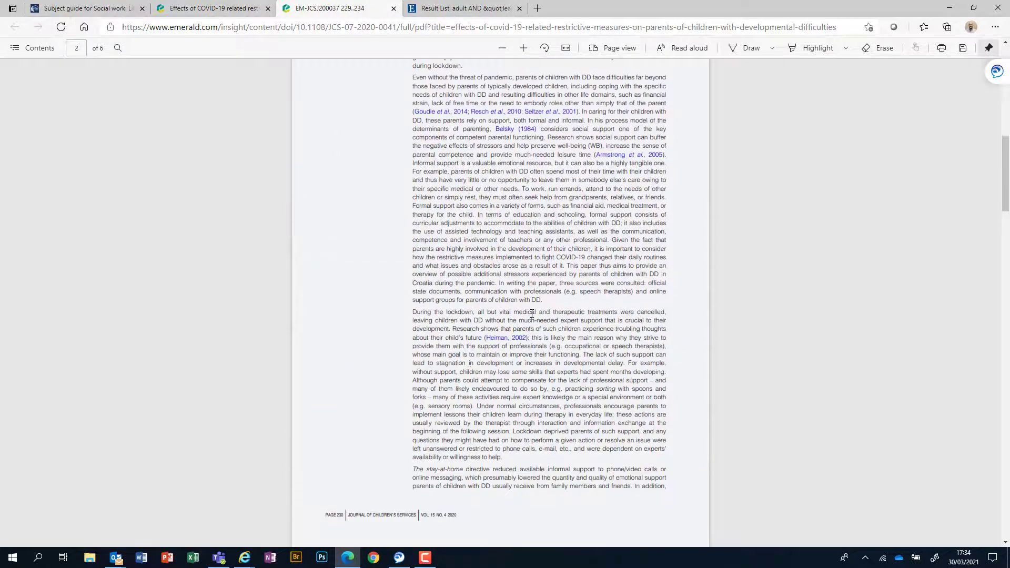
pyautogui.scroll(-6, 532, 313)
pyautogui.scroll(13, 532, 316)
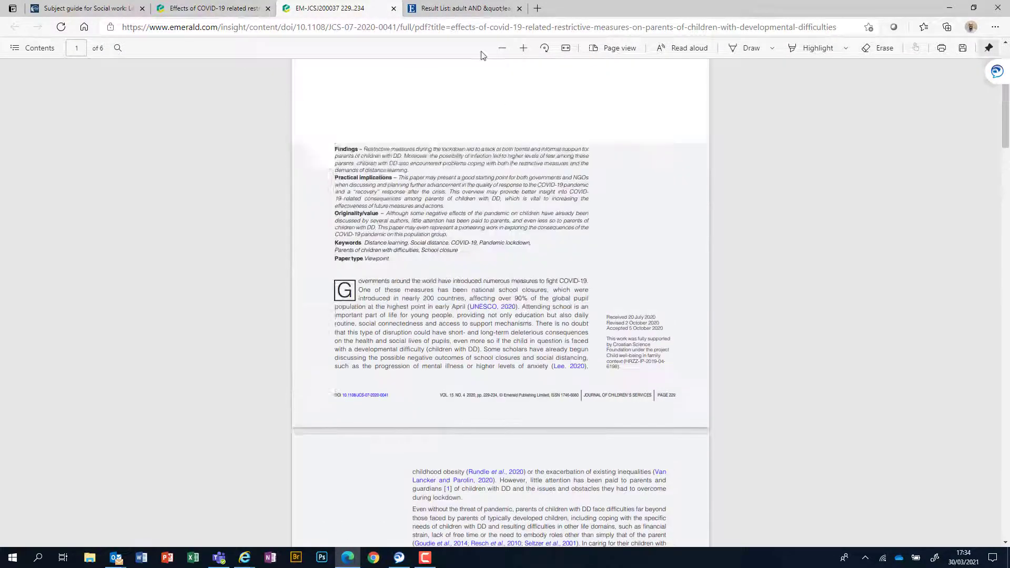
pyautogui.click(394, 8)
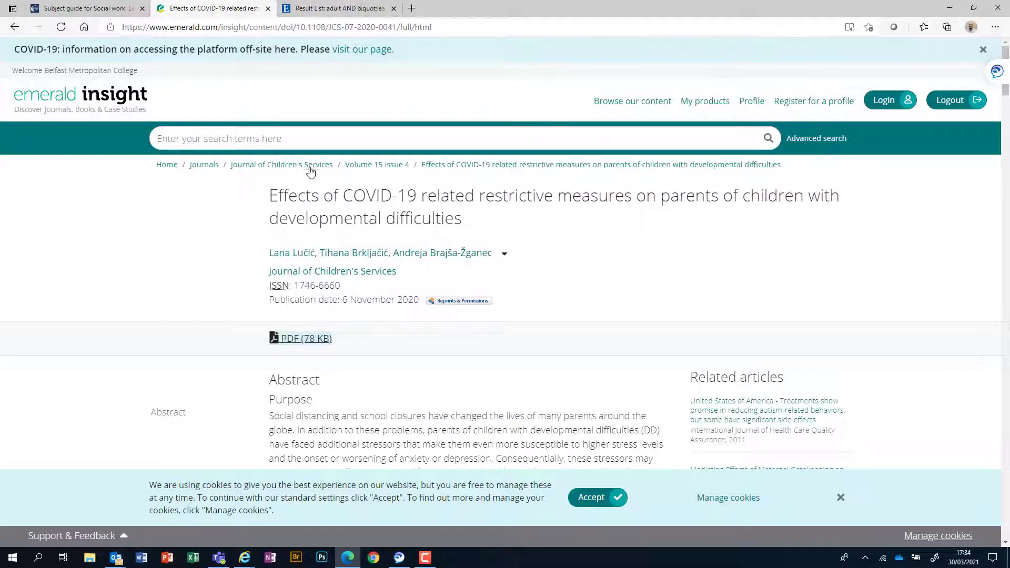
# Step: From the Emerald Journals page, search all content for 'social' (over 234,000 results)
pyautogui.click(204, 165)
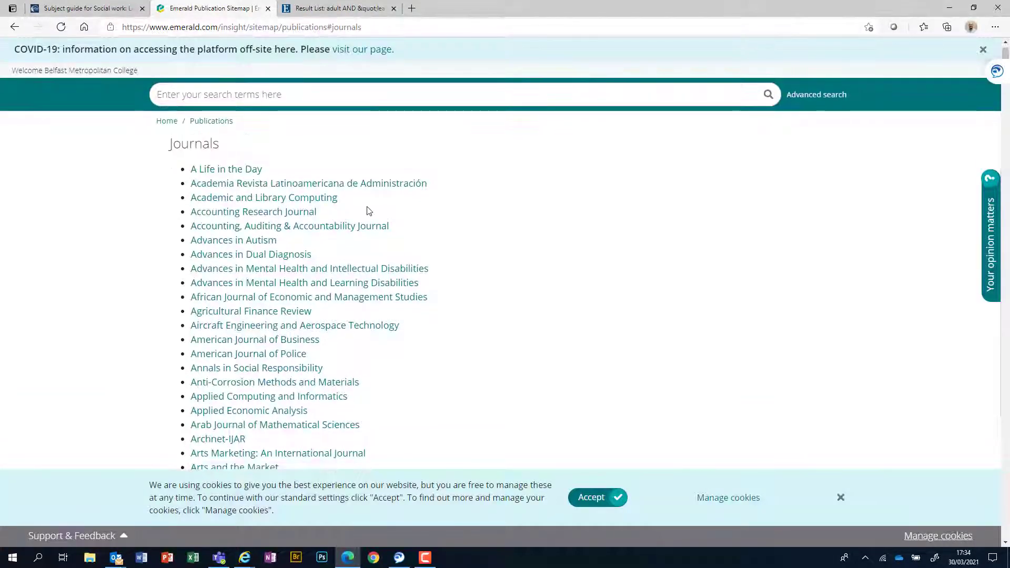
pyautogui.click(269, 95)
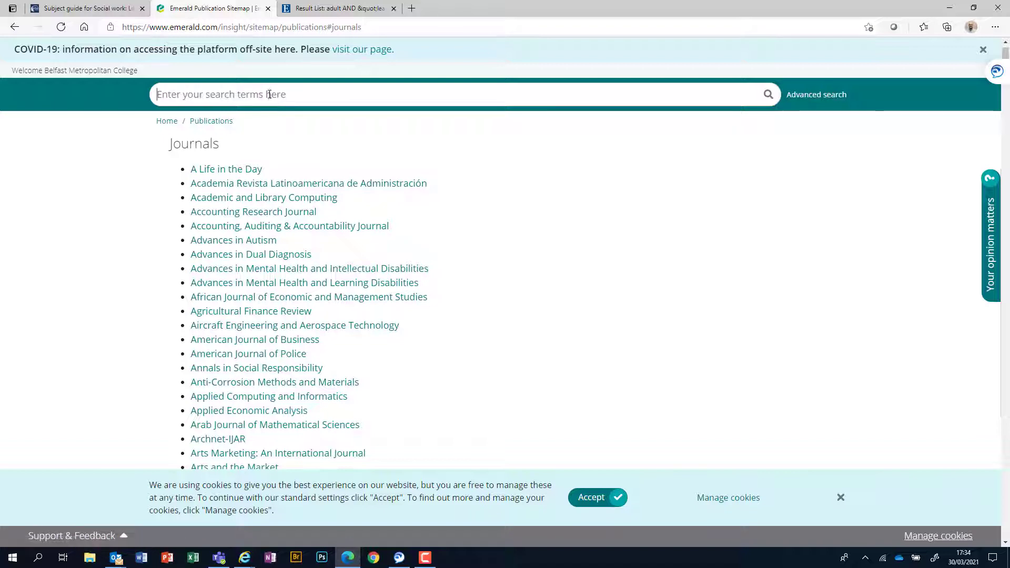
pyautogui.write('s')
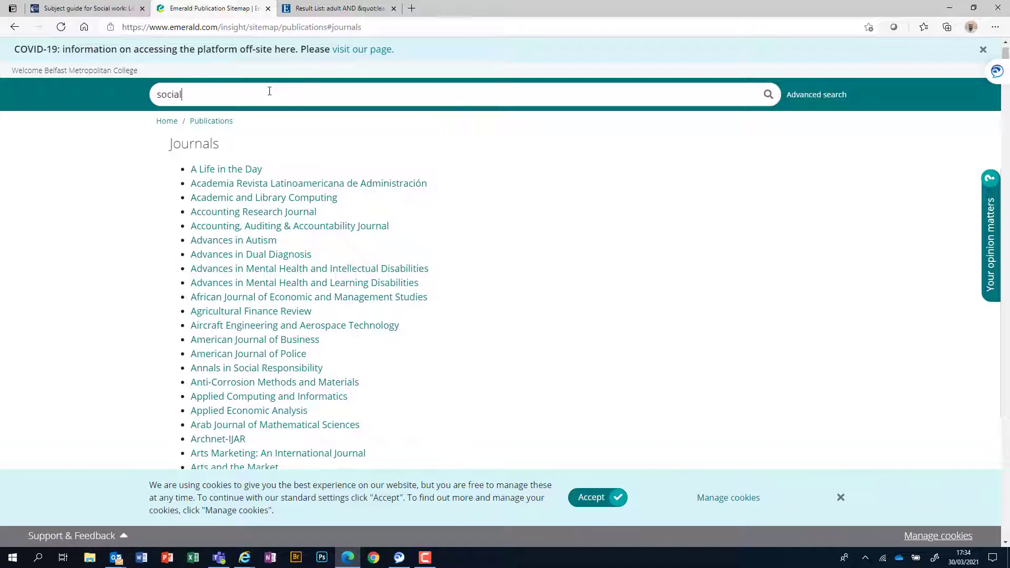
pyautogui.write('ocial')
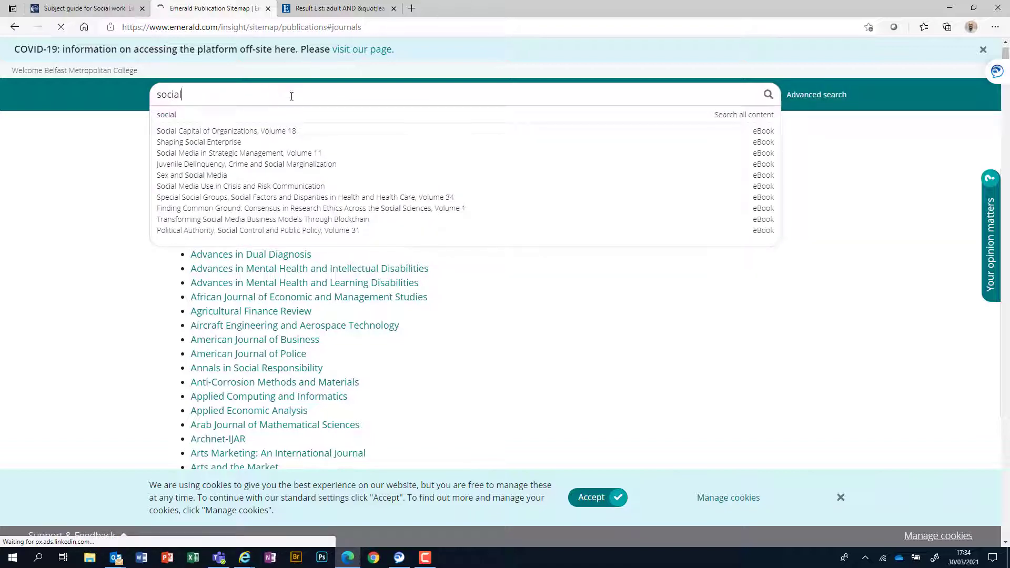
pyautogui.click(226, 122)
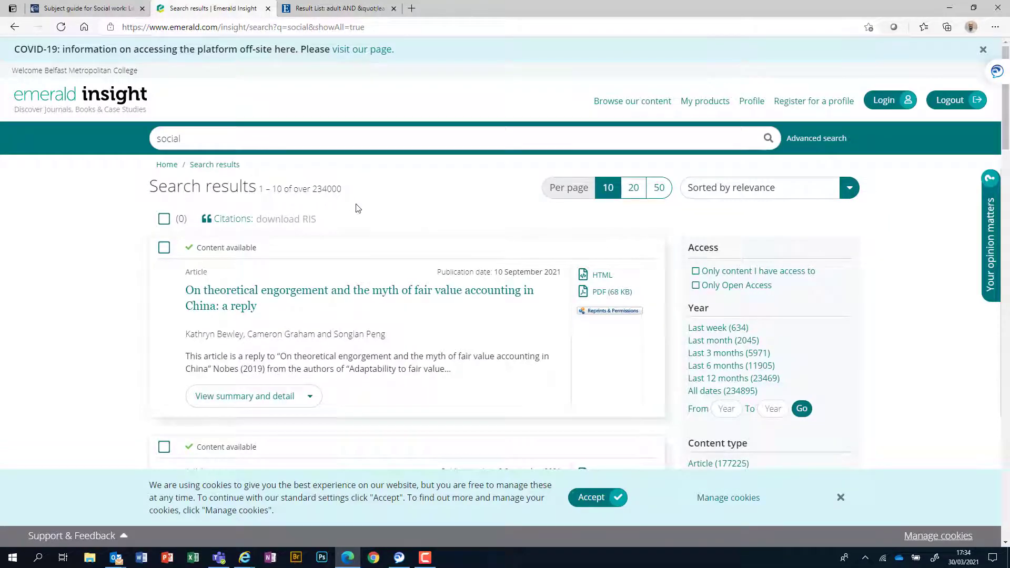
pyautogui.scroll(-3, 425, 240)
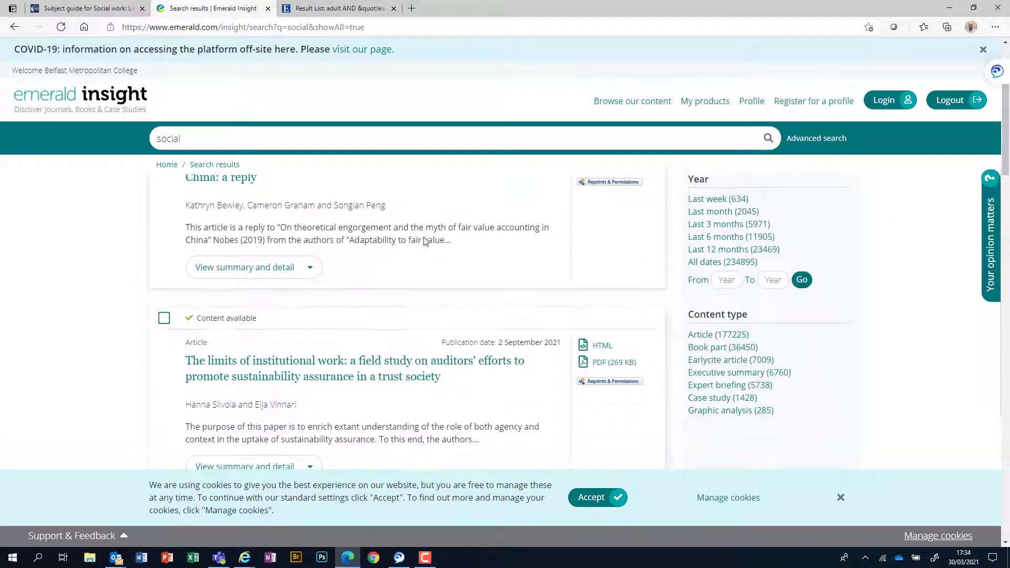
pyautogui.scroll(3, 425, 240)
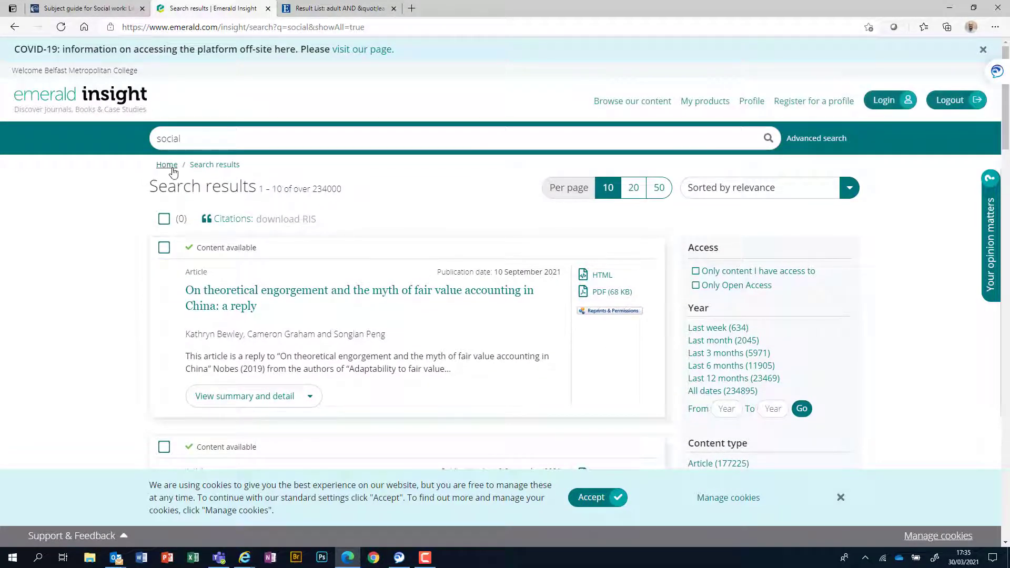
# Step: Visit the Emerald homepage, return to the 'social' results, then switch to the Canvas subject guide
pyautogui.click(167, 165)
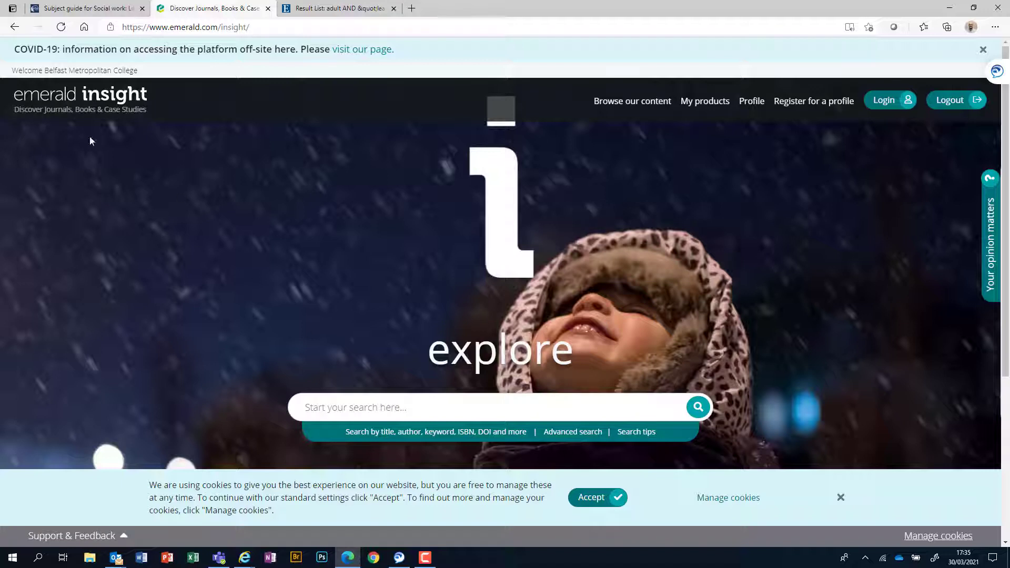
pyautogui.click(17, 27)
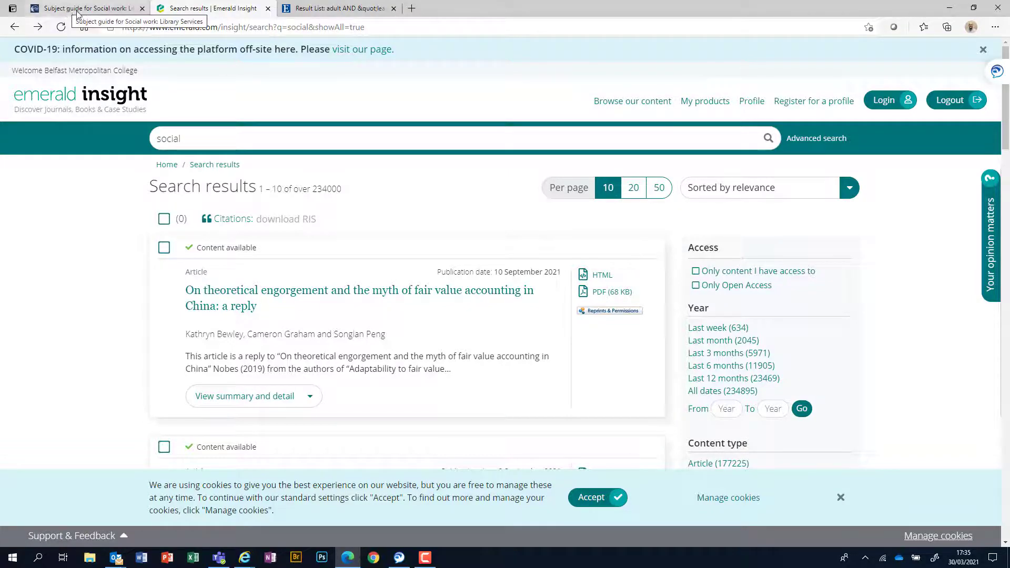
pyautogui.click(96, 12)
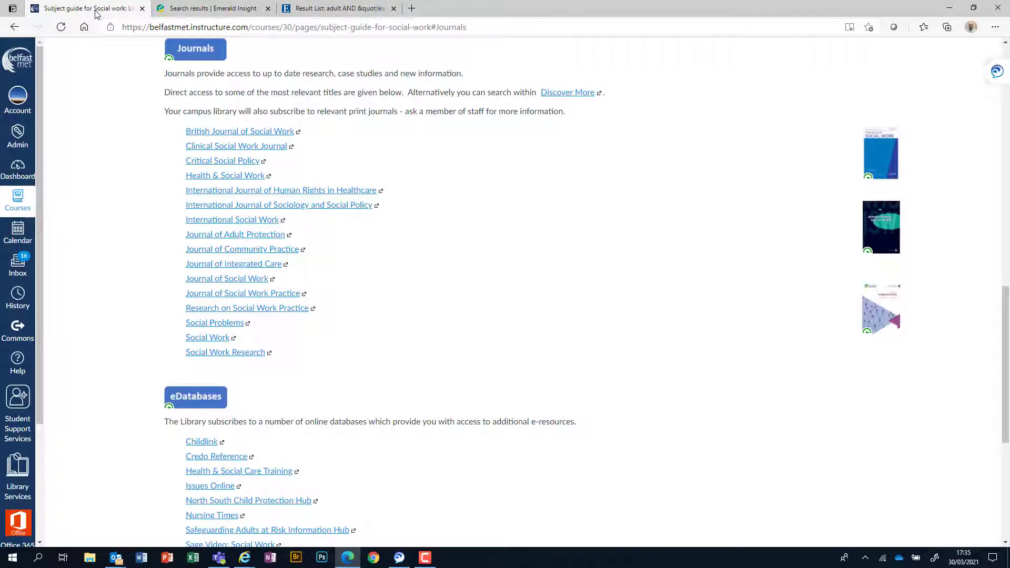
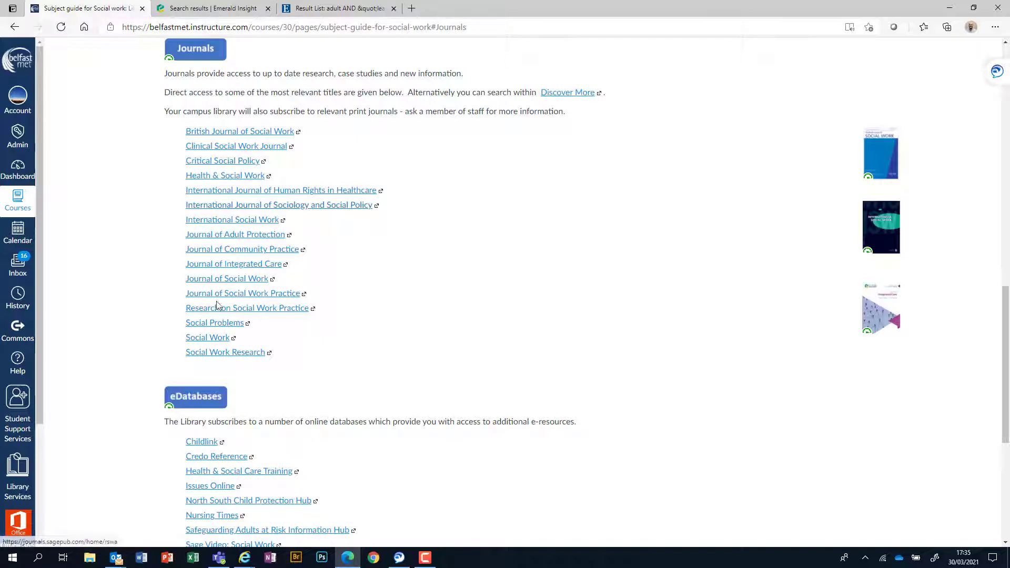
# Step: Open the subject guide's Journal of Social Work link in a new tab and switch to it
pyautogui.rightClick(221, 283)
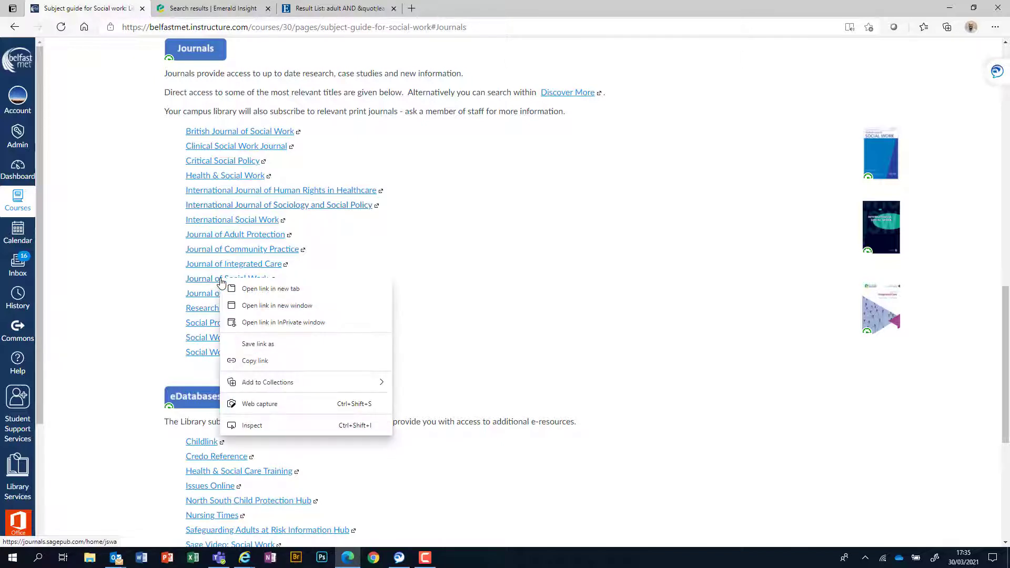
pyautogui.click(245, 289)
pyautogui.click(230, 5)
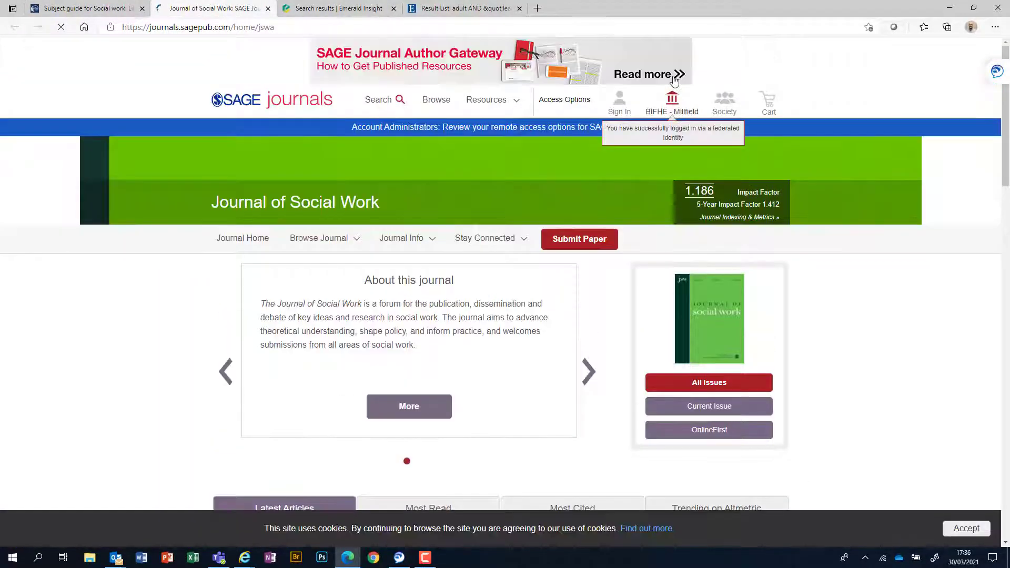
# Step: Review the journal's institutional Access Options overview twice, closing it each time
pyautogui.click(678, 114)
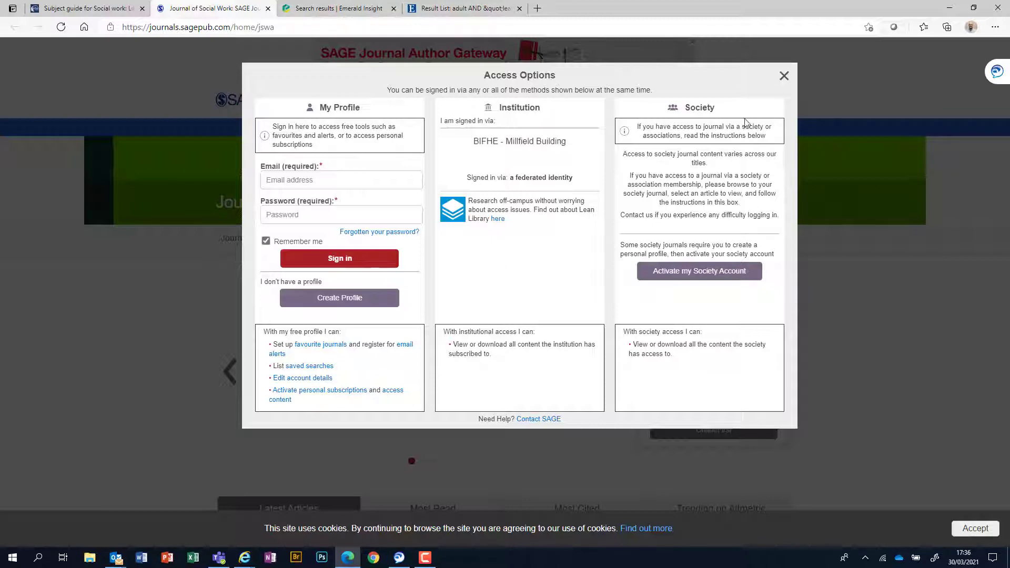
pyautogui.click(784, 75)
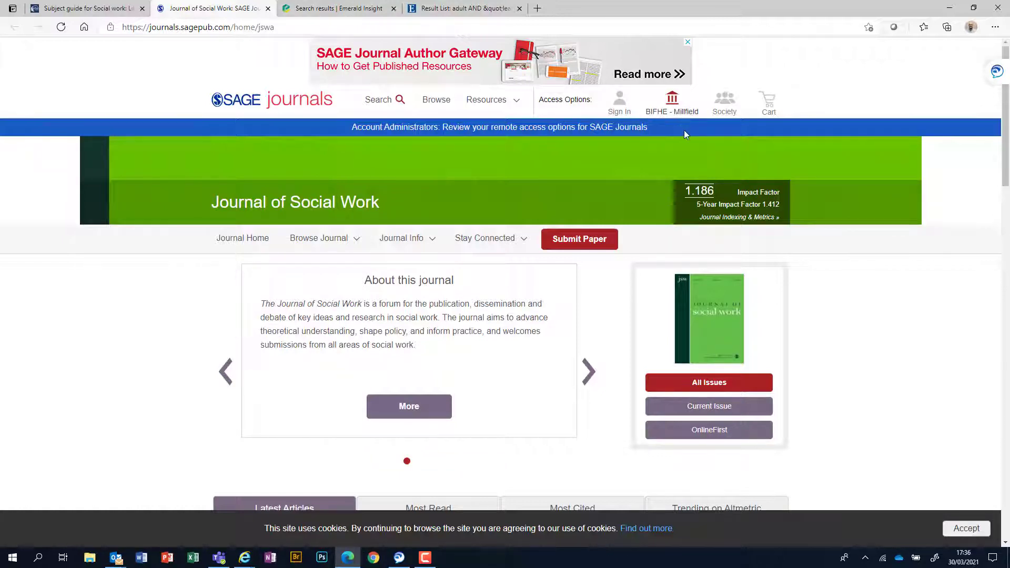
pyautogui.click(621, 112)
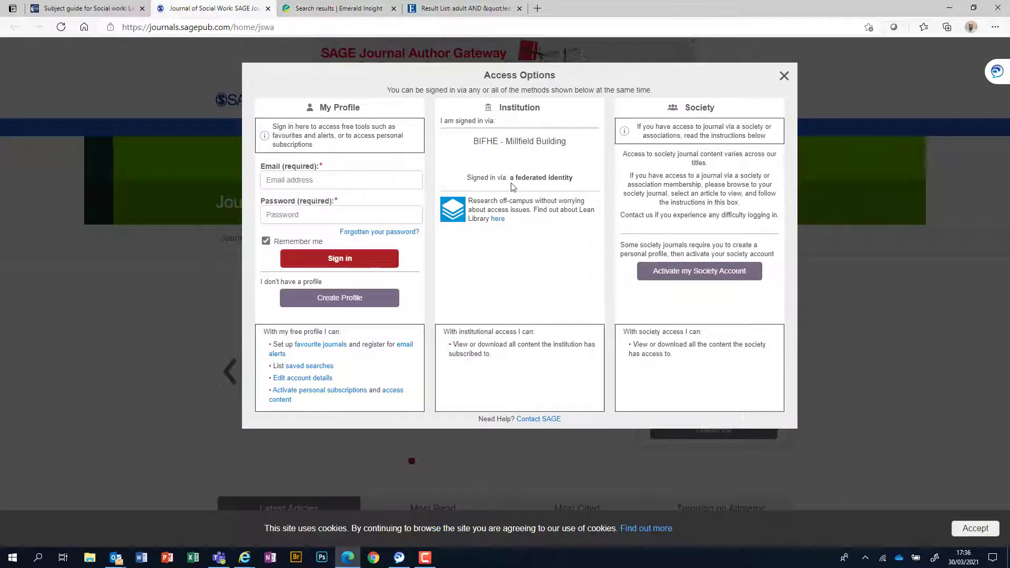
pyautogui.click(784, 76)
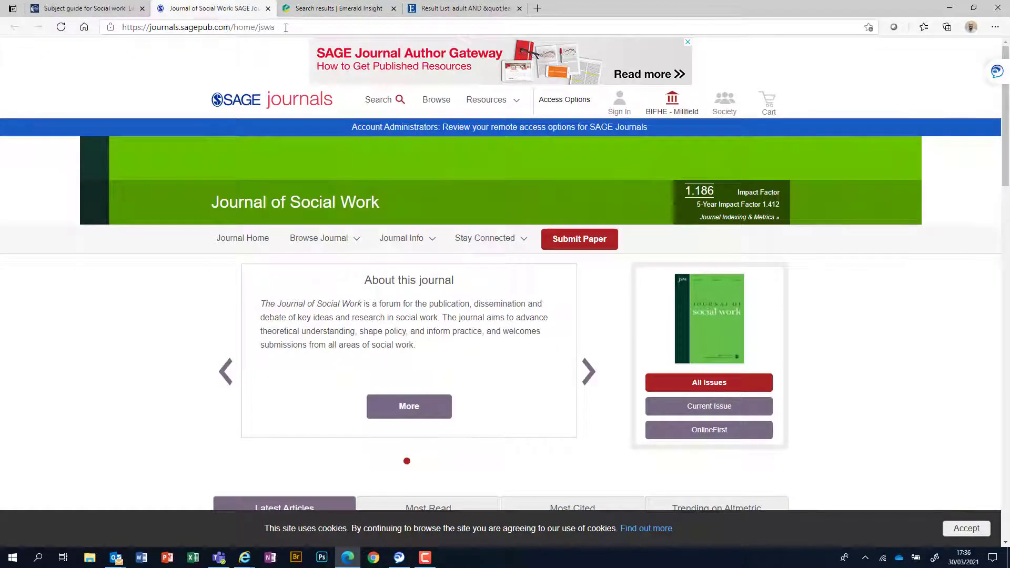
# Step: Copy the Journal of Social Work page address and open a new InPrivate window
pyautogui.click(227, 28)
pyautogui.hotkey('ctrl', 'c')
pyautogui.rightClick(134, 33)
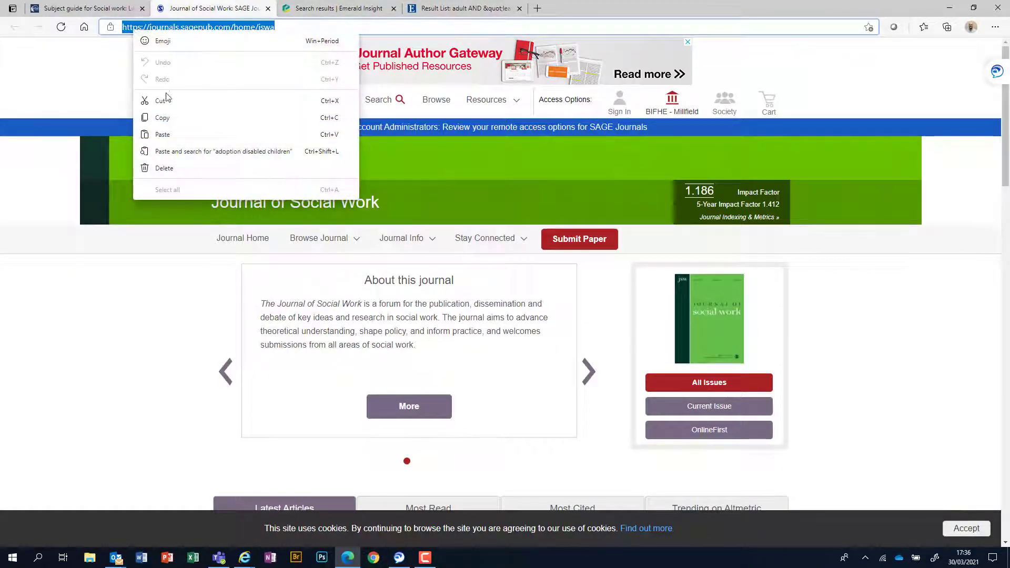
pyautogui.click(163, 117)
pyautogui.click(996, 29)
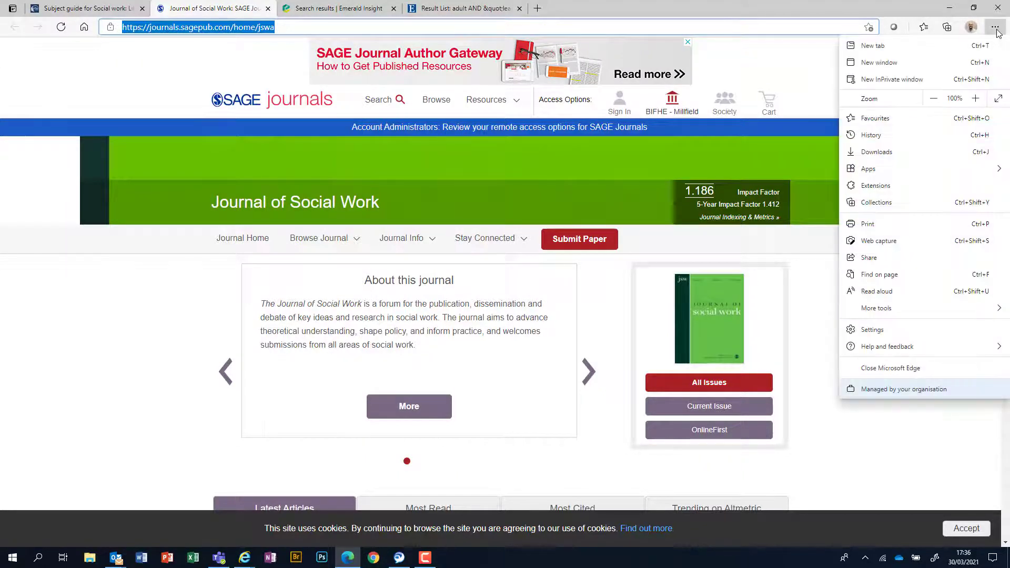
pyautogui.click(895, 80)
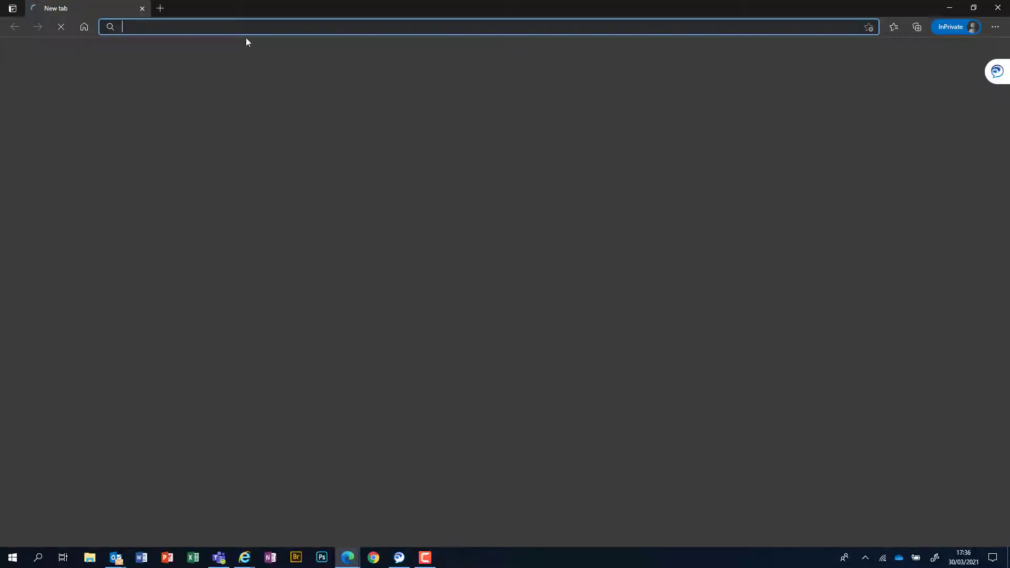
# Step: Load the copied journal address in the InPrivate window and start Institution > Shibboleth sign-in
pyautogui.hotkey('ctrl', 'v')
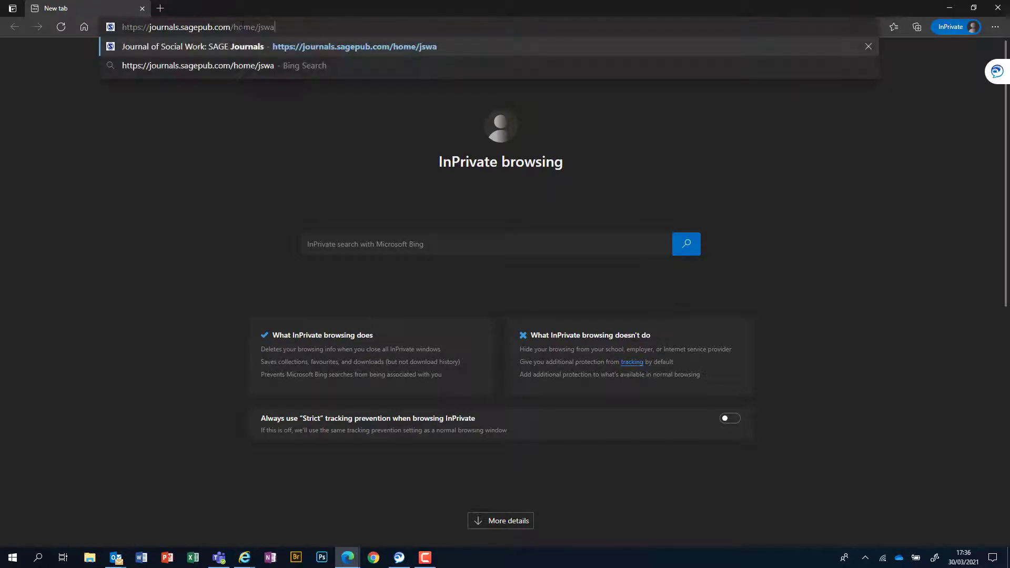
pyautogui.press('Return')
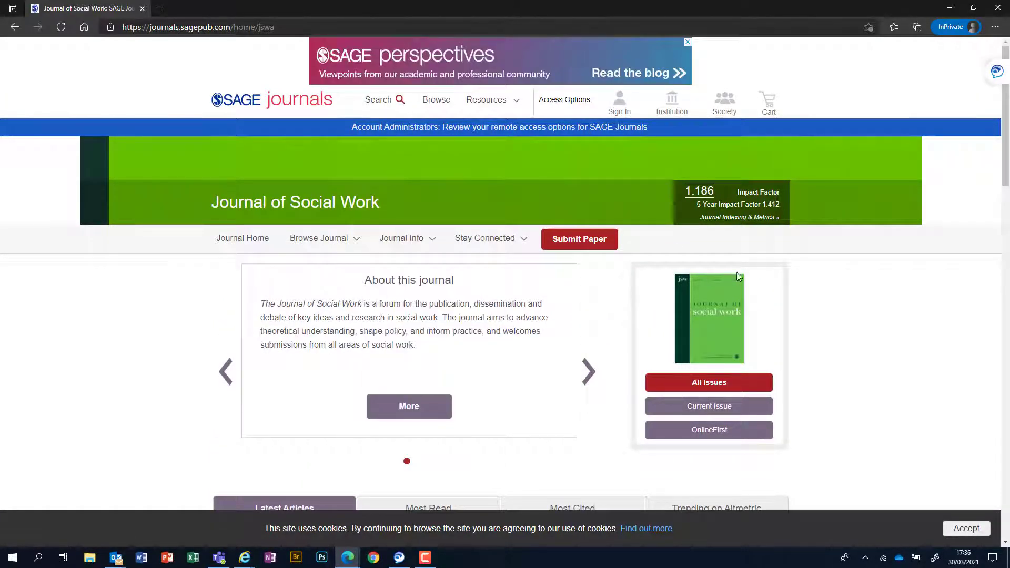
pyautogui.click(672, 113)
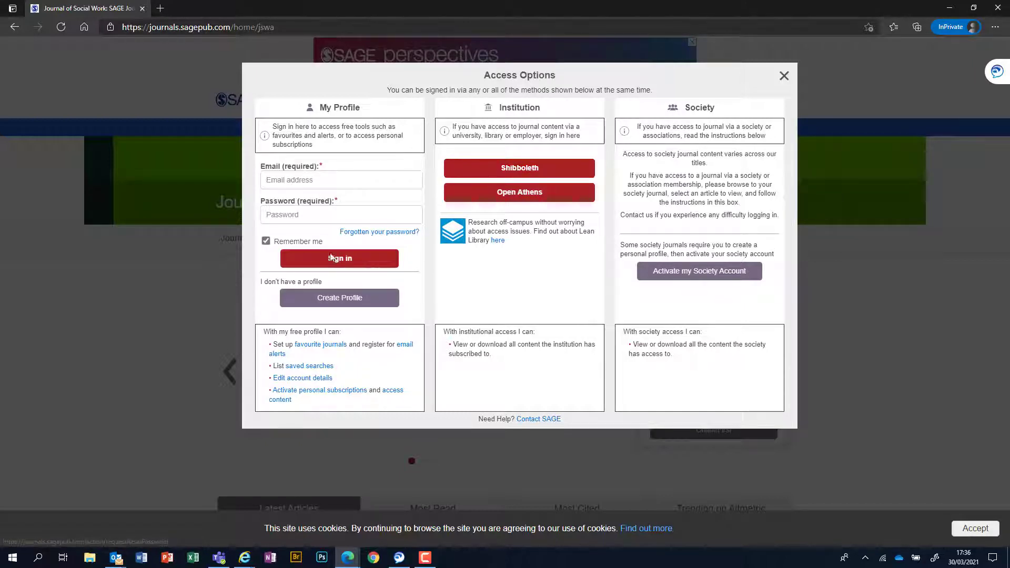
pyautogui.click(514, 173)
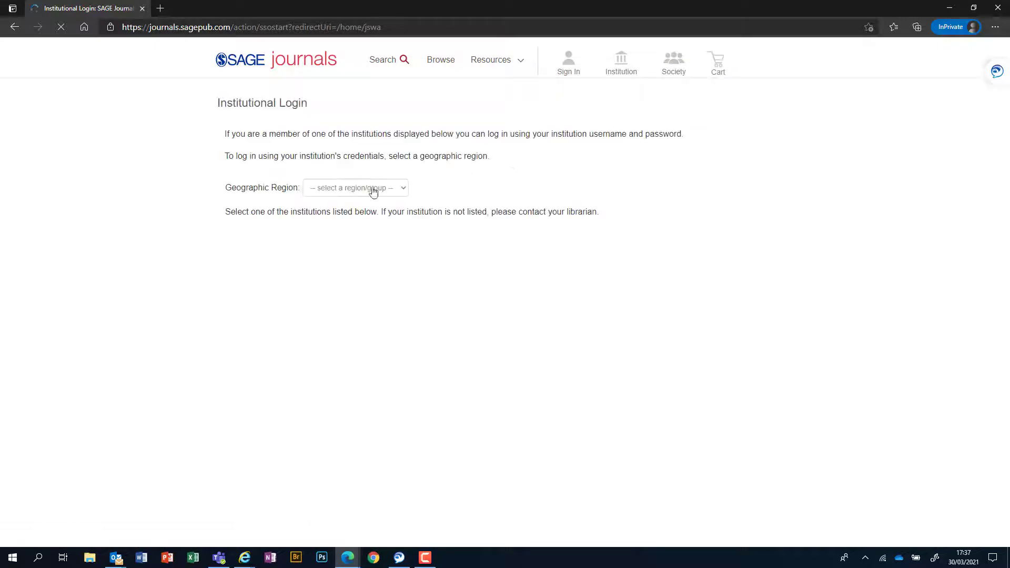
# Step: Choose United Kingdom - UK federation and Belfast Metropolitan College, then close the InPrivate window
pyautogui.click(546, 207)
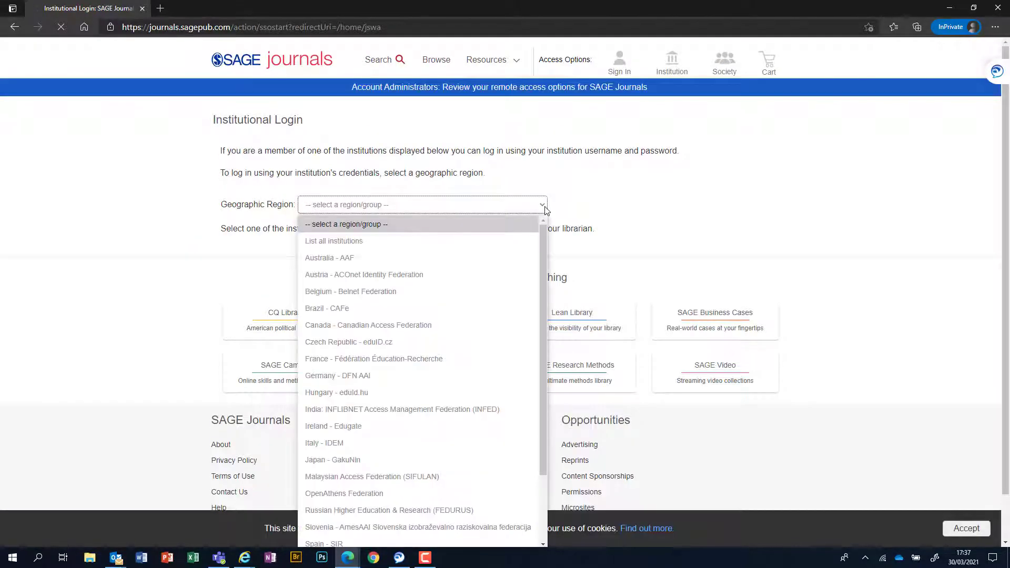
pyautogui.moveTo(544, 232); pyautogui.dragTo(542, 428)
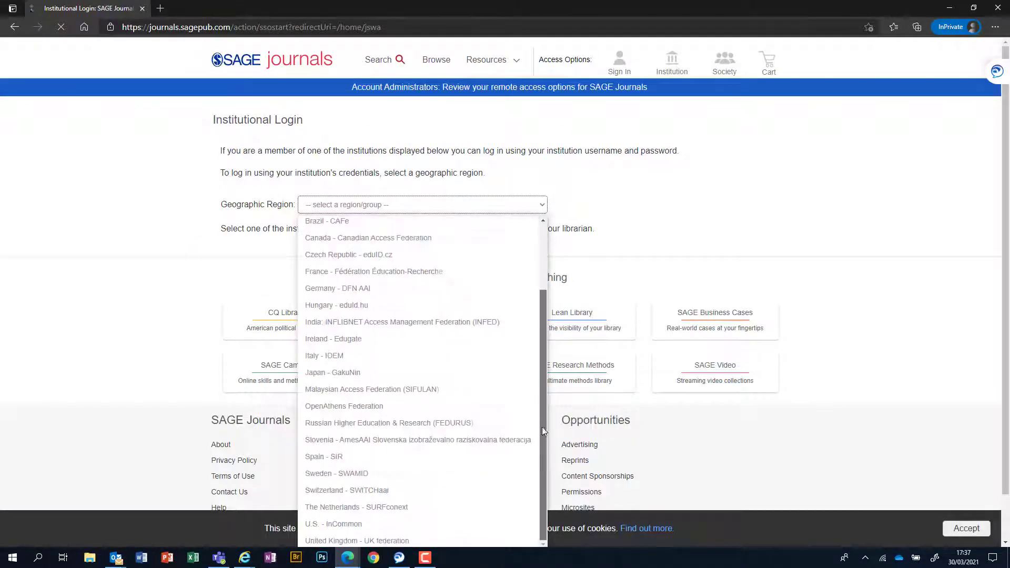
pyautogui.click(357, 541)
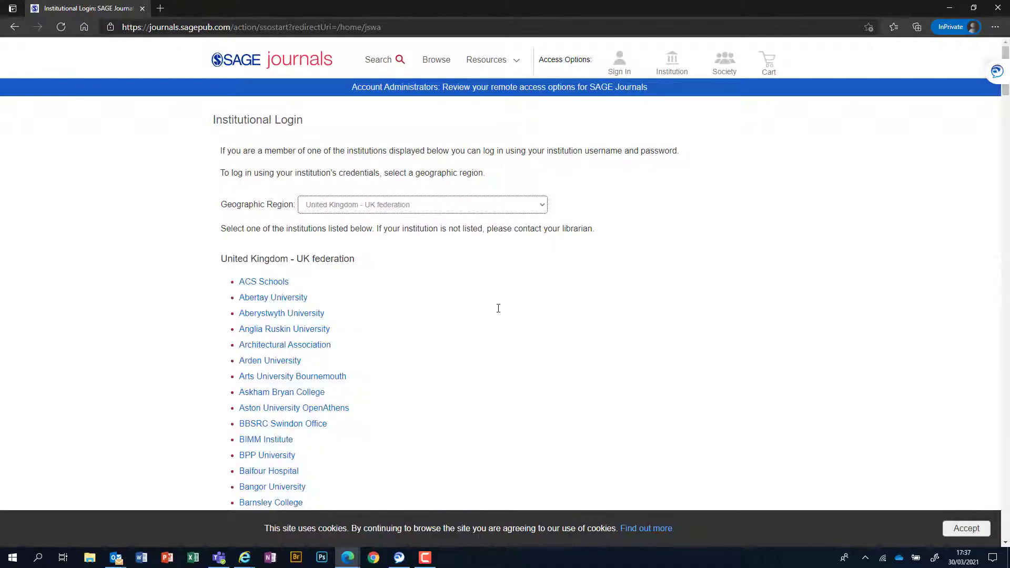
pyautogui.scroll(-3, 289, 451)
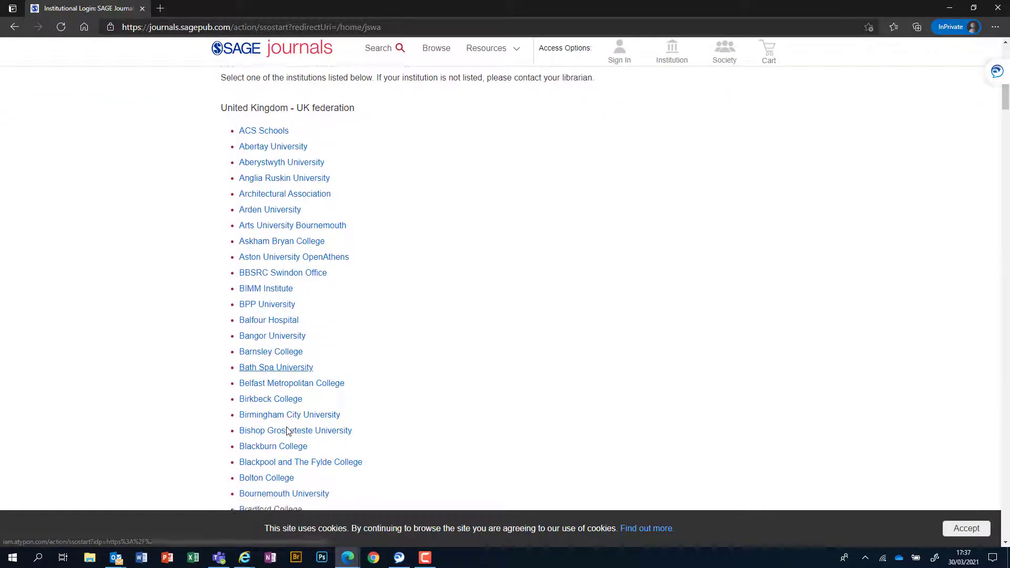
pyautogui.click(273, 383)
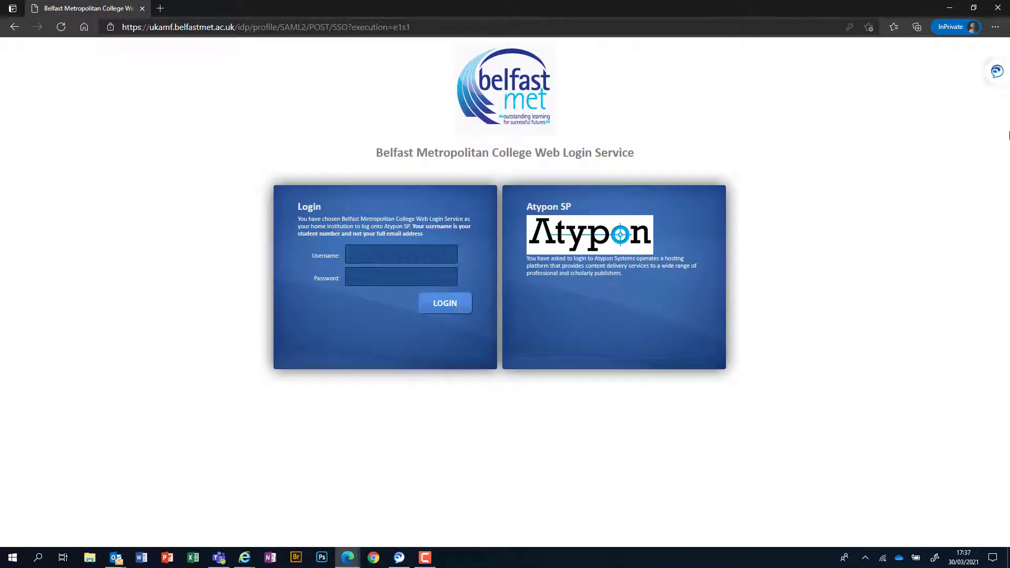
pyautogui.click(998, 9)
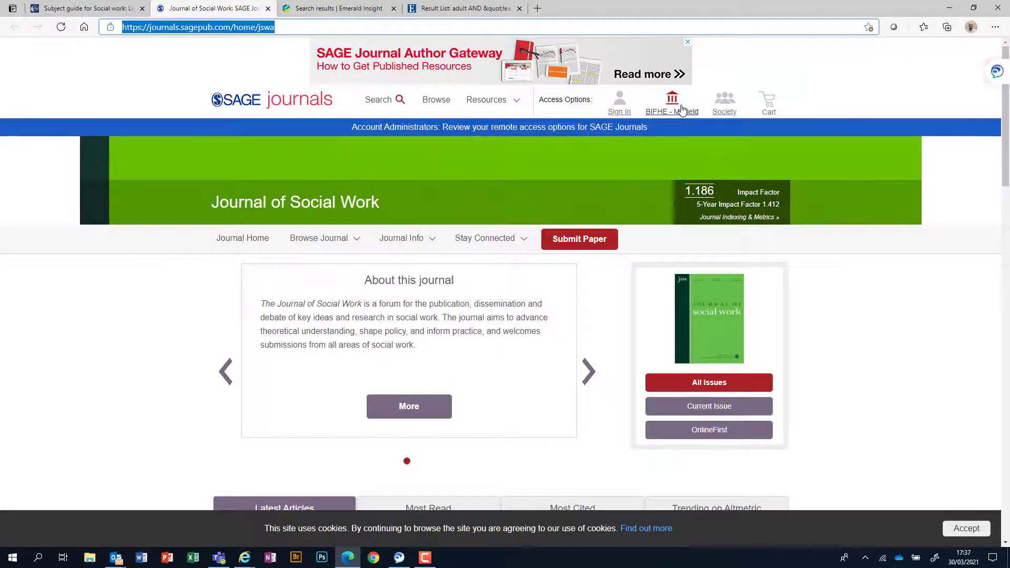
# Step: Search the Journal of Social Work for 'children adhd'
pyautogui.scroll(-2, 851, 349)
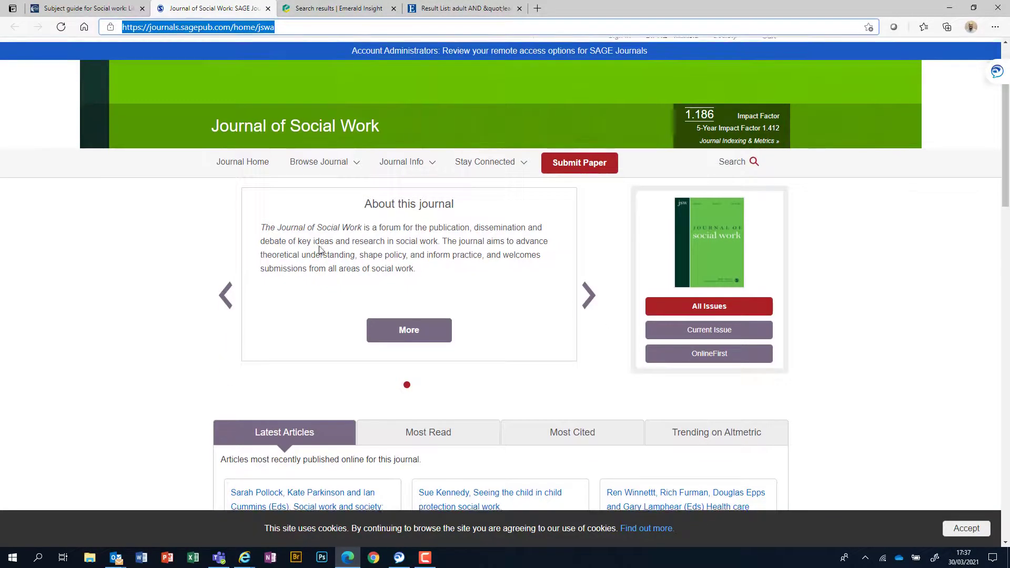
pyautogui.scroll(-4, 374, 253)
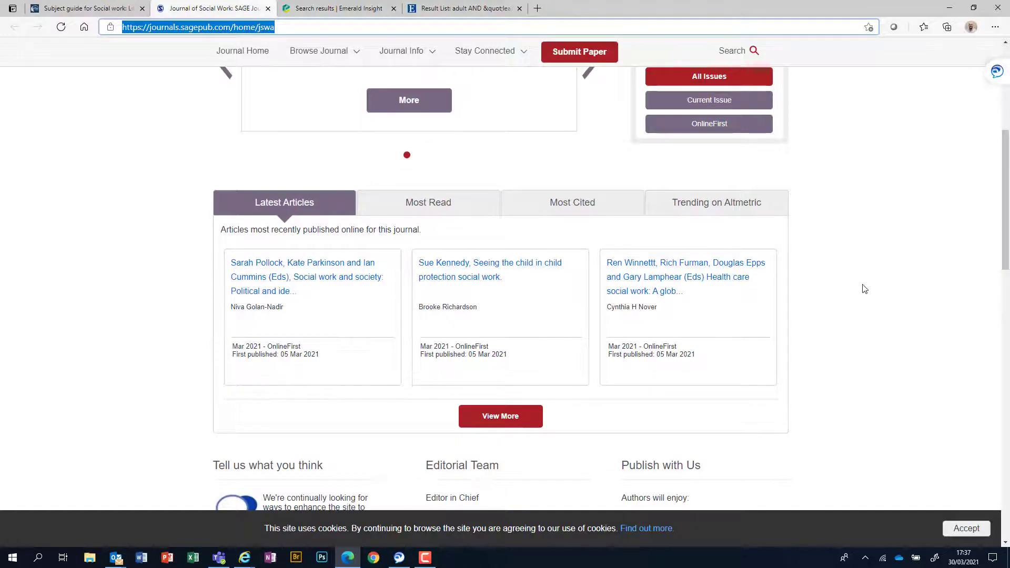
pyautogui.scroll(6, 862, 297)
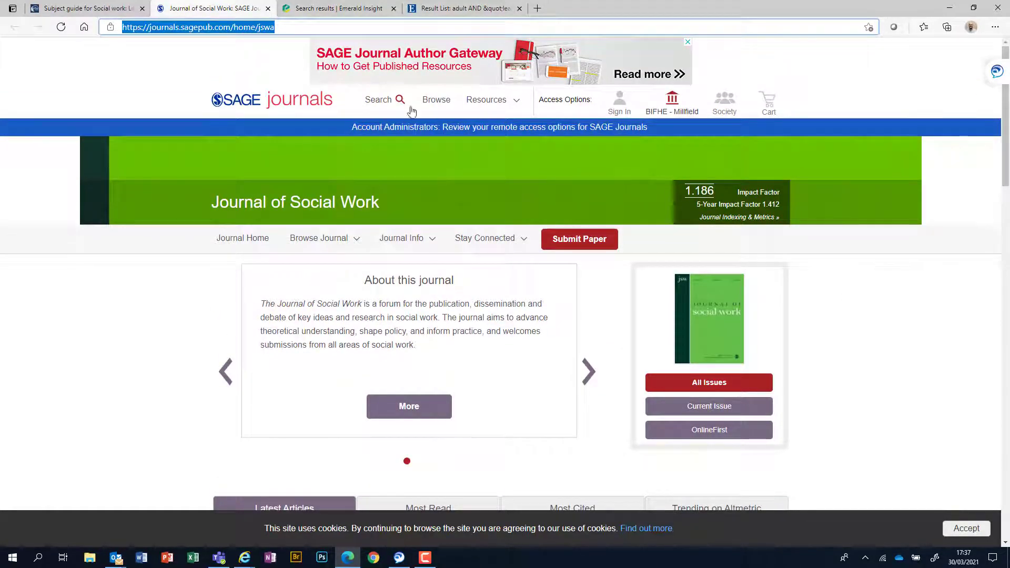
pyautogui.click(477, 103)
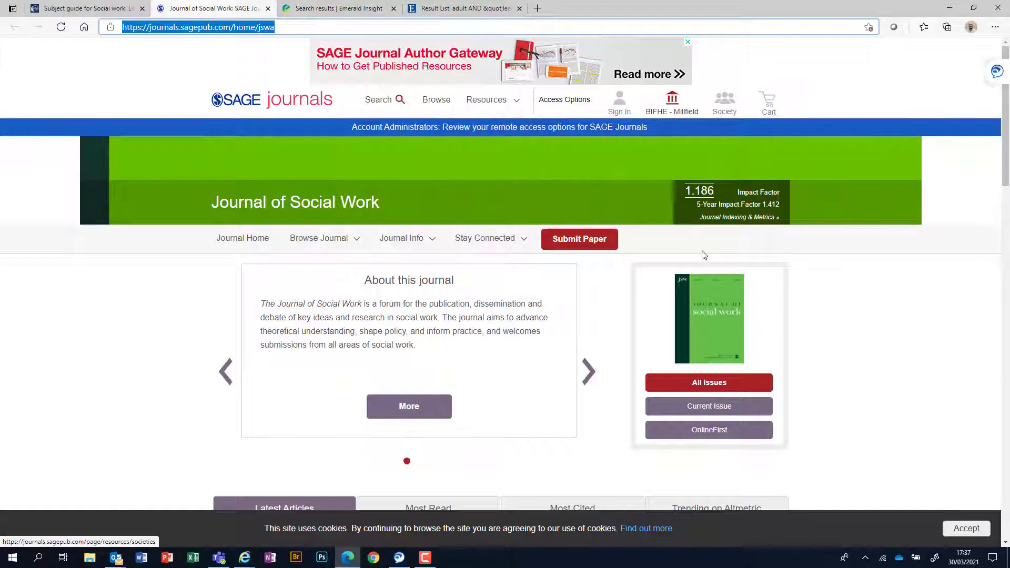
pyautogui.click(390, 104)
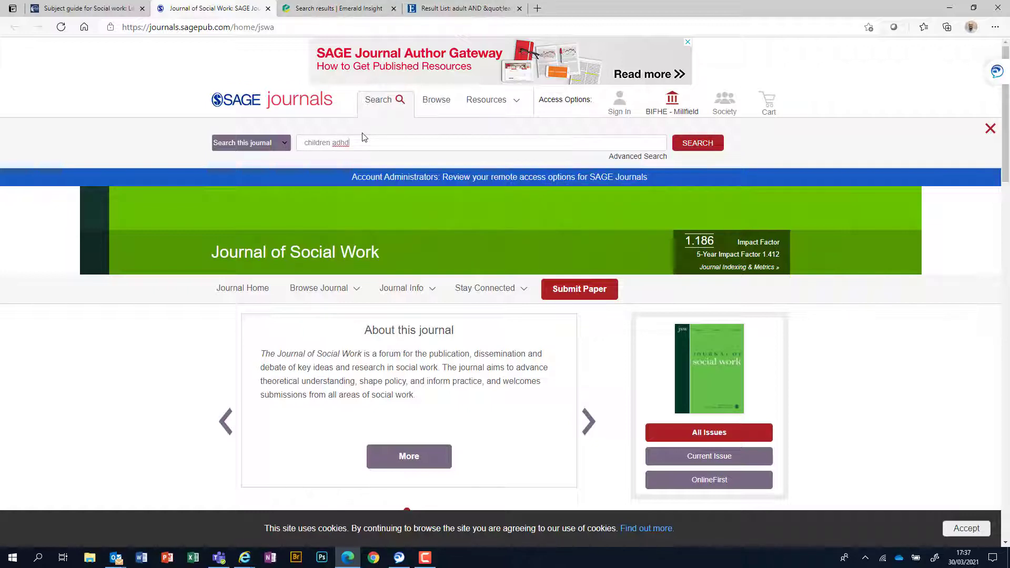
pyautogui.press('Return')
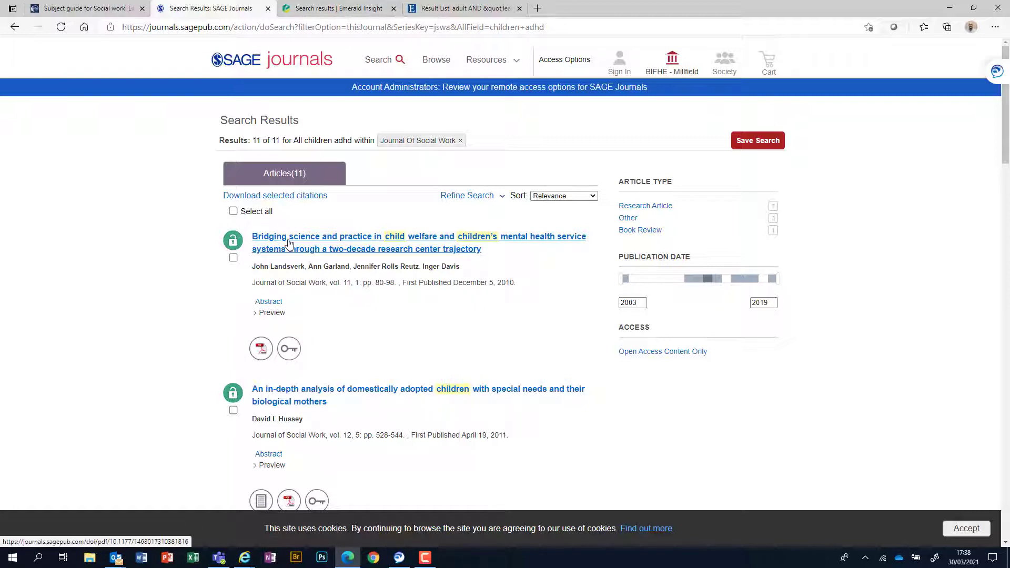
# Step: Preview result abstracts, view the domestically adopted children article's PDF, then close it
pyautogui.click(263, 314)
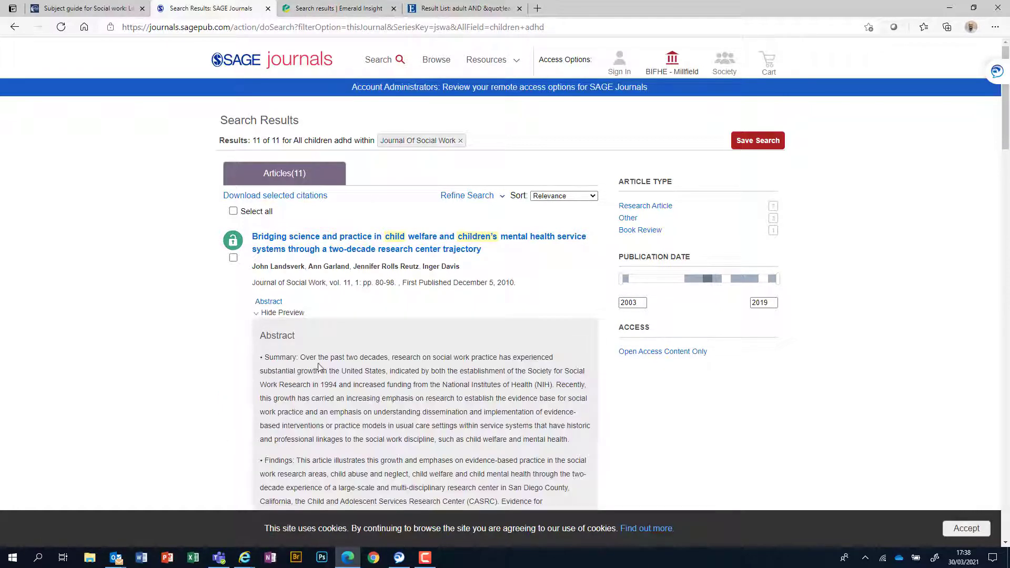
pyautogui.scroll(-1, 329, 362)
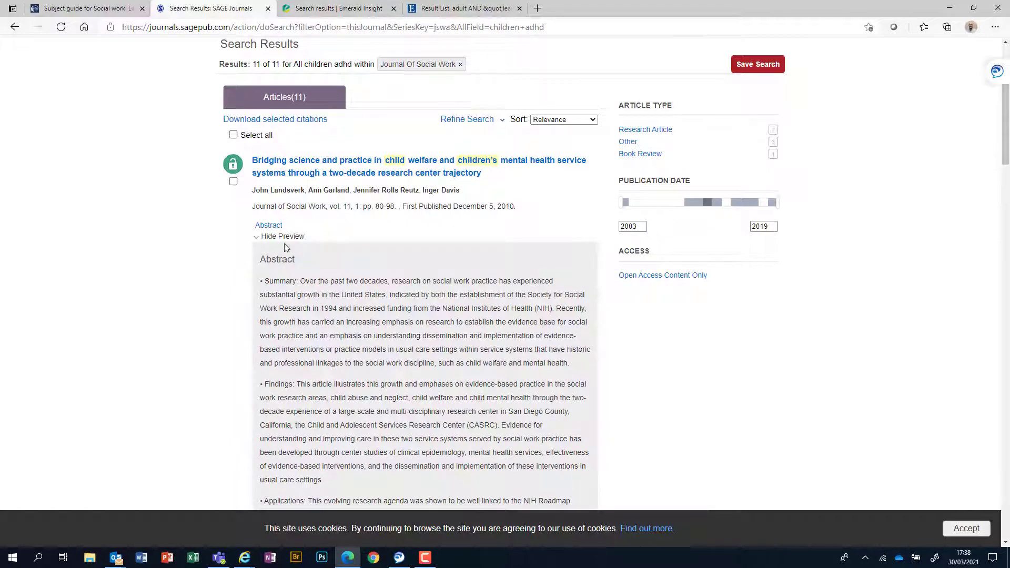
pyautogui.scroll(-1, 360, 404)
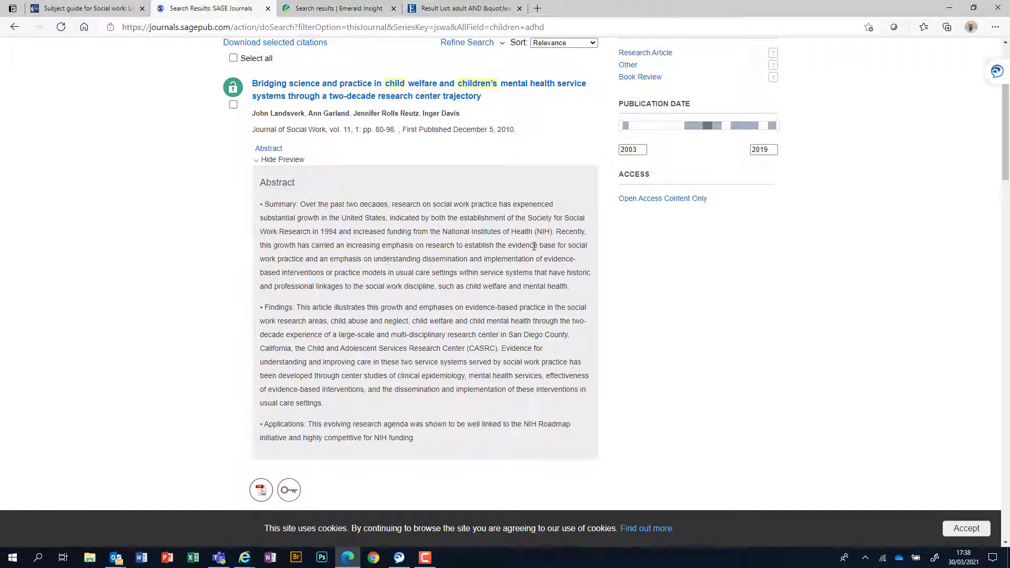
pyautogui.scroll(1, 765, 309)
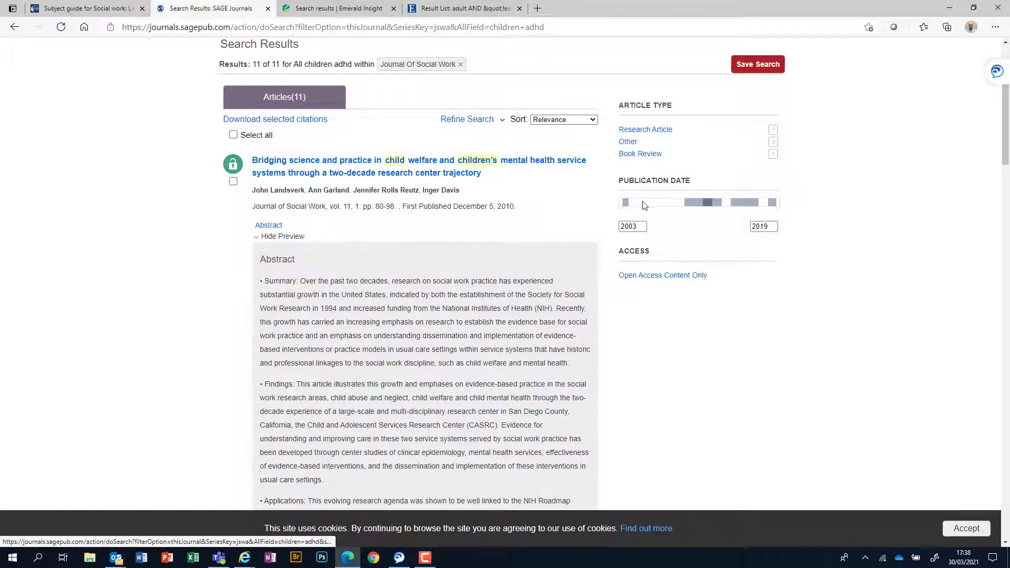
pyautogui.scroll(-5, 418, 310)
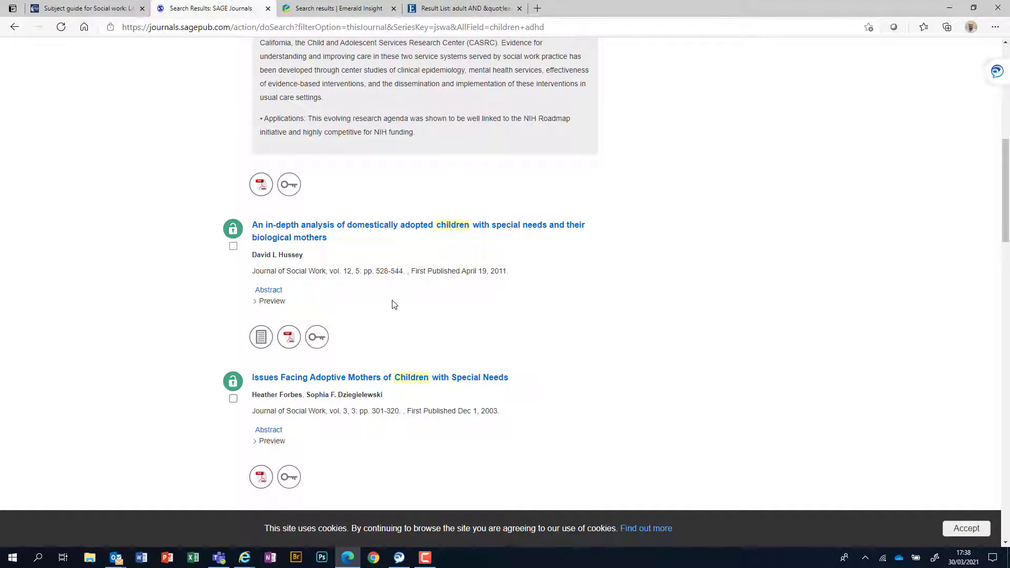
pyautogui.click(273, 302)
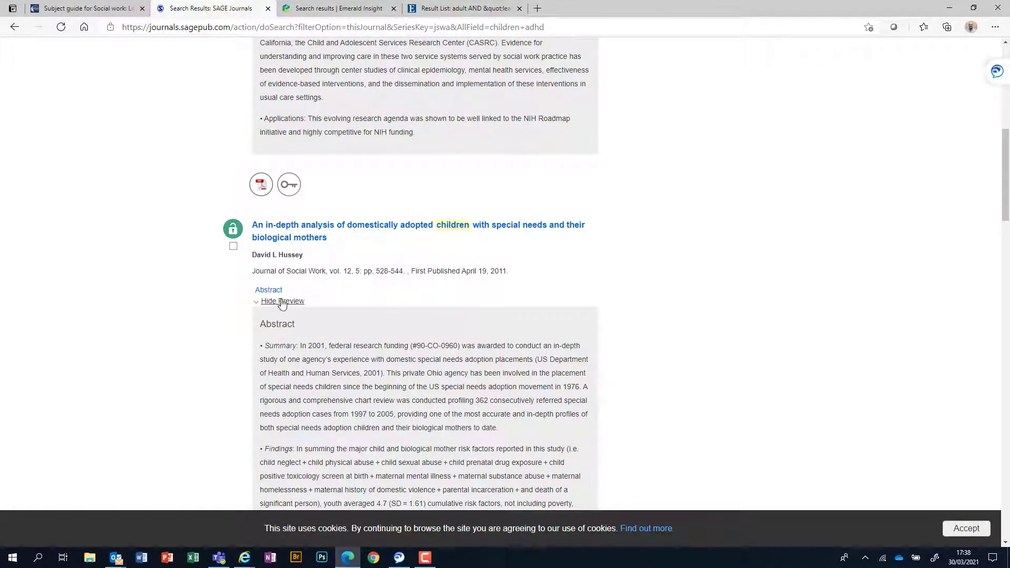
pyautogui.scroll(-4, 282, 305)
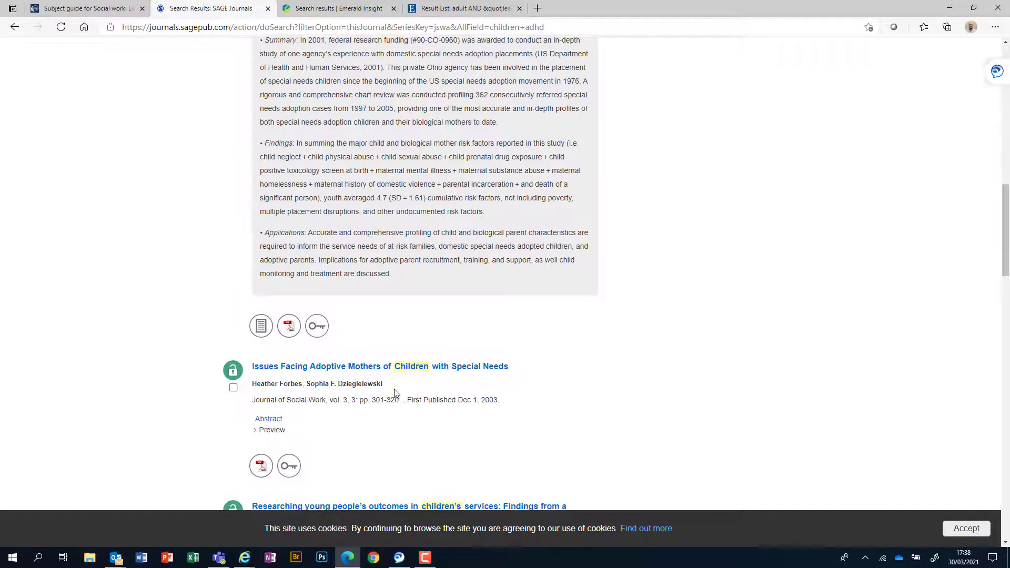
pyautogui.click(289, 327)
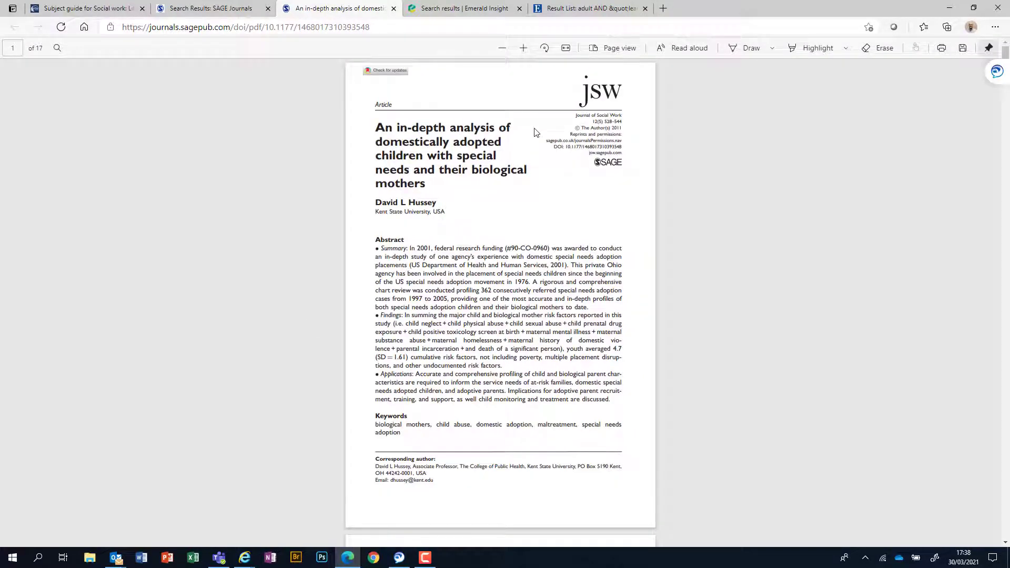
pyautogui.click(393, 13)
pyautogui.scroll(10, 668, 248)
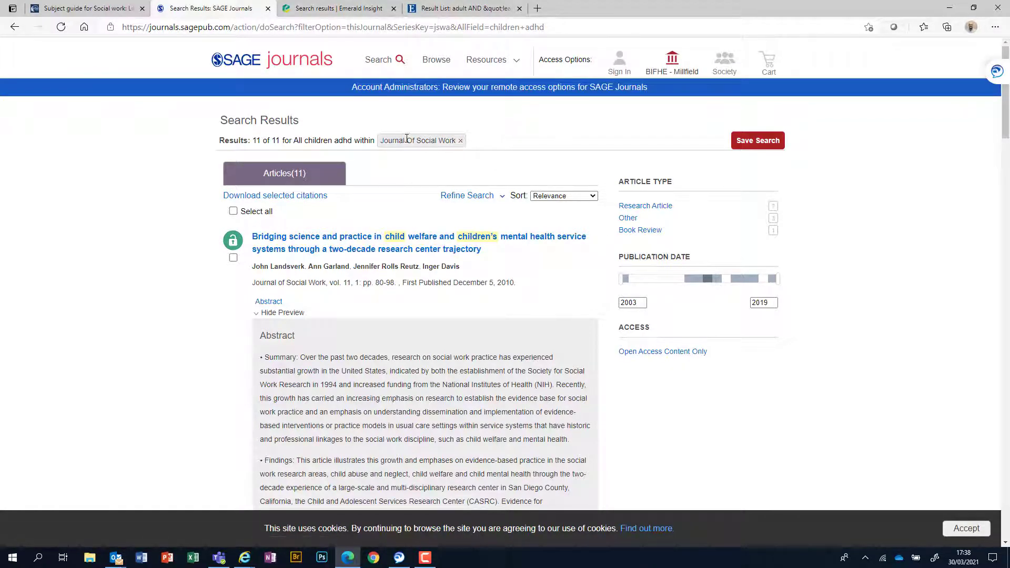
# Step: Rerun the 'children adhd' search with the scope set to 'Search all journals'
pyautogui.click(376, 62)
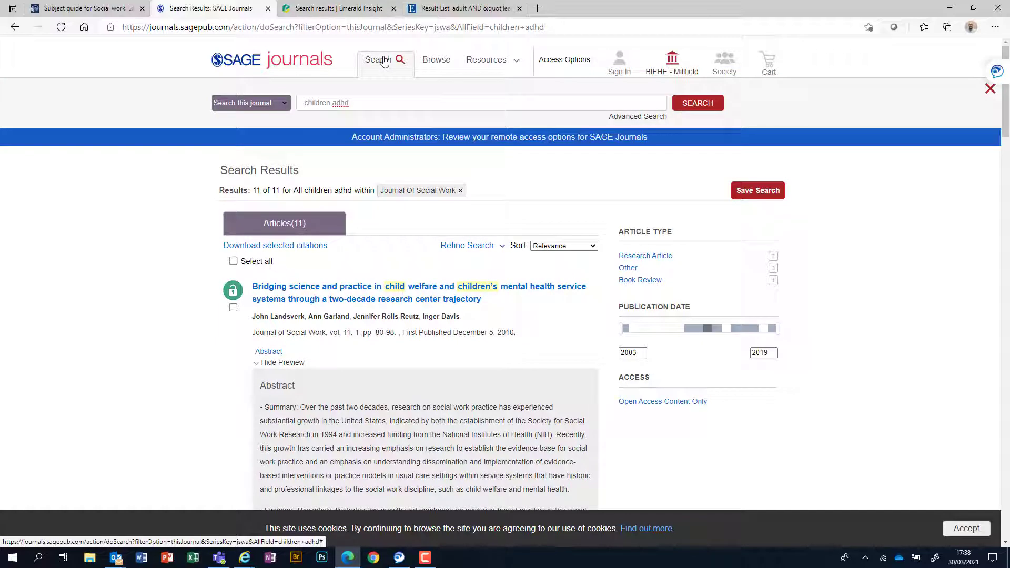
pyautogui.click(285, 104)
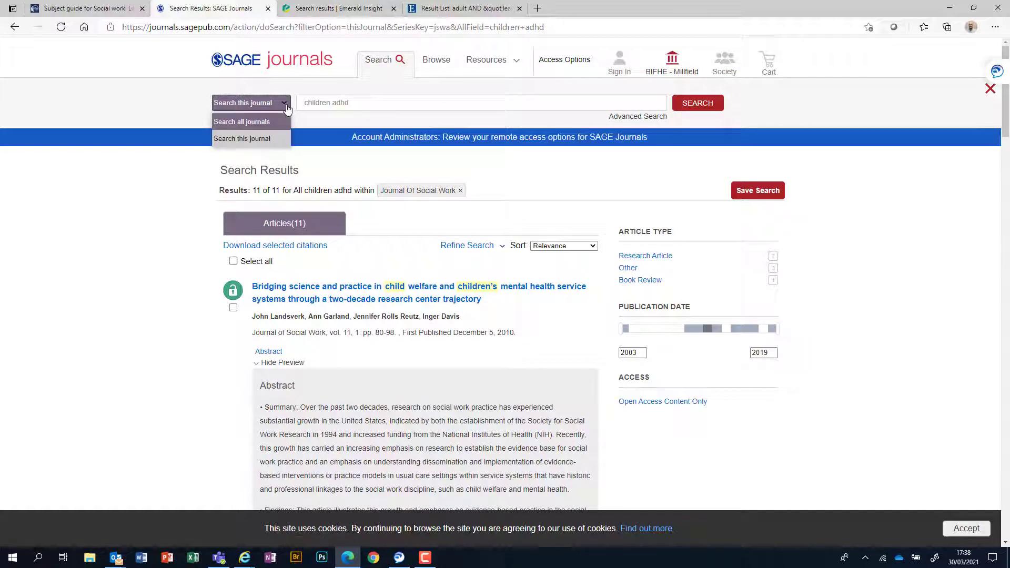
pyautogui.click(251, 123)
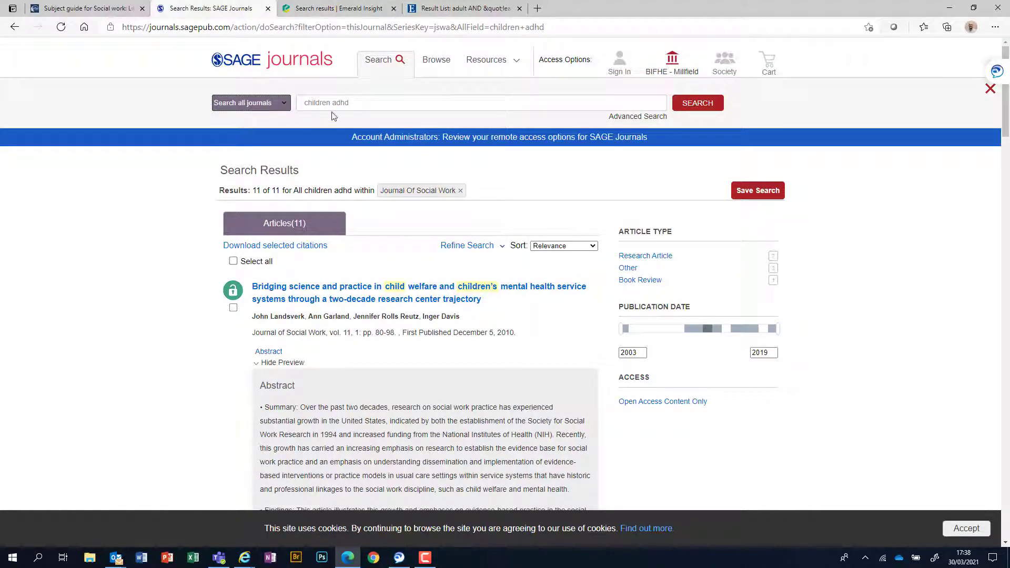
pyautogui.click(360, 104)
pyautogui.click(698, 111)
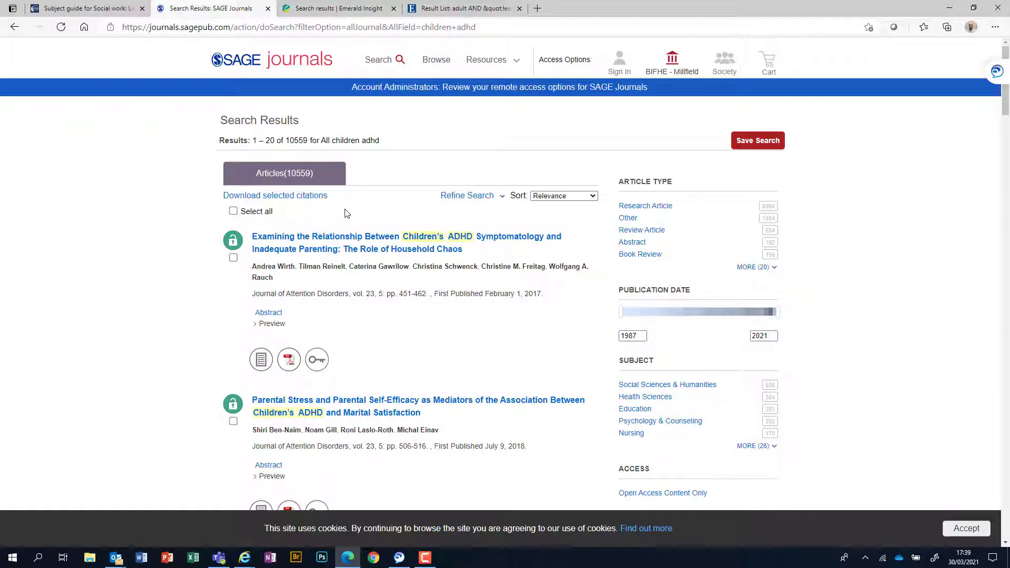
# Step: Narrow the results to the Social Sciences & Humanities subject, giving 638 articles
pyautogui.moveTo(445, 266)
pyautogui.scroll(-1, 472, 456)
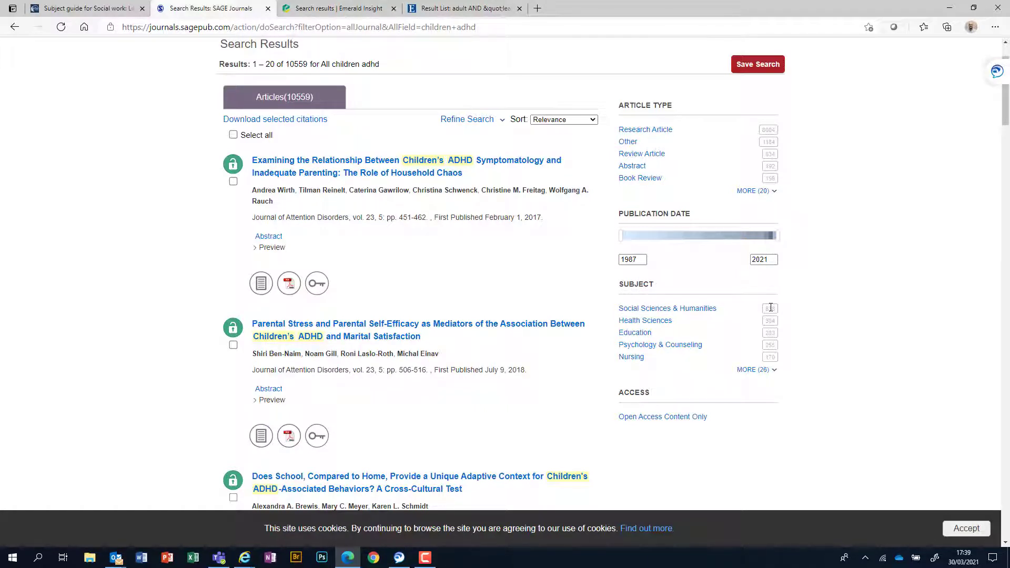
pyautogui.click(669, 310)
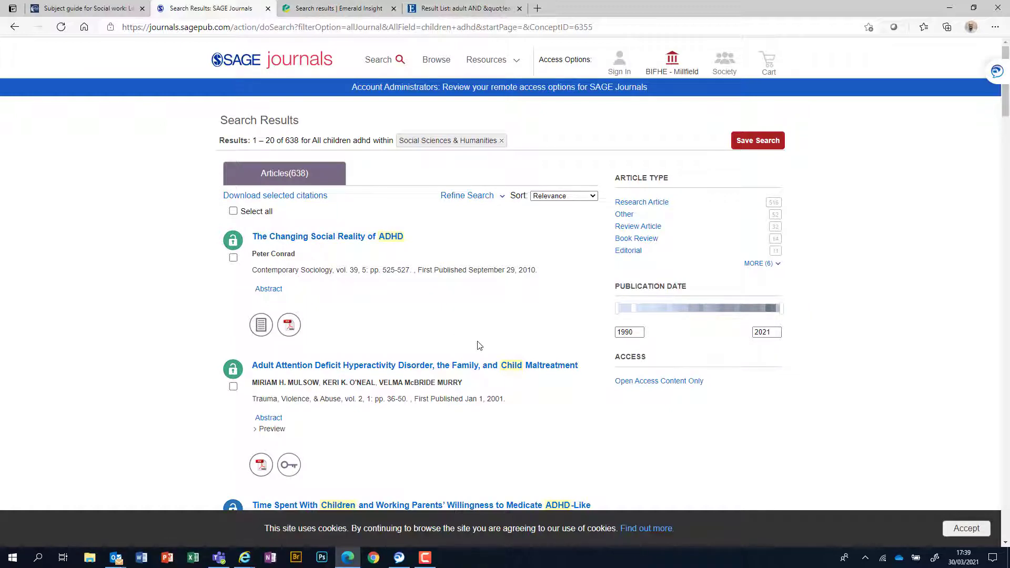
pyautogui.scroll(-4, 480, 345)
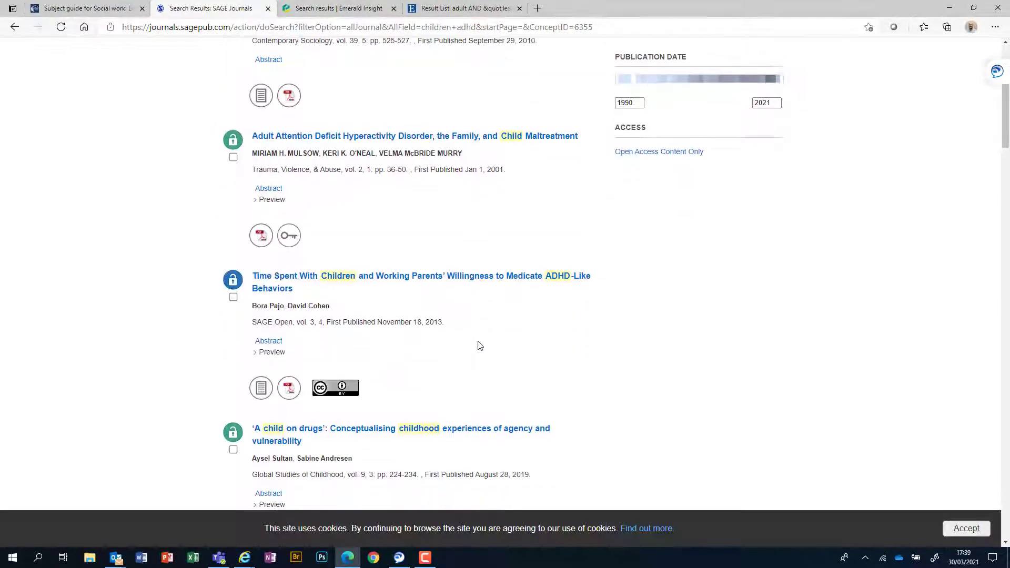
pyautogui.scroll(-8, 480, 345)
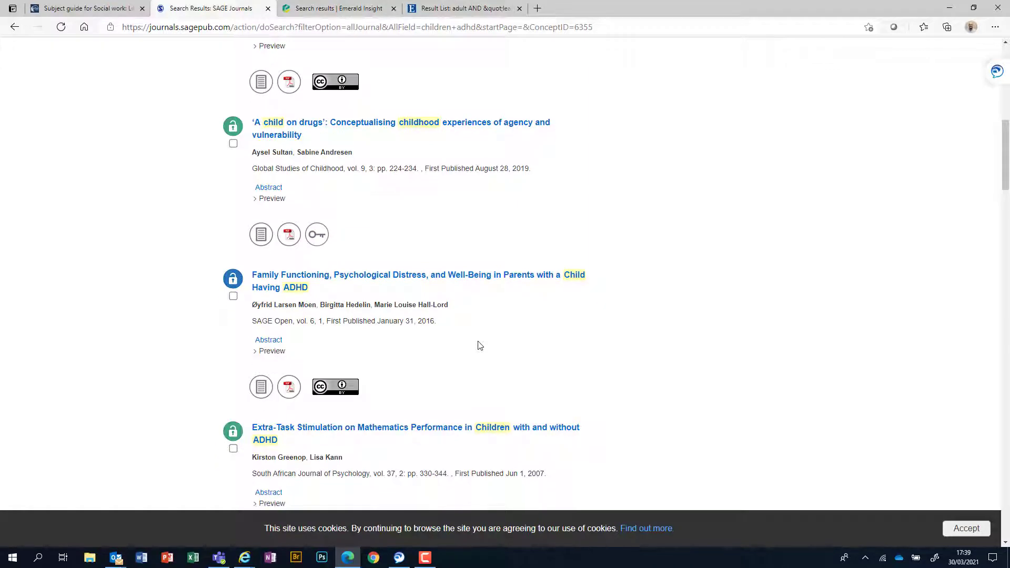
pyautogui.scroll(13, 480, 345)
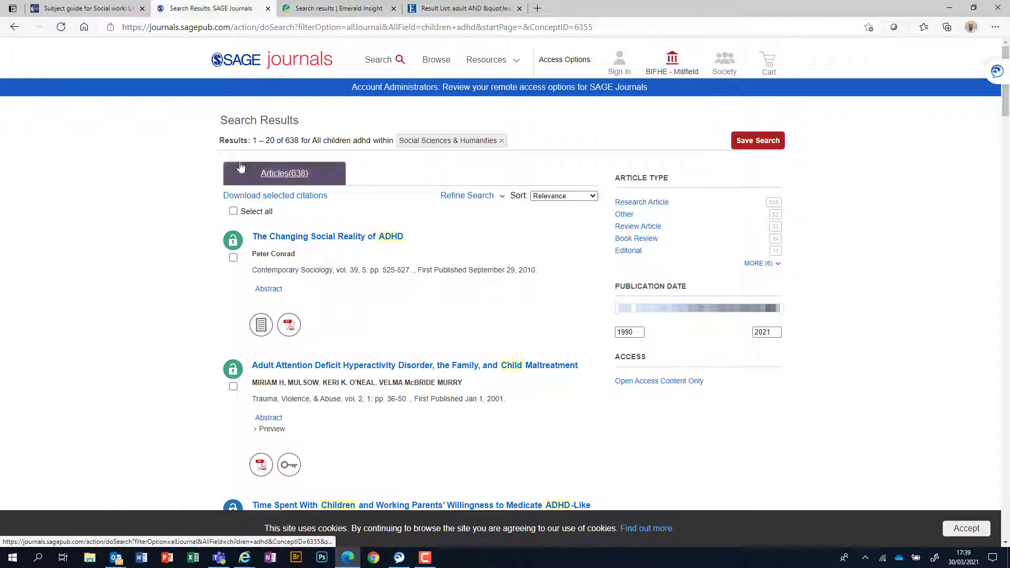
# Step: Close the SAGE Journals and Emerald Insight tabs and return to the Social Work subject guide
pyautogui.click(268, 9)
pyautogui.click(268, 9)
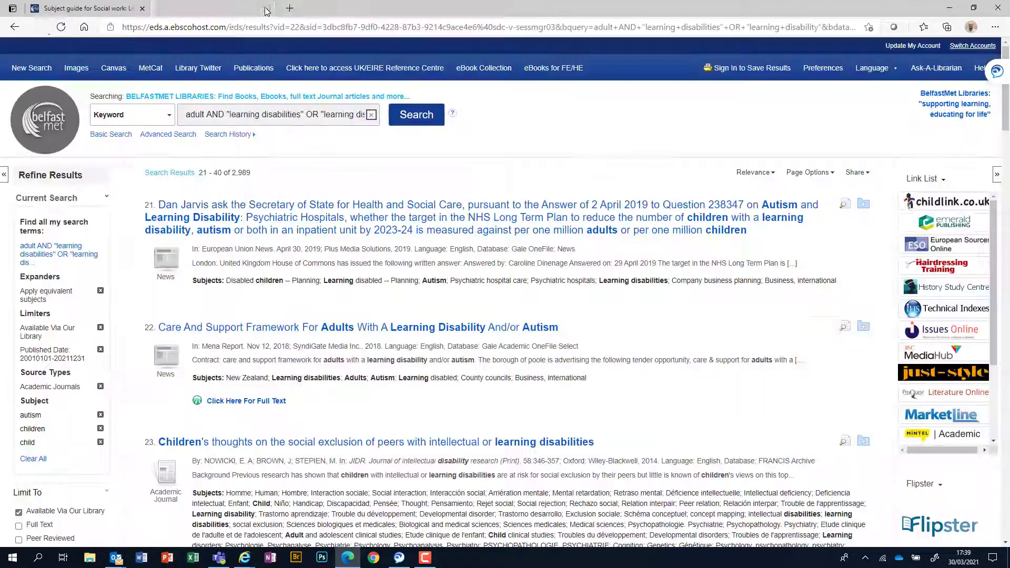
pyautogui.click(62, 9)
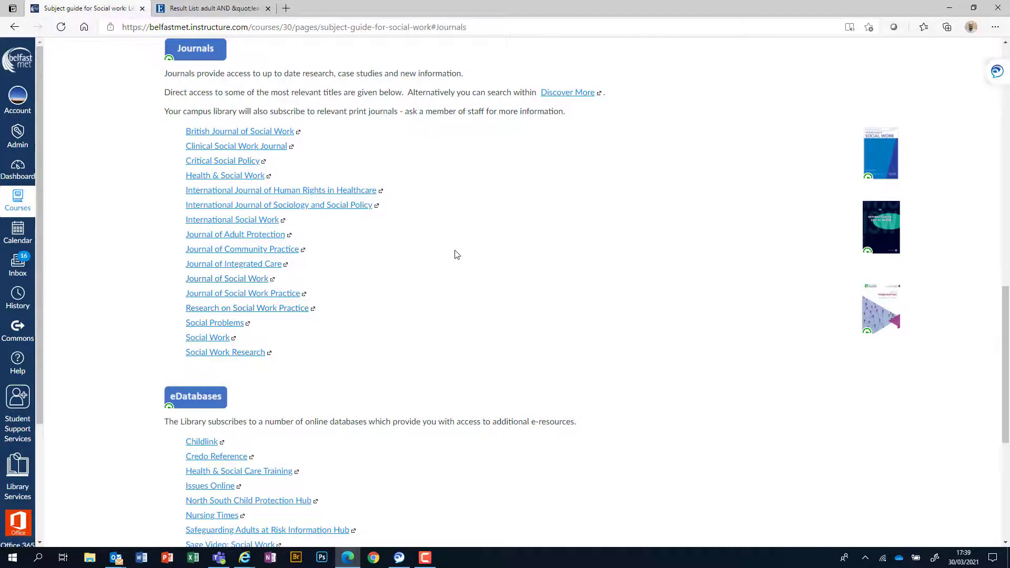
pyautogui.scroll(4, 430, 269)
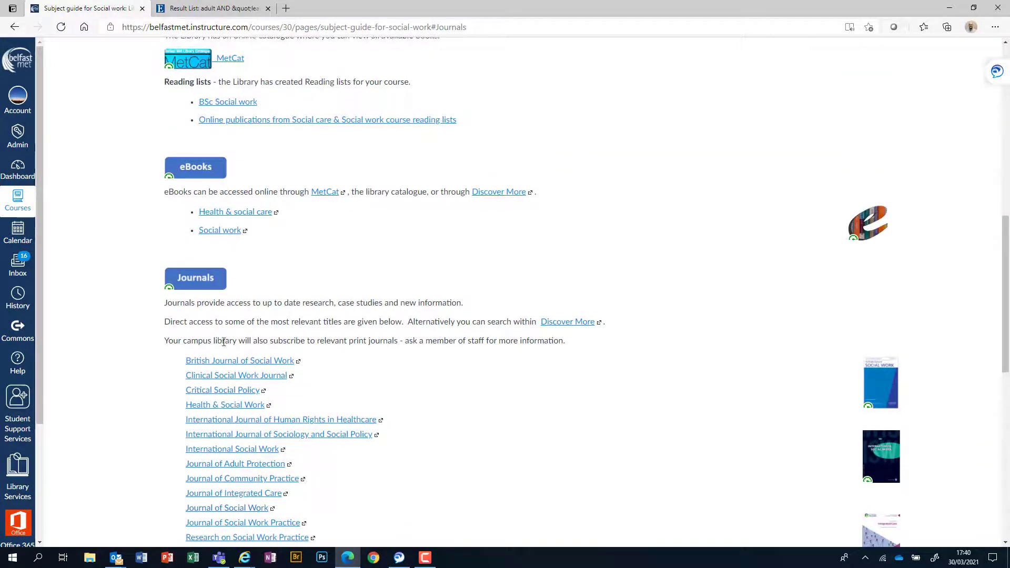
pyautogui.scroll(5, 357, 246)
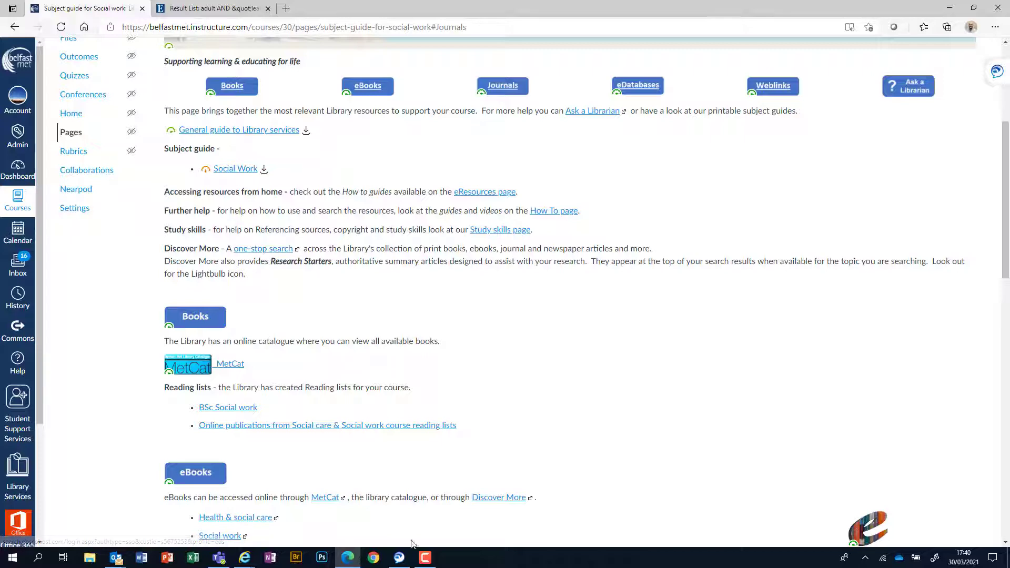
# Step: Scroll to the eDatabases list and bring up link options for Sage Video: Social Work
pyautogui.click(425, 557)
pyautogui.click(530, 346)
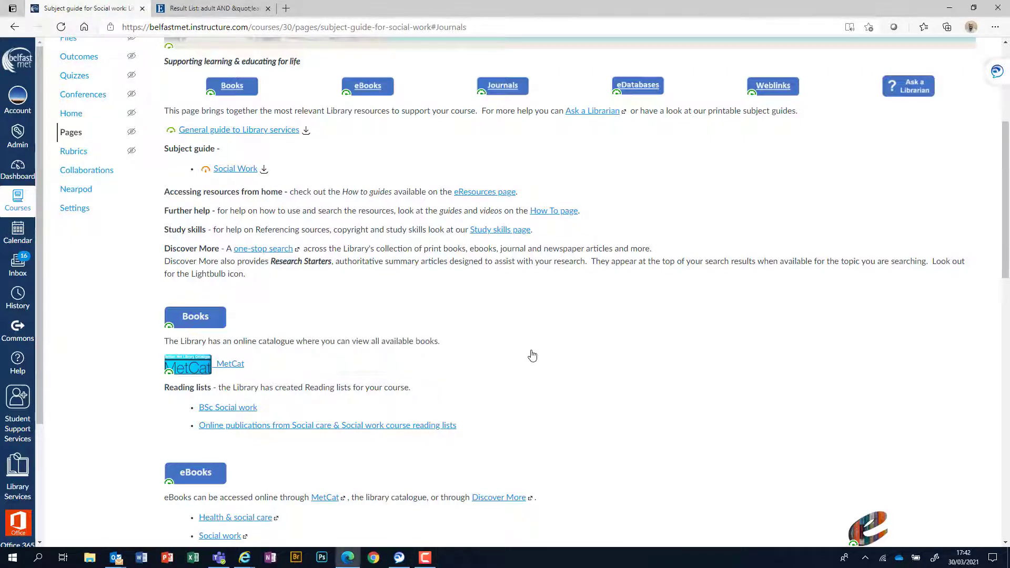
pyautogui.scroll(-10, 537, 356)
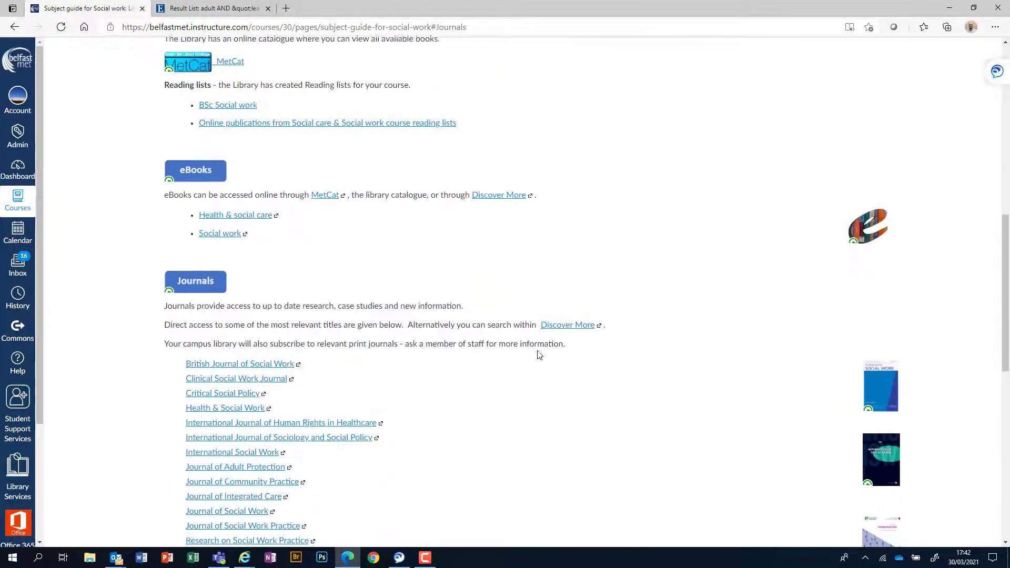
pyautogui.scroll(2, 471, 329)
pyautogui.scroll(-3, 471, 327)
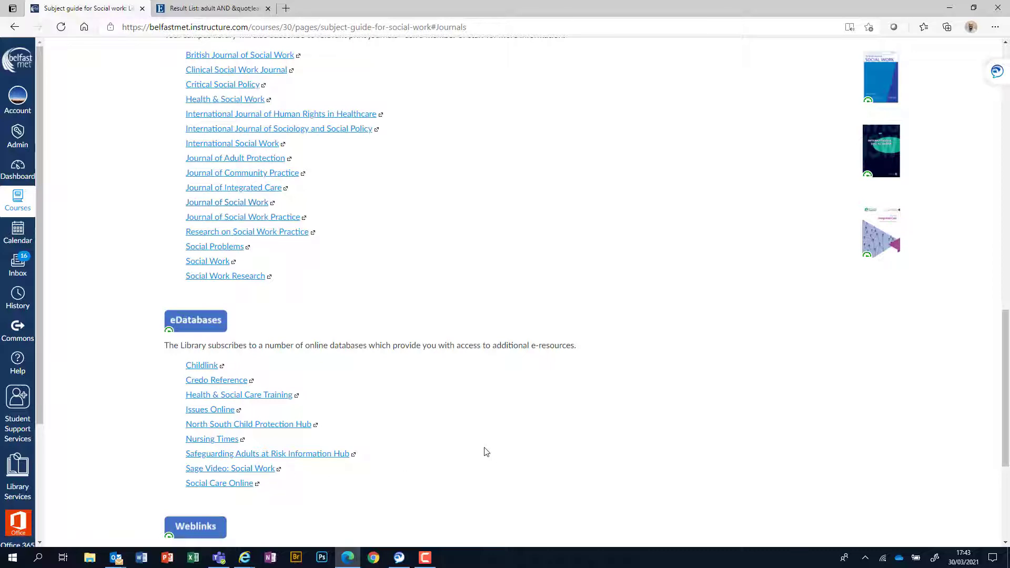
pyautogui.scroll(-2, 549, 388)
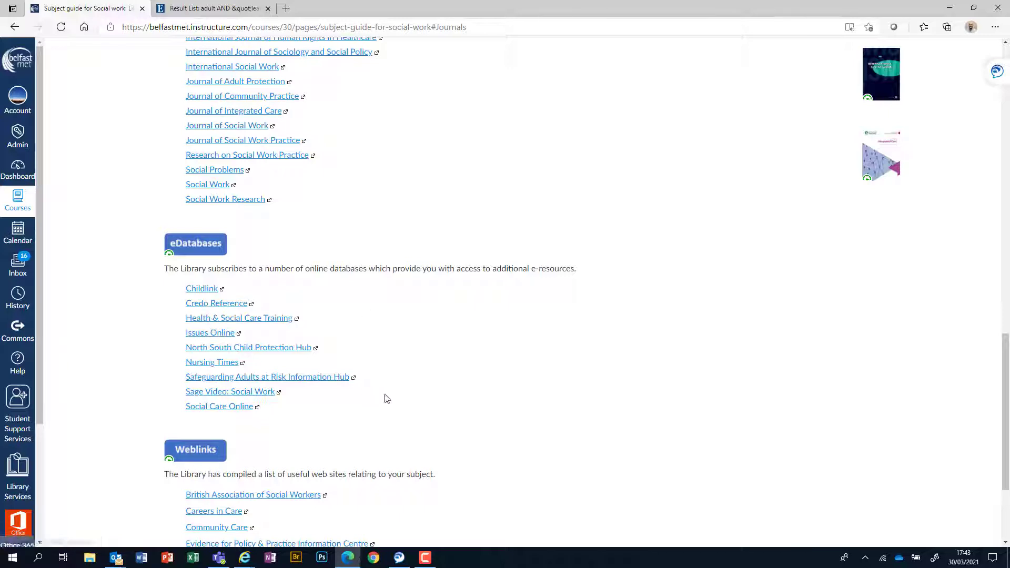
pyautogui.scroll(-2, 387, 398)
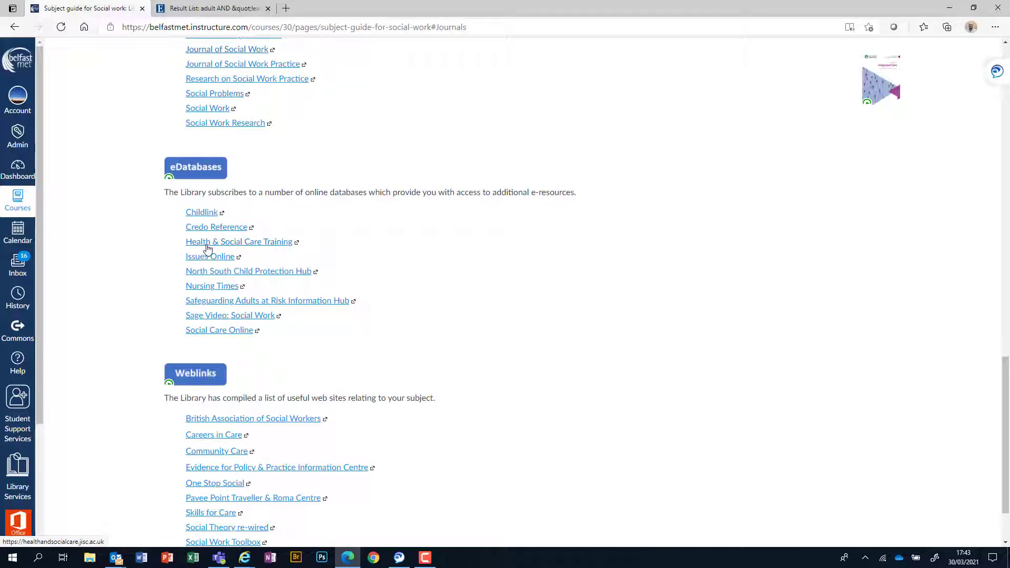
pyautogui.rightClick(202, 318)
# Step: Open Sage Video: Social Work in a new tab and request institutional off-campus access
pyautogui.click(224, 326)
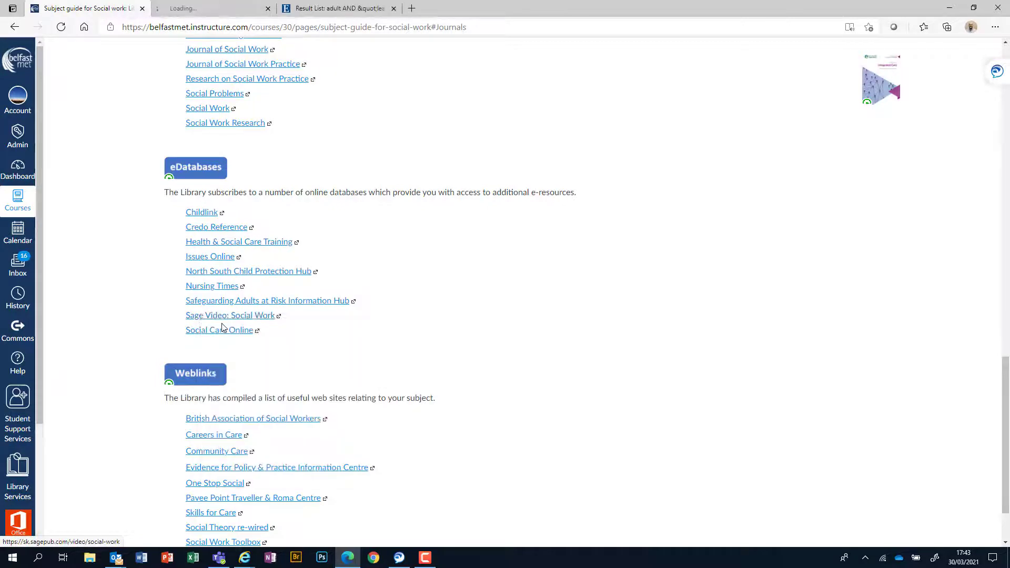
pyautogui.click(202, 8)
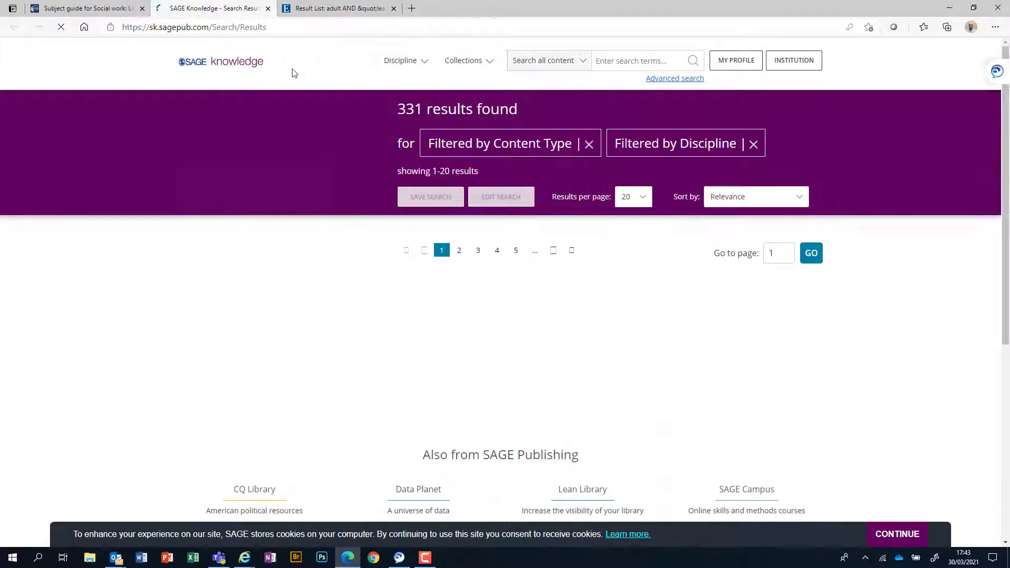
pyautogui.click(798, 71)
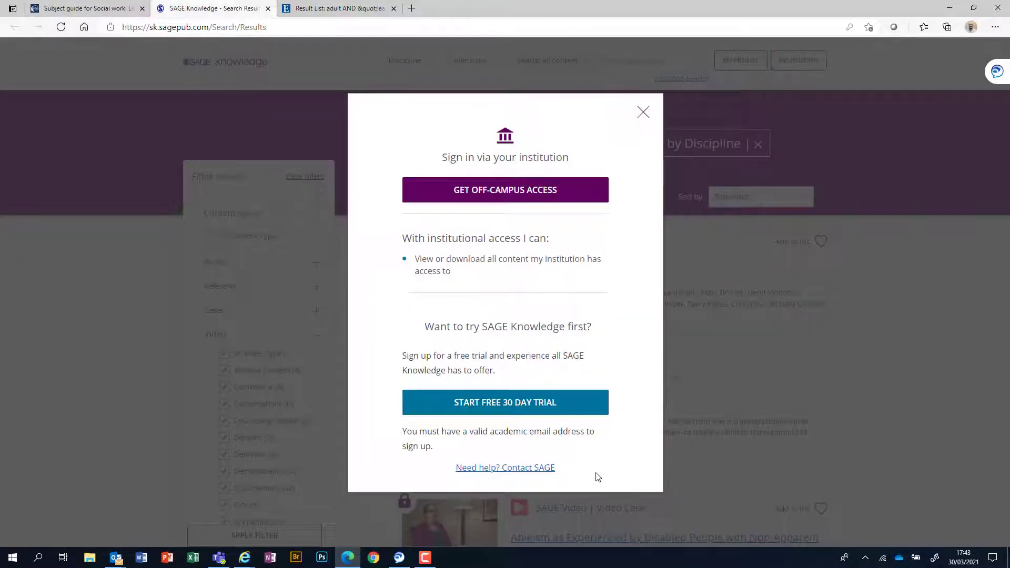
pyautogui.click(504, 197)
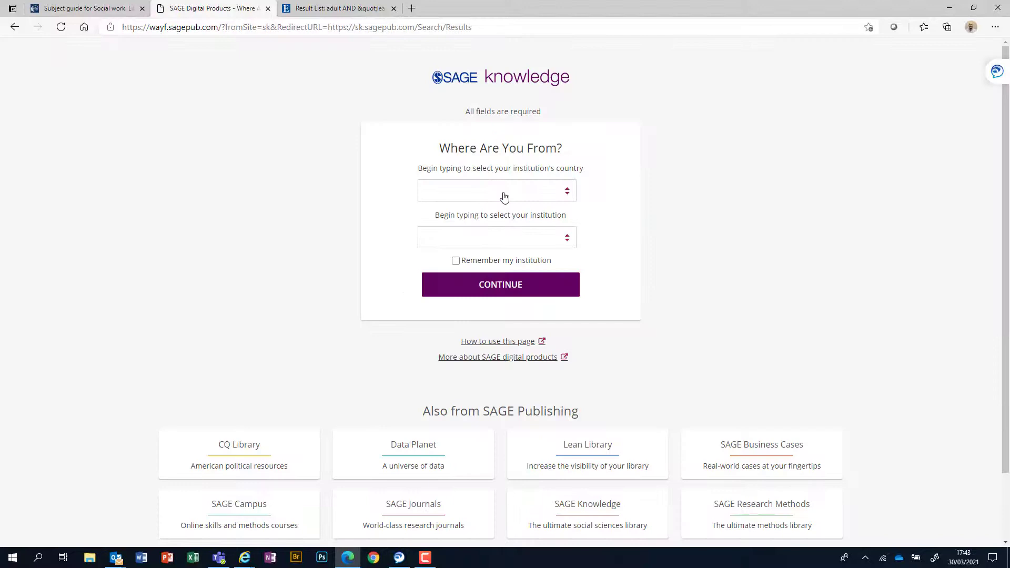
# Step: Submit United Kingdom and Belfast Metropolitan College, with remember institution ticked
pyautogui.click(504, 196)
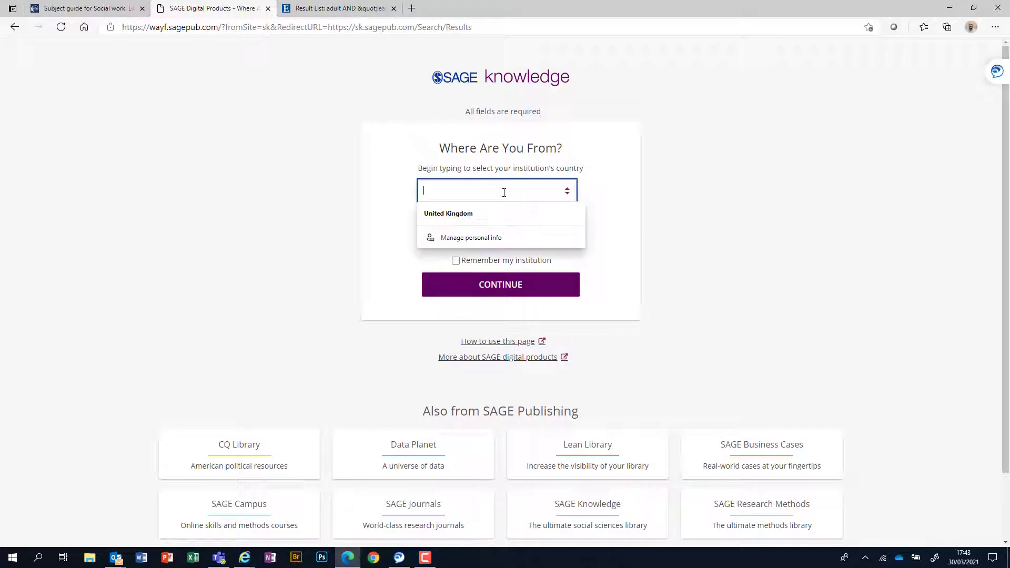
pyautogui.click(500, 211)
pyautogui.click(500, 238)
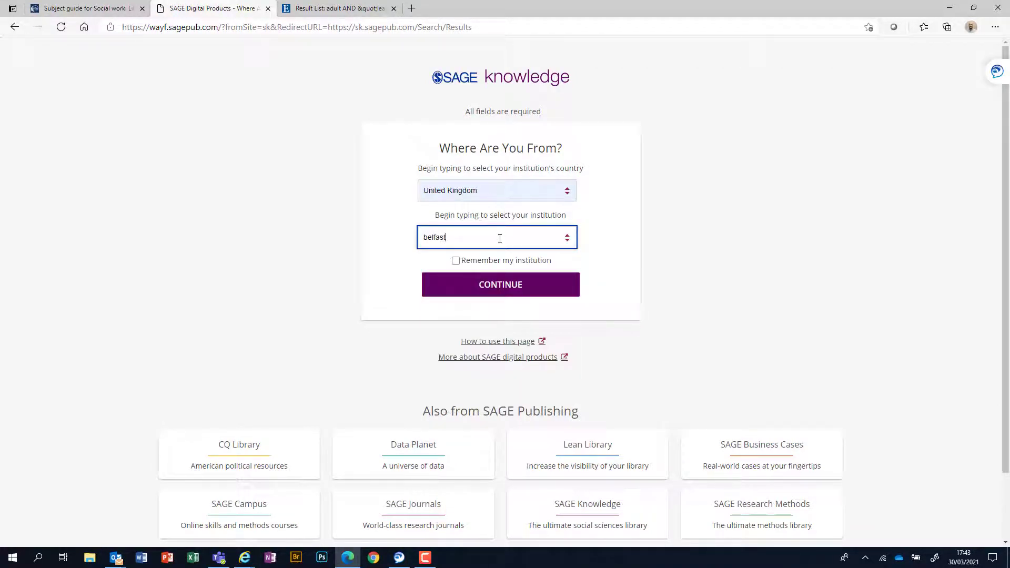
pyautogui.click(485, 269)
pyautogui.click(455, 261)
pyautogui.click(493, 290)
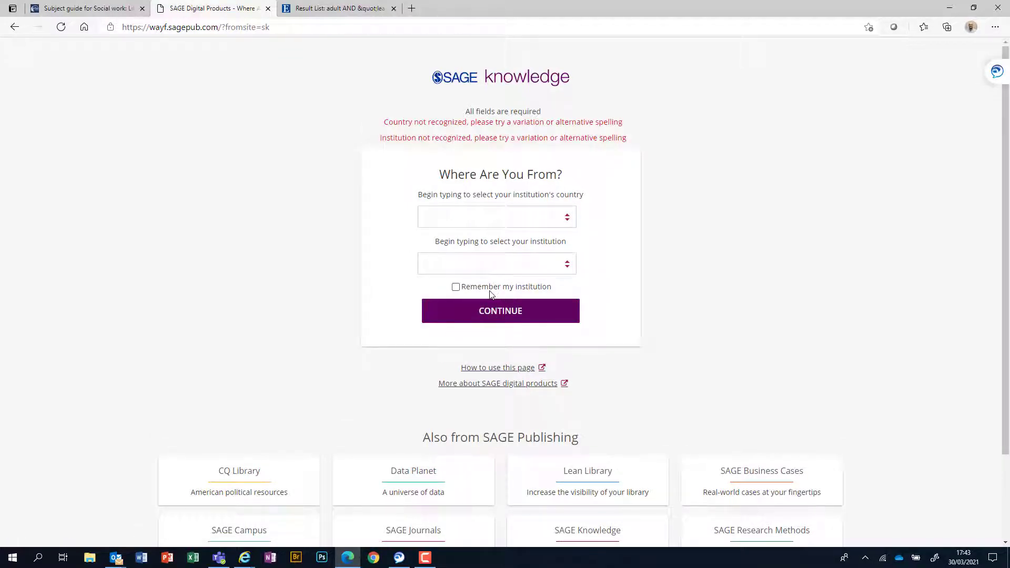
# Step: Retry with United Kingdom and 'belfast' for Belfast Metropolitan College, still rejected as not recognized
pyautogui.click(488, 221)
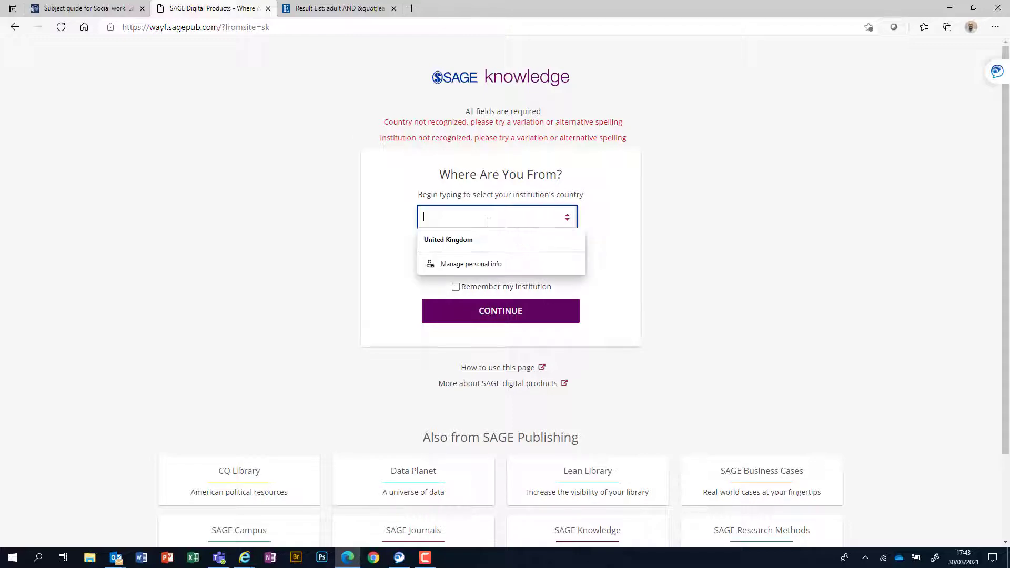
pyautogui.click(479, 239)
pyautogui.click(482, 268)
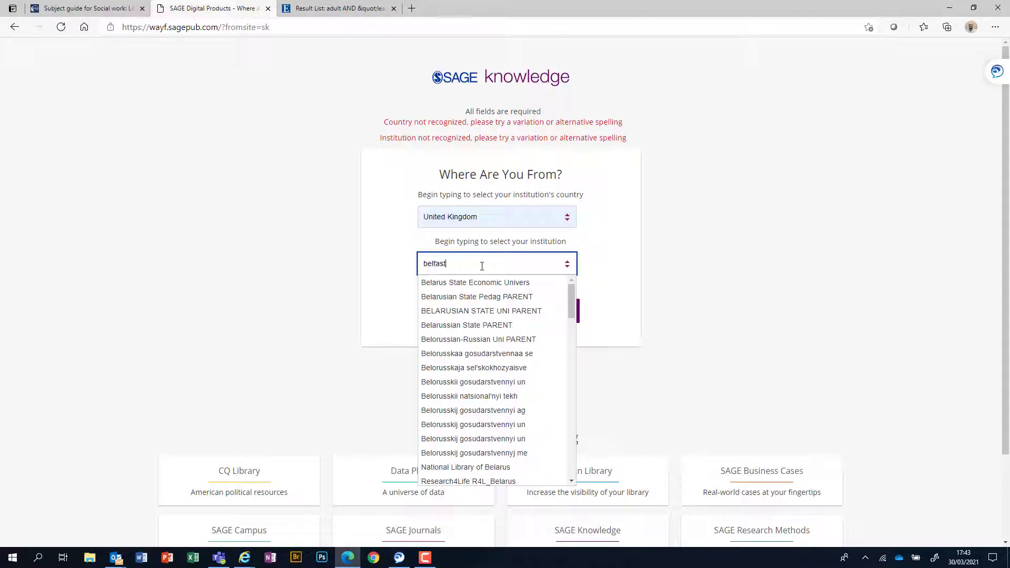
pyautogui.write('belfast')
pyautogui.click(467, 295)
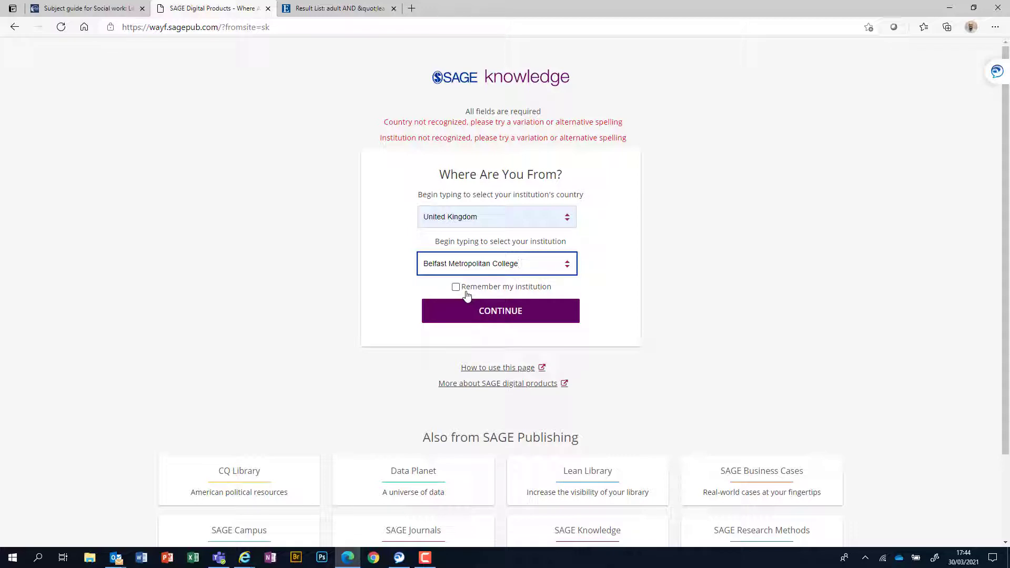
pyautogui.click(499, 311)
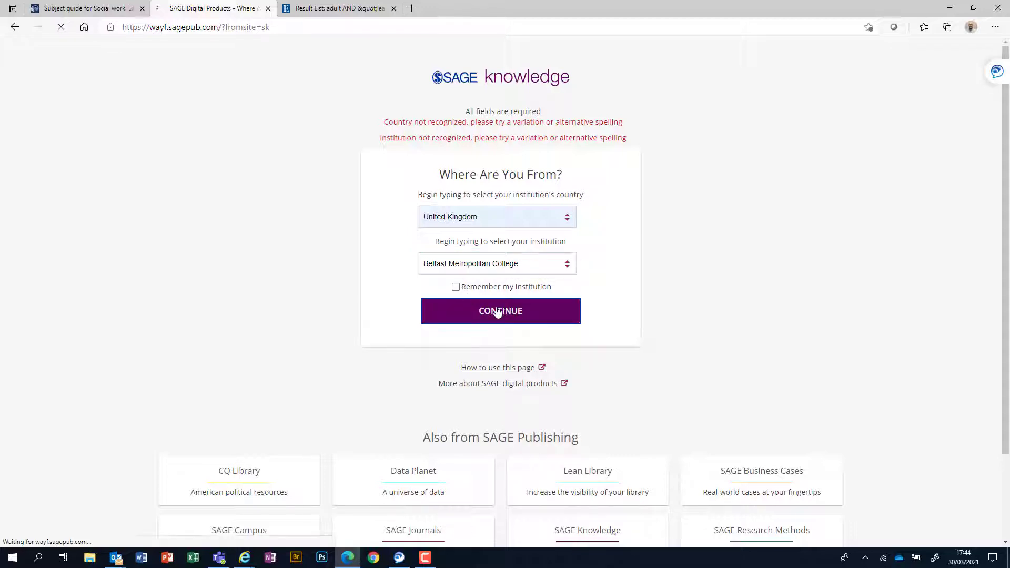
pyautogui.click(507, 267)
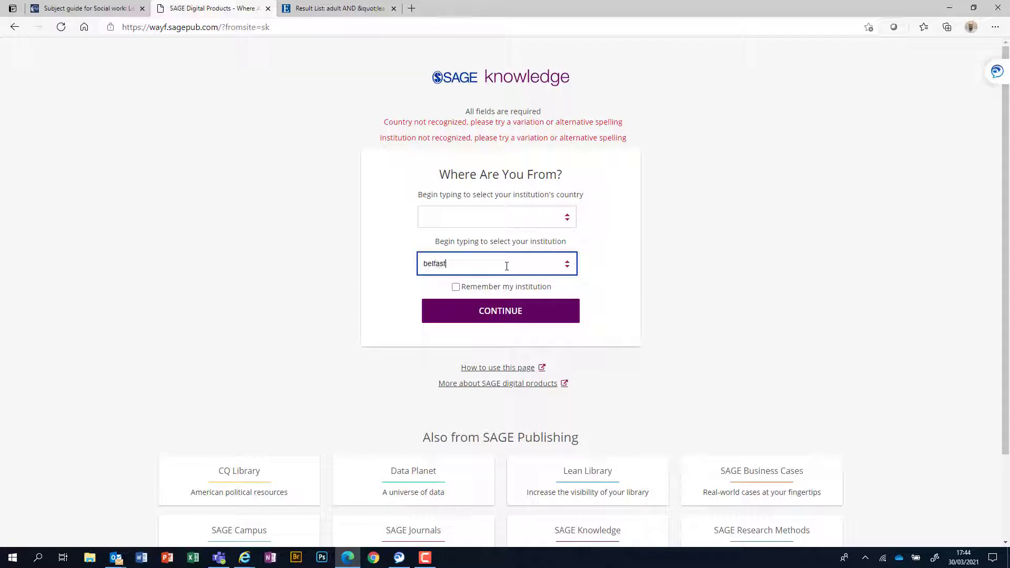
pyautogui.click(496, 295)
pyautogui.click(500, 311)
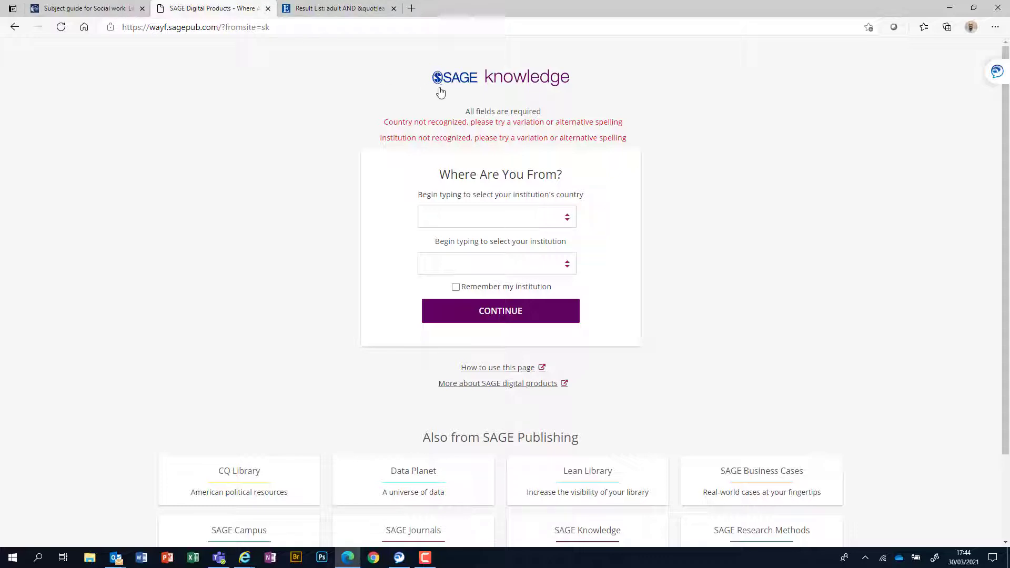
# Step: Close the SAGE Knowledge tab and scroll the Social work subject guide back to the top
pyautogui.click(269, 8)
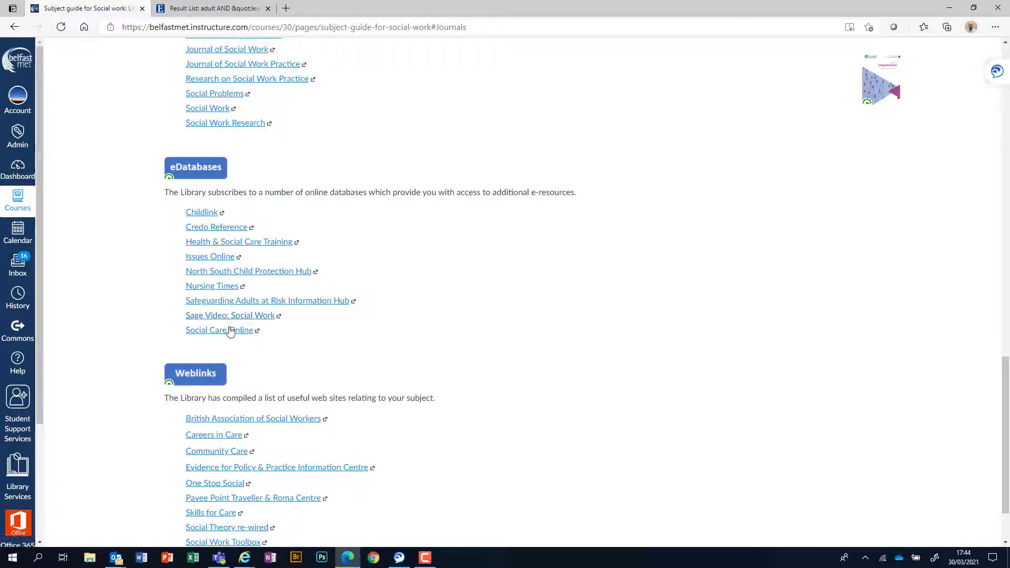
pyautogui.scroll(-2, 346, 341)
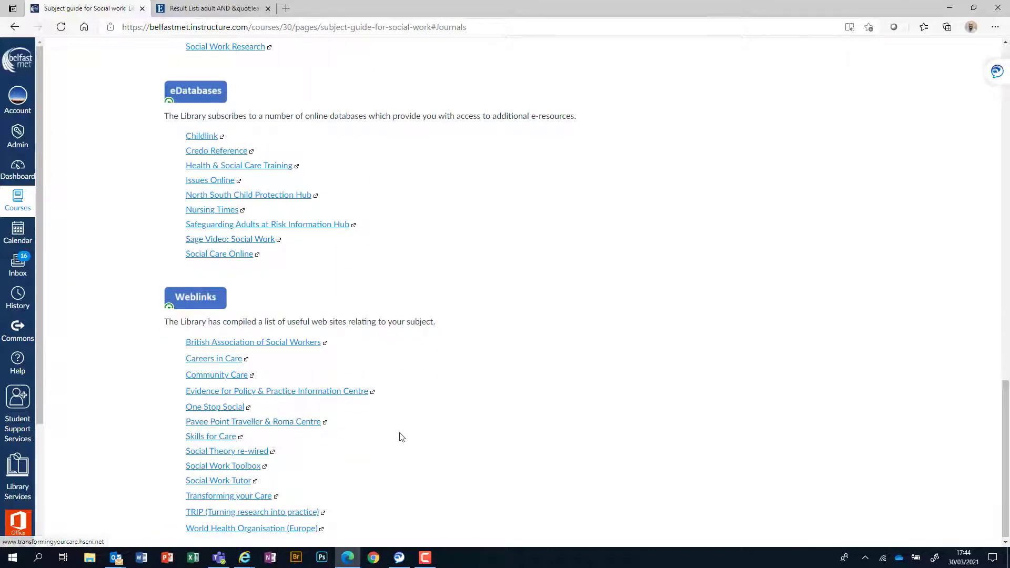
pyautogui.scroll(2, 400, 437)
pyautogui.scroll(10, 405, 439)
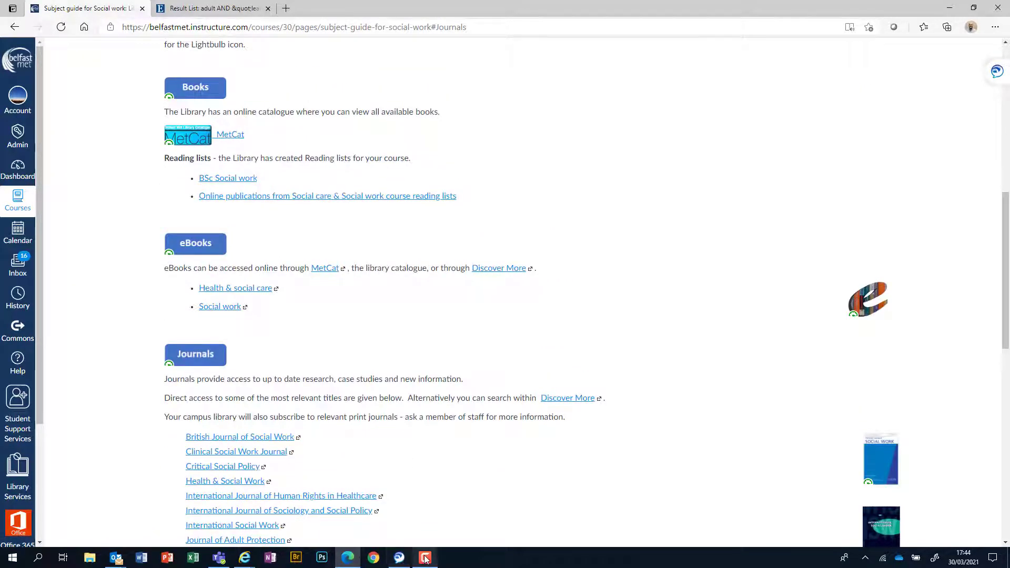
pyautogui.moveTo(425, 559)
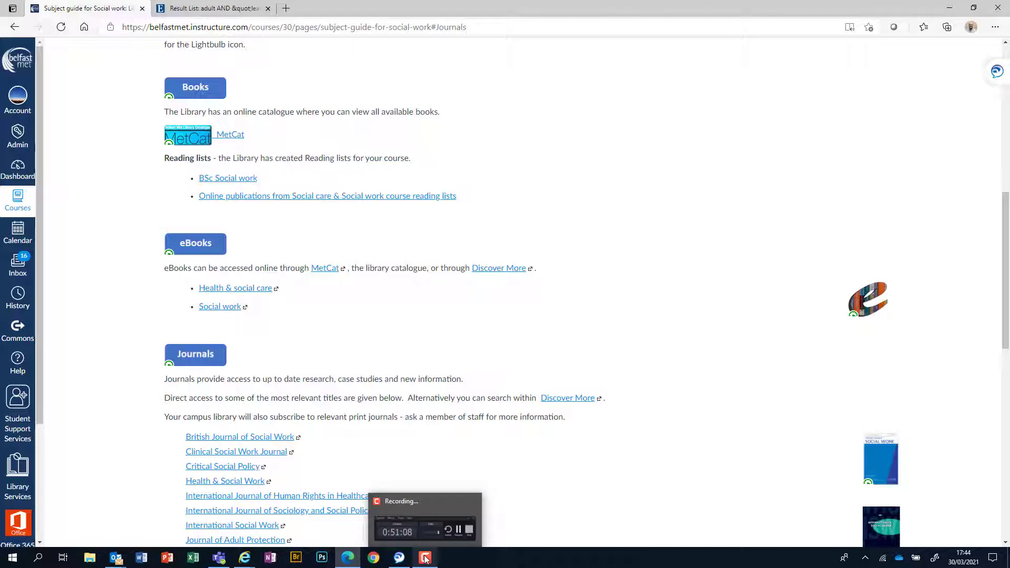
pyautogui.click(425, 559)
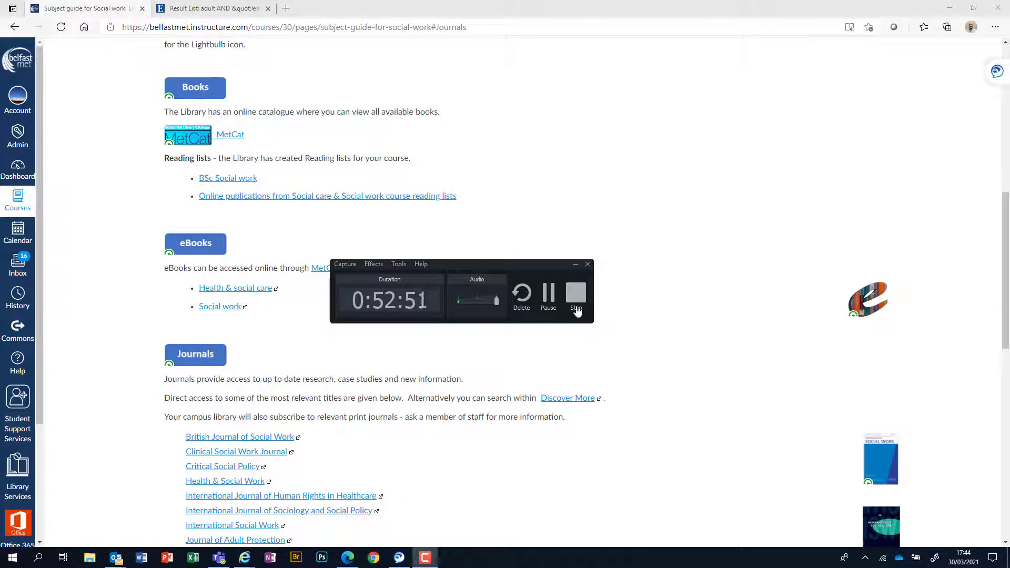
pyautogui.click(576, 266)
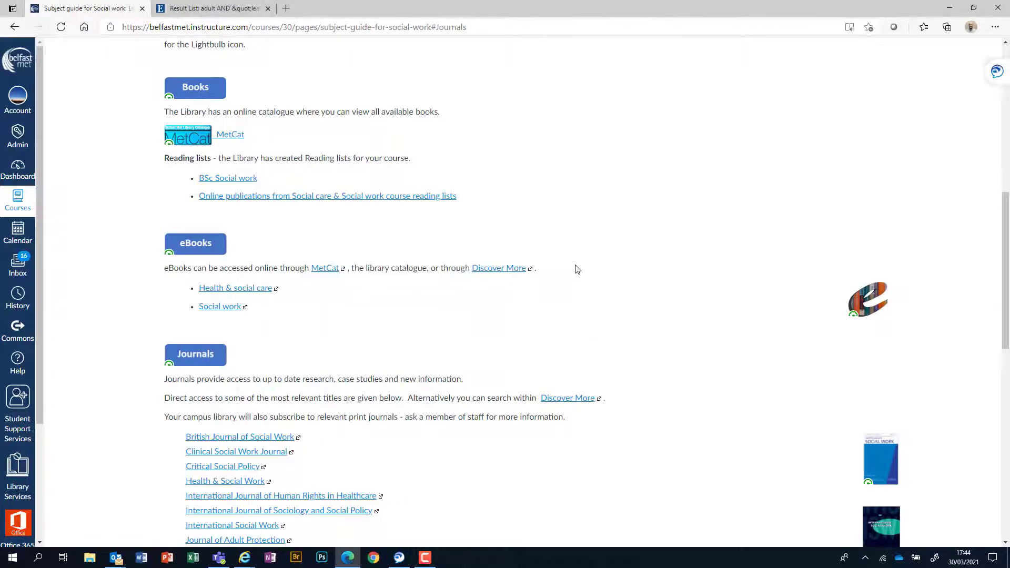
pyautogui.scroll(9, 577, 270)
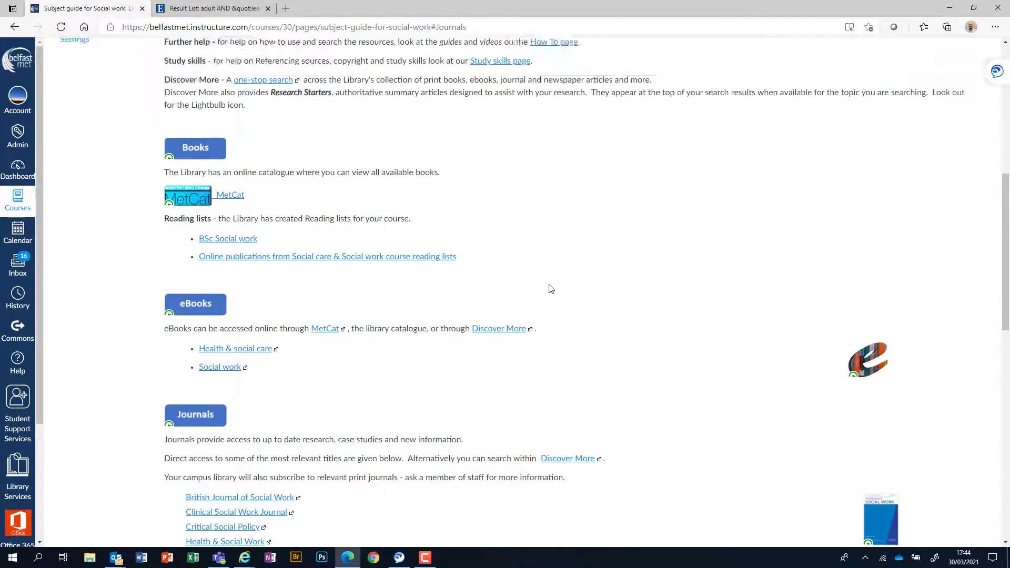
pyautogui.scroll(1, 542, 293)
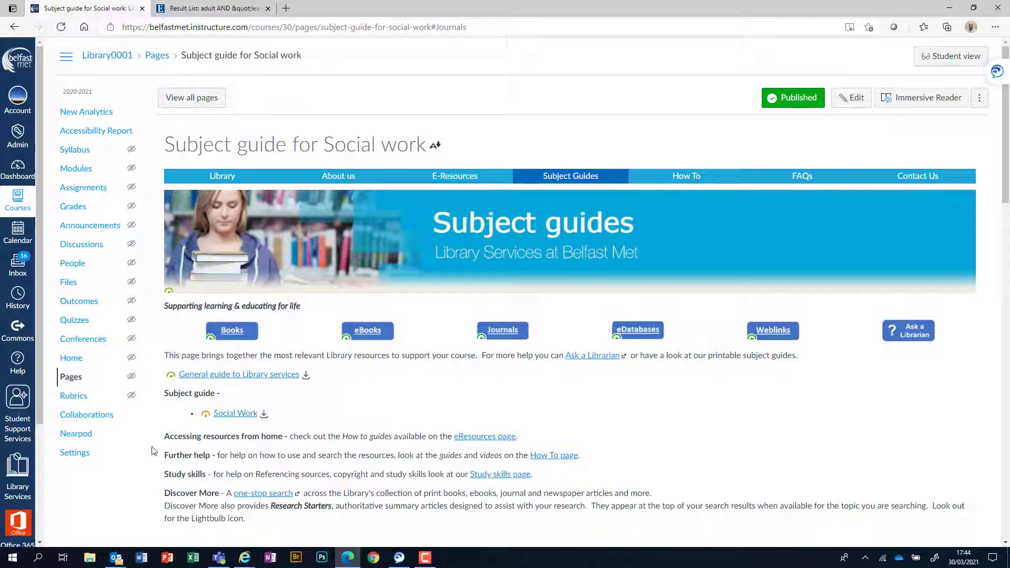
# Step: Go to the Library Services course home page and scroll down to its quick-link buttons
pyautogui.click(21, 482)
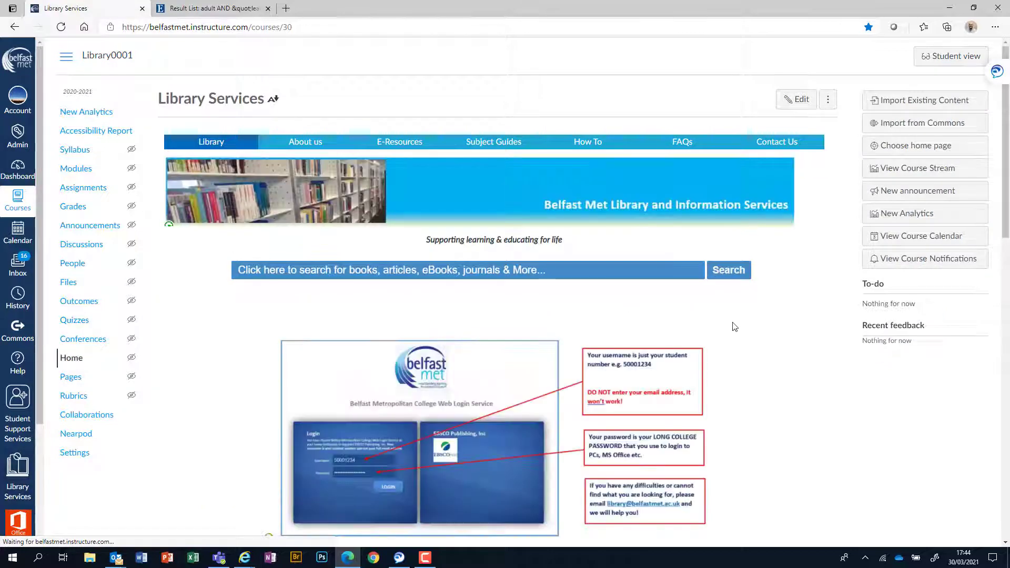
pyautogui.scroll(-8, 735, 327)
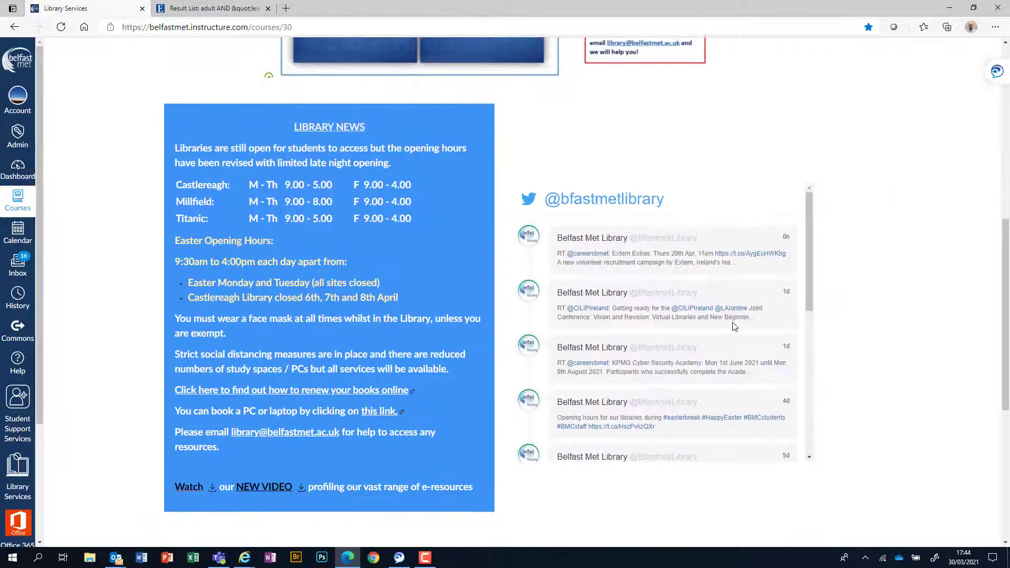
pyautogui.scroll(-5, 735, 326)
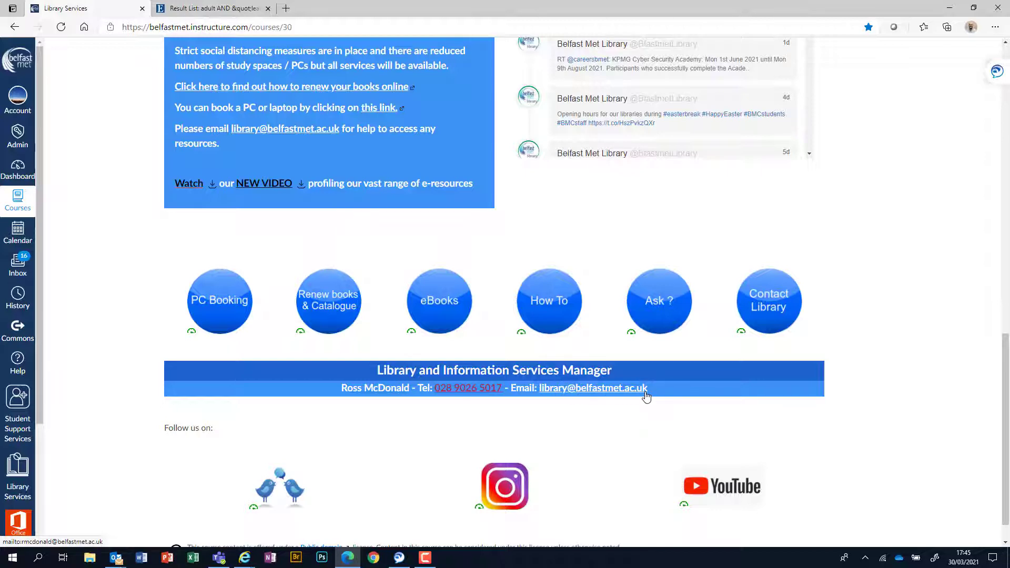
pyautogui.rightClick(651, 304)
pyautogui.click(684, 313)
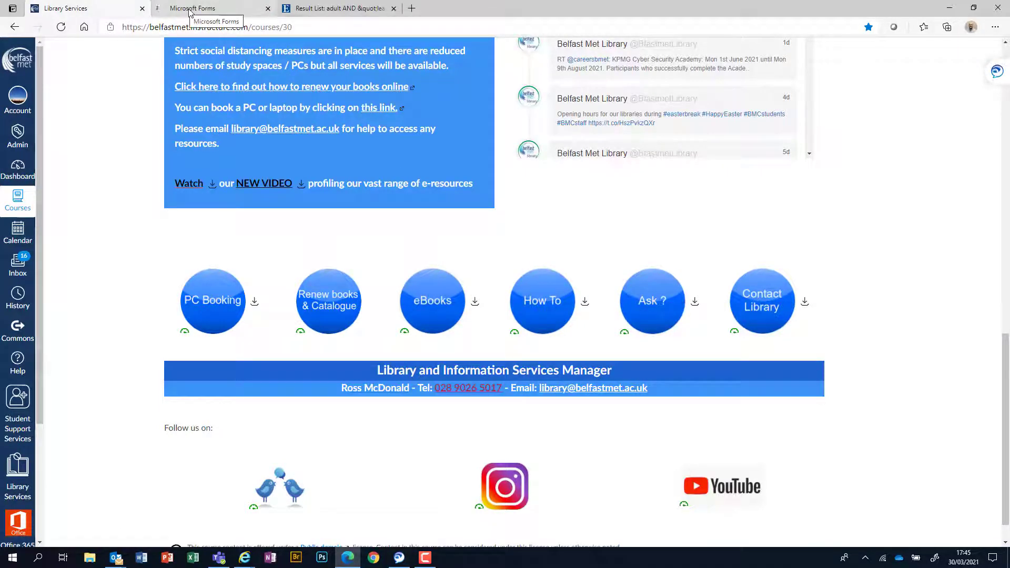
pyautogui.click(190, 9)
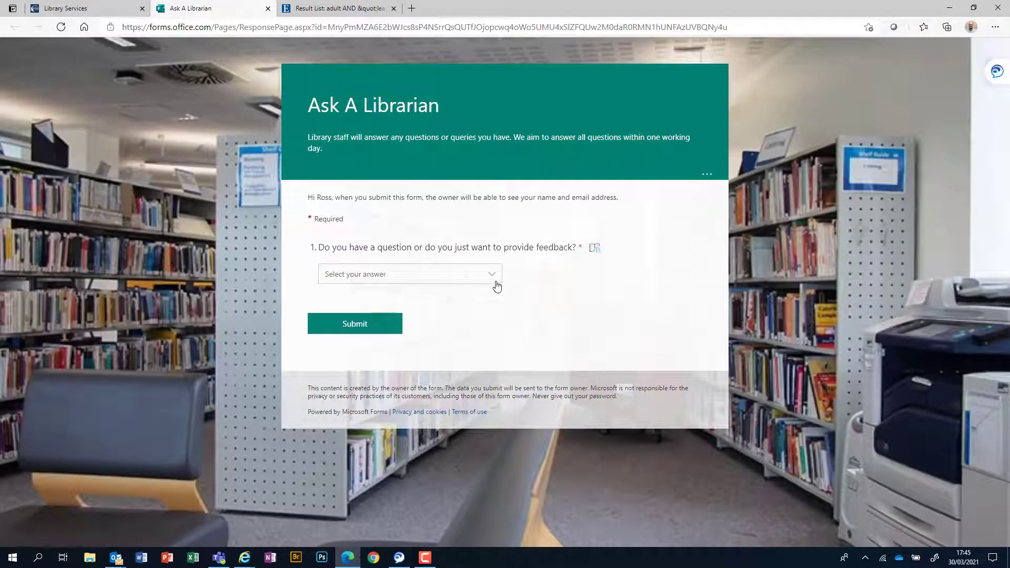
pyautogui.click(494, 282)
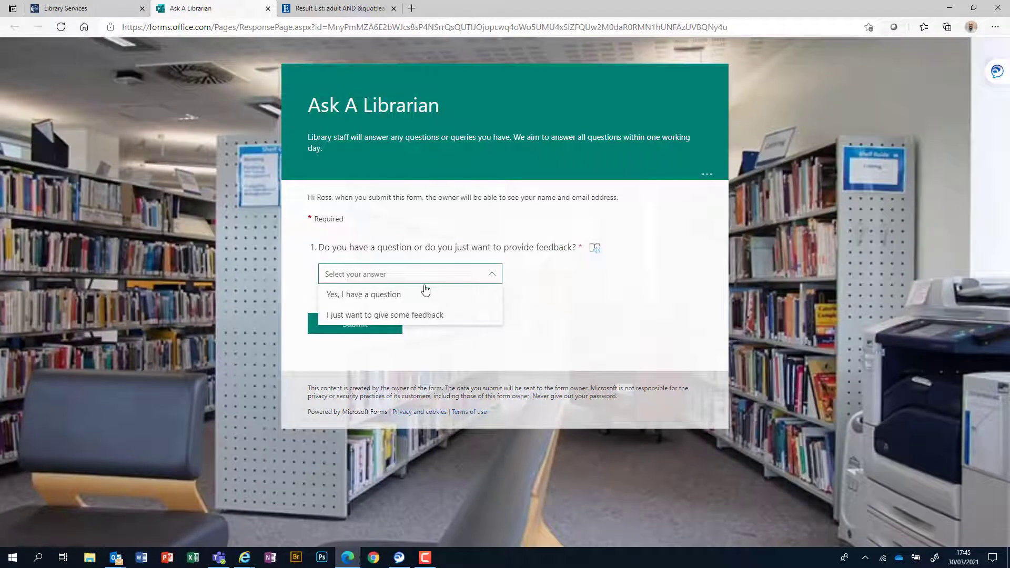
pyautogui.click(403, 295)
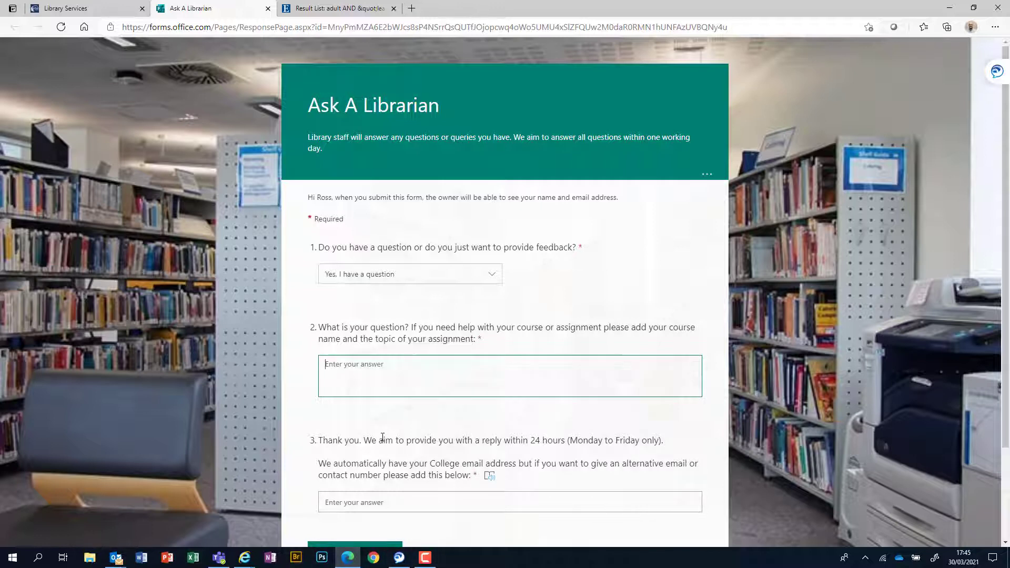
pyautogui.scroll(-1, 383, 438)
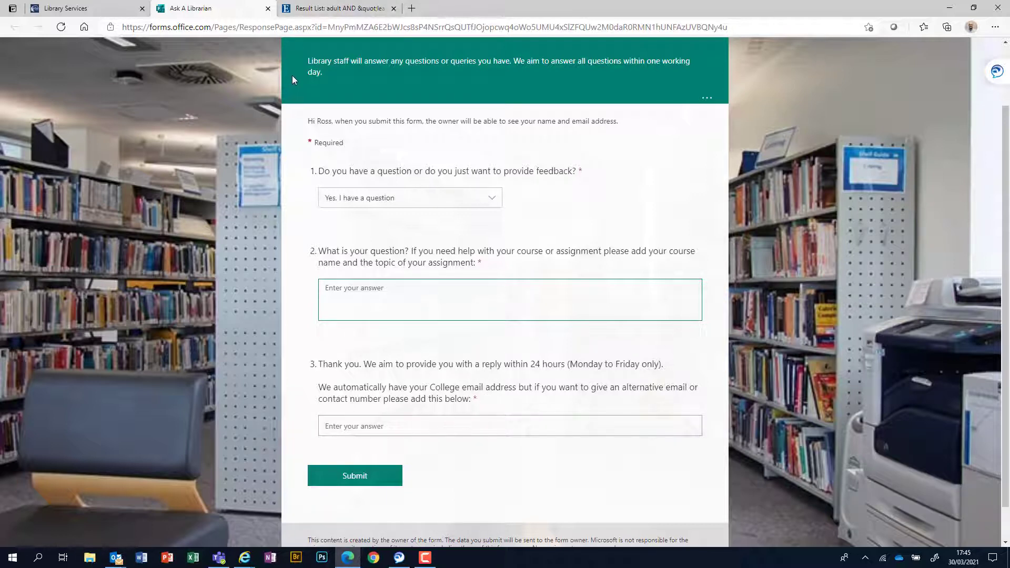
pyautogui.click(268, 9)
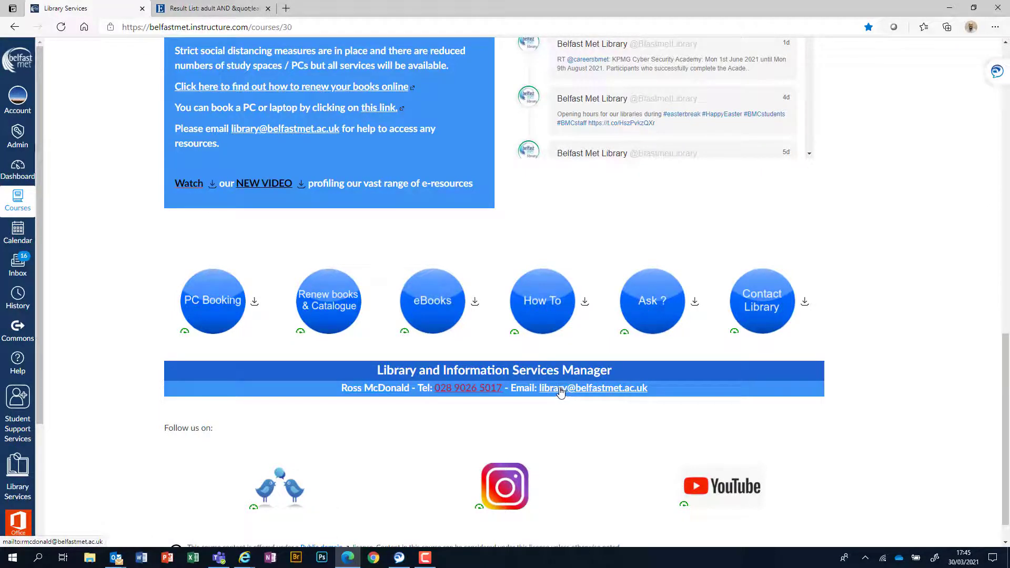
pyautogui.scroll(2, 866, 406)
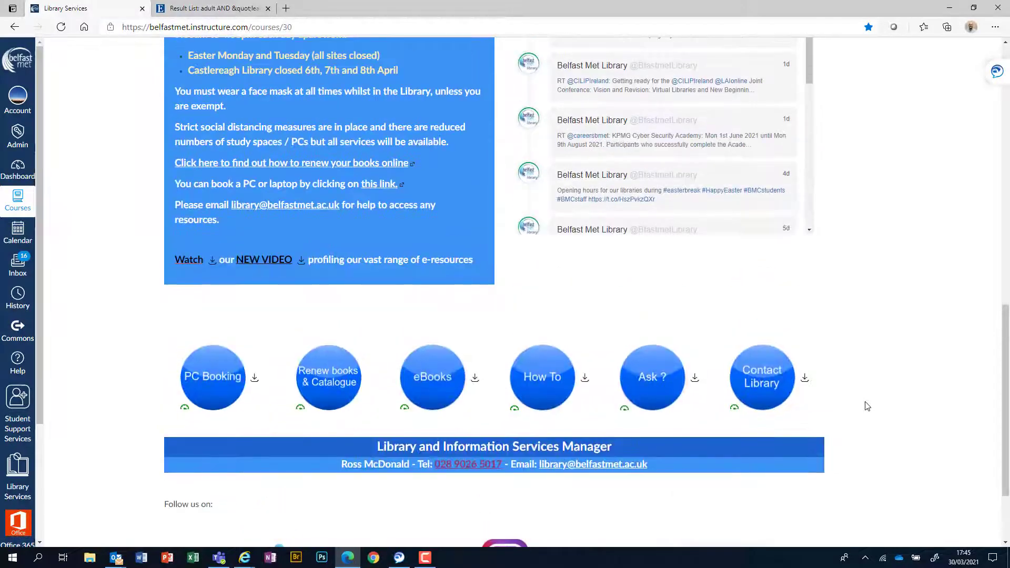
pyautogui.scroll(4, 867, 407)
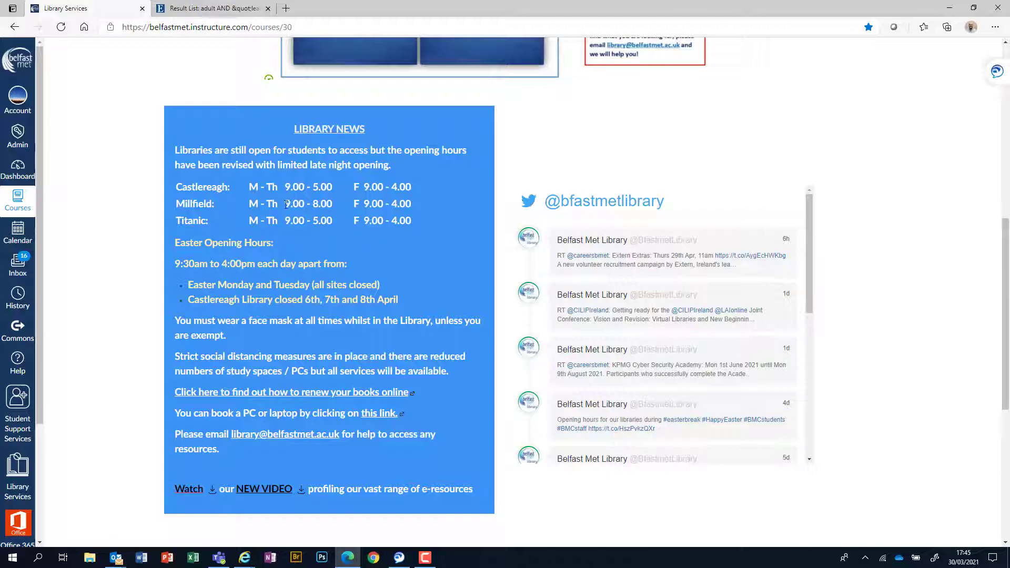
pyautogui.moveTo(286, 205); pyautogui.dragTo(410, 205)
pyautogui.press('Left')
pyautogui.moveTo(403, 300); pyautogui.dragTo(387, 267)
pyautogui.click(421, 285)
pyautogui.scroll(5, 874, 323)
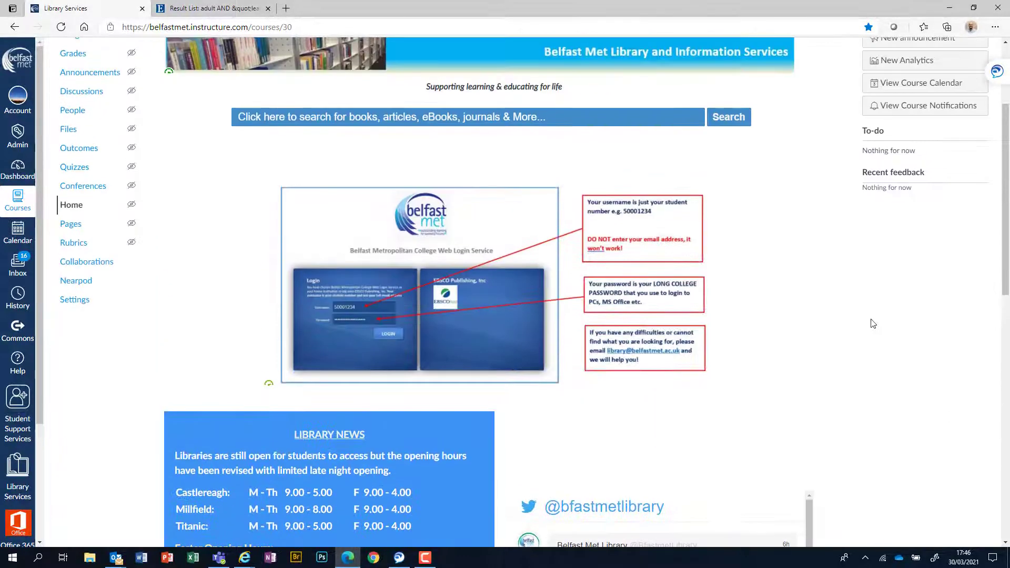
pyautogui.scroll(3, 873, 324)
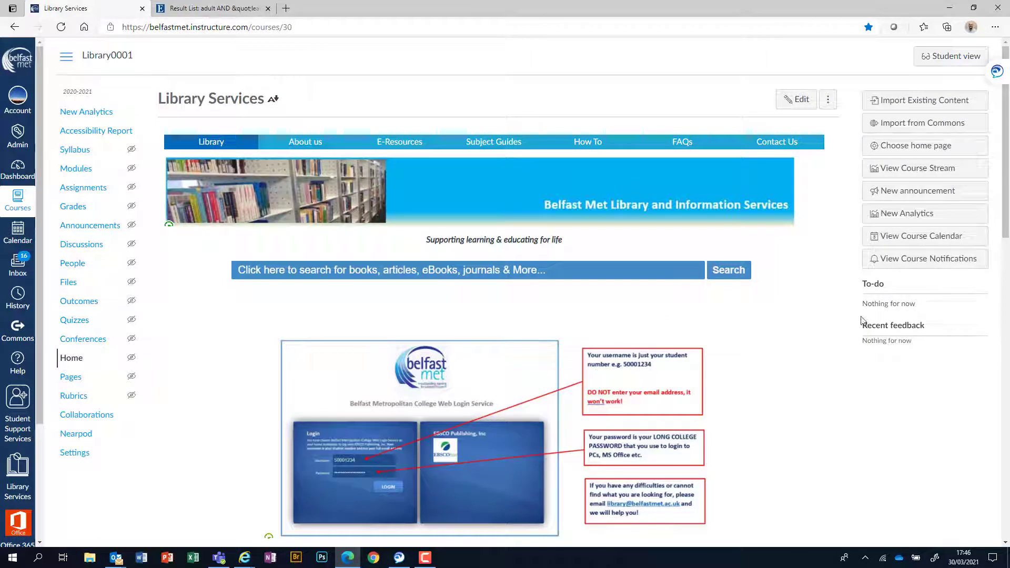
pyautogui.click(594, 147)
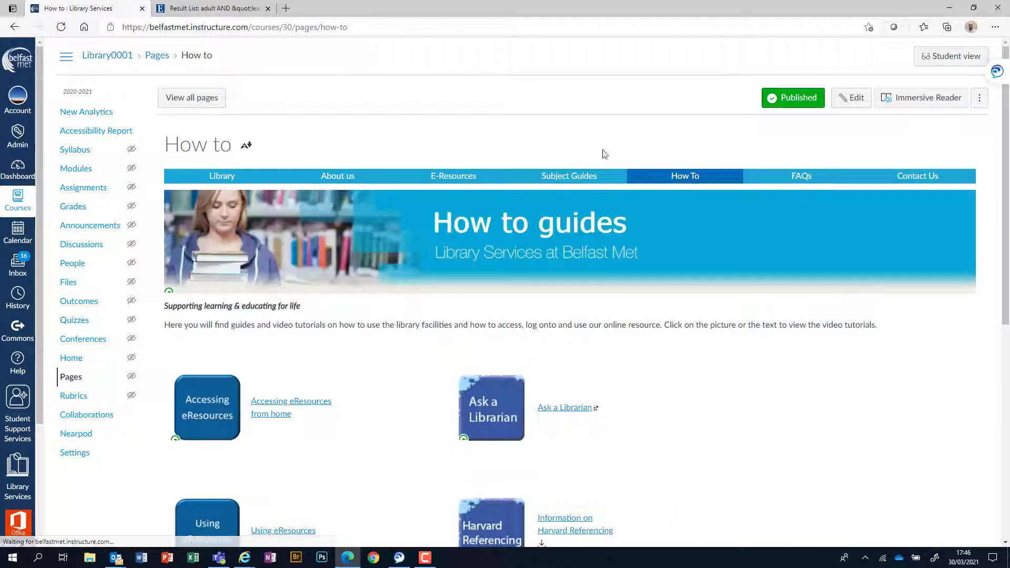
pyautogui.scroll(-4, 732, 390)
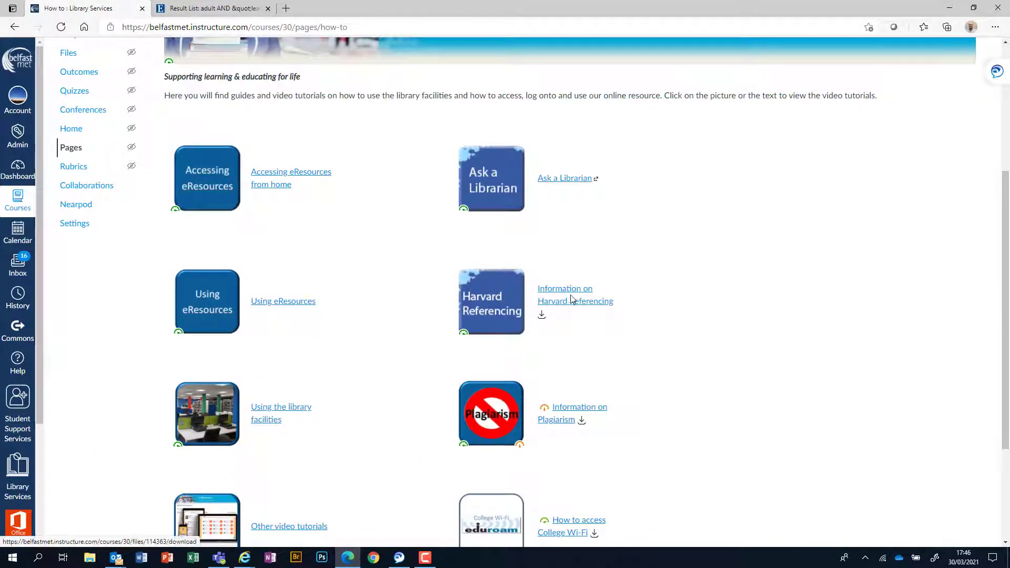
pyautogui.scroll(-1, 607, 347)
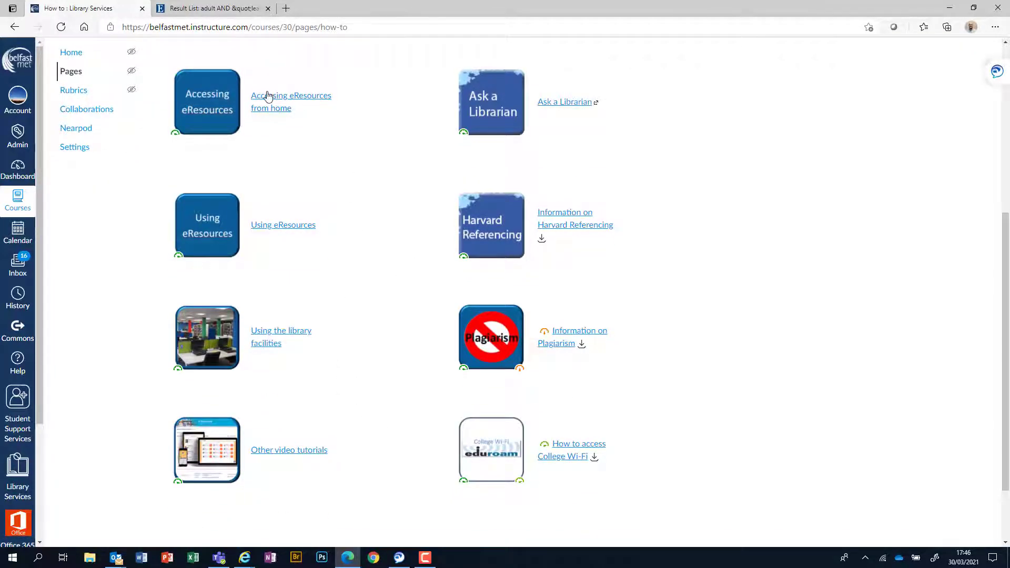
pyautogui.scroll(3, 688, 180)
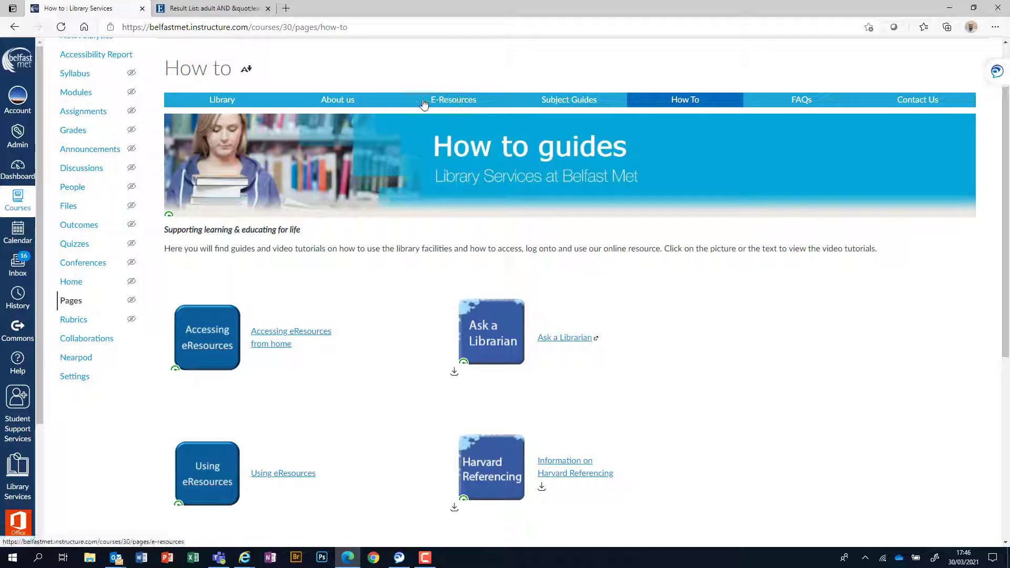
pyautogui.click(25, 480)
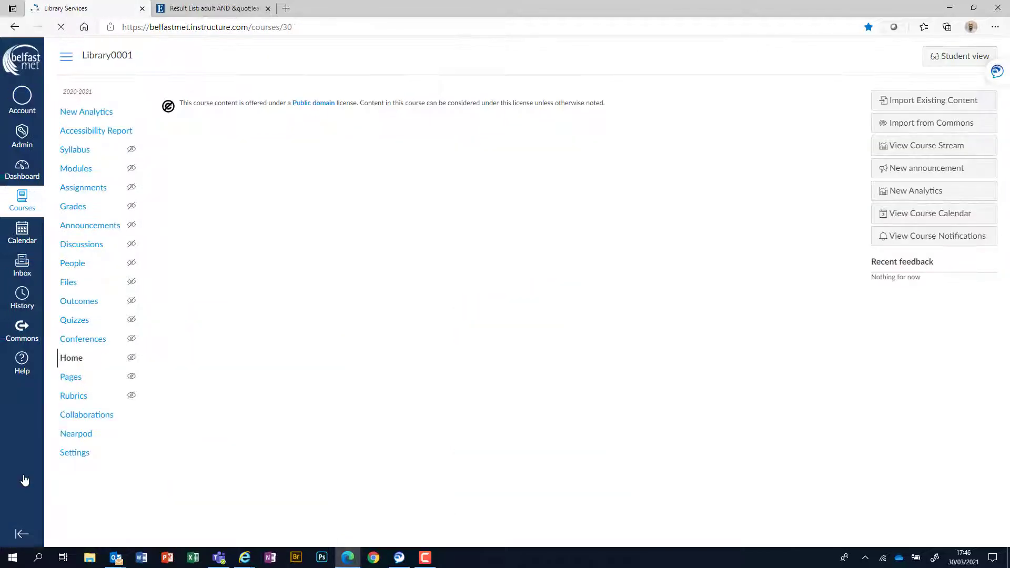